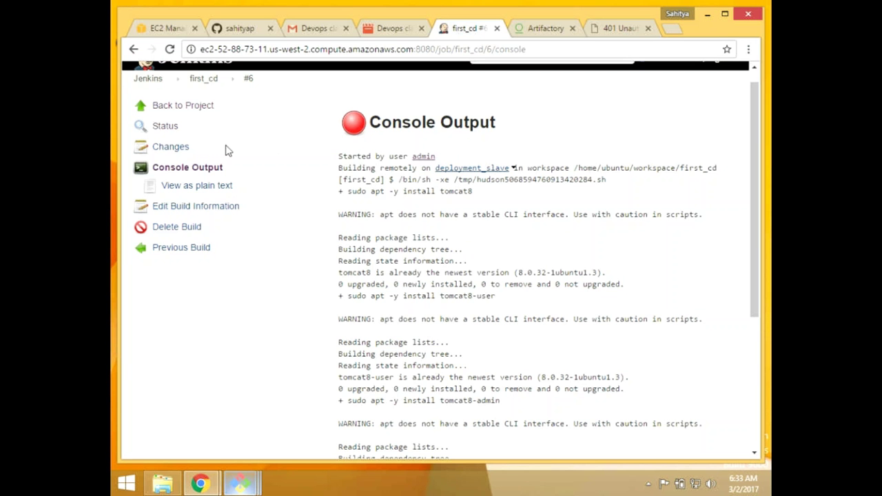
Step: From the Jenkins dashboard, open the first_ci job's configuration page
left_click(157, 80)
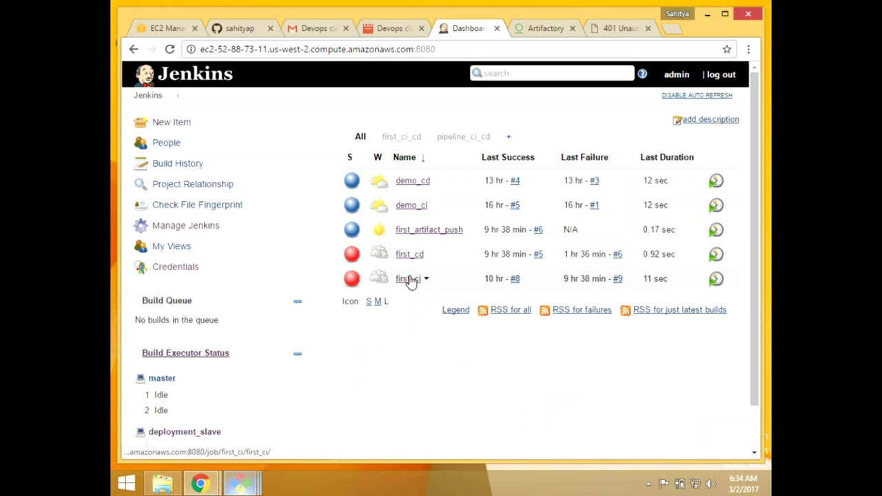
left_click(408, 279)
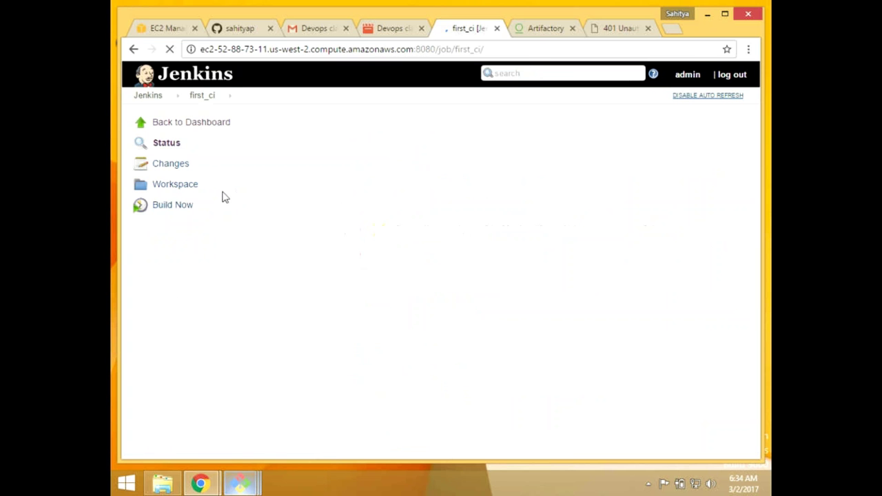
left_click(176, 252)
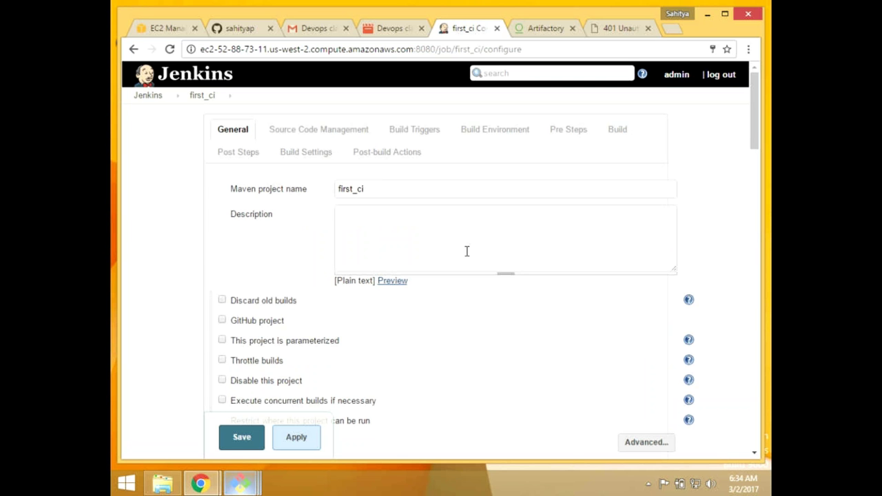
scroll(466, 252, "down", 1)
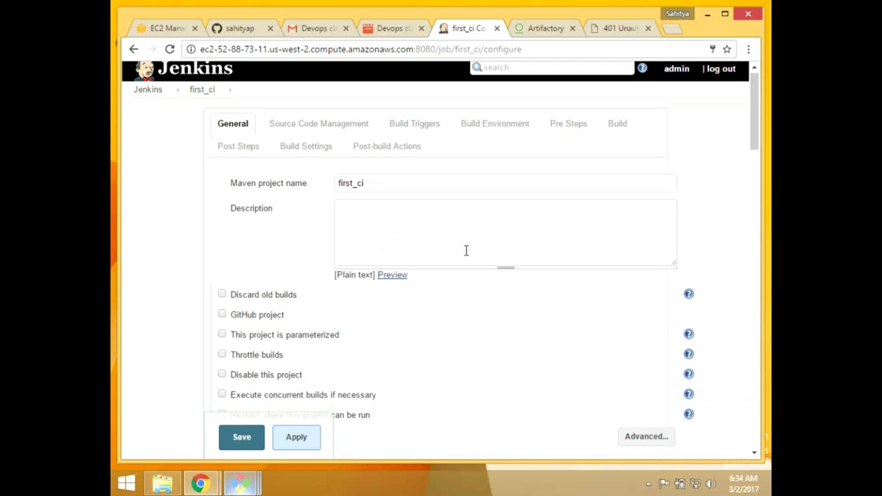
scroll(466, 251, "down", 1)
scroll(466, 252, "down", 1)
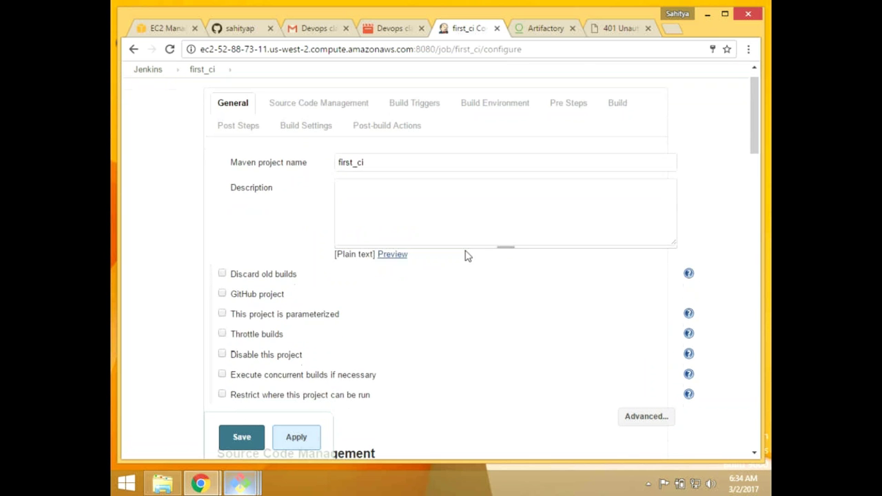
scroll(431, 319, "down", 3)
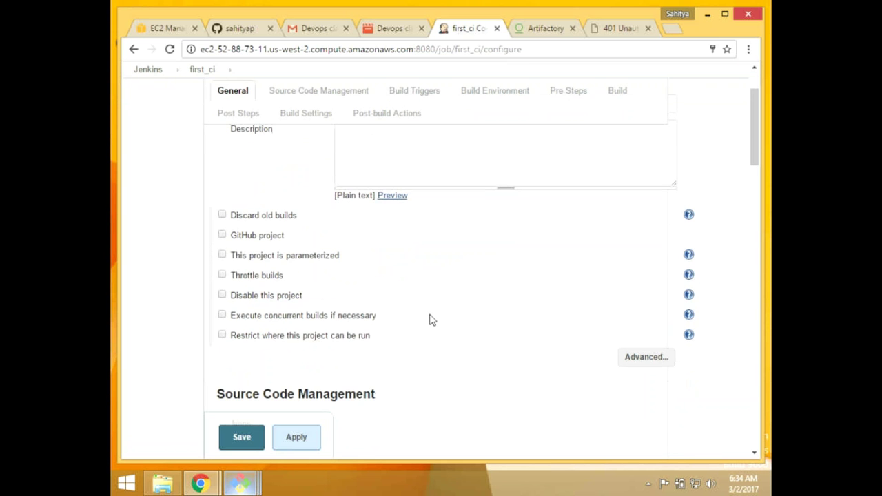
scroll(431, 319, "down", 3)
scroll(429, 319, "down", 2)
scroll(429, 319, "up", 1)
scroll(199, 192, "up", 1)
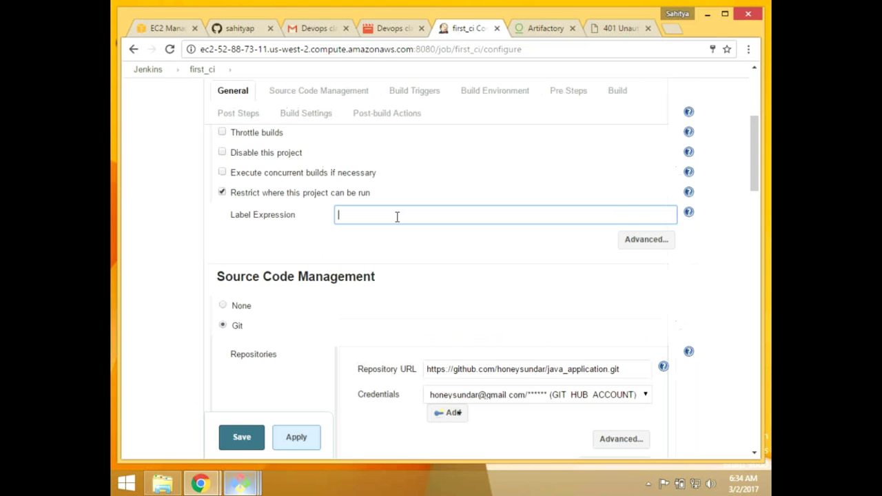
Step: Restrict first_ci to run on the node labelled master and apply the change
type("first_cd")
key("BackSpace")
key("BackSpace")
key("BackSpace")
key("BackSpace")
key("BackSpace")
key("BackSpace")
key("BackSpace")
key("BackSpace")
type("master")
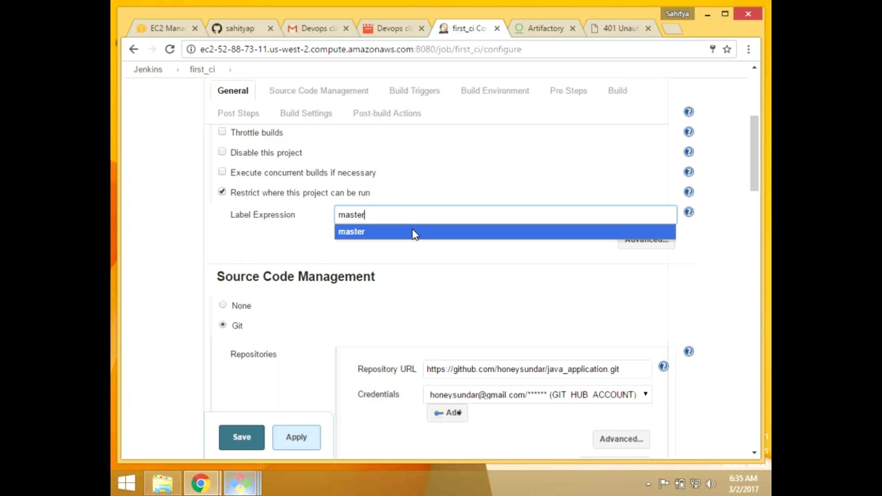
left_click(413, 232)
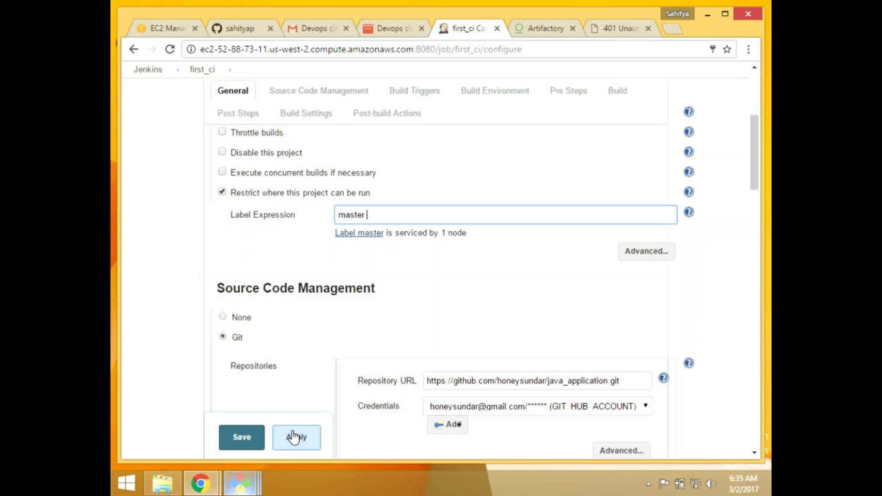
left_click(294, 437)
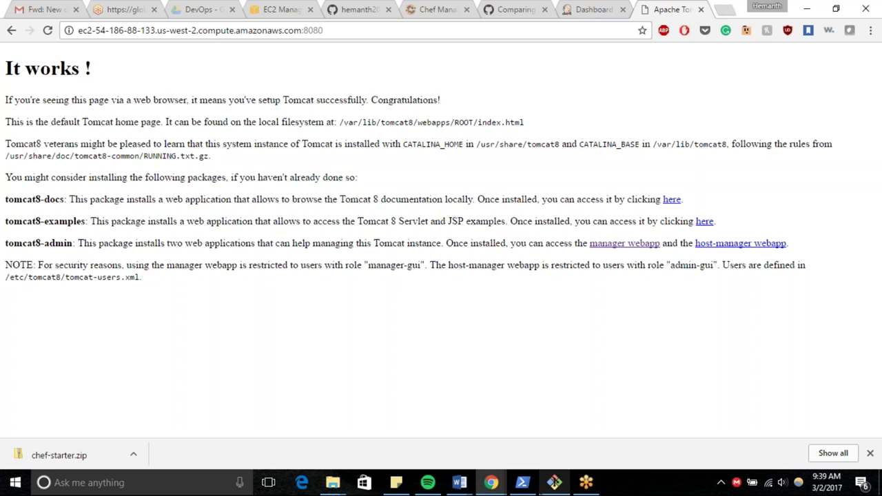
Step: Check the PuTTY session, then follow Tomcat's 'manager webapp' link in Chrome
left_click(554, 482)
left_click(631, 239)
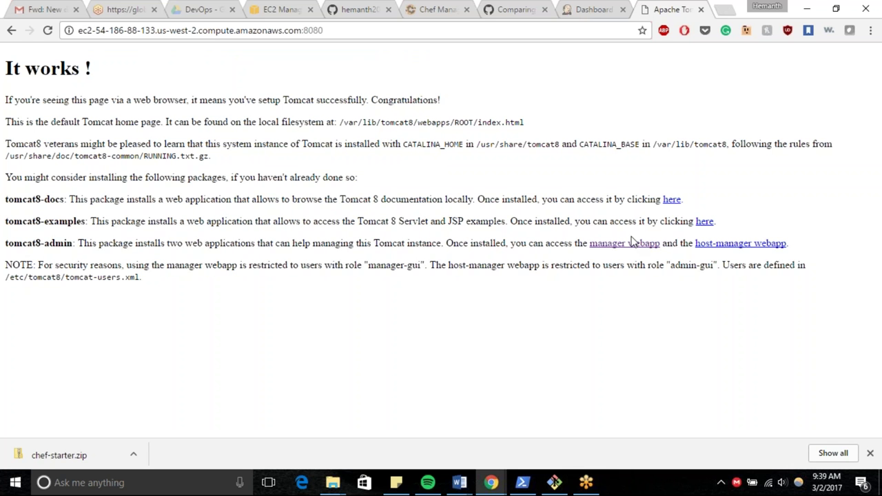
left_click(628, 242)
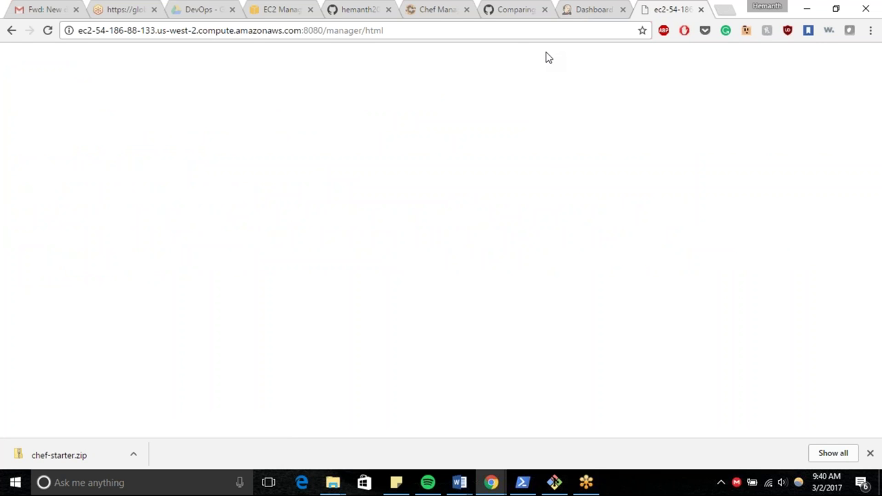
Step: Reload the unreachable Tomcat manager page with F5
key("F5")
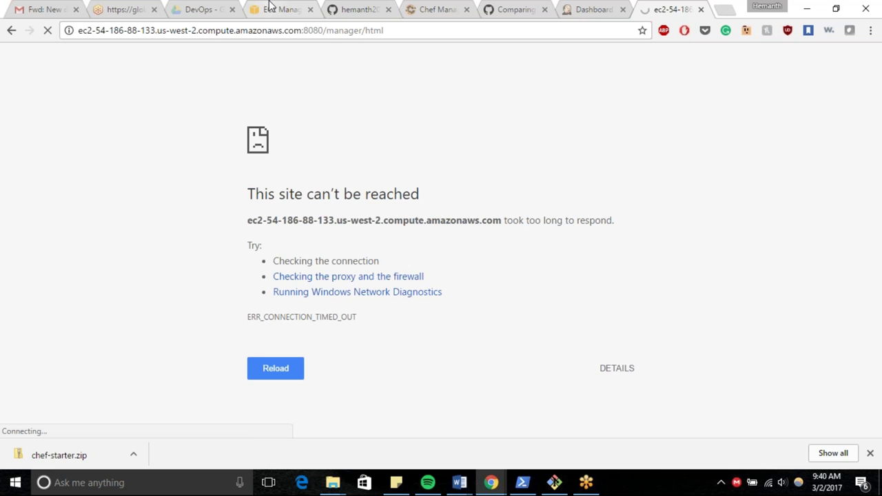
Step: Switch from the EC2 instances tab to the Jenkins Build Pipeline view
left_click(270, 8)
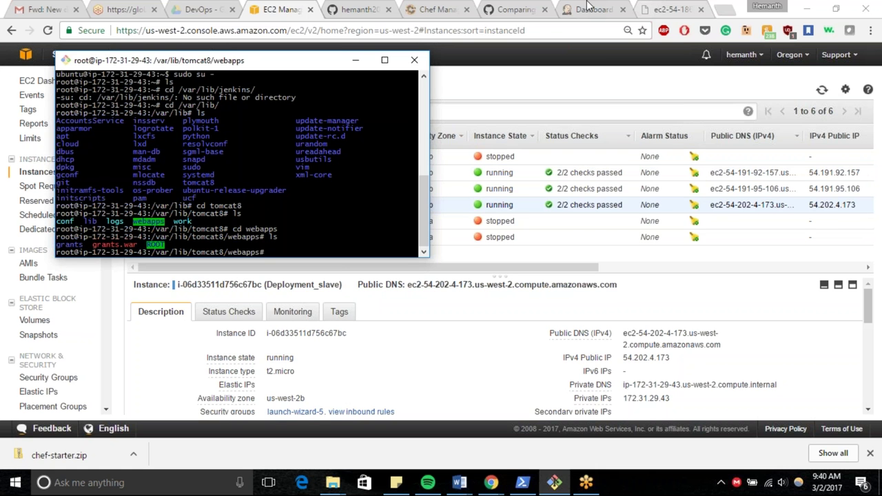
left_click(588, 8)
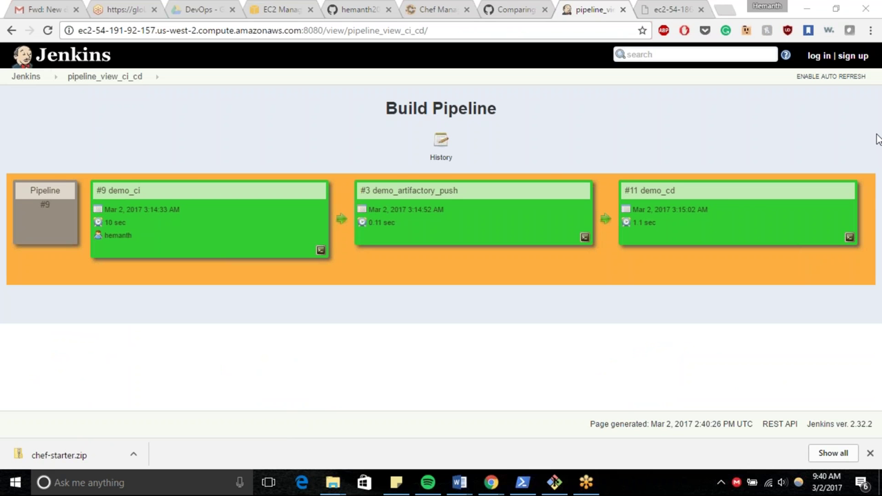
Step: Log in to Jenkins with the user's username and password
left_click(818, 55)
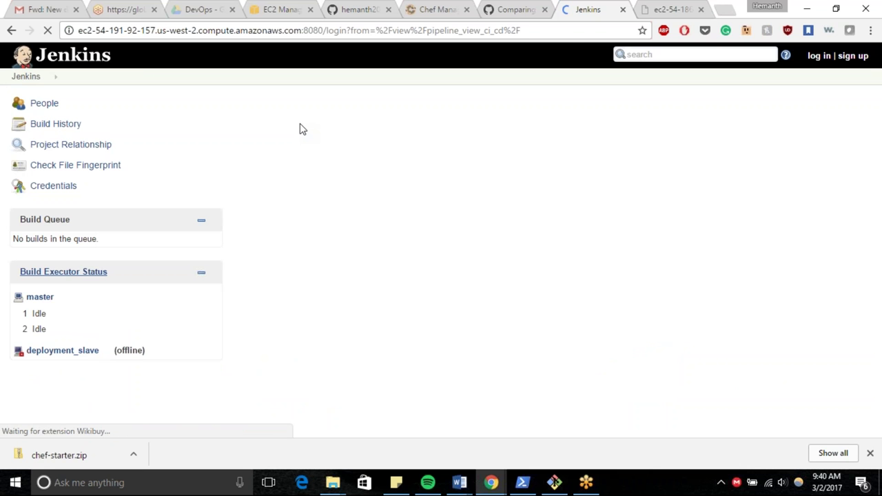
type("hemanth")
left_click(337, 141)
type("****")
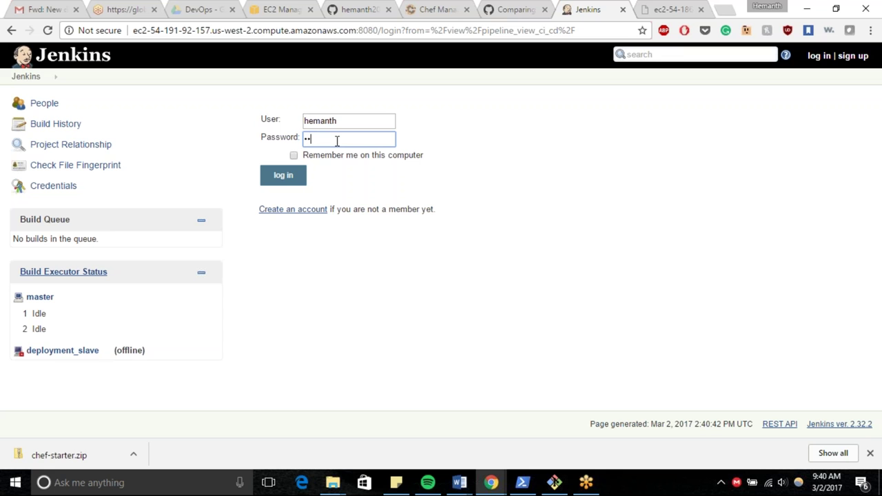
type("***")
left_click(298, 181)
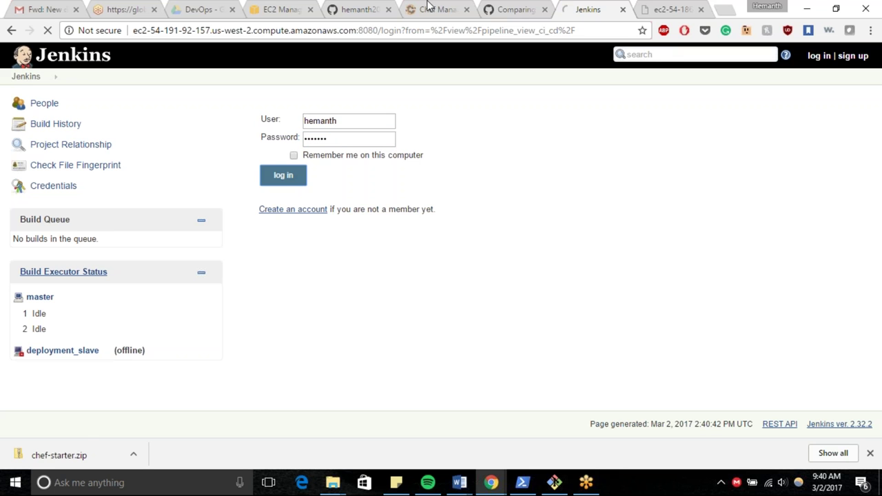
Step: Close the timed-out ec2 tab, finish logging in, and open demo_cd build #11
left_click(672, 9)
left_click(700, 9)
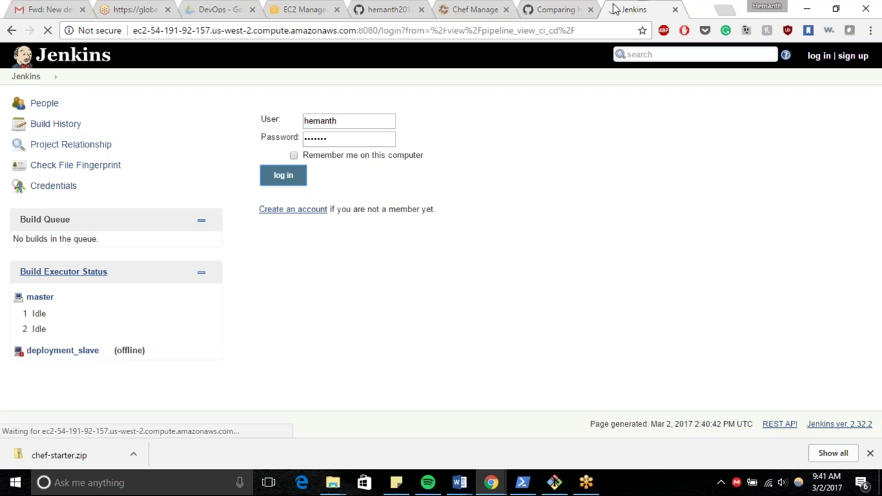
left_click(290, 177)
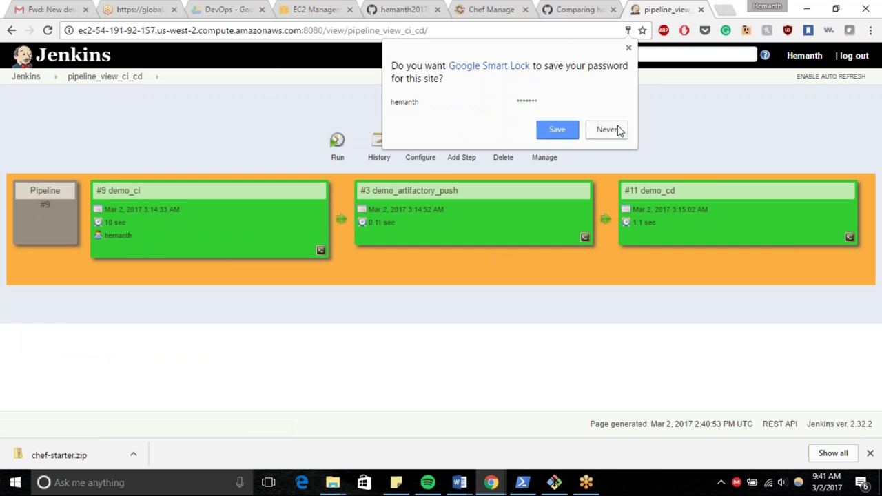
left_click(652, 192)
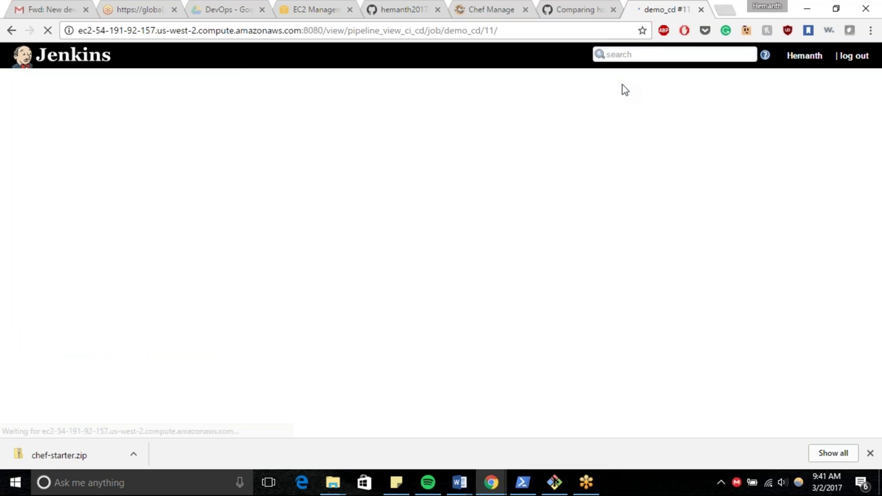
Step: Review build #11's console output, then return to the demo_cd job page
left_click(62, 165)
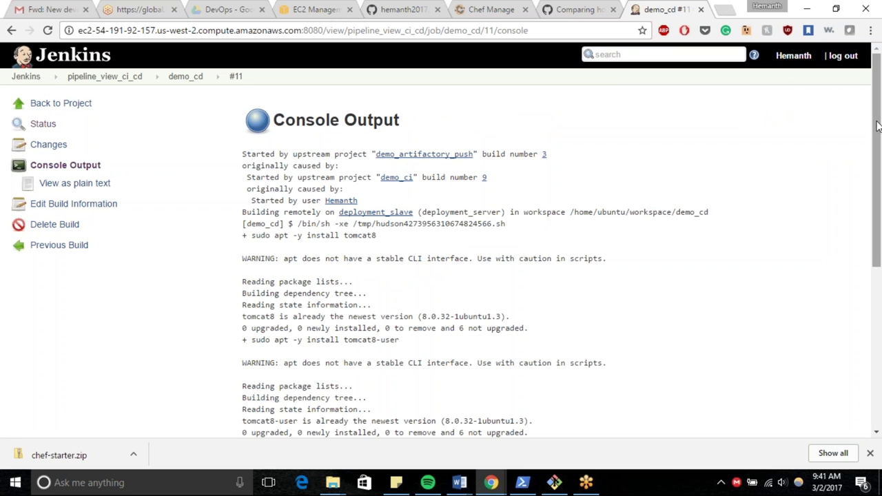
mouse_move(877, 125)
left_mouse_down()
mouse_move(878, 145)
mouse_move(872, 122)
left_mouse_up()
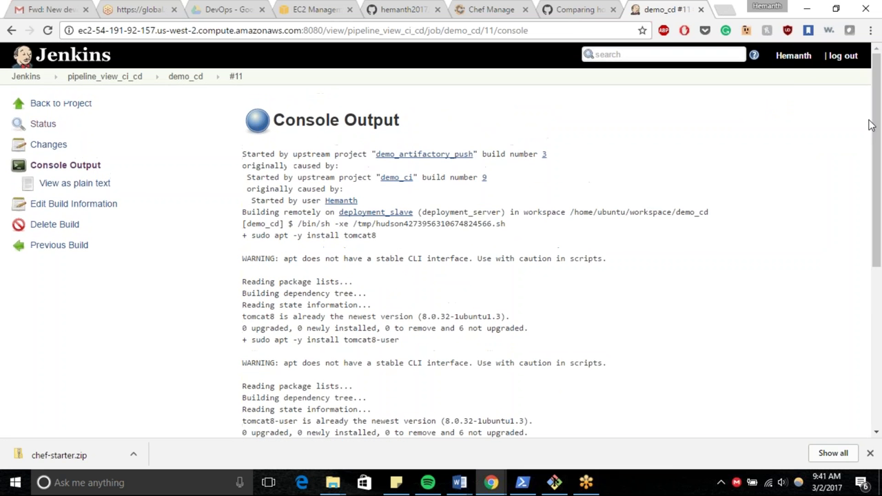
left_click(186, 78)
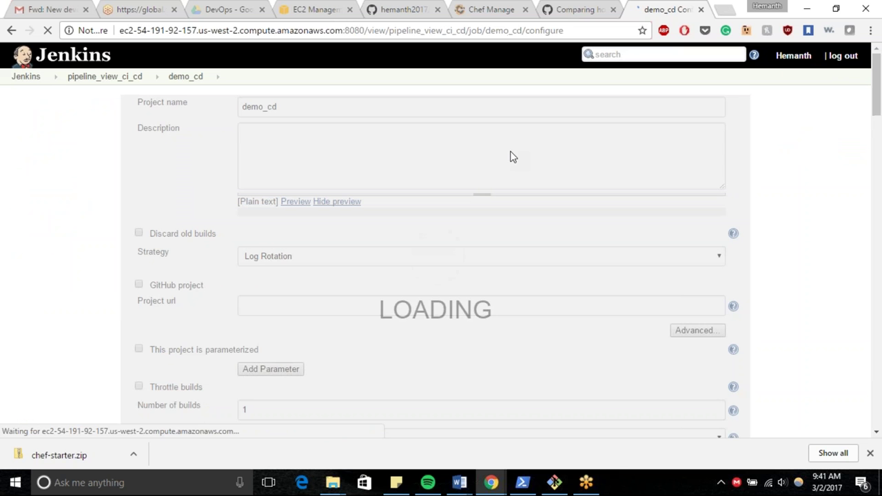
scroll(510, 157, "down", 5)
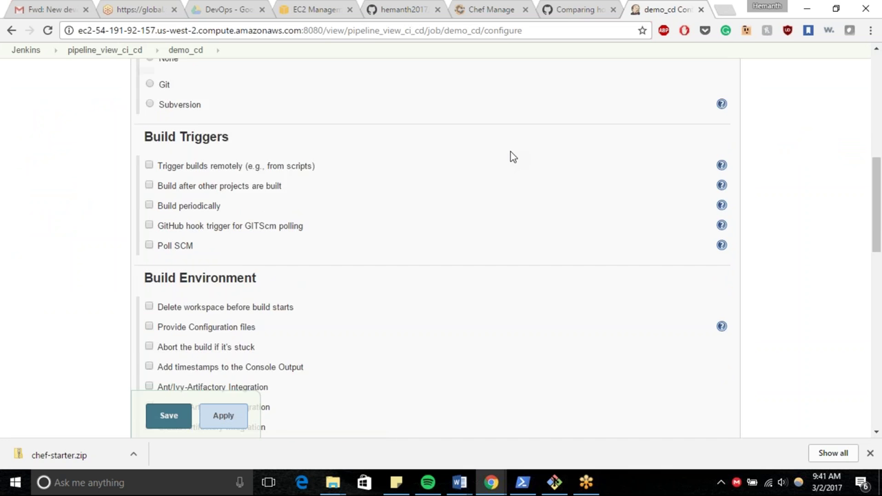
scroll(510, 157, "up", 4)
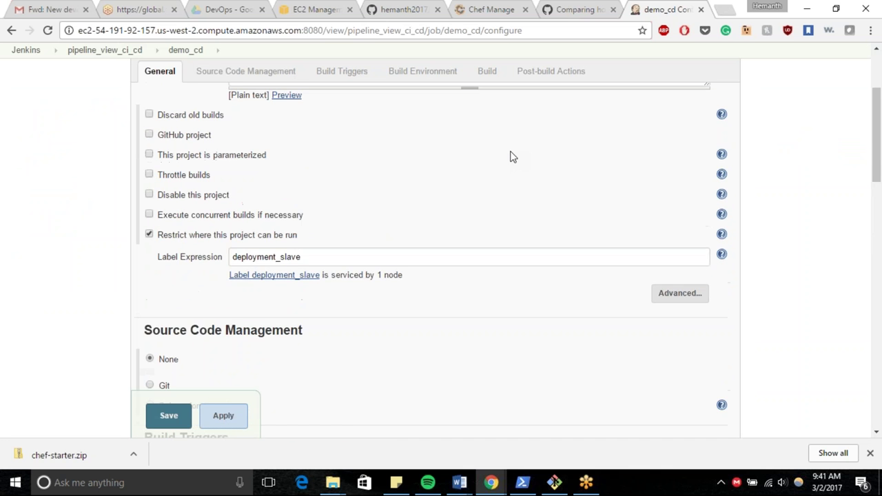
scroll(510, 157, "up", 2)
scroll(510, 157, "down", 3)
scroll(510, 157, "down", 5)
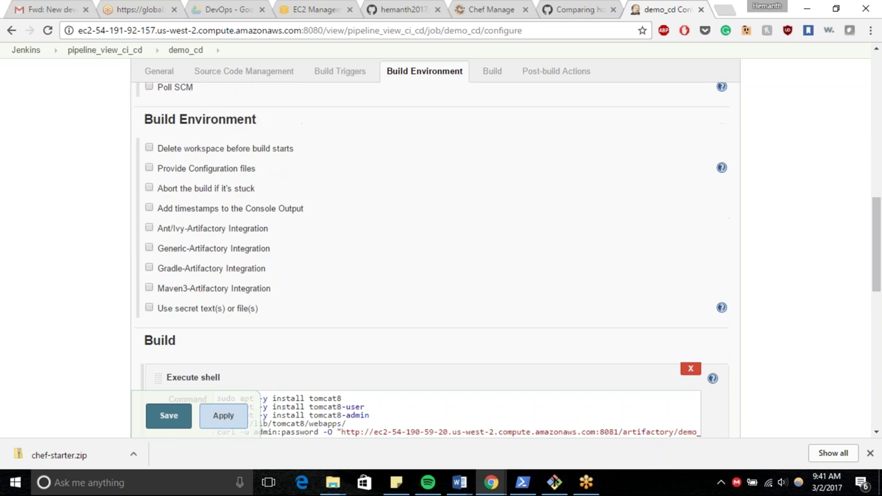
scroll(510, 157, "down", 8)
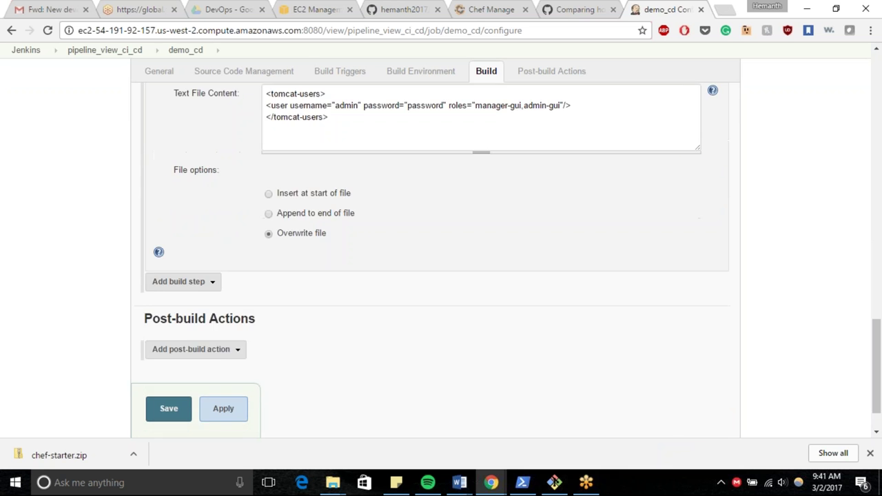
scroll(509, 157, "down", 1)
scroll(262, 206, "up", 6)
left_click_drag(253, 212, 321, 211)
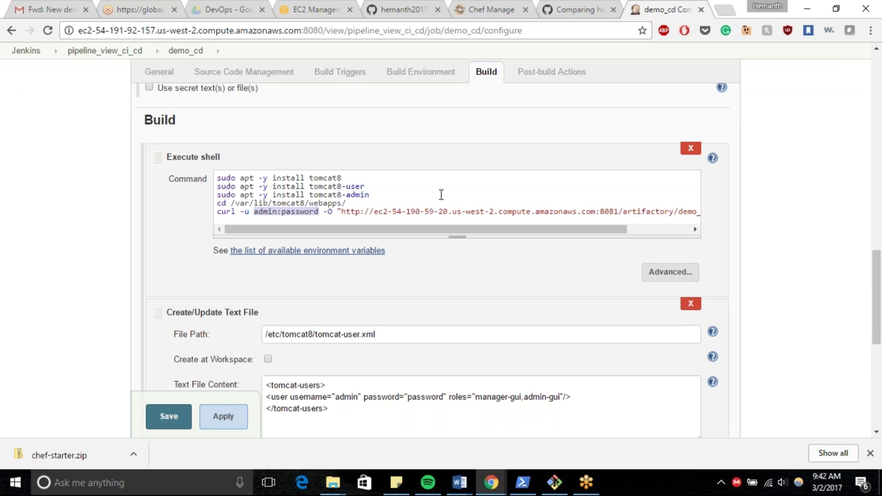
left_click(441, 195)
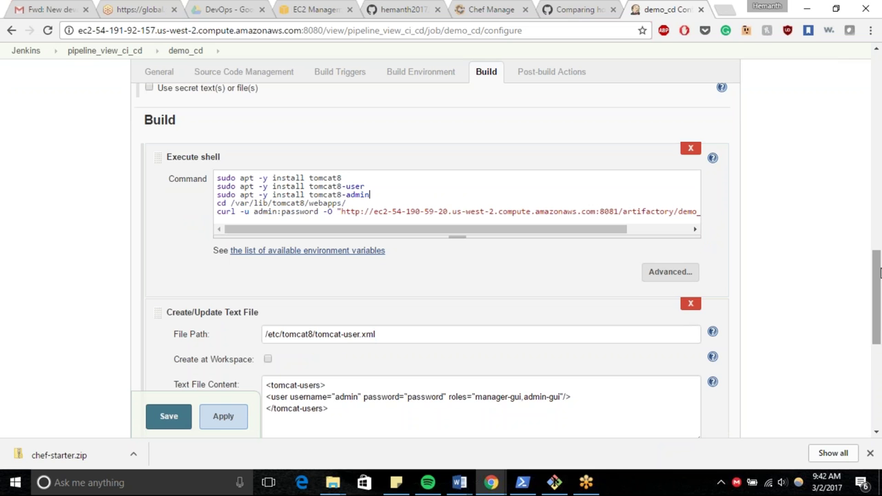
left_click_drag(879, 273, 878, 358)
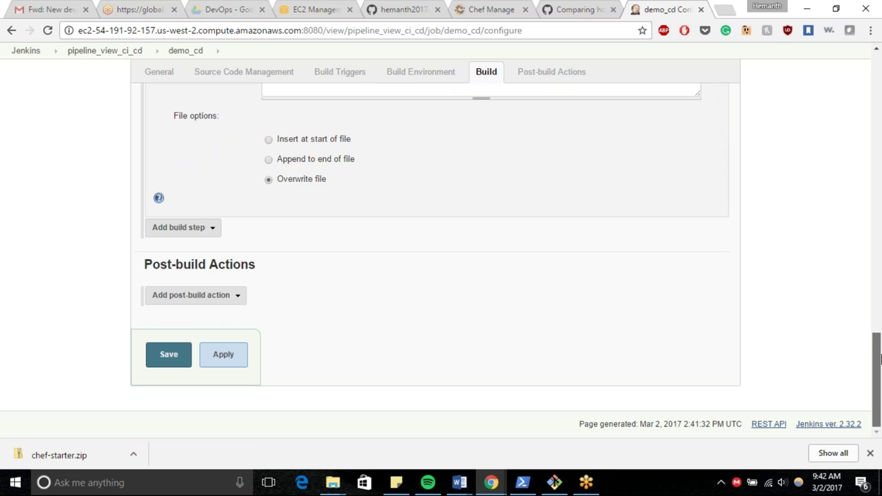
left_click_drag(878, 358, 879, 259)
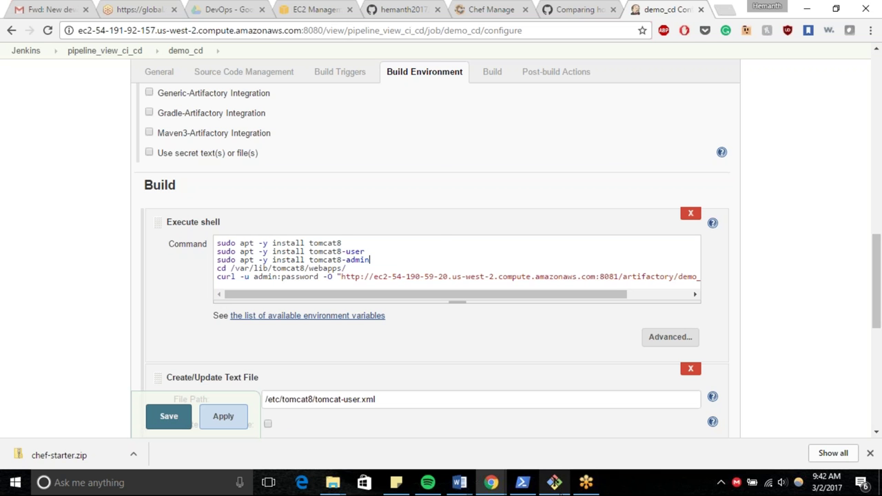
Step: In a maximized PuTTY window, list webapps and check its permissions with ls -ld
left_click(554, 482)
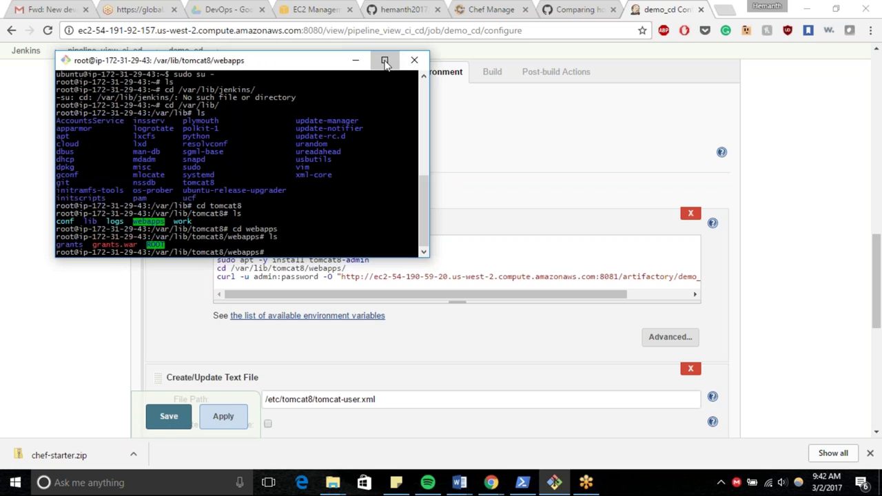
left_click(385, 61)
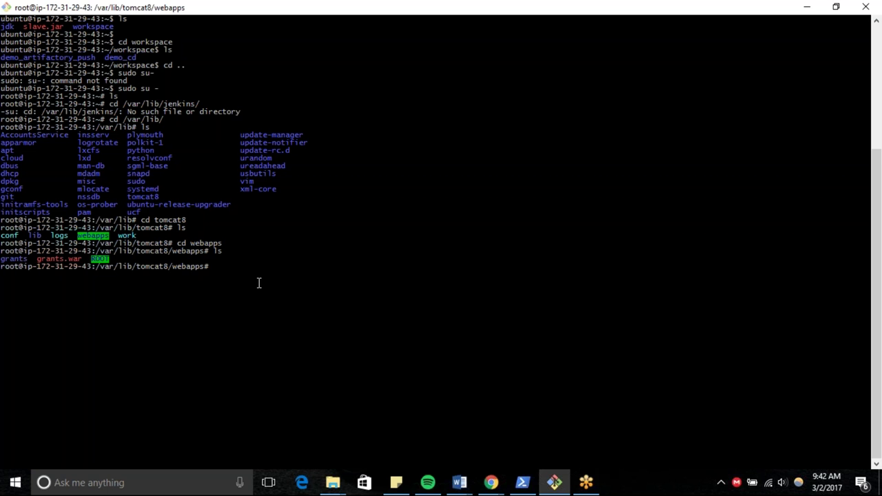
type("ls")
key("Return")
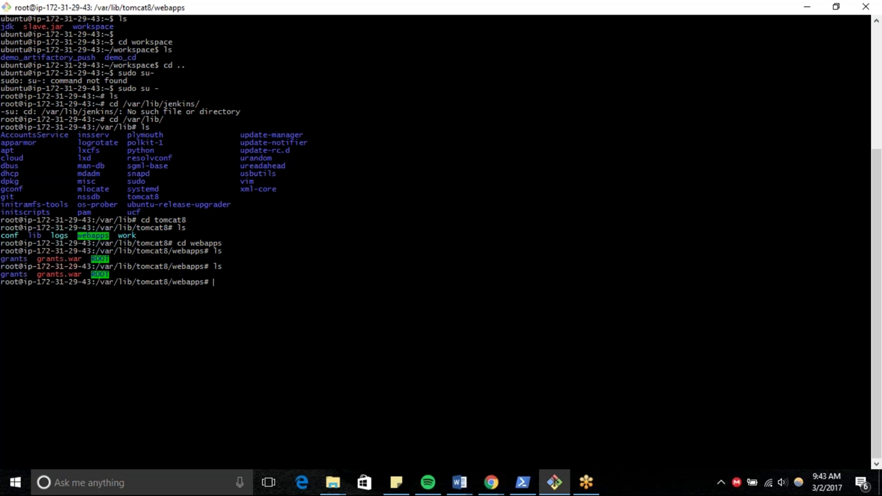
type("ls -ld")
key("Return")
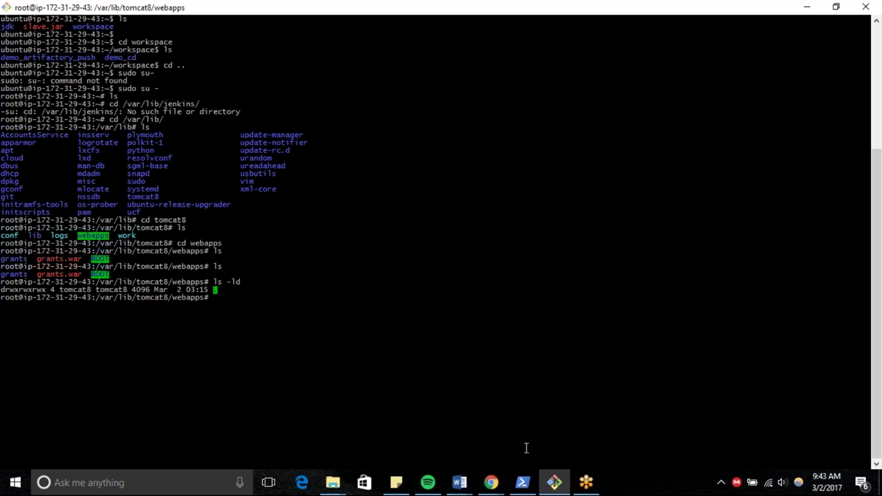
Step: Change directory to /etc/tomcat8/
type("cd /etc/tomcat8/")
key("Return")
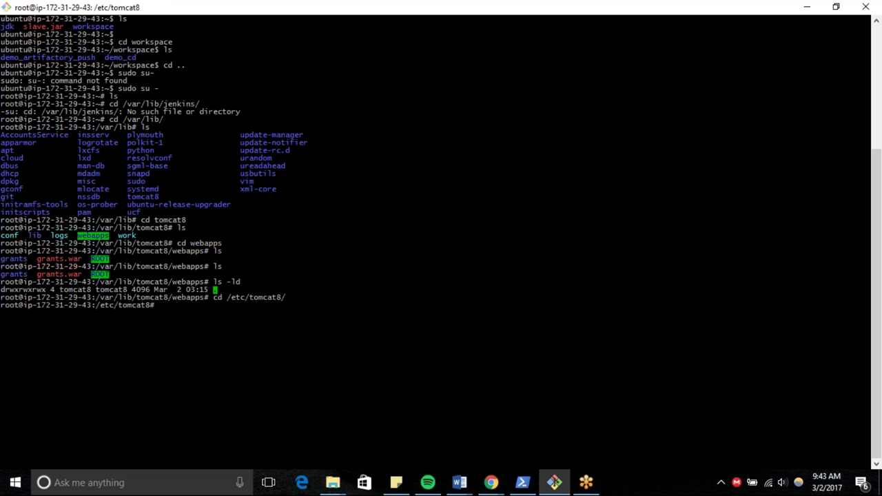
Step: List /etc/tomcat8, view tomcat-user.xml in vi, and quit with :q! unchanged
type("ls")
key("Return")
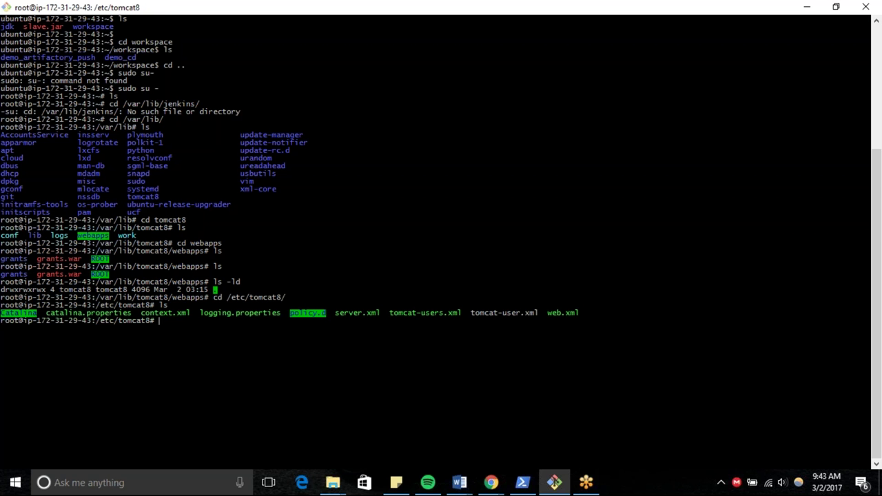
type("vi to")
key("Tab")
type(".xml")
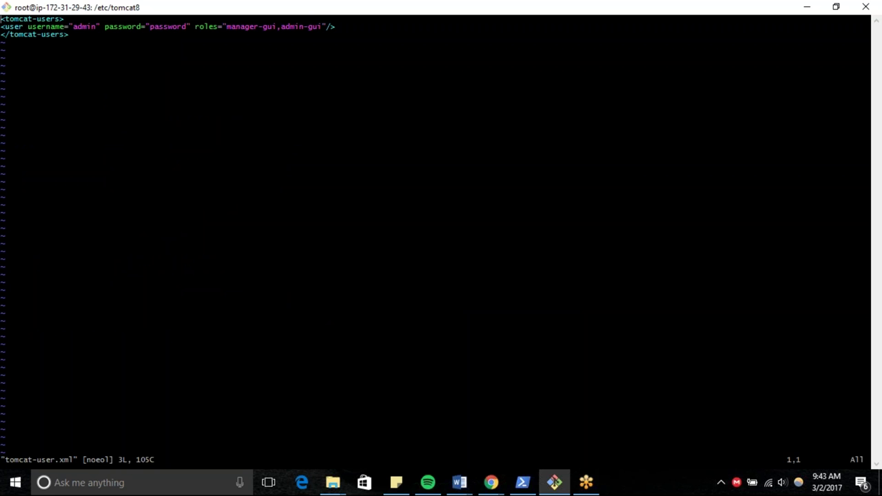
type(":q!")
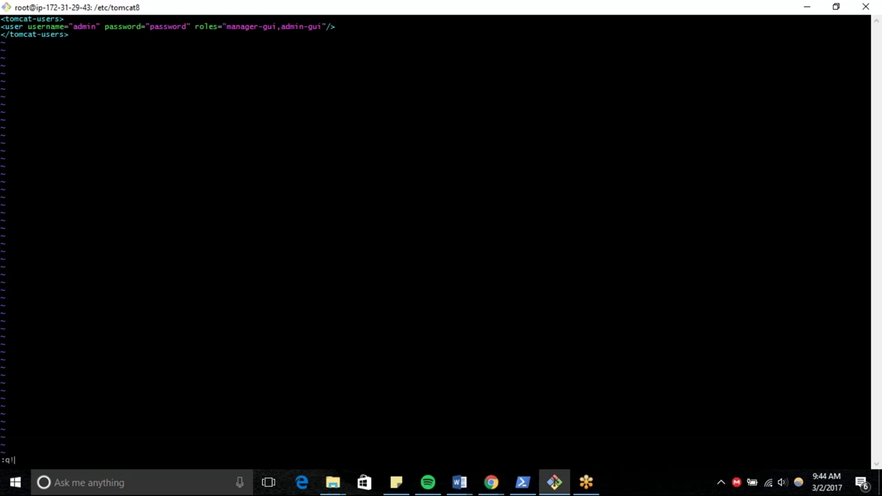
key("Return")
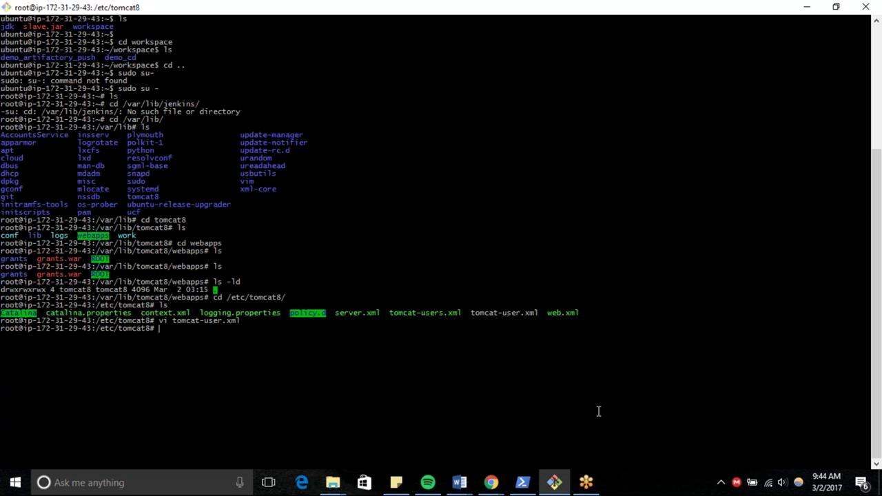
Step: Run apt-get install tomcat8-admin
type("cat")
type(" tomcat")
key("BackSpace")
key("BackSpace")
key("BackSpace")
key("BackSpace")
key("BackSpace")
key("BackSpace")
key("BackSpace")
key("BackSpace")
key("BackSpace")
type("apt get")
key("Left")
key("Left")
key("Left")
key("BackSpace")
type("-")
key("End")
type("install tomcat8")
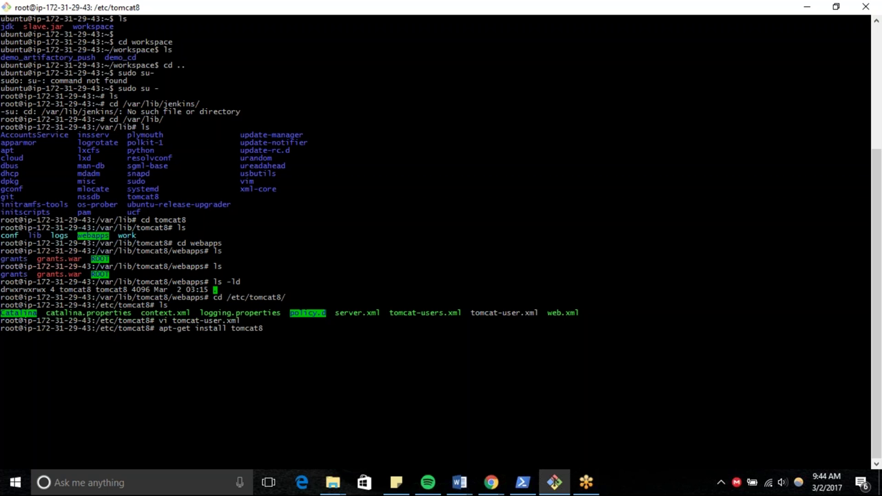
type("-admin")
key("Return")
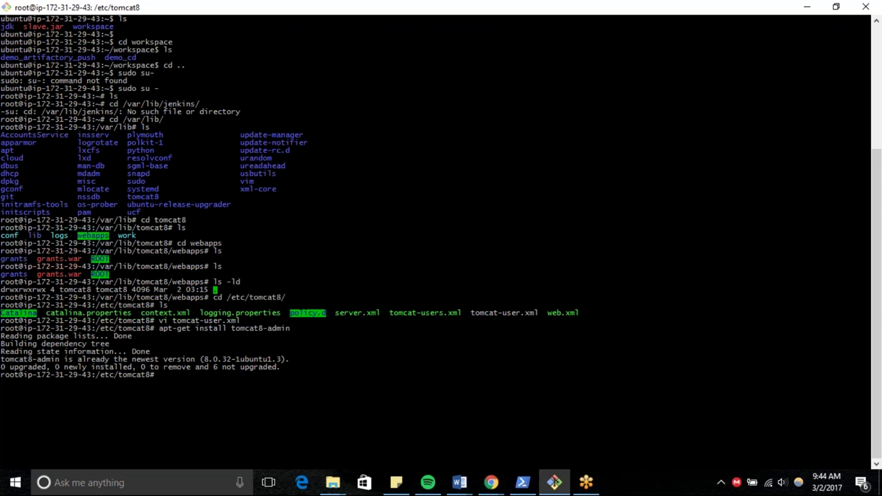
Step: Edit the recalled command to run apt-get install tomcat8-user
key("Up")
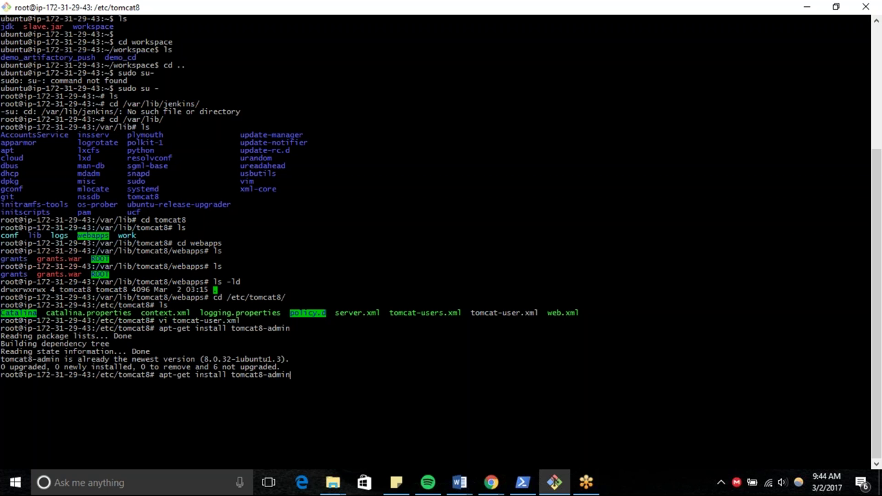
key("BackSpace")
key("BackSpace")
key("BackSpace")
key("BackSpace")
key("BackSpace")
type("user")
key("Return")
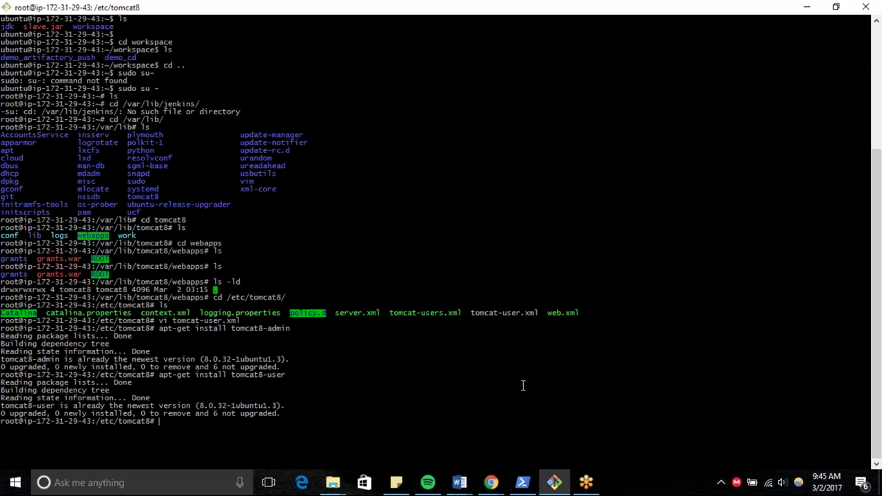
Step: Restart Tomcat in PuTTY with 'service tomcat8 restart', fixing the typed command first
type("restart tomcat")
key("Left")
key("Left")
key("Left")
key("Left")
key("Left")
key("Left")
key("Left")
key("Left")
key("Left")
key("Left")
key("Left")
key("Left")
key("Left")
type("service")
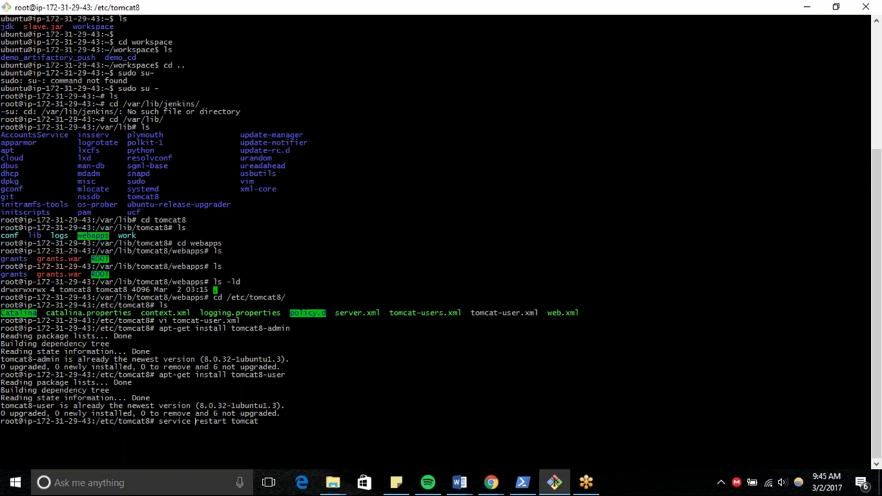
key("Delete")
key("Delete")
key("Delete")
key("Delete")
key("Delete")
key("Delete")
key("Delete")
key("Delete")
type("8 restart")
key("Return")
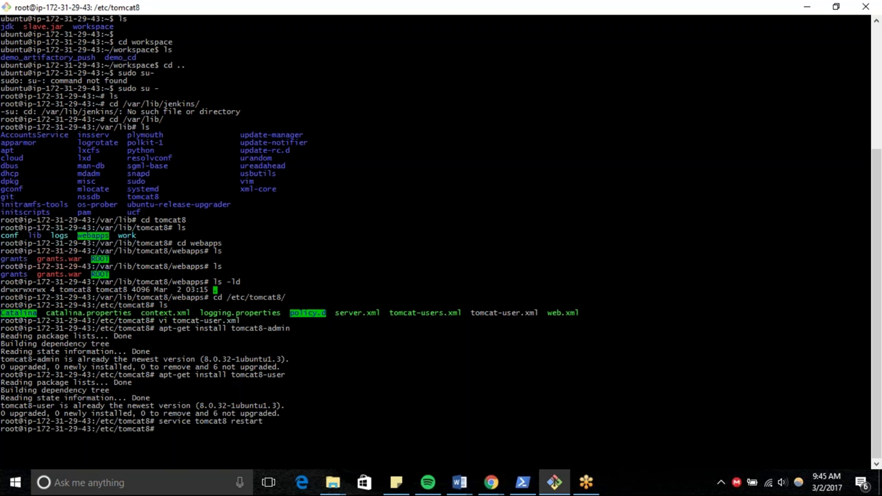
left_click(498, 484)
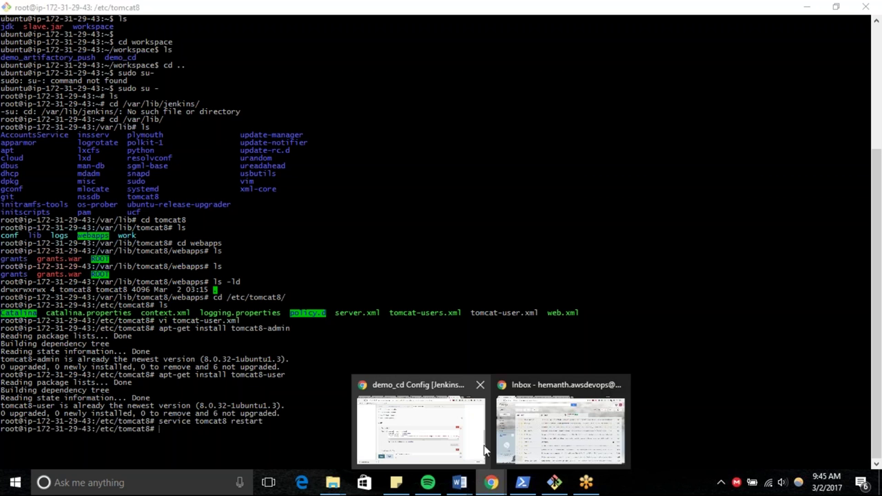
Step: Return to the demo_cd Jenkins configuration and open Chrome's History page in a new tab
left_click(385, 429)
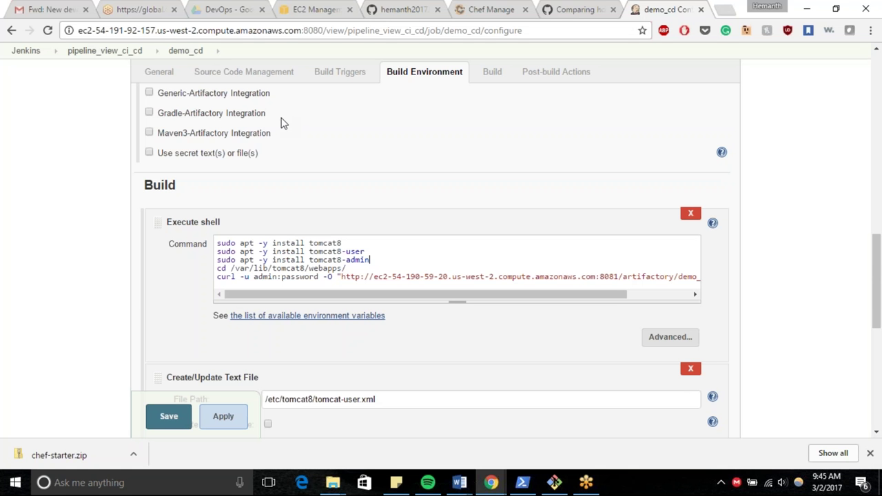
key("ctrl+h")
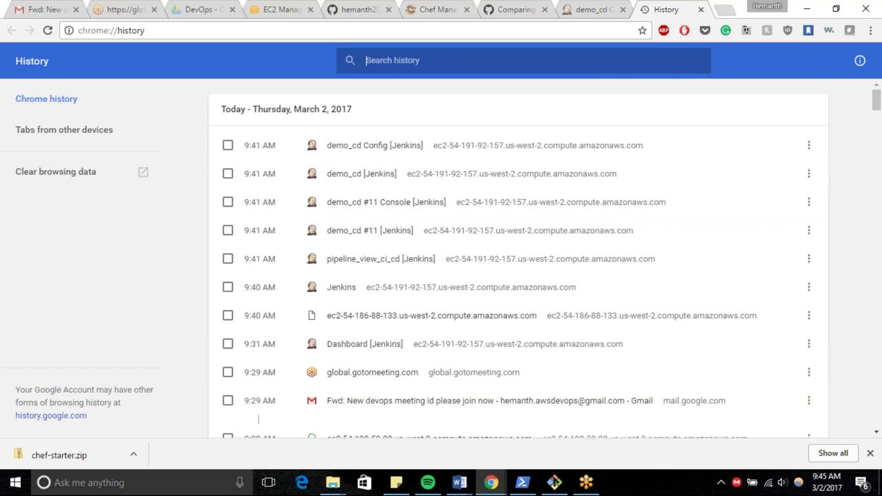
Step: Clear the past day's browsing data in Chrome, then go to the EC2 Management tab
left_click(76, 171)
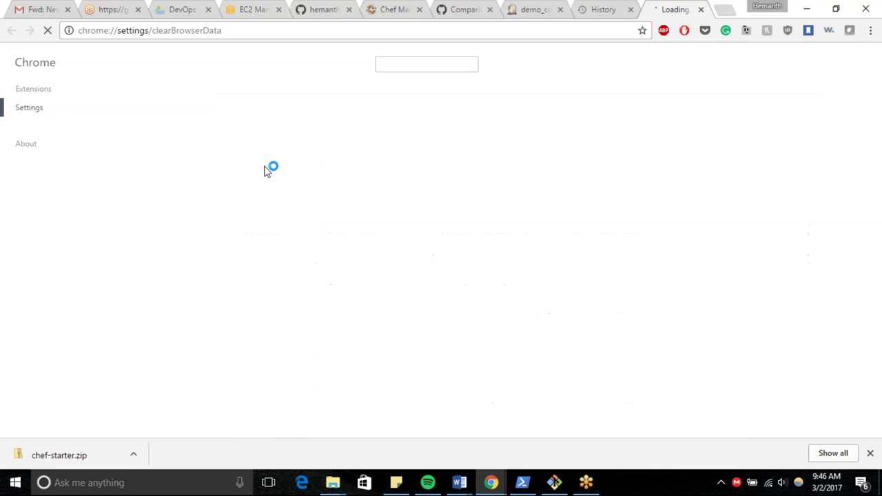
left_click(501, 308)
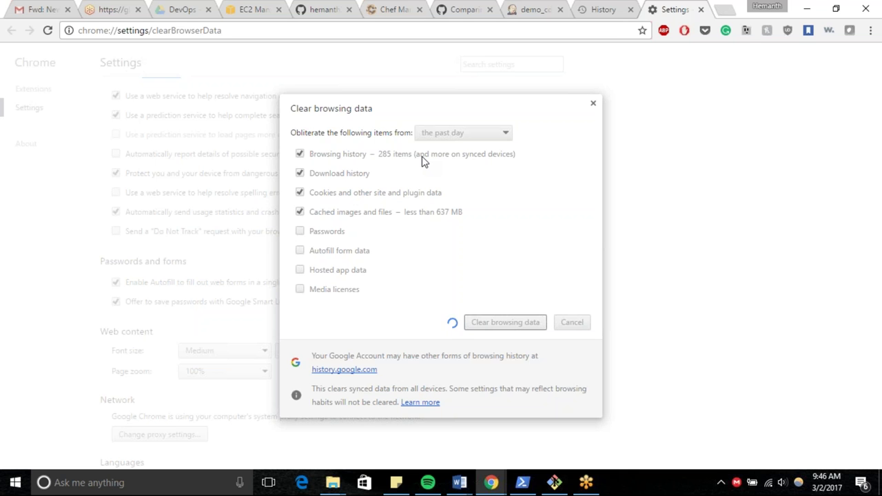
left_click(243, 8)
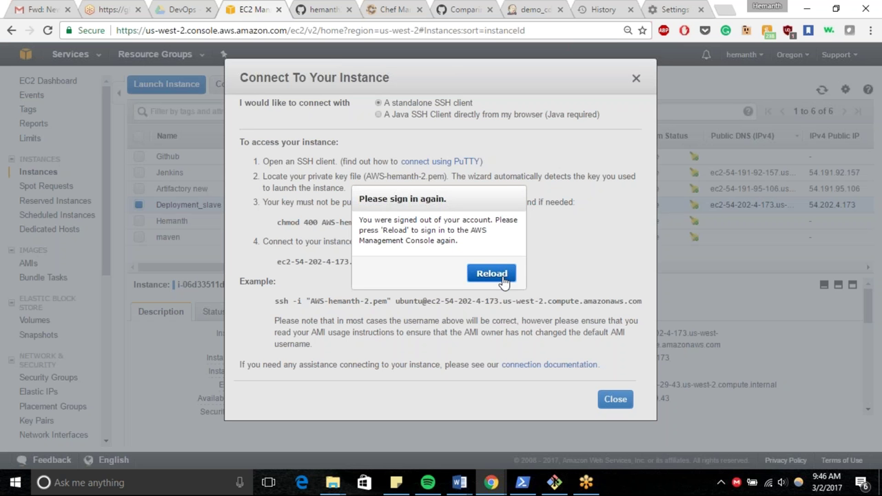
Step: Reload the expired AWS console and sign back in to see the six EC2 instances
left_click(500, 278)
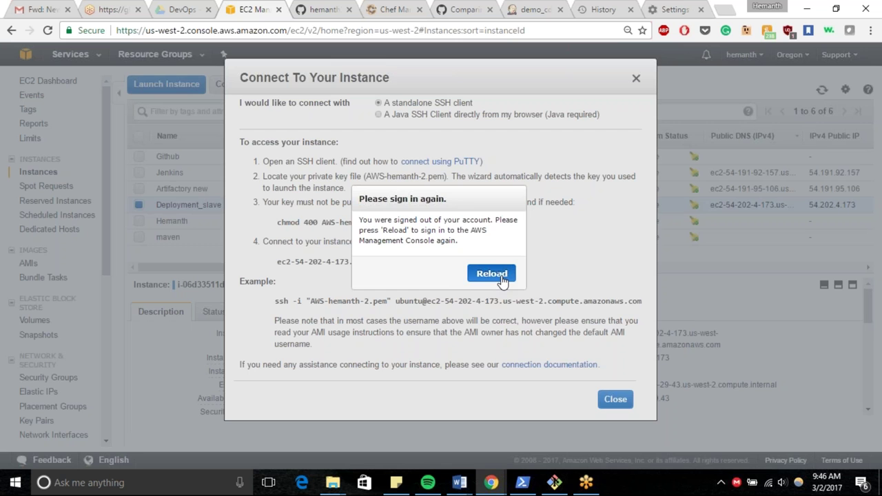
left_click(501, 278)
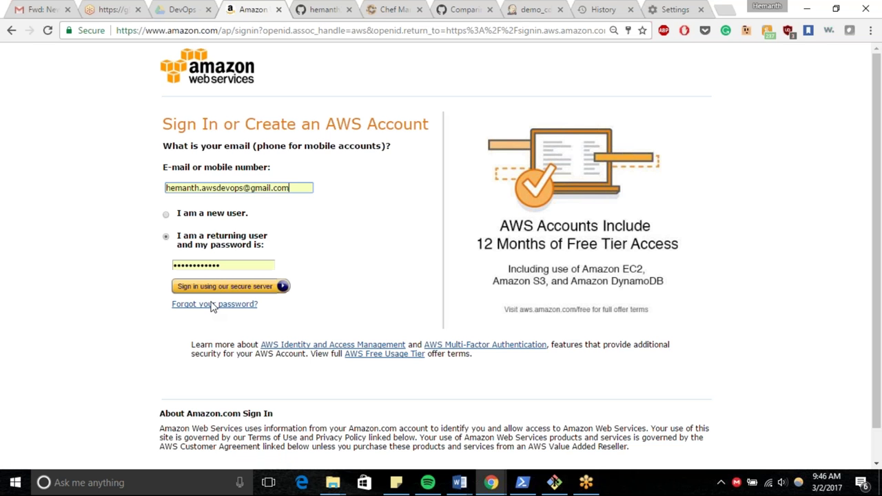
left_click(227, 286)
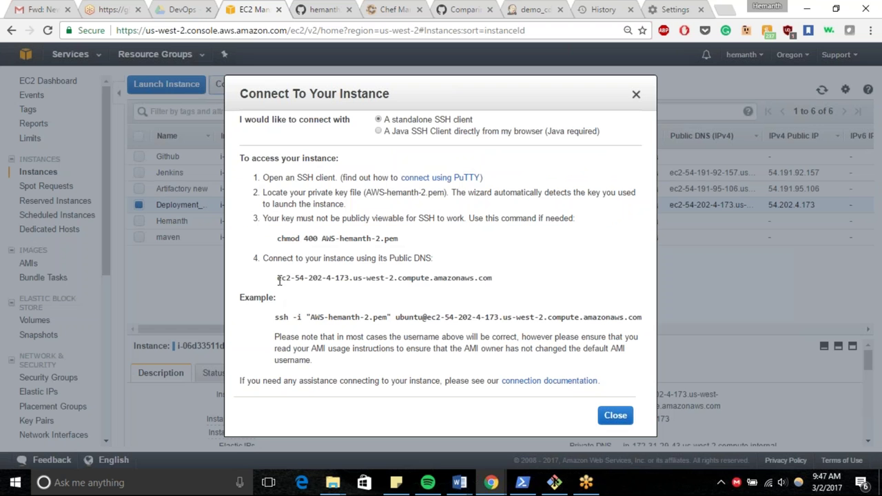
Step: Select Deployment_slave's public DNS name, then copy the grants grants.war ROOT listing in PuTTY
left_click_drag(279, 281, 493, 275)
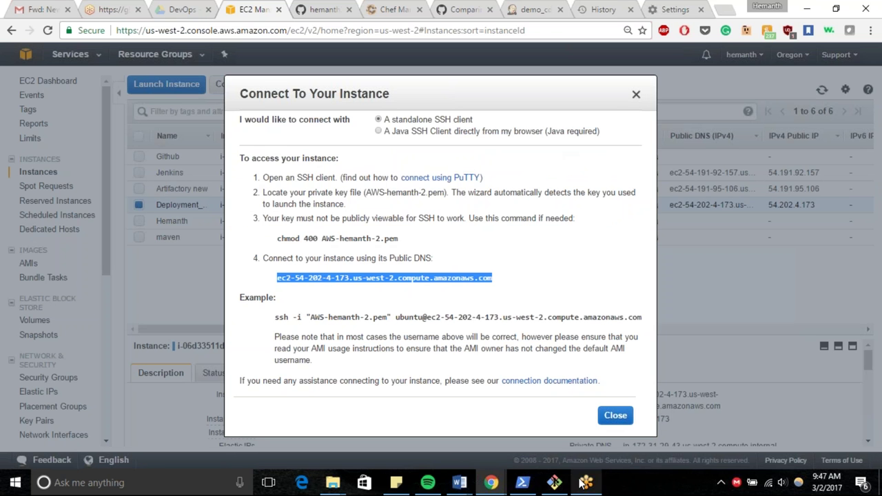
left_click(555, 482)
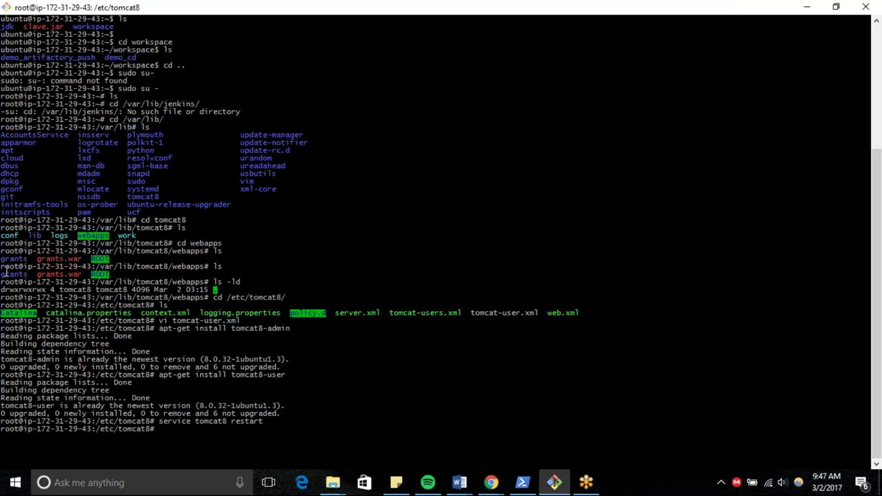
left_click_drag(3, 274, 169, 276)
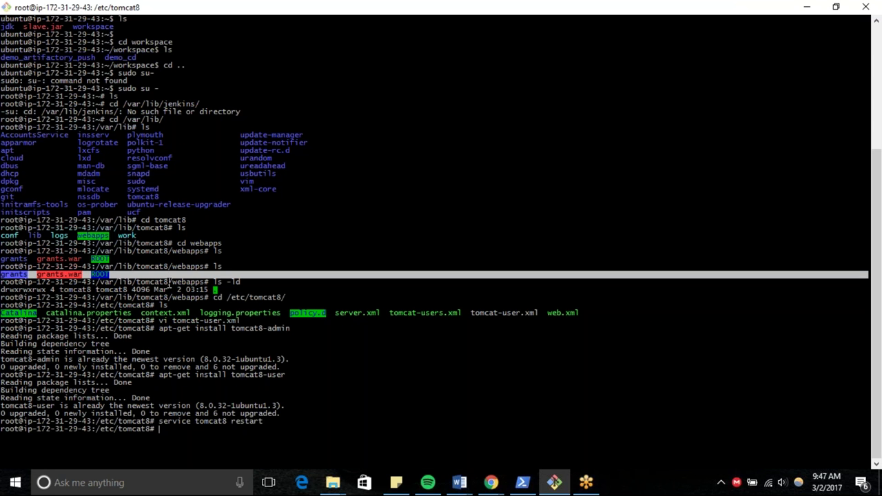
left_click(498, 482)
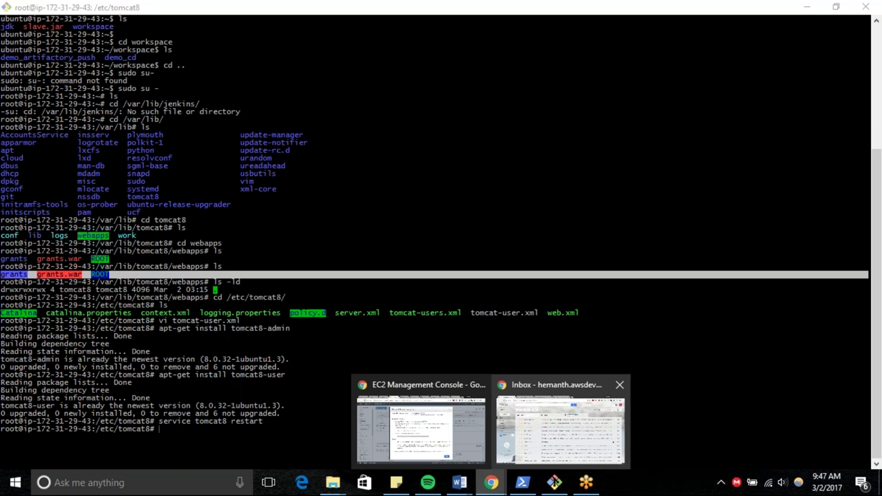
Step: Load the instance's public DNS on port 8080 in a new Chrome tab
left_click(421, 423)
key("ctrl+t")
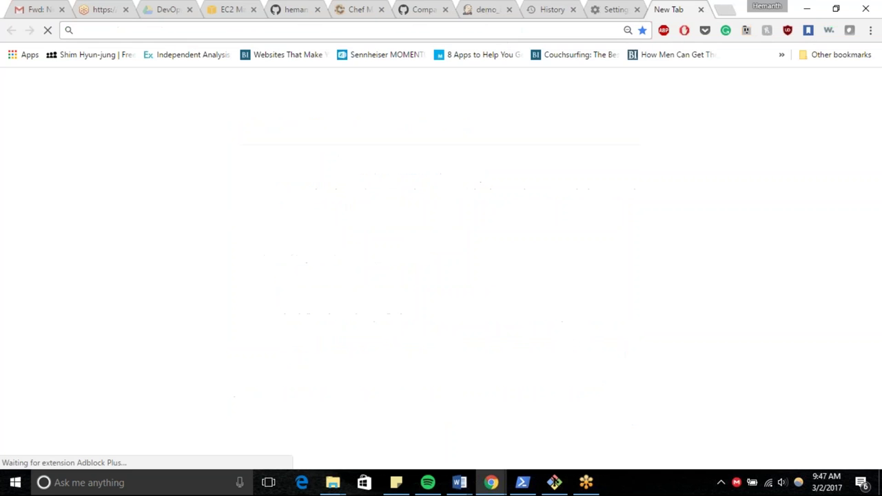
type("grants grants.war ROOT")
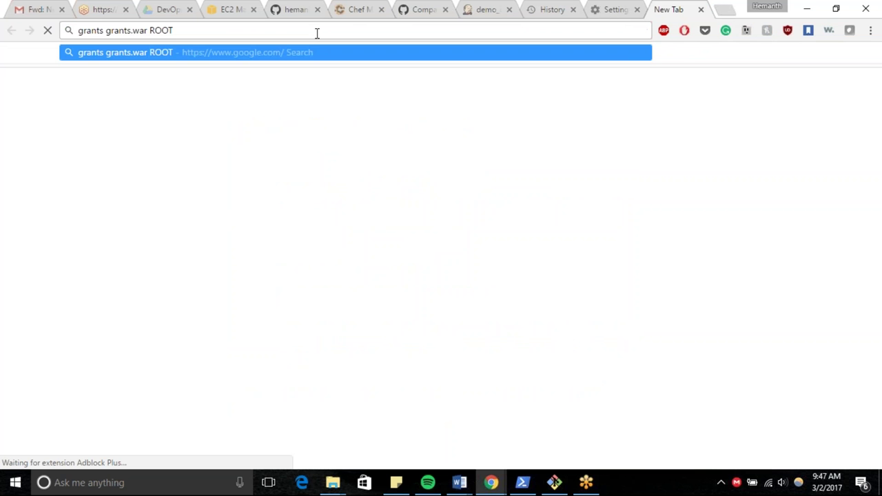
key("BackSpace")
key("BackSpace")
key("BackSpace")
key("BackSpace")
key("BackSpace")
key("BackSpace")
key("BackSpace")
key("BackSpace")
key("BackSpace")
key("BackSpace")
key("BackSpace")
key("BackSpace")
key("BackSpace")
key("BackSpace")
key("BackSpace")
key("BackSpace")
key("BackSpace")
key("BackSpace")
key("BackSpace")
key("BackSpace")
key("BackSpace")
key("BackSpace")
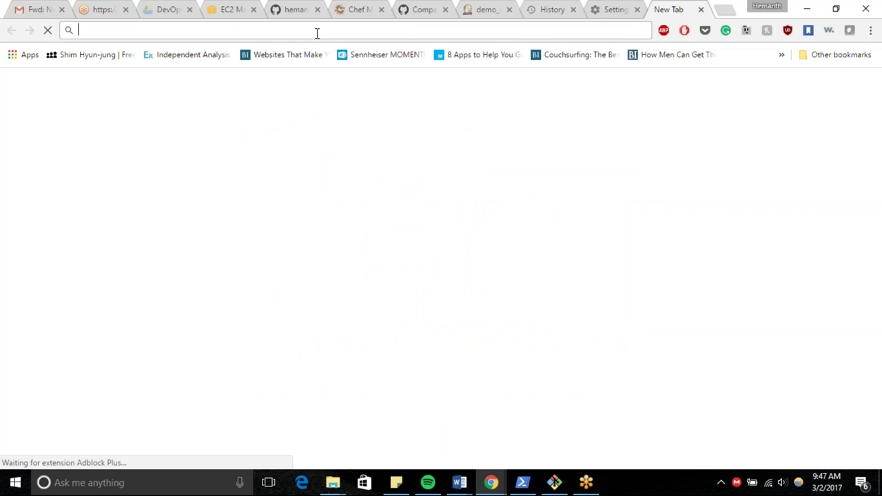
left_click(243, 5)
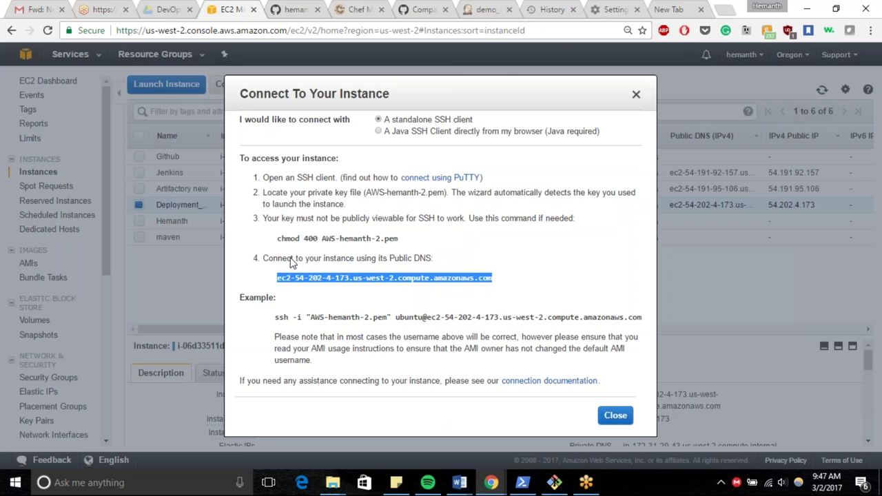
right_click(351, 281)
left_click(375, 288)
left_click(672, 9)
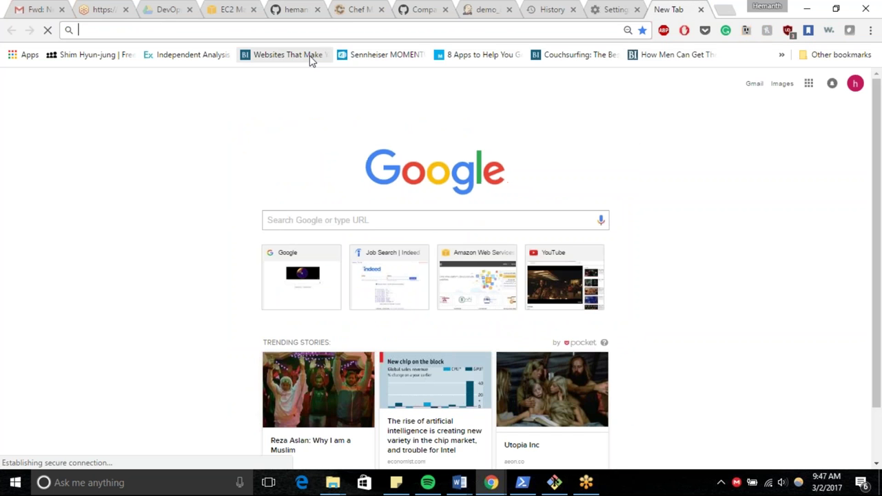
key("ctrl+v")
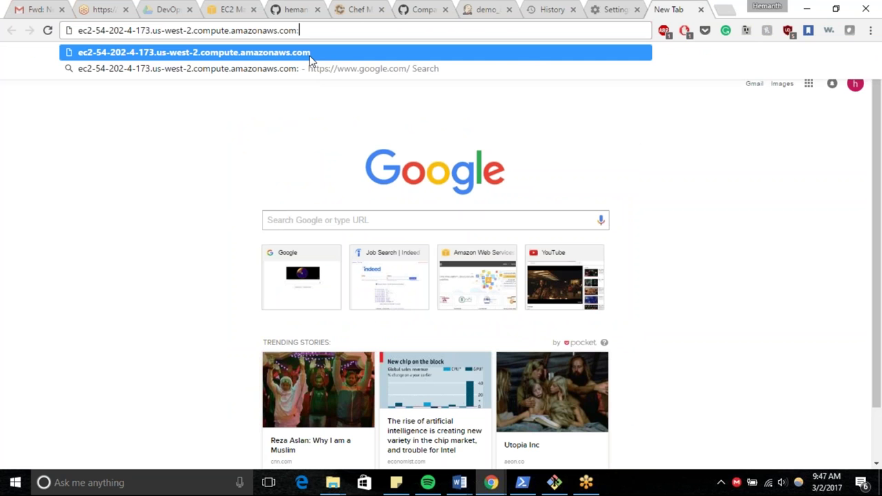
type(":8080")
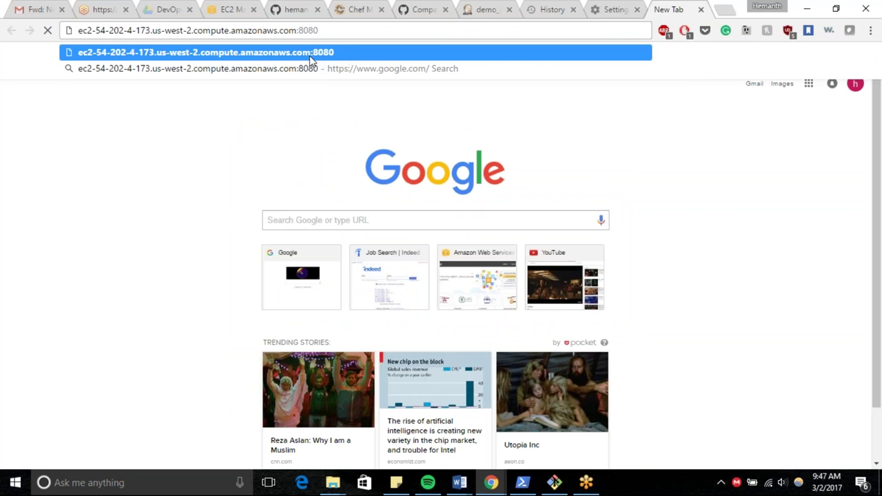
key("Return")
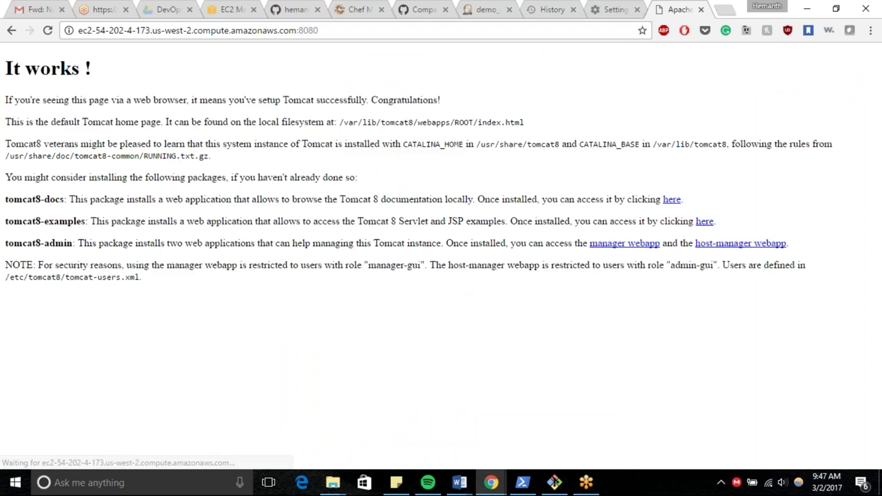
Step: Open the Tomcat manager webapp and log in as admin, re-entering the user name after rejection
left_click(606, 243)
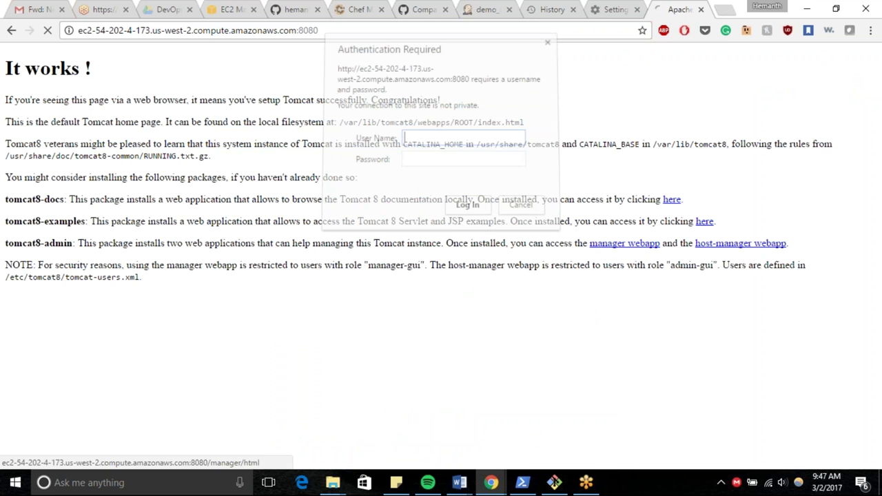
type("admin")
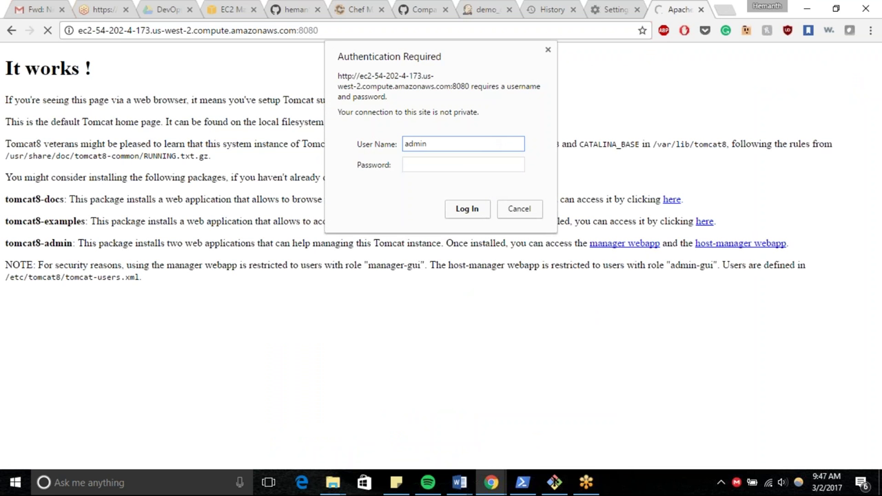
left_click(460, 164)
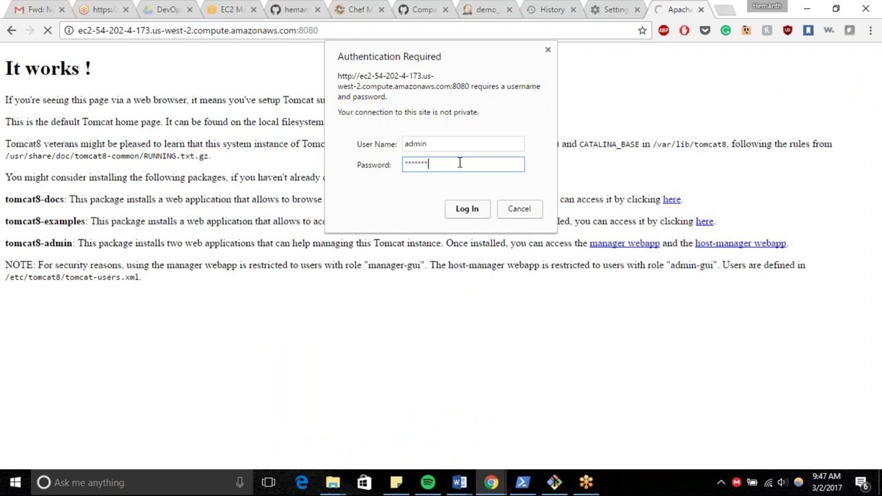
left_click(450, 215)
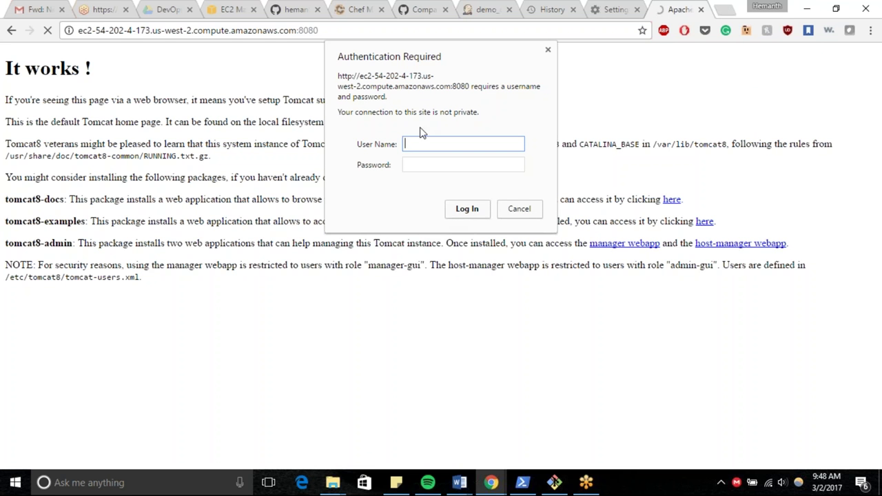
type("admin")
left_click(423, 165)
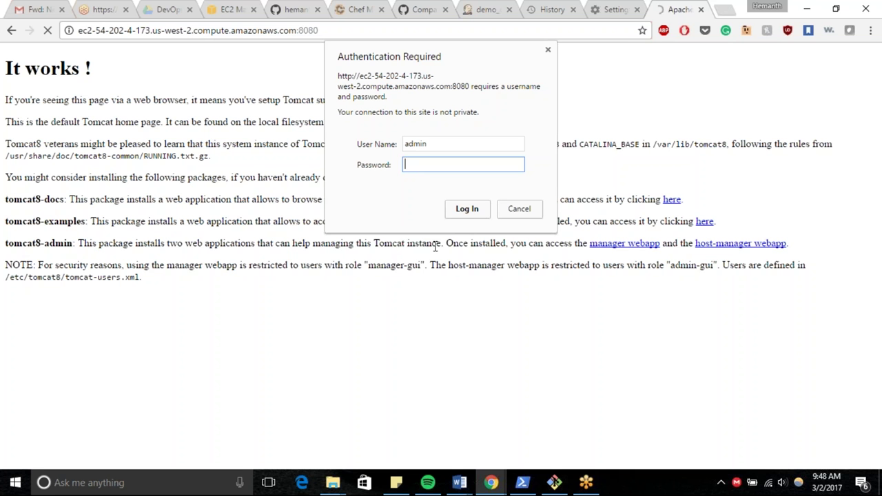
Step: Clear the terminal and list the files in /etc/tomcat8
left_click(555, 482)
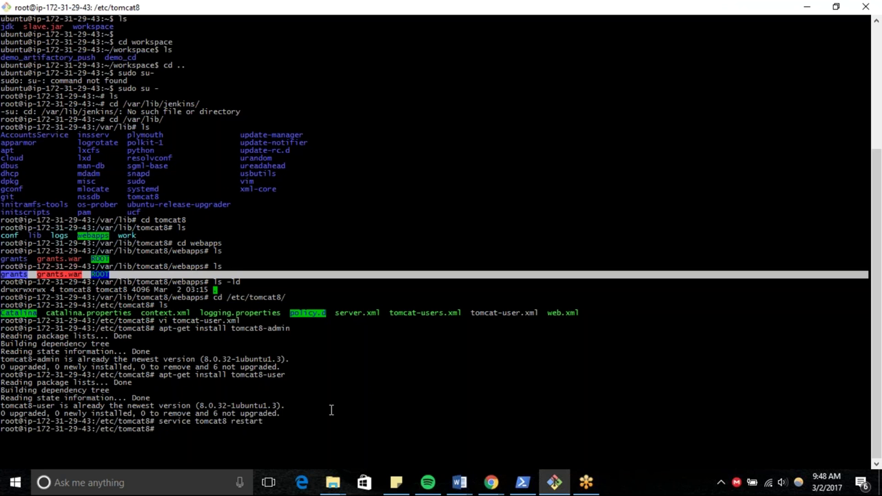
type("clear")
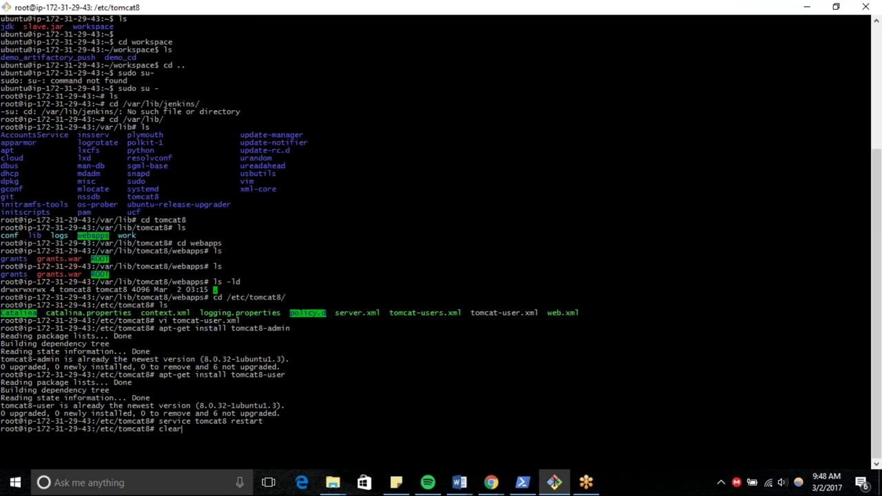
key("Return")
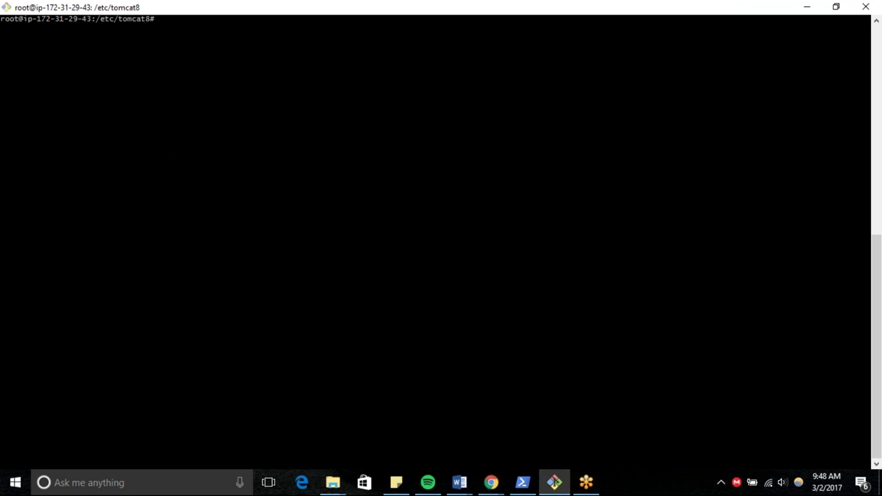
type("ls")
key("Return")
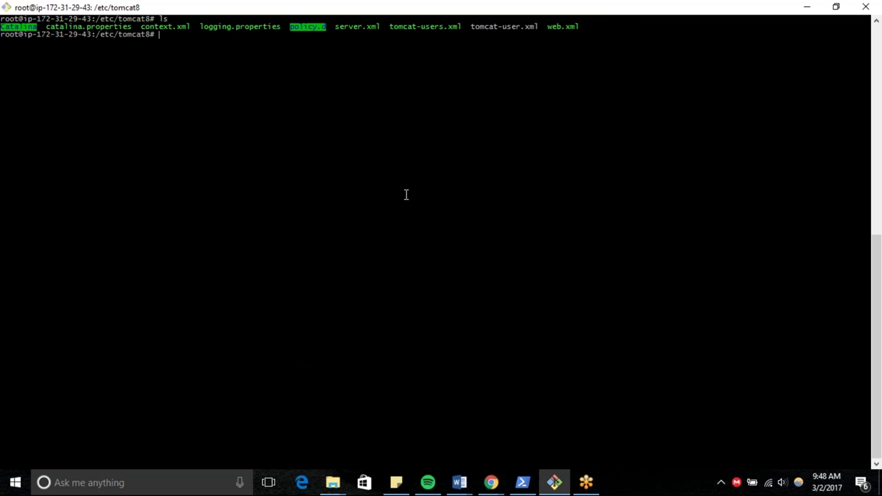
left_click(602, 16)
Step: Delete tomcat-users.xml with rm -rf and list the folder to confirm it is gone
type("re")
key("BackSpace")
type("m -")
type("rf")
type("n")
type("tomcatu")
type("ser")
type("-")
type("user")
key("Delete")
key("Delete")
key("Delete")
key("Delete")
type("s")
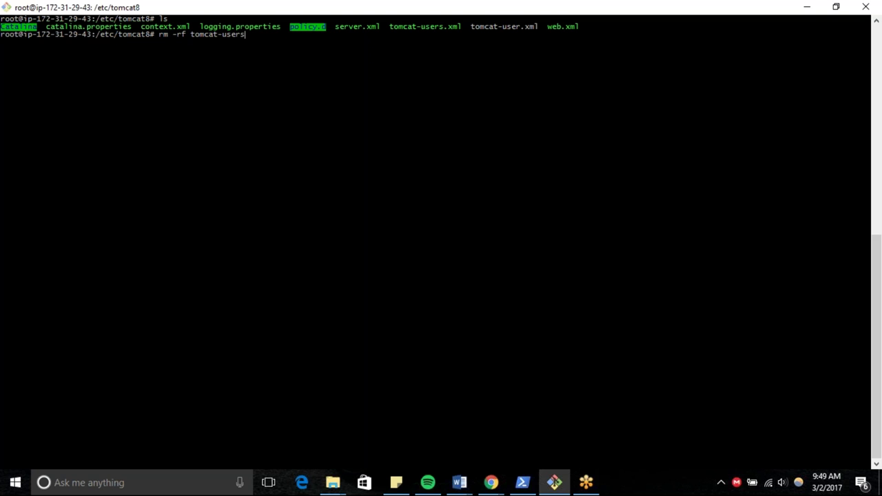
type(".xml")
key("Return")
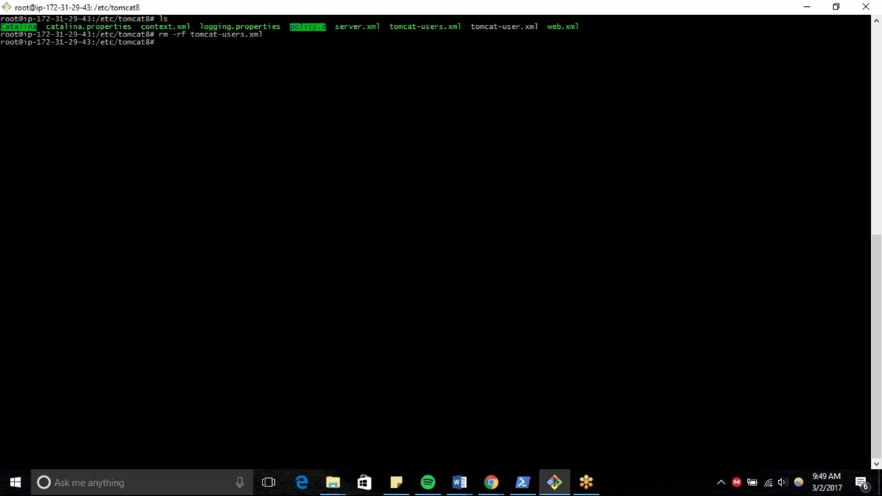
type("ls")
key("Return")
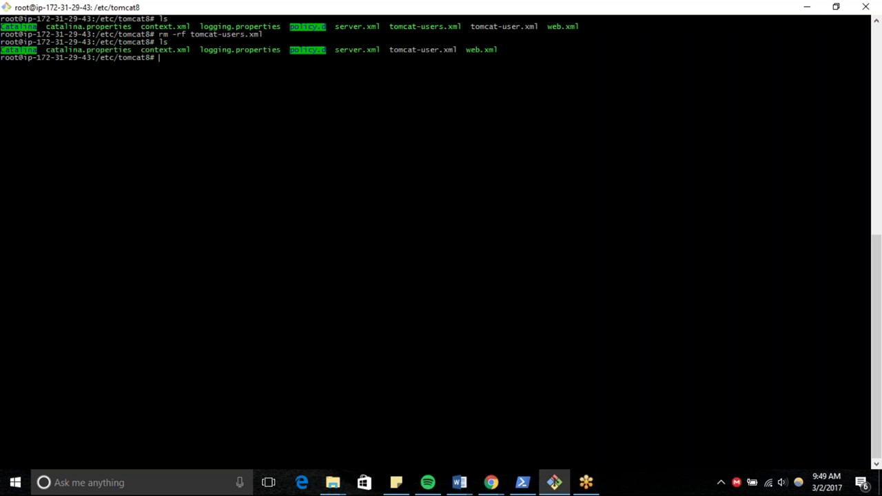
Step: Rename tomcat-user.xml to tomcat-users.xml with mv and list the folder
type("mv")
type("tommcat")
key("BackSpace")
key("BackSpace")
key("BackSpace")
key("BackSpace")
type("cat")
key("Tab")
type("tomcat")
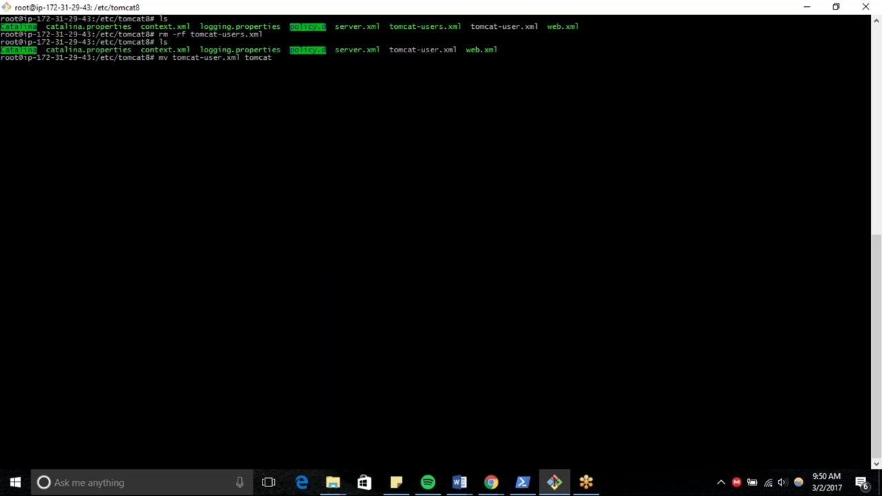
key("Tab")
key("Left")
type("s")
key("Return")
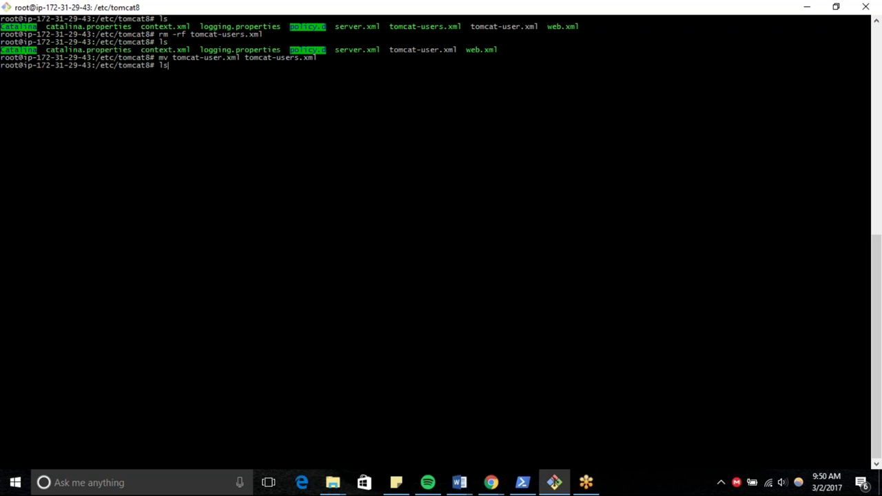
key("Return")
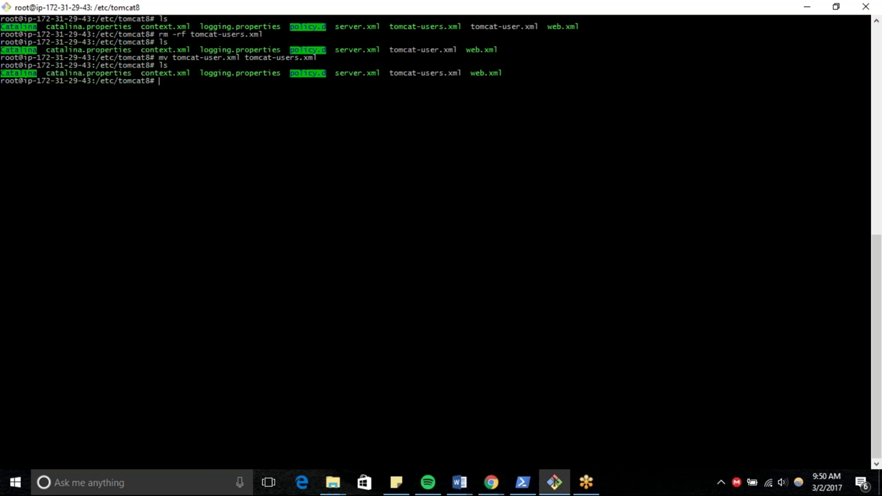
Step: Print tomcat-users.xml to show its admin user with manager-gui and admin-gui roles
type("cat tomcat")
key("Tab")
key("Return")
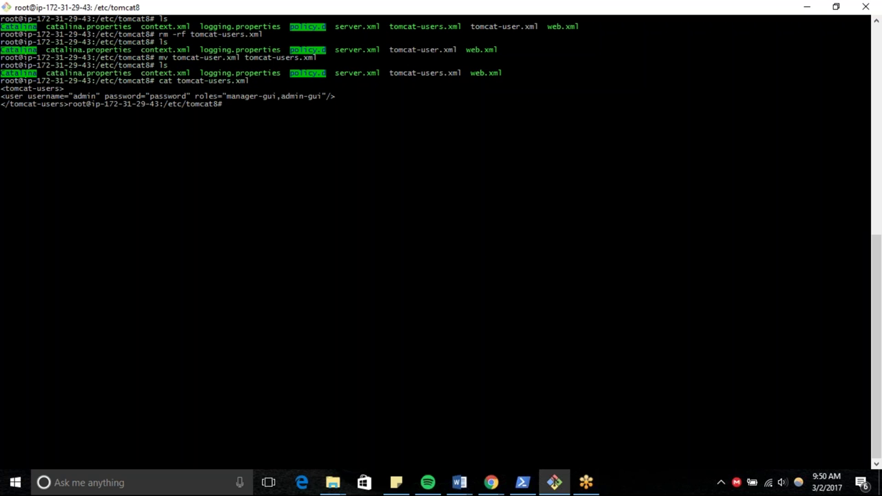
key("Return")
Step: Give tomcat-users.xml 777 permissions with chmod and list the folder again
type("chmod +x")
left_click_drag(164, 111, 246, 105)
key("ctrl+u")
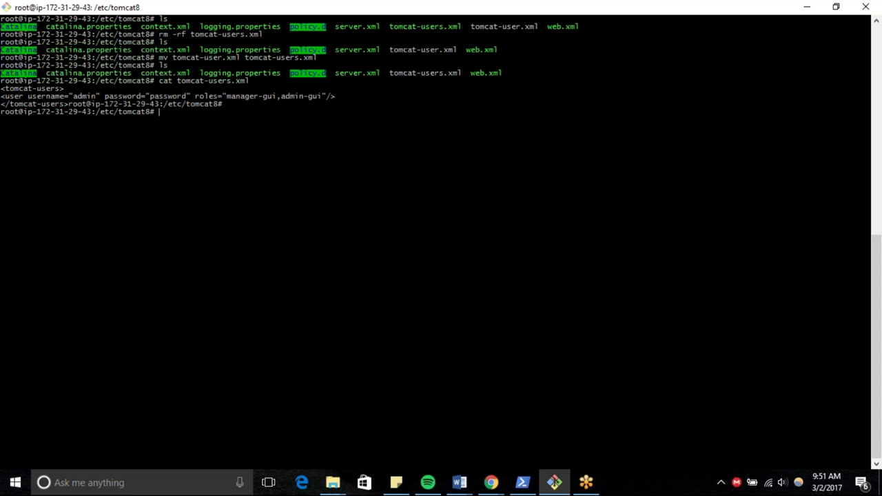
type("c")
type("hmod")
type(" -")
type("R")
type(" 777")
type("tomcat")
type("8/")
key("BackSpace")
key("BackSpace")
key("BackSpace")
key("BackSpace")
key("BackSpace")
key("BackSpace")
key("BackSpace")
key("BackSpace")
key("BackSpace")
key("BackSpace")
key("BackSpace")
key("BackSpace")
key("BackSpace")
key("BackSpace")
key("BackSpace")
key("BackSpace")
key("BackSpace")
key("BackSpace")
key("BackSpace")
key("BackSpace")
type("cd ..")
key("BackSpace")
key("BackSpace")
key("BackSpace")
key("BackSpace")
key("BackSpace")
type("chmod")
type("777 tomc")
key("Tab")
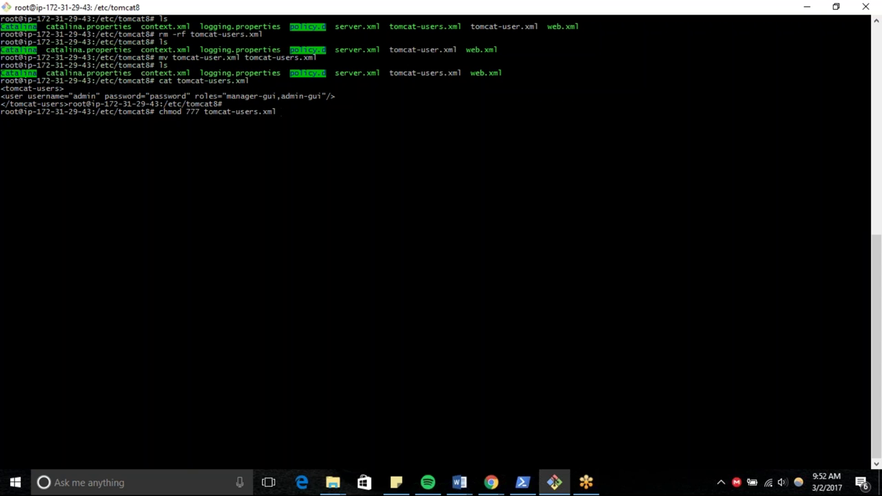
key("Return")
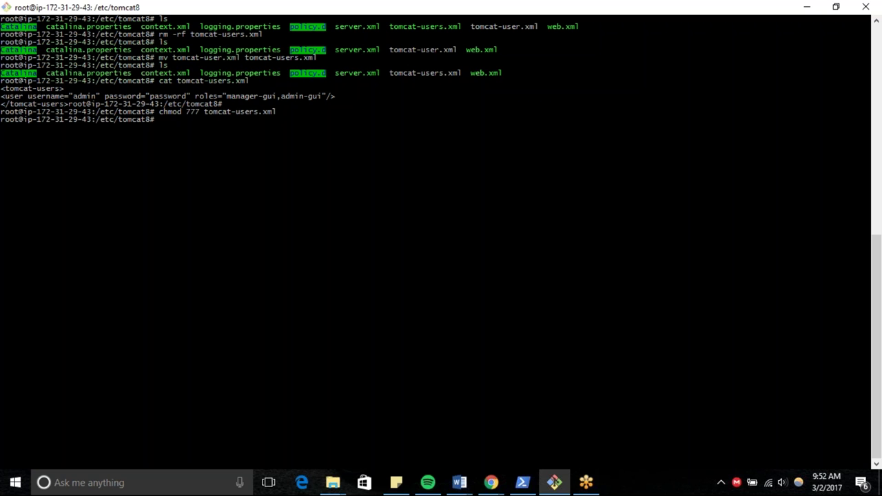
type("ls")
key("Return")
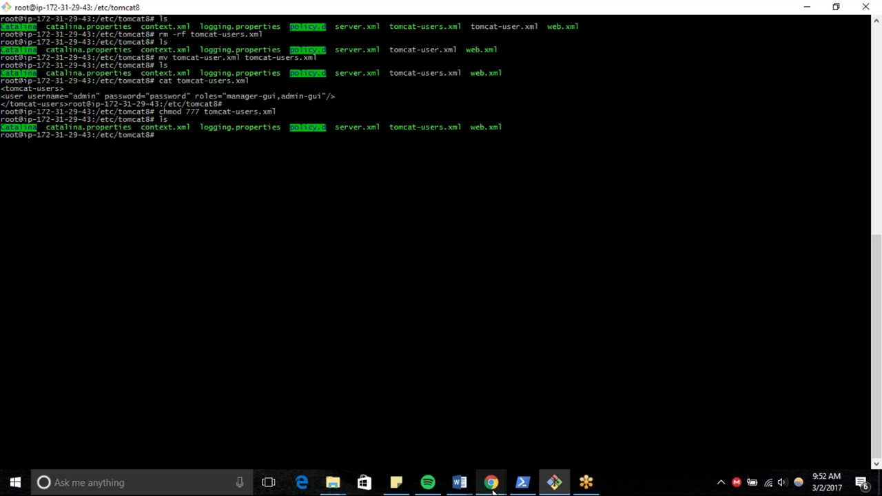
Step: Bring Chrome forward and switch to the Jenkins demo_cd configuration tab
mouse_move(492, 484)
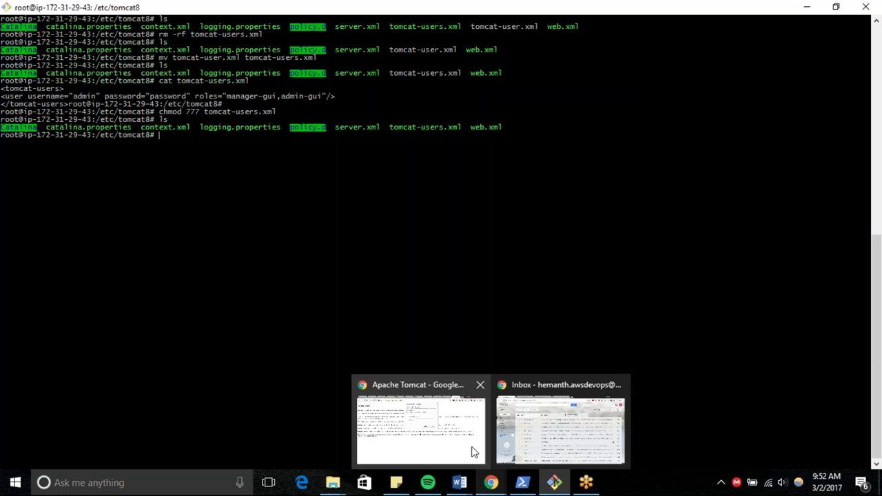
mouse_move(473, 452)
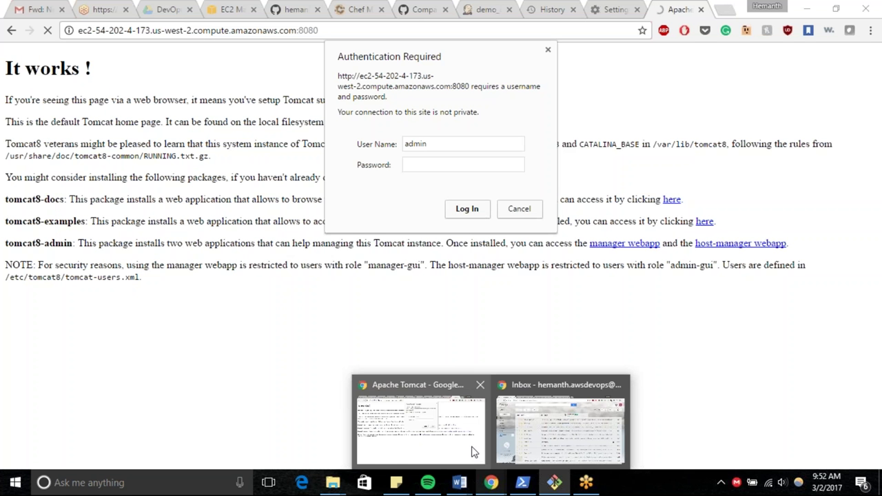
left_click(473, 452)
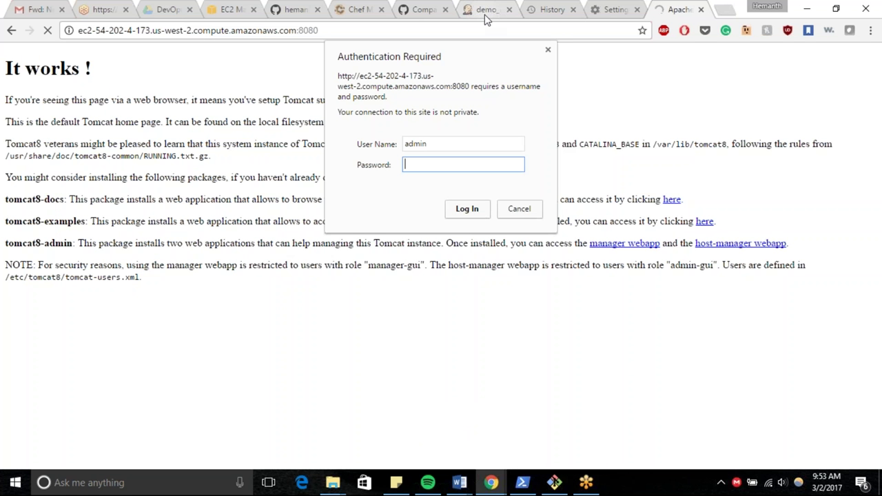
left_click(485, 11)
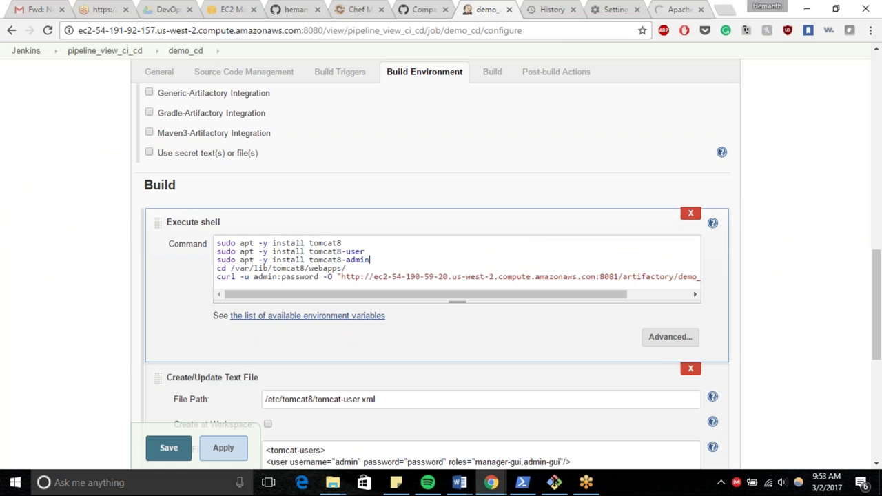
scroll(436, 269, "down", 3)
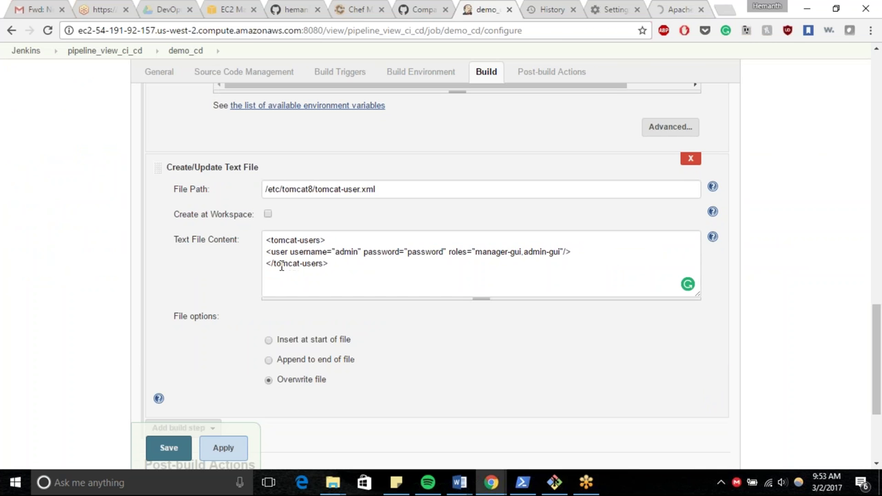
scroll(281, 265, "up", 1)
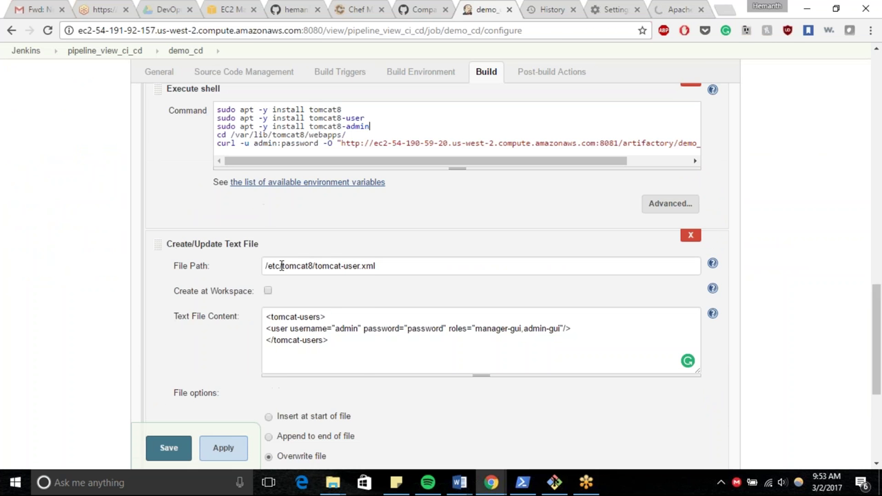
scroll(281, 266, "up", 1)
scroll(317, 312, "down", 1)
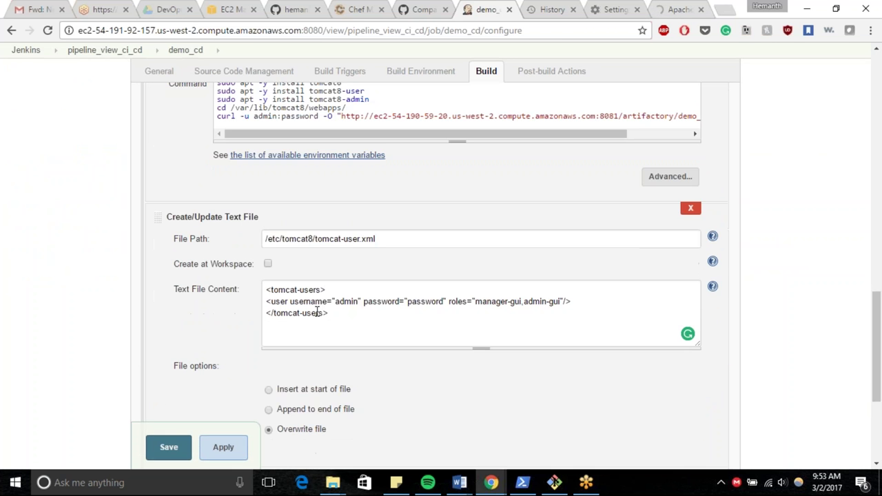
Step: Change the text-file step's File Path to /etc/tomcat8/tomcat-users.xml
left_click(429, 100)
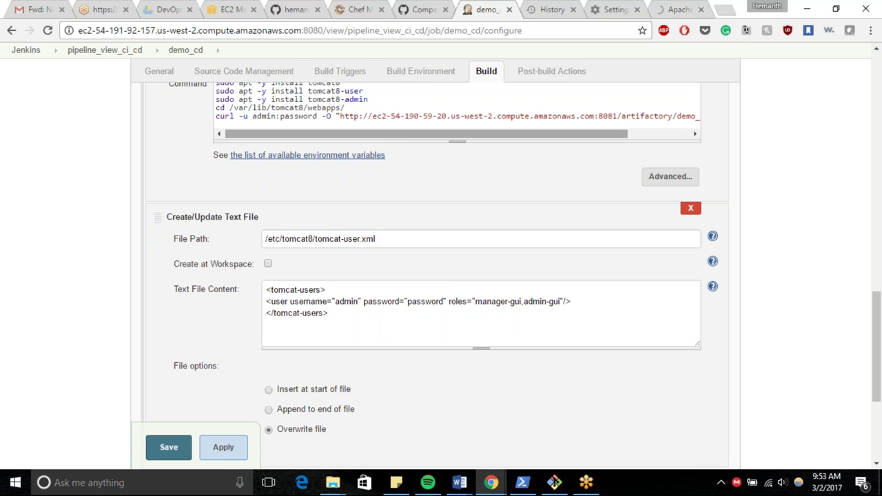
left_click(312, 284)
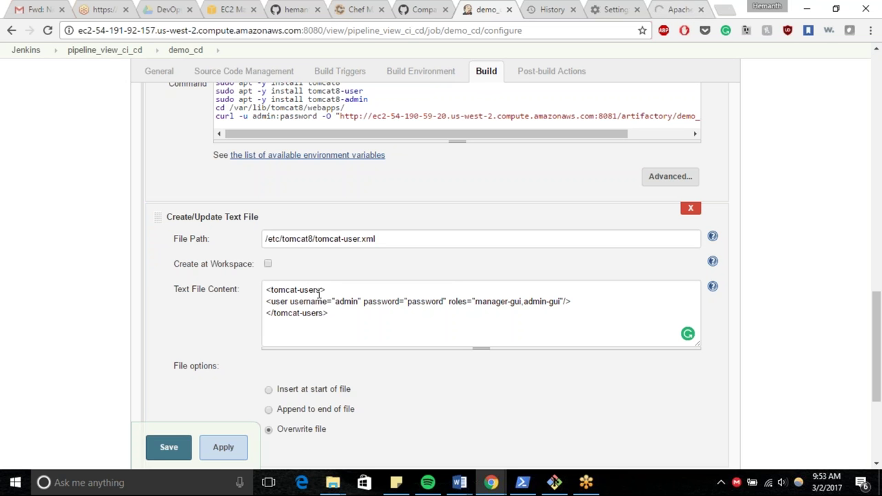
left_click(357, 239)
left_click(408, 239)
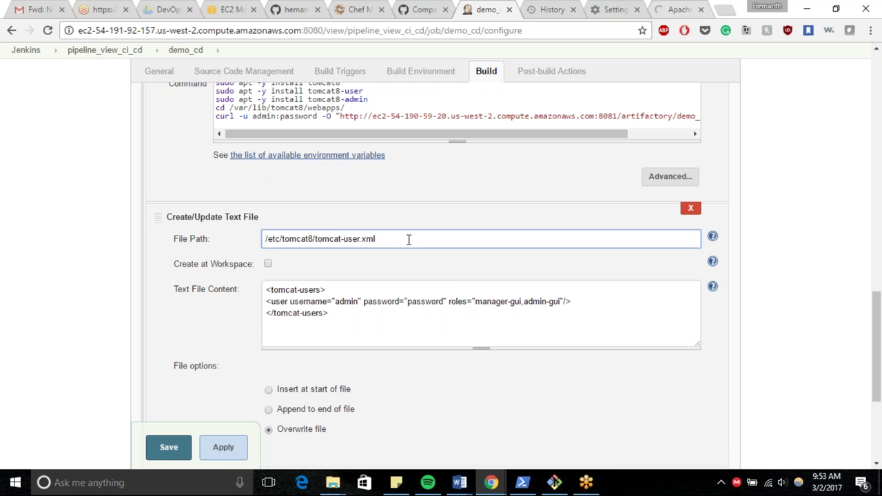
type("s")
left_click_drag(404, 239, 319, 239)
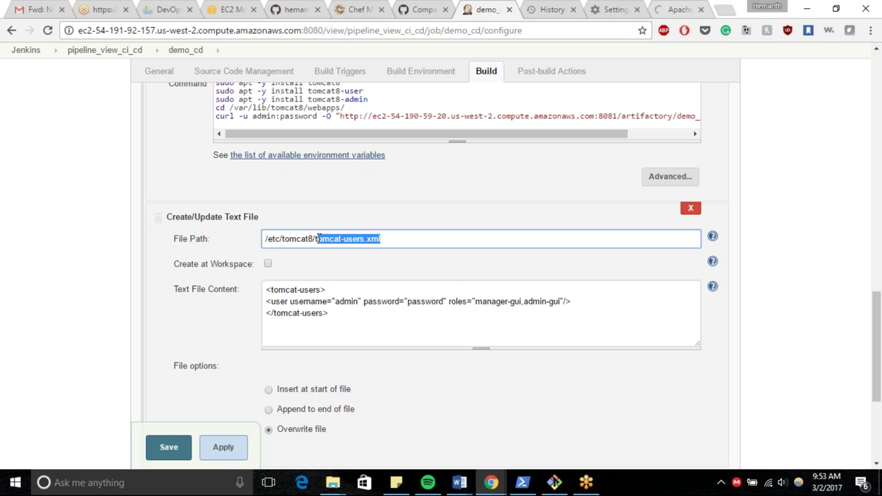
left_click(340, 199)
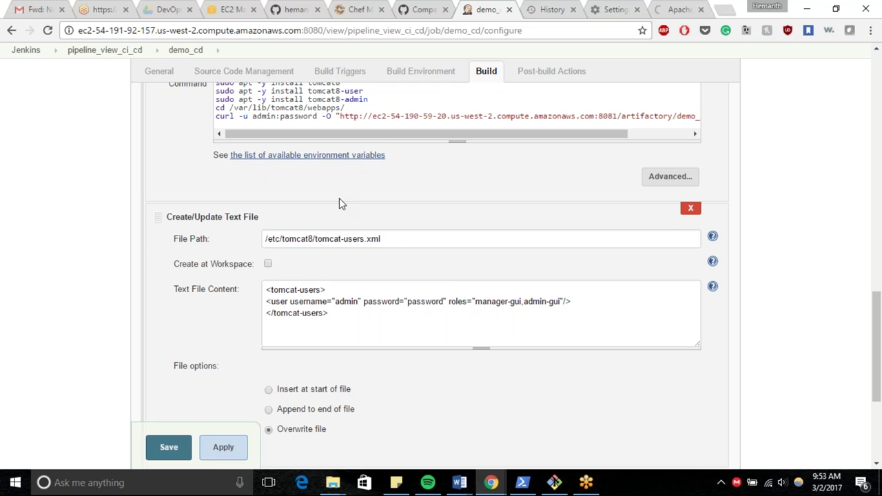
left_click(658, 7)
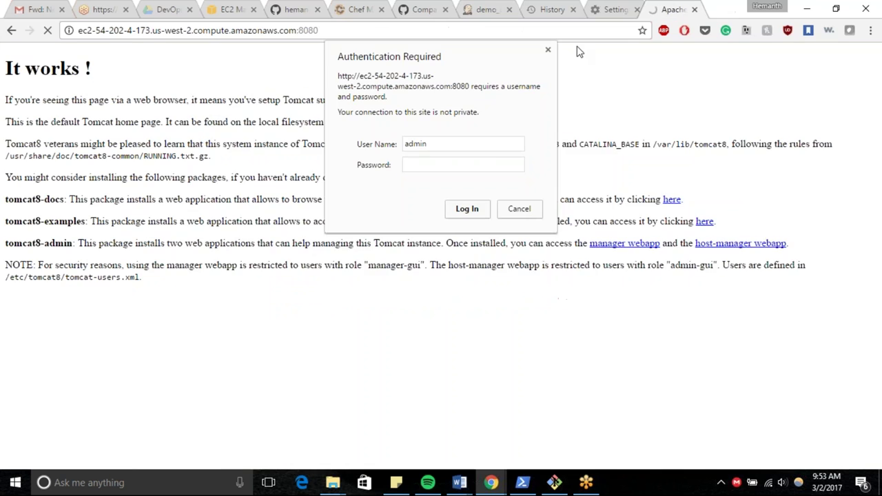
Step: Try logging in to the Tomcat manager as admin with a first candidate password
left_click_drag(658, 7, 561, 83)
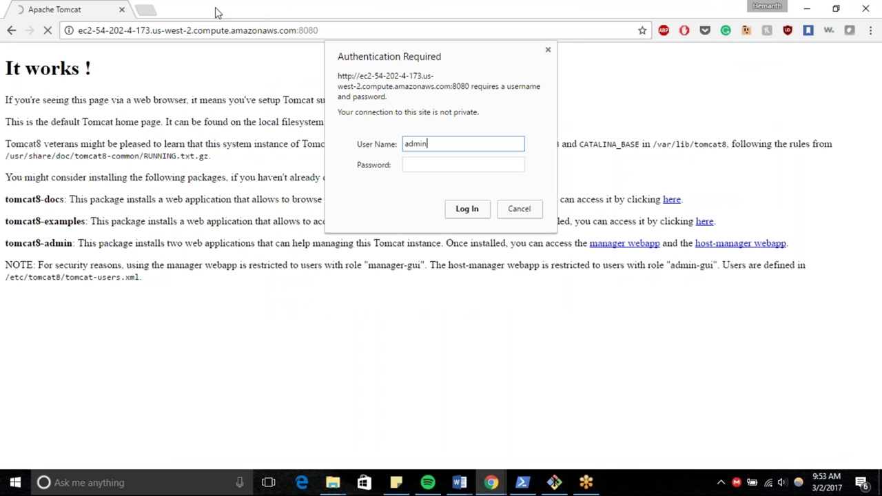
left_click_drag(97, 8, 678, 9)
left_click(428, 164)
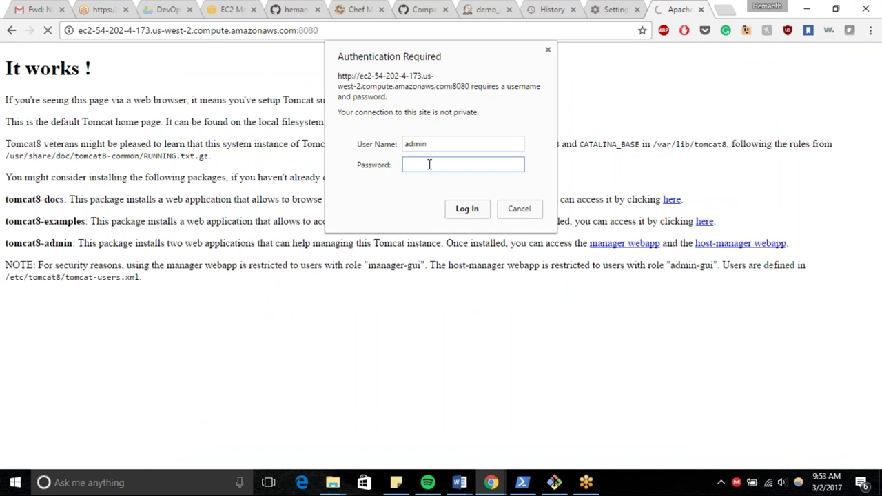
key("BackSpace")
key("BackSpace")
key("BackSpace")
key("BackSpace")
left_click(455, 209)
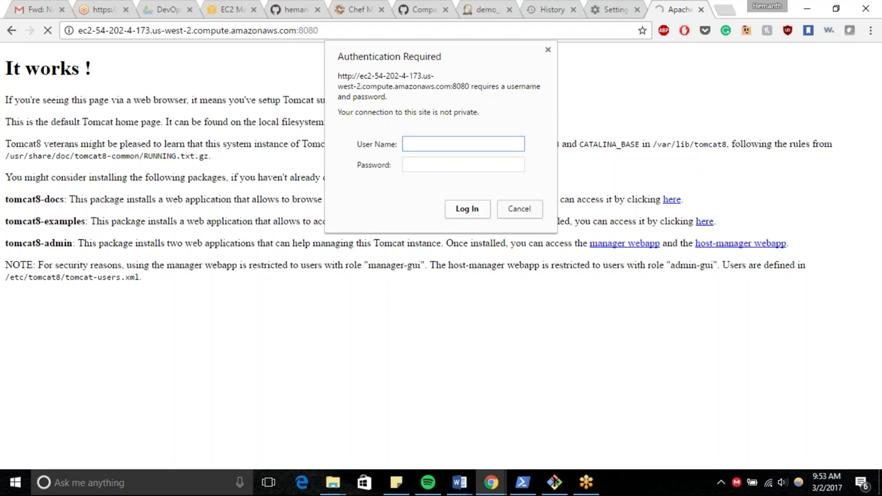
Step: Retry the Tomcat admin login with a different password, then bring up the server terminal
left_click(467, 162)
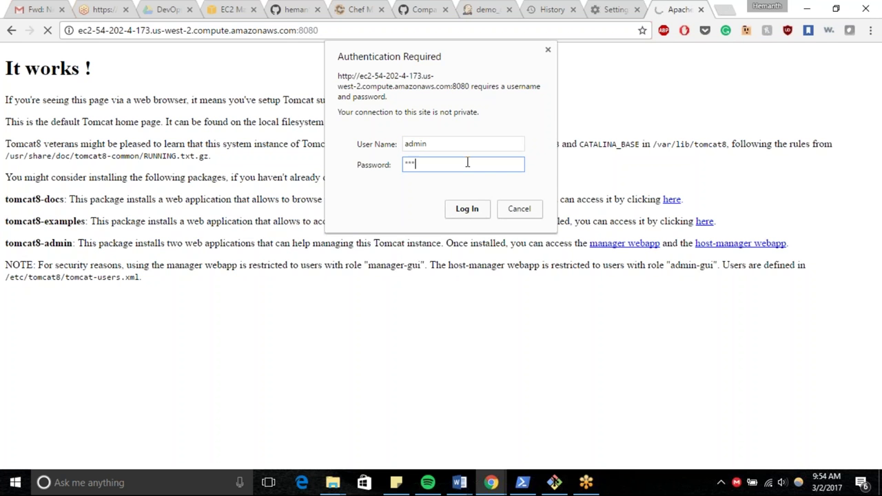
left_click(467, 209)
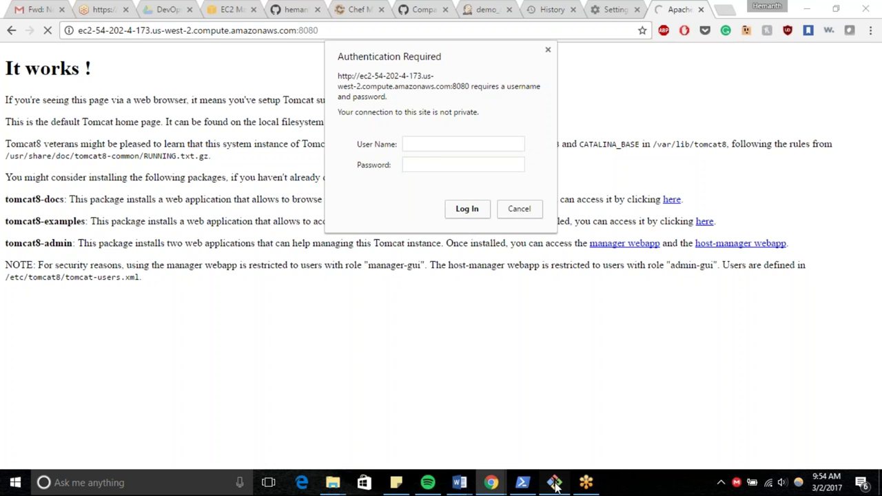
left_click(555, 482)
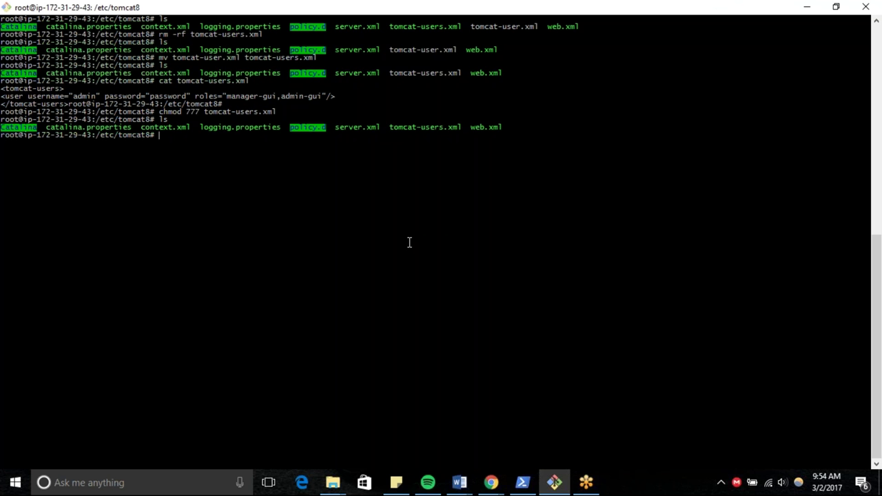
Step: Recall 'service tomcat8 restart' from shell history and run it to restart Tomcat 8
key("Up")
key("Up")
key("Up")
key("Up")
key("Up")
key("Up")
key("Up")
key("Up")
key("Up")
key("Up")
key("Down")
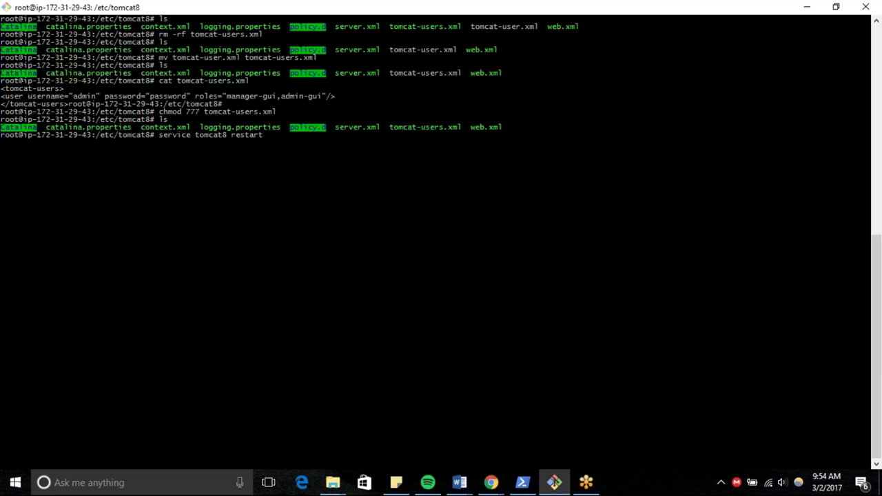
key("Return")
Step: Back in Chrome, sign in to the Tomcat prompt as admin with the account password
mouse_move(490, 482)
left_click(436, 449)
type("ad")
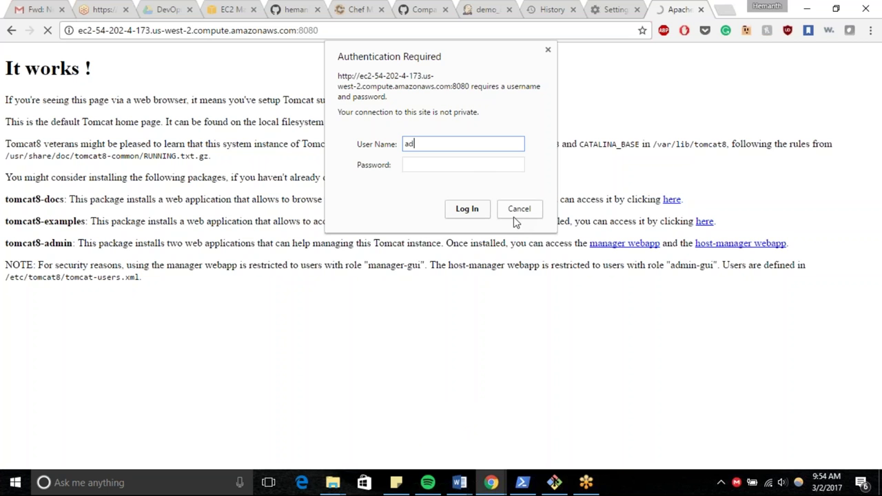
type("min")
left_click(467, 160)
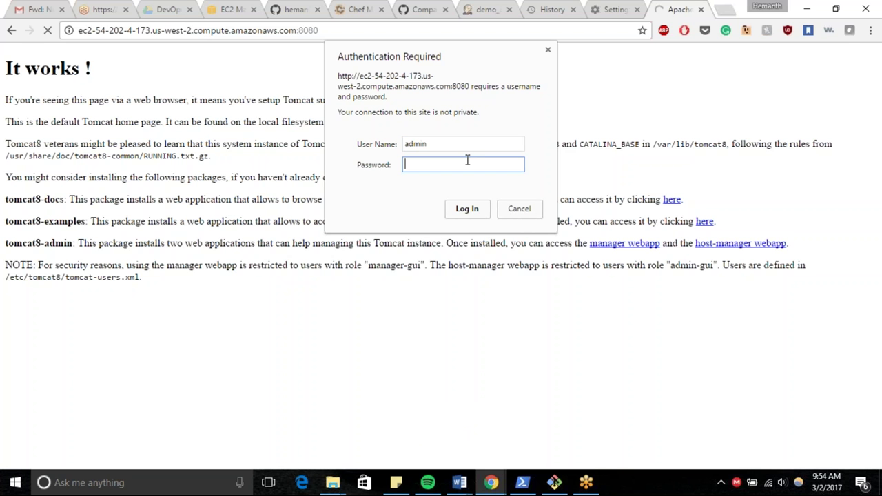
type("********")
left_click(463, 212)
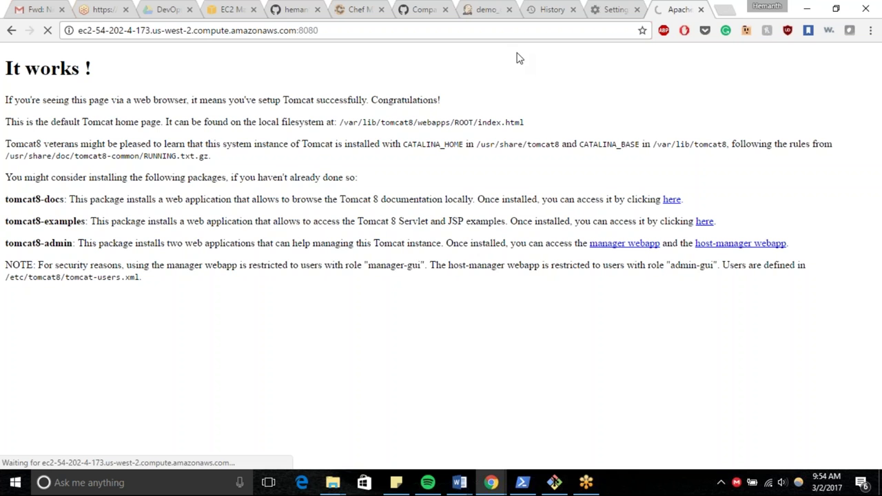
Step: Apply the demo_cd job configuration and dismiss the resulting HTTP 403 'No valid crumb' error
left_click(491, 9)
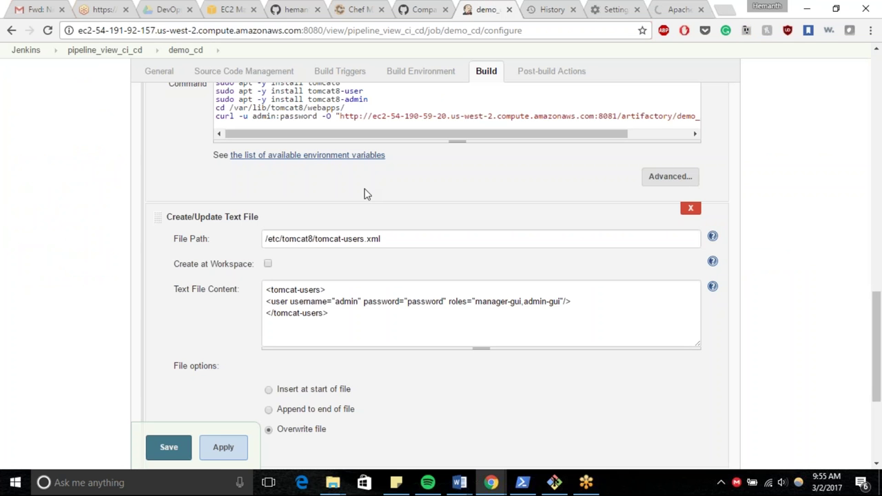
left_click(223, 448)
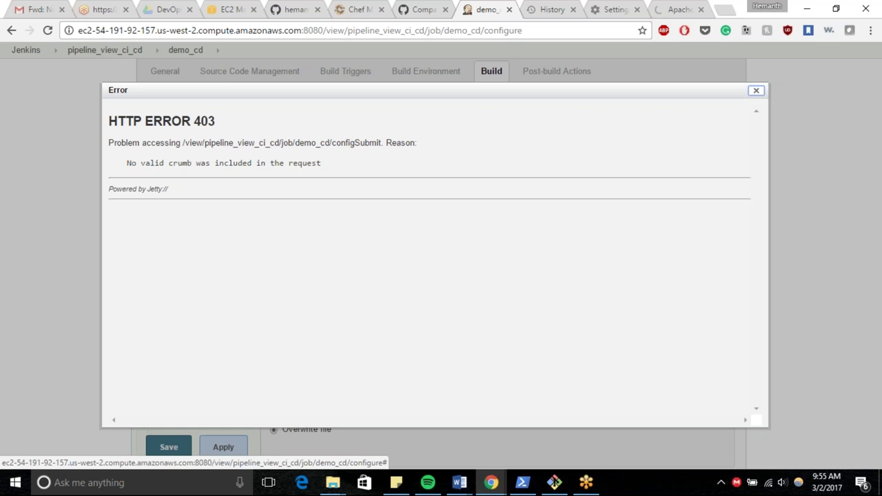
left_click_drag(391, 97, 388, 98)
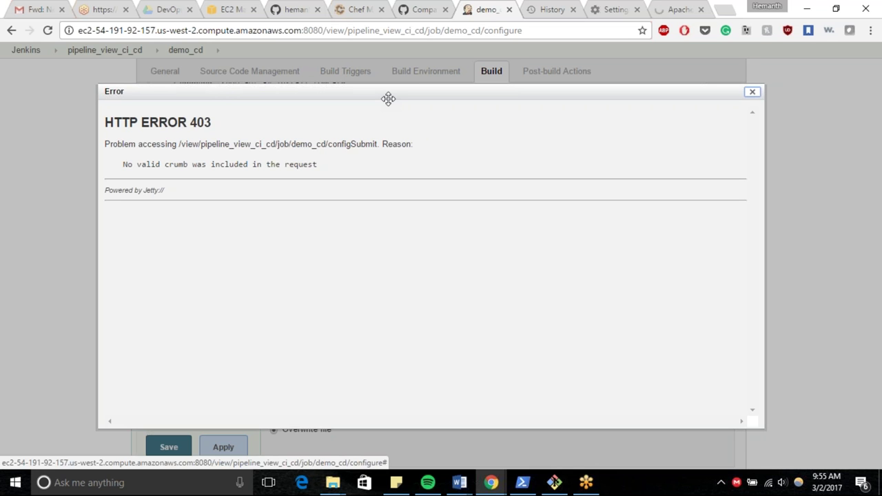
left_click_drag(388, 99, 287, 101)
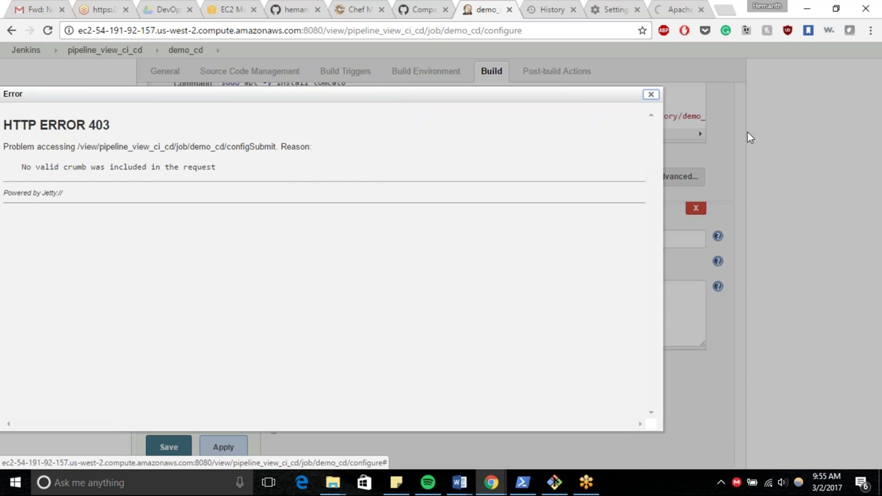
left_click(651, 95)
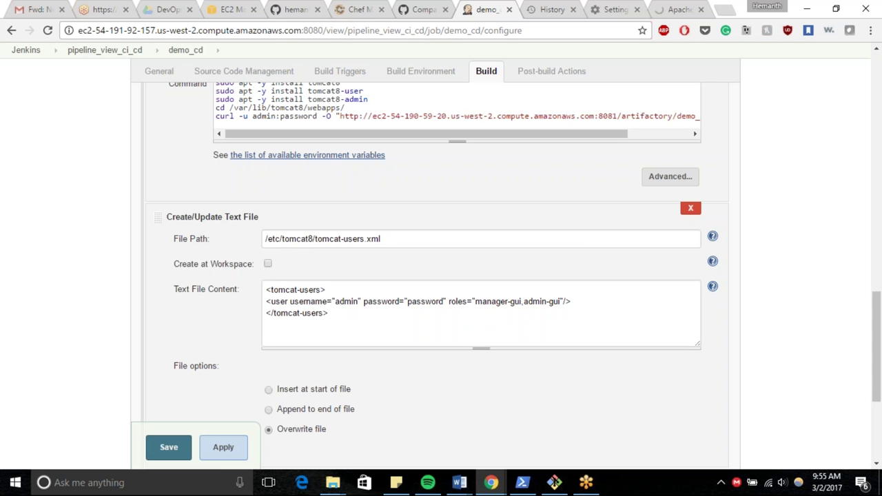
Step: Apply the demo_cd configuration a second time and dismiss the repeated 403 error
scroll(293, 187, "up", 20)
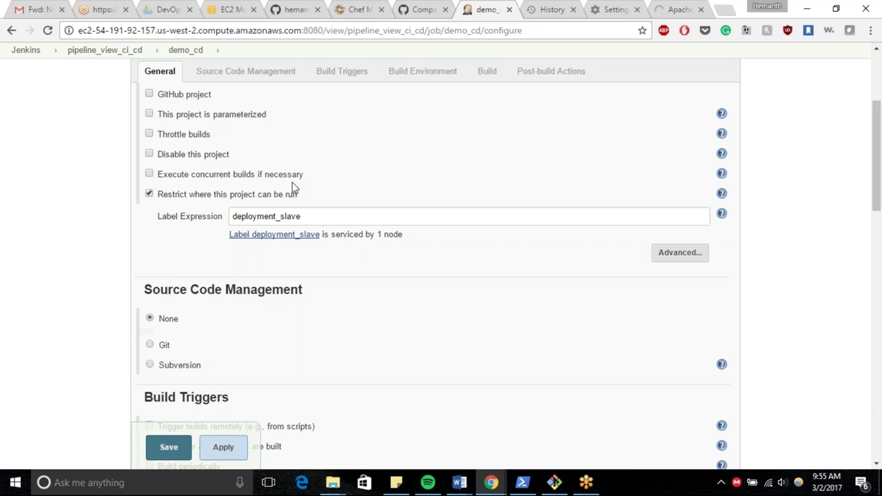
scroll(293, 187, "down", 20)
scroll(292, 187, "down", 2)
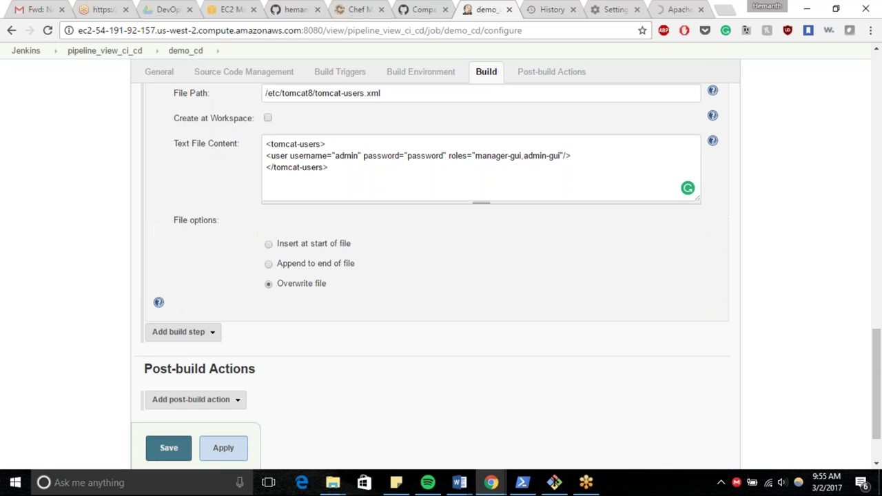
scroll(293, 187, "up", 3)
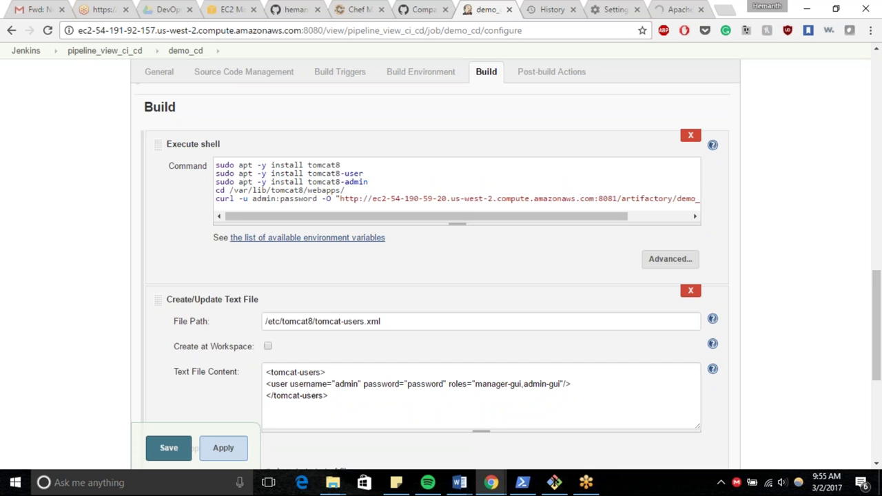
scroll(264, 294, "down", 5)
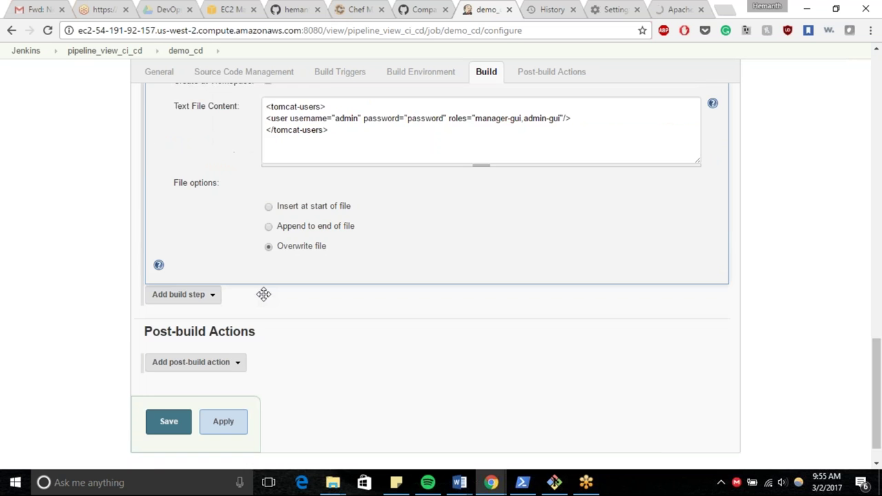
left_click(217, 390)
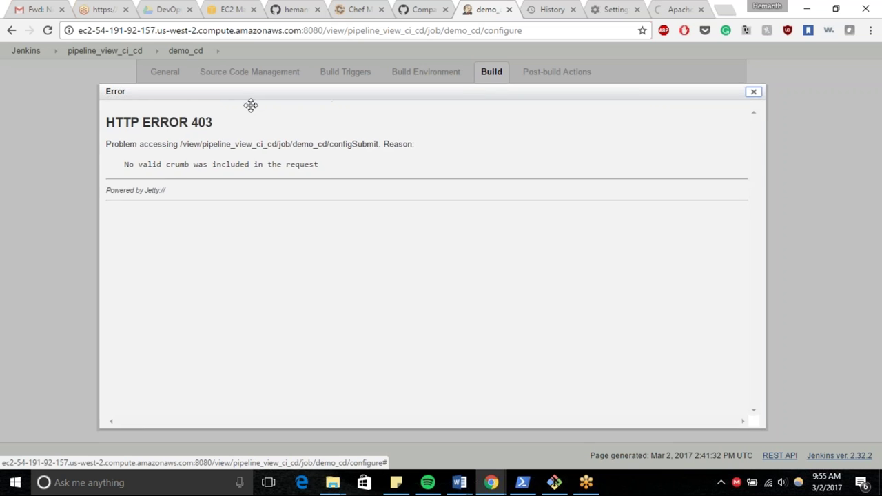
left_click_drag(250, 105, 236, 107)
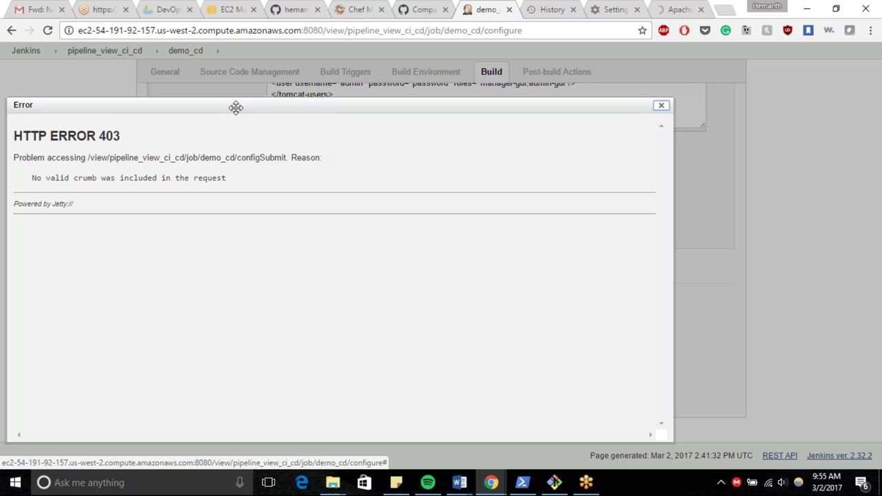
left_click(663, 105)
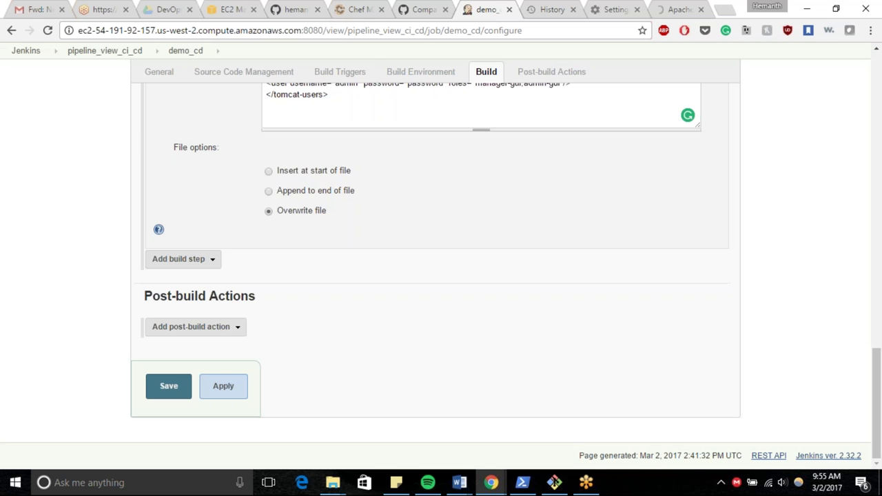
left_click(658, 8)
left_click(486, 9)
Step: Reload the demo_cd page, sign back in to Jenkins with the user's credentials, then view Tomcat Manager
left_click(48, 31)
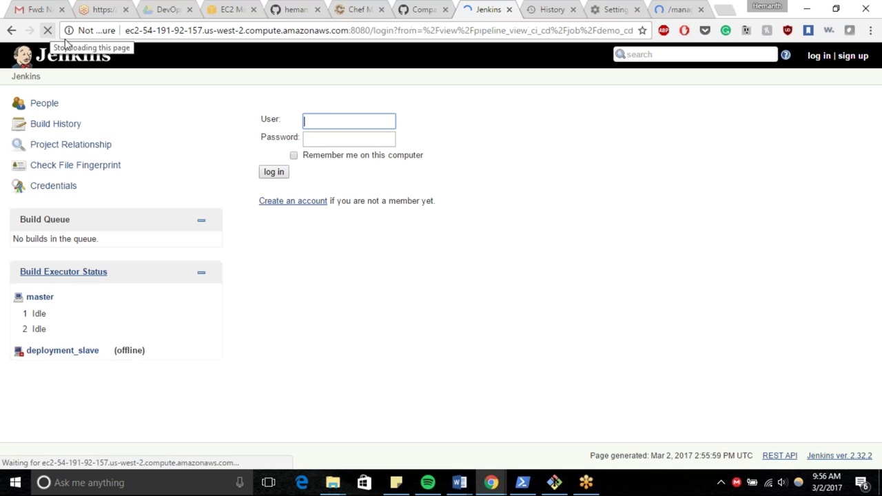
type("hemanth")
left_click(347, 135)
type("*******")
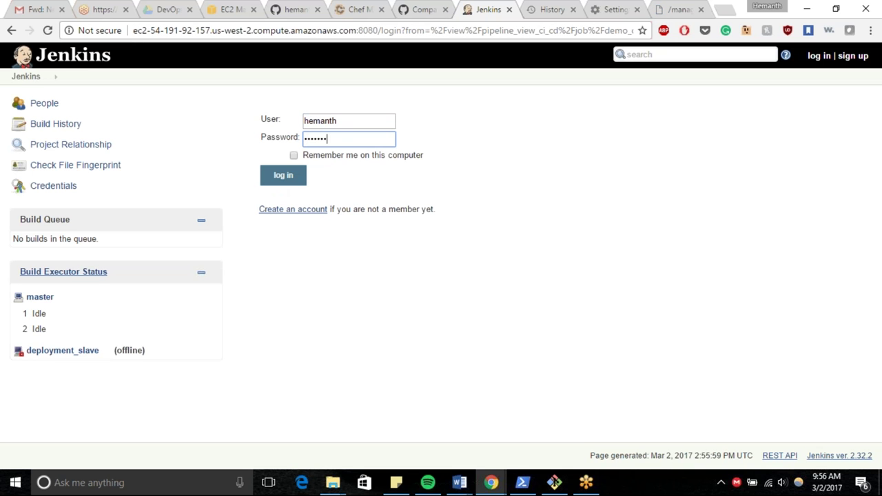
left_click(679, 8)
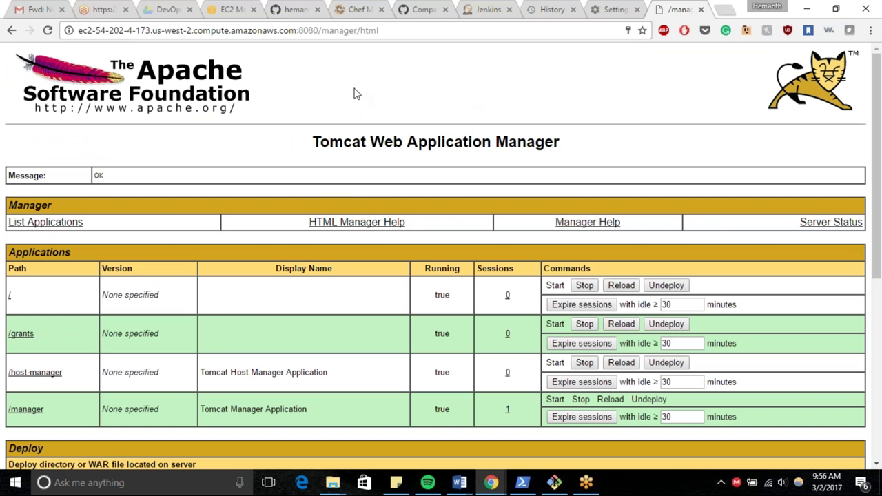
Step: Open the /grants application from Tomcat Manager's Applications list
left_click(17, 334)
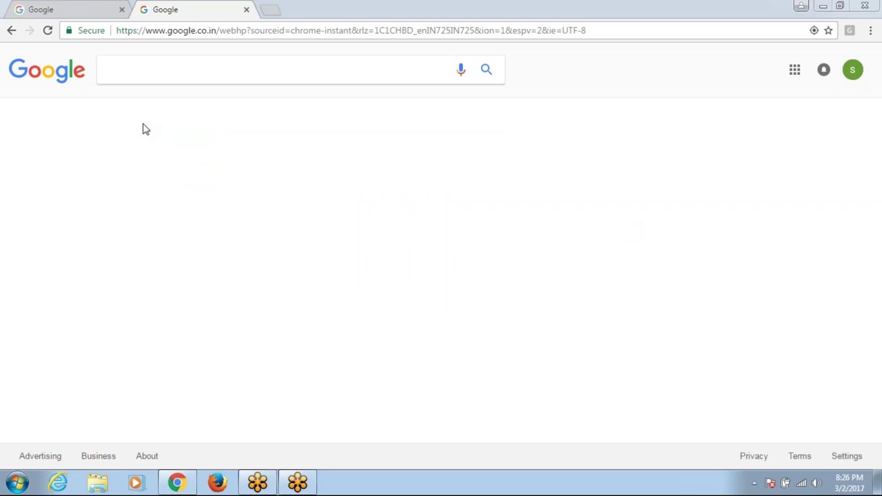
Step: Search Google for gmail in the first tab and open the Gmail inbox from the results
left_click(82, 6)
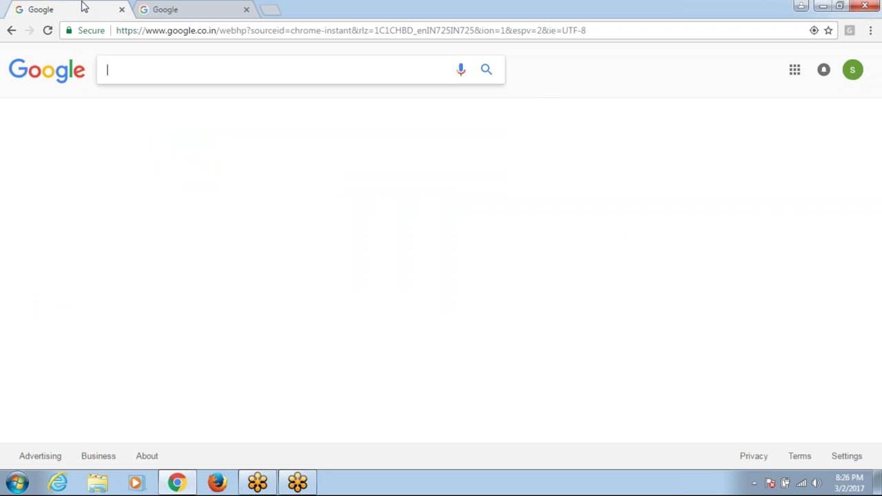
left_click(196, 30)
type("gmail")
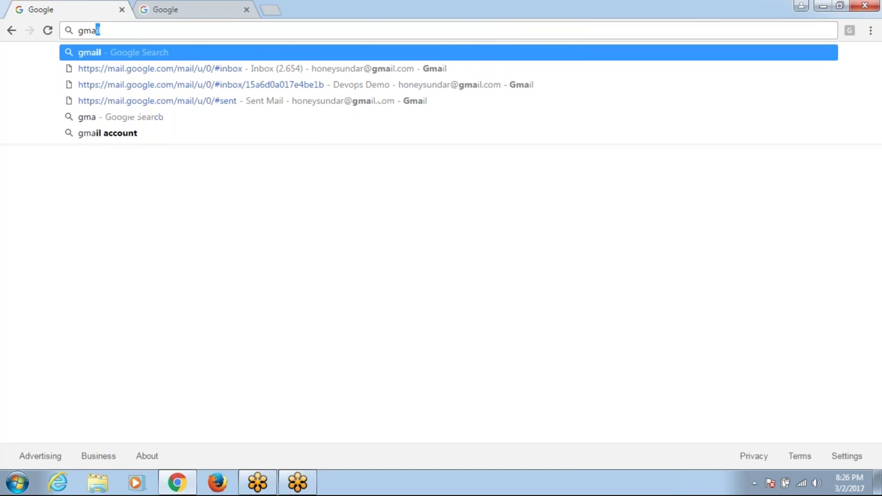
key("Return")
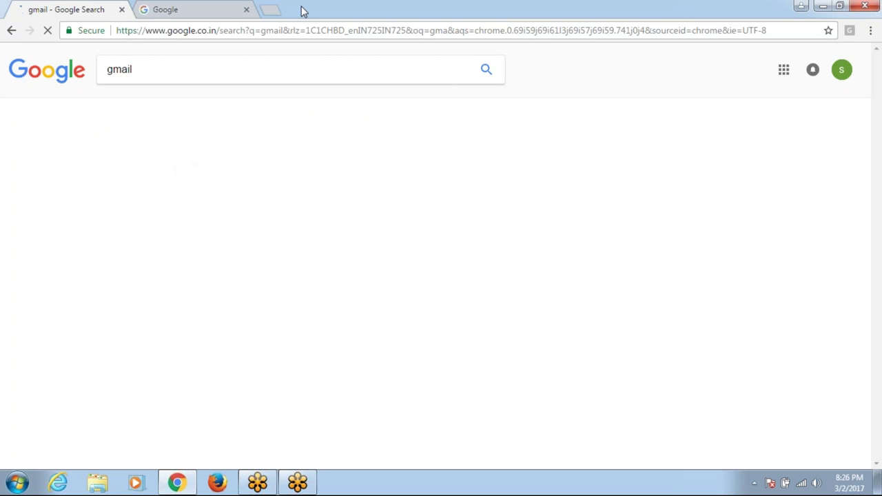
left_click(146, 163)
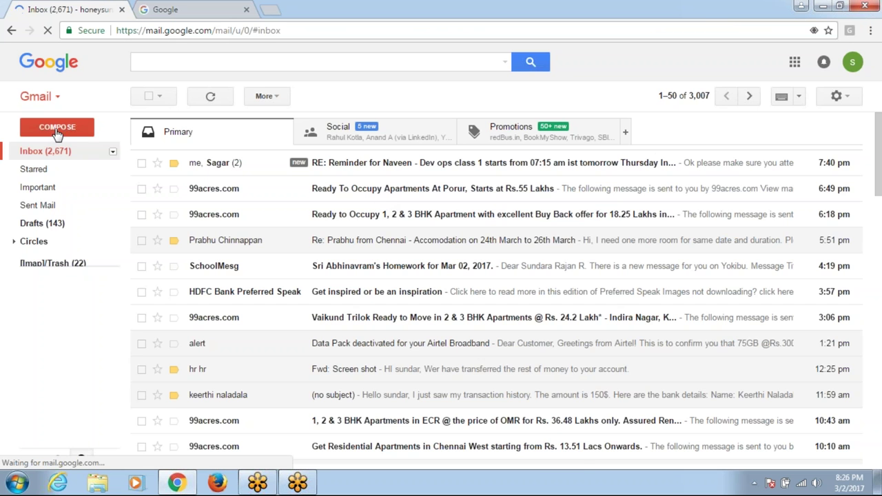
Step: Compose and send a new email to the suggested contact, then return to the Google tab
left_click(57, 126)
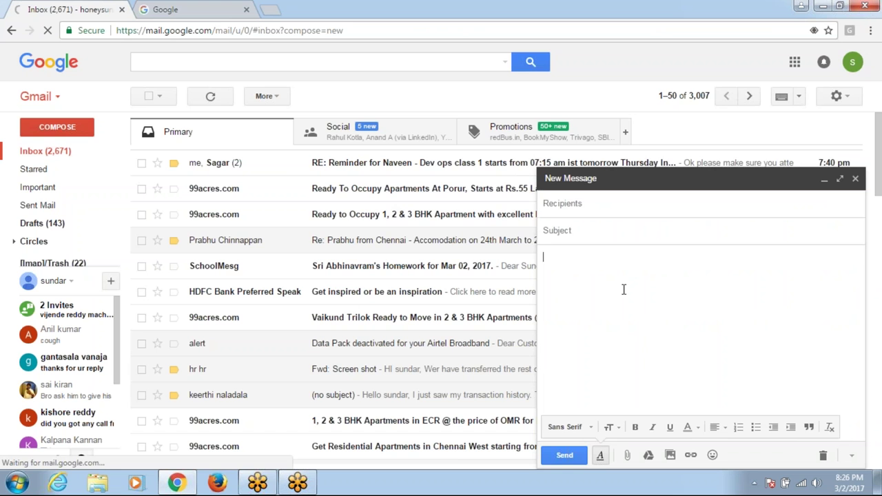
left_click(585, 194)
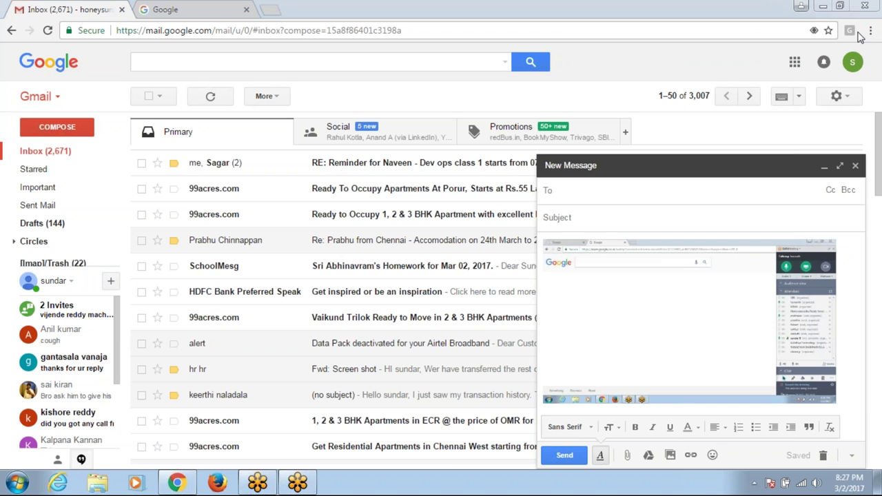
type("ho")
left_click(586, 219)
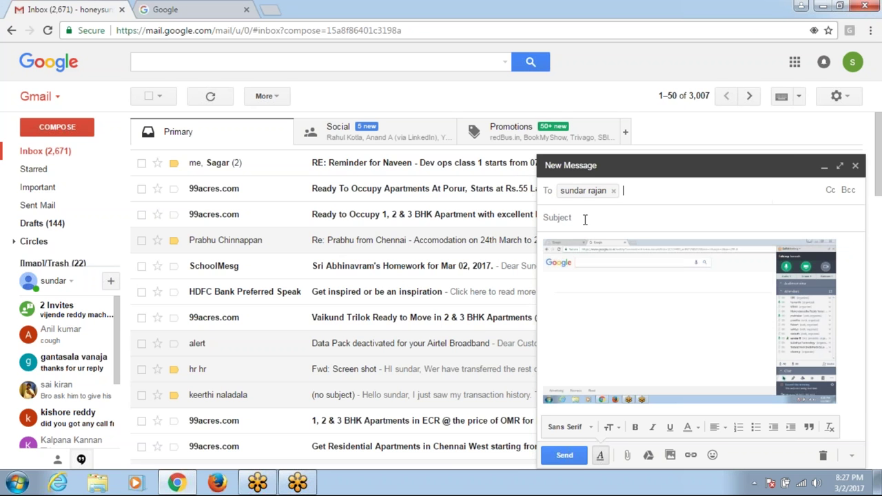
left_click(559, 457)
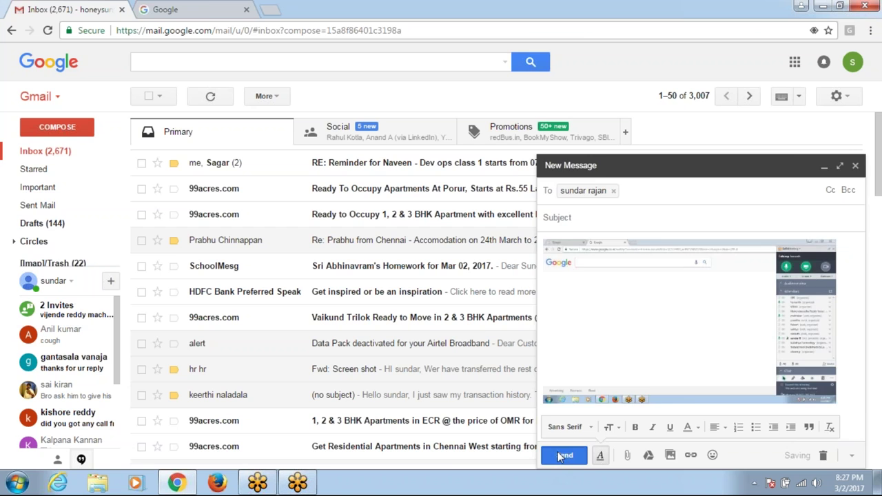
left_click(210, 11)
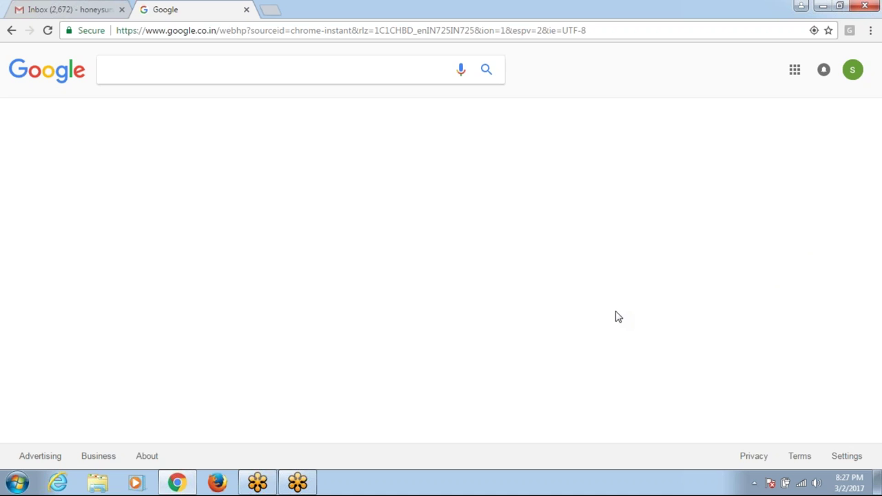
Step: Open an empty new tab, then return to Gmail and search for 'chef issued for privileged'
left_click(169, 30)
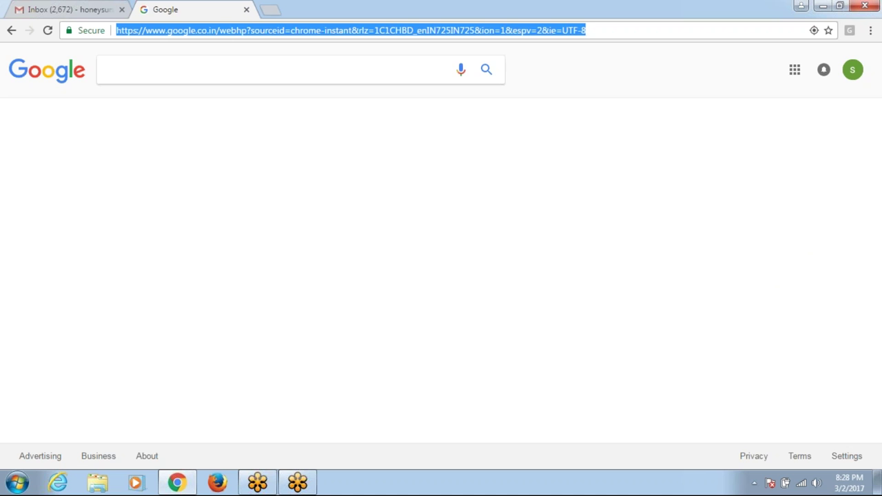
left_click(327, 11)
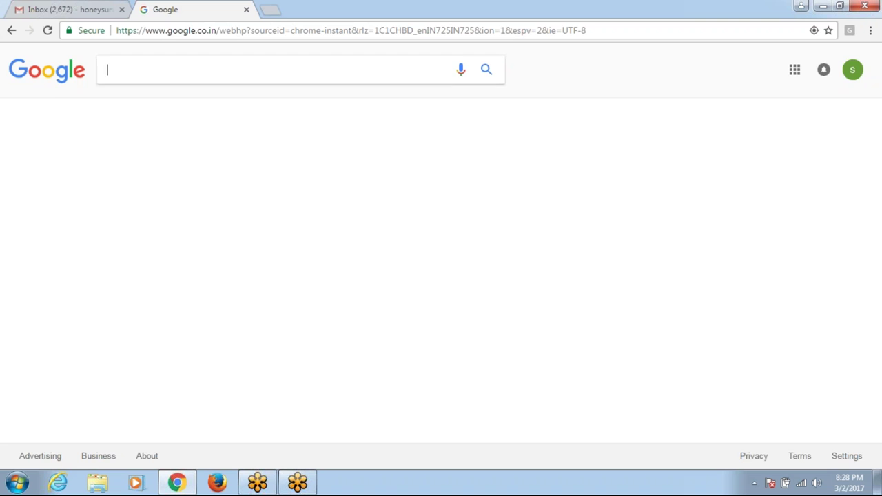
left_click(274, 10)
left_click(194, 19)
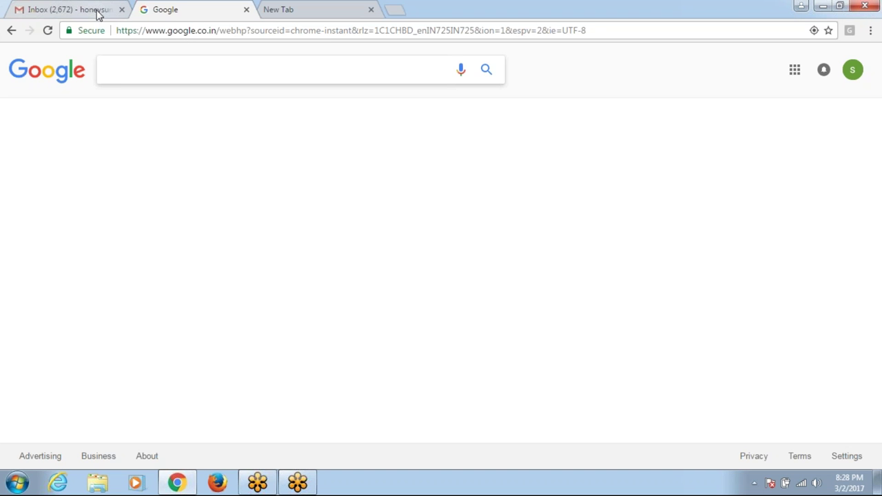
left_click(98, 14)
type("/chef")
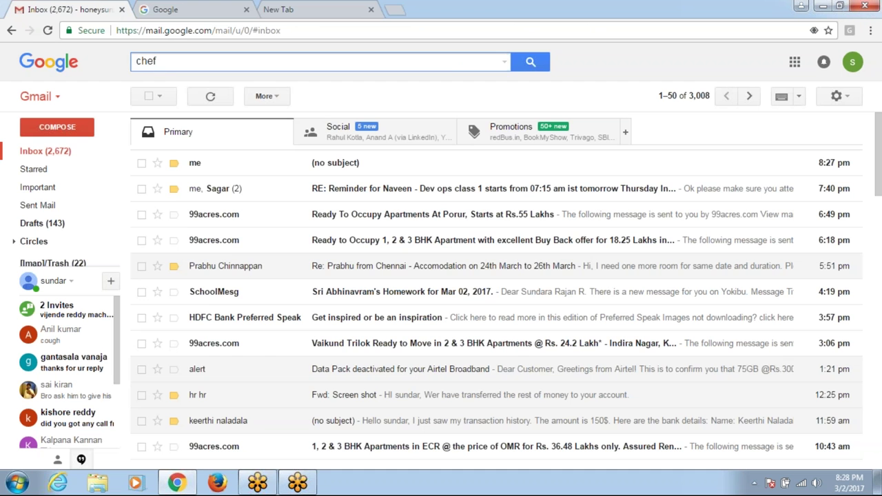
type(" issued for privileged")
Step: Narrow the mail search to 'chef issu', open 'Chef issue solved' and select its knife bootstrap command
key("Return")
left_click(273, 62)
left_click_drag(273, 61, 193, 59)
key("BackSpace")
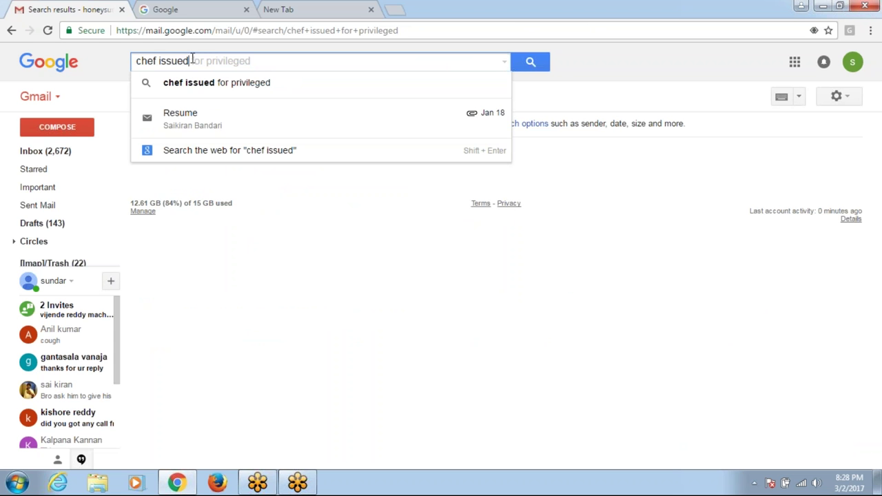
key("BackSpace")
key("BackSpace")
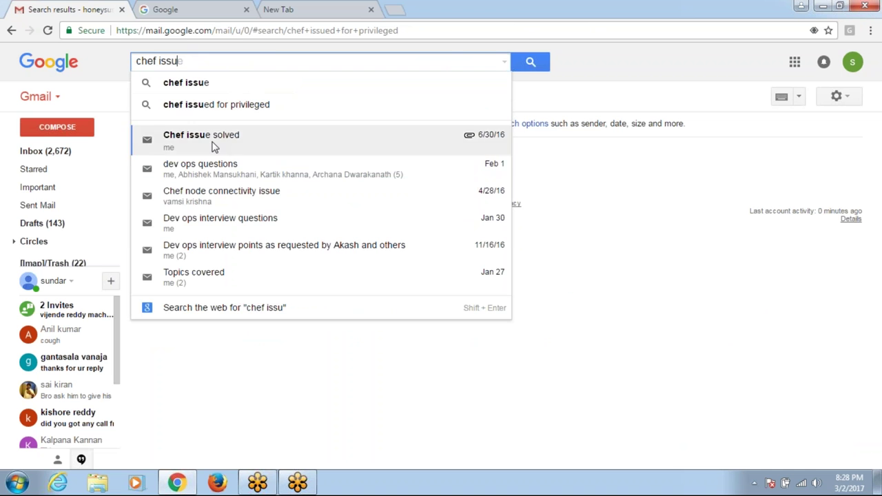
left_click(213, 146)
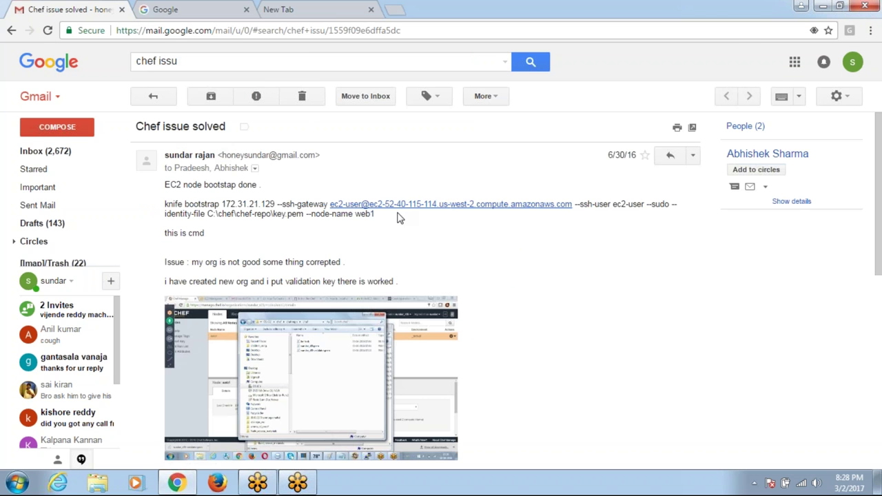
left_click_drag(386, 219, 160, 205)
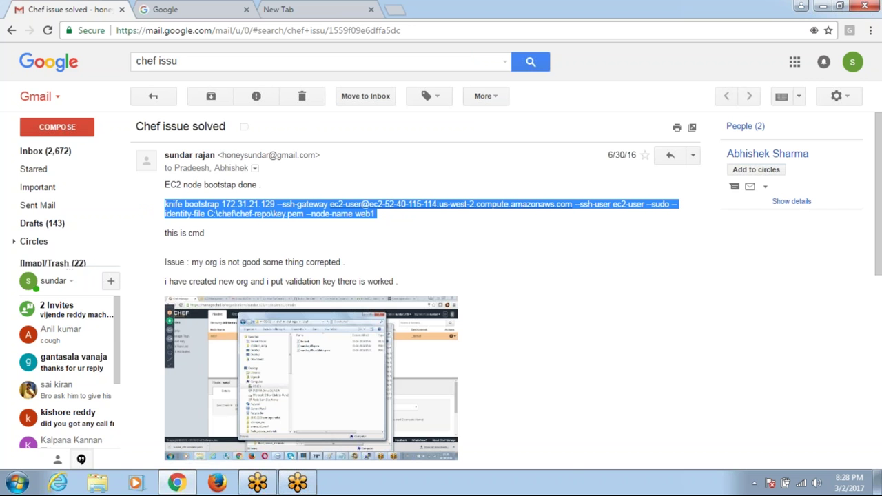
Step: Paste the copied knife bootstrap command into a new blank Notepad document
left_click(19, 487)
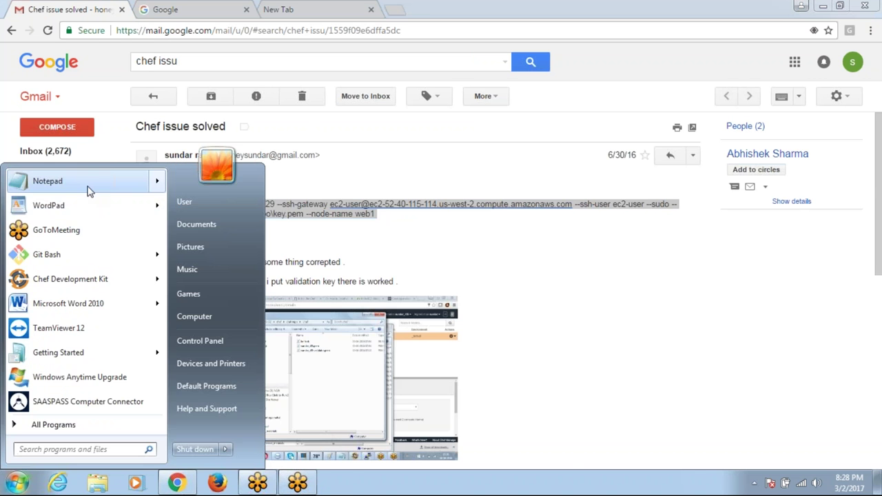
left_click(59, 179)
key("ctrl+v")
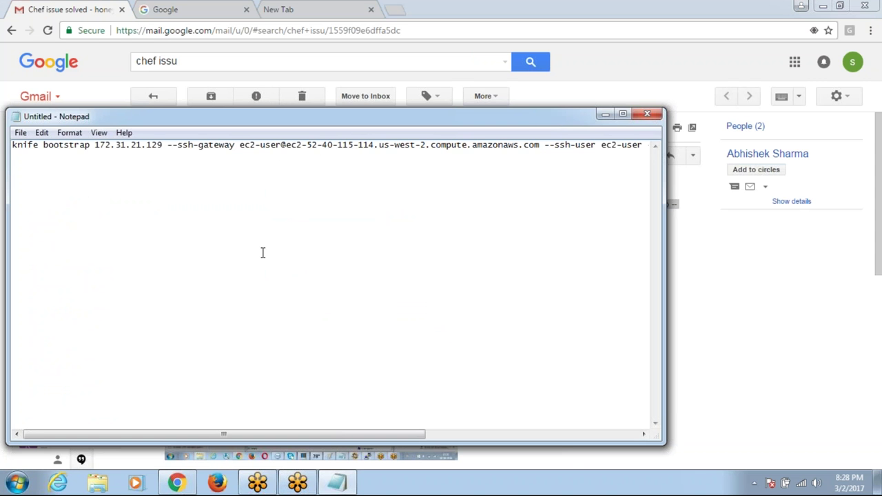
key("BackSpace")
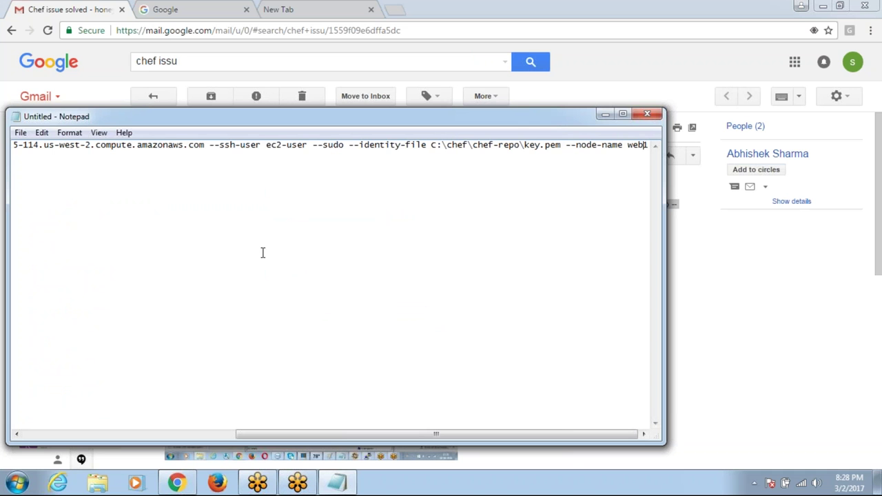
key("Left")
key("Left")
key("Left")
key("Left")
key("Left")
key("Left")
key("Left")
key("Left")
key("Left")
key("Left")
key("Left")
key("Left")
key("Left")
key("Left")
key("Left")
key("Left")
key("Left")
key("Left")
key("Left")
key("Left")
key("Left")
key("Left")
key("Left")
key("Left")
key("Left")
key("Left")
key("Left")
key("Left")
key("Left")
key("Left")
key("Left")
key("Left")
key("Left")
key("Left")
key("Left")
key("Left")
key("Left")
key("Left")
key("Left")
key("Left")
key("Left")
key("Left")
key("Left")
key("Left")
key("Left")
key("Left")
key("Left")
key("Left")
key("Left")
key("Left")
key("Left")
key("Left")
key("Left")
key("Left")
key("Left")
key("Left")
key("Left")
key("Left")
key("Left")
key("Left")
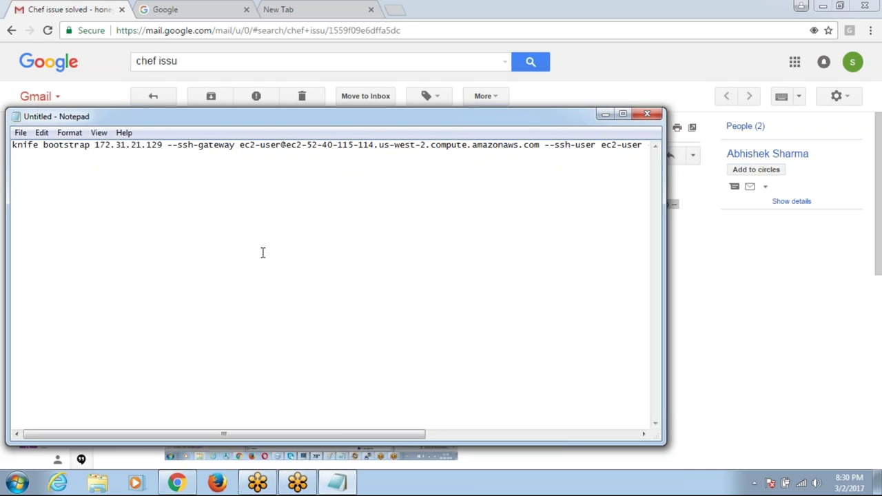
Step: Maximize the Notepad window and return to the 'Chef issue solved' email
left_click(262, 252)
double_click(363, 121)
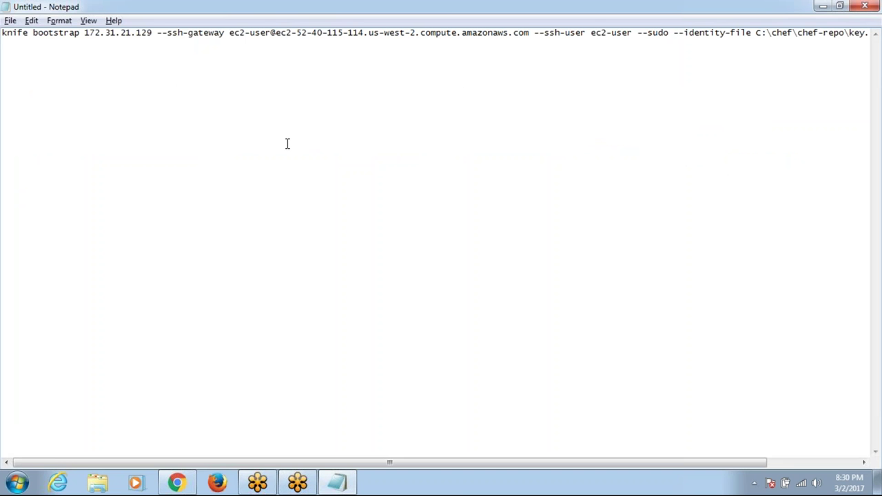
key("alt+Tab")
left_click(427, 211)
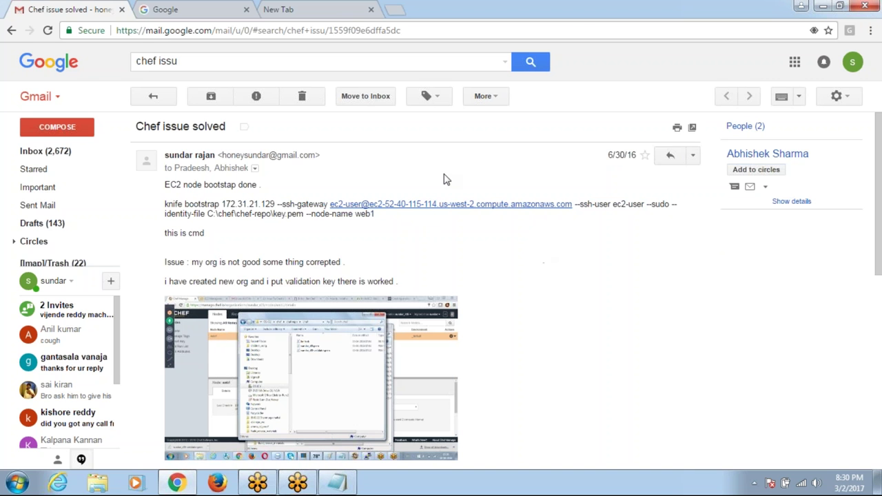
Step: Open the us-west-2 EC2 console page from the 'aw' address-bar suggestion
left_click(154, 15)
left_click(79, 14)
left_click(191, 15)
left_click(320, 14)
left_click(218, 16)
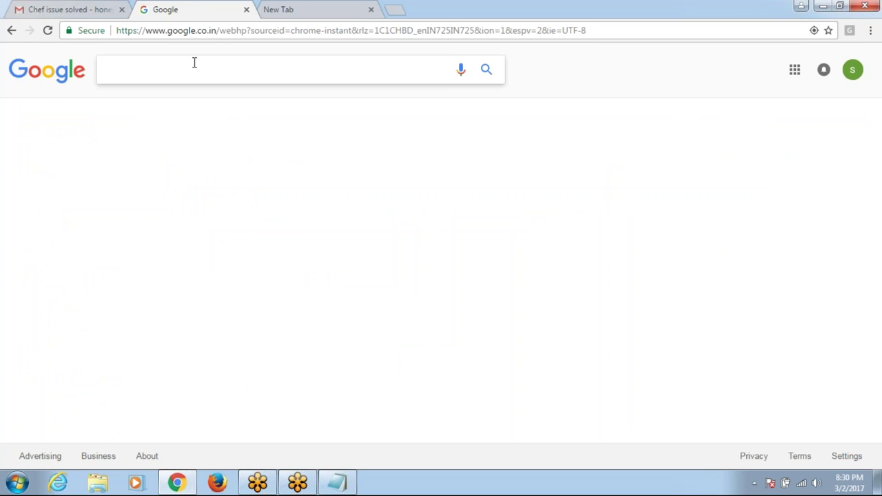
left_click(179, 30)
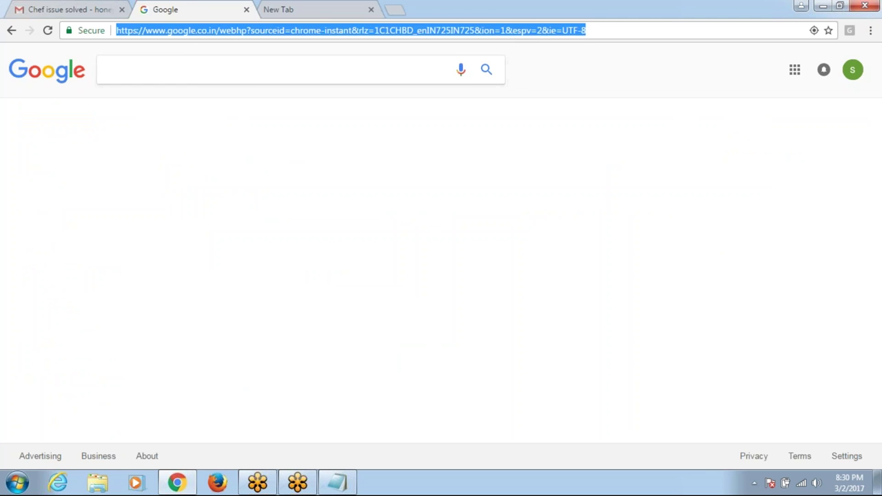
type("aw")
key("Down")
key("Return")
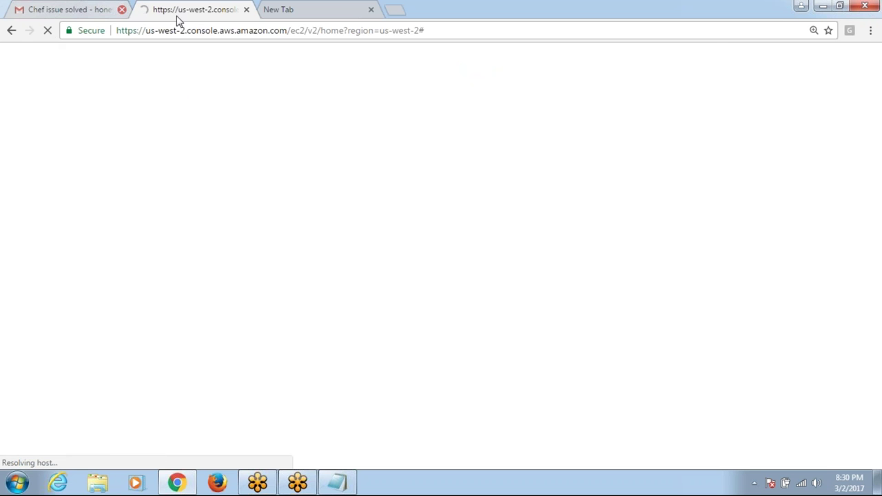
Step: Enter the account password and sign in to AWS
left_click(355, 11)
left_click(173, 11)
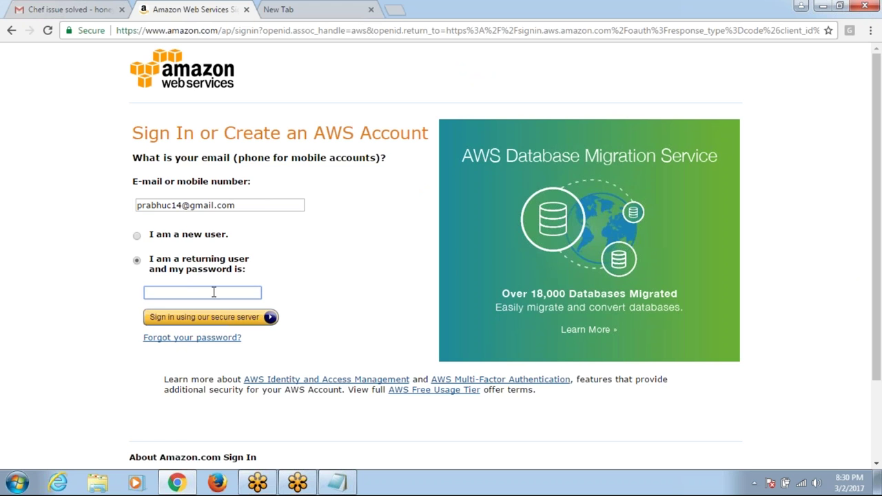
type("••")
left_click(194, 321)
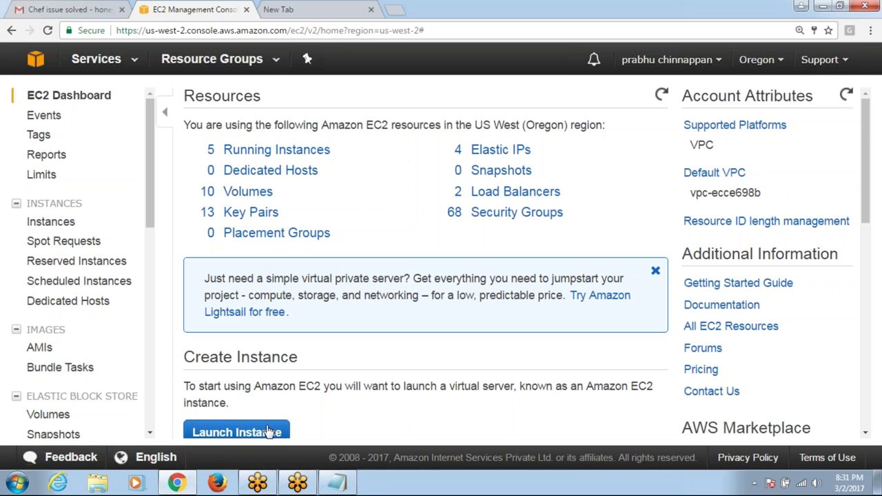
Step: Launch the Chef Development Kit from the desktop
key("super+d")
double_click(21, 288)
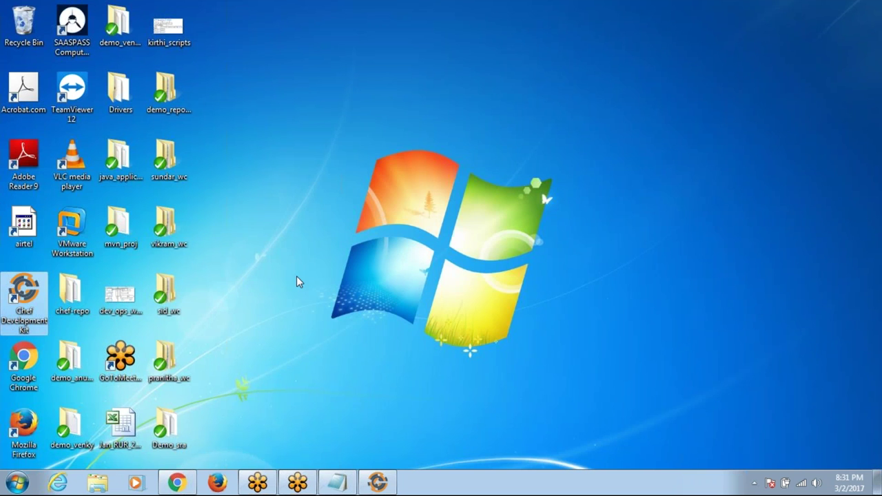
key("super+d")
Step: Open connection instructions for Deployment_node_test and select its example ssh command
left_click(282, 153)
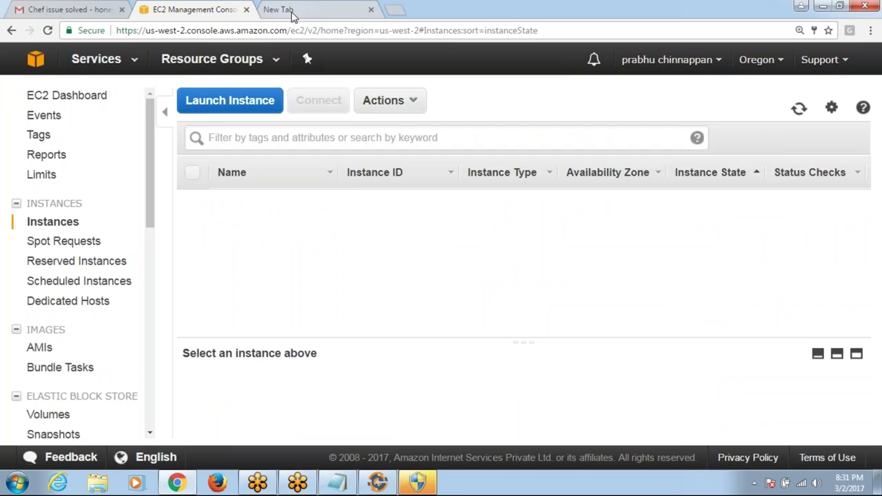
left_click(289, 12)
left_click(188, 9)
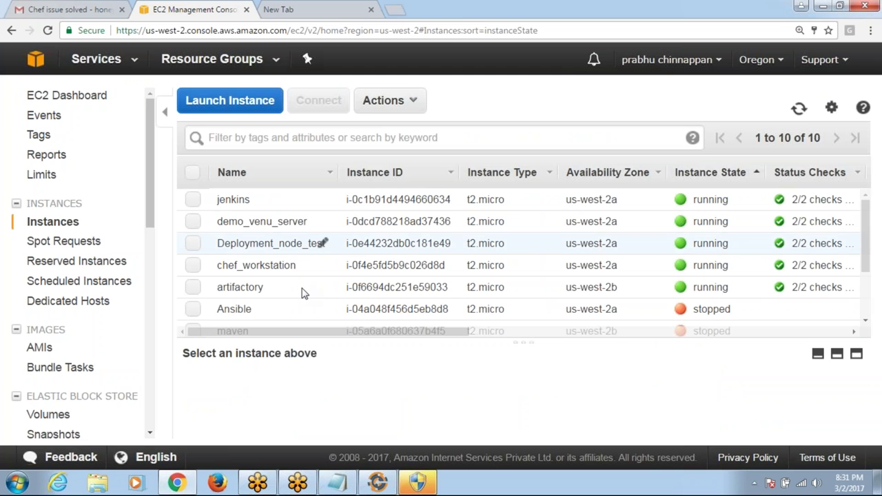
left_click(196, 246)
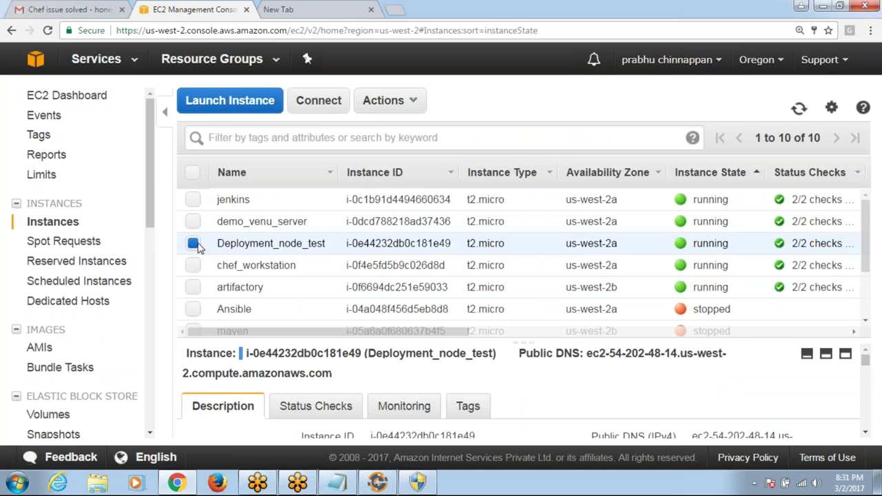
left_click(319, 103)
left_click_drag(221, 390, 697, 391)
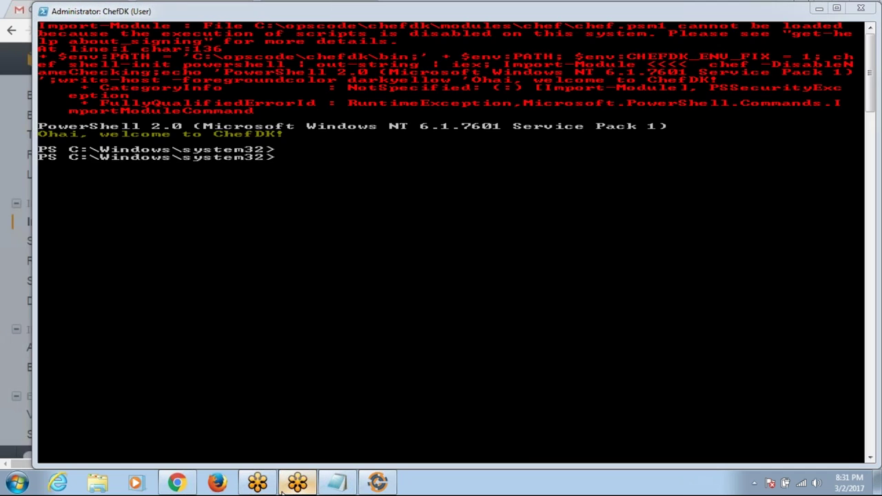
Step: In PowerShell, move up to the drive root, change into C:\chef and list it
type("cd")
key("Return")
type("cd ..")
key("Return")
type("cd ..")
key("Return")
type("cd .\\che")
key("Tab")
key("Return")
type("ls")
key("Return")
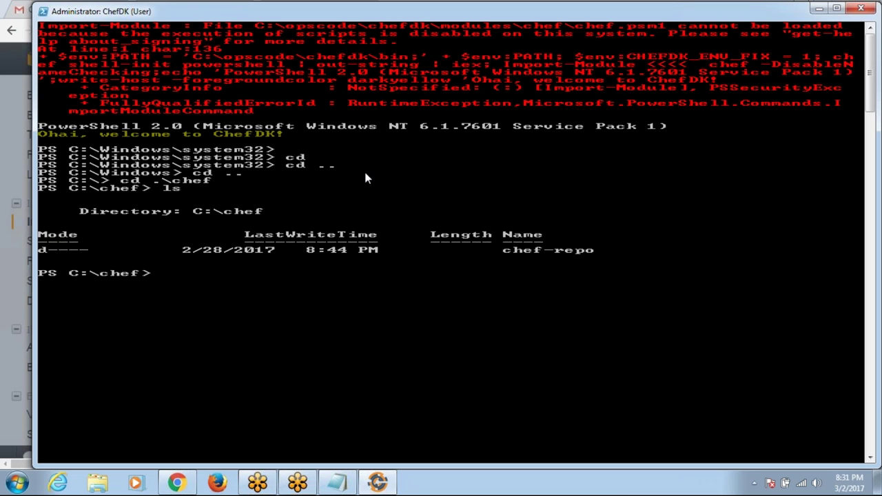
Step: Search the Start menu for telnet, then dismiss the search
key("alt+Tab")
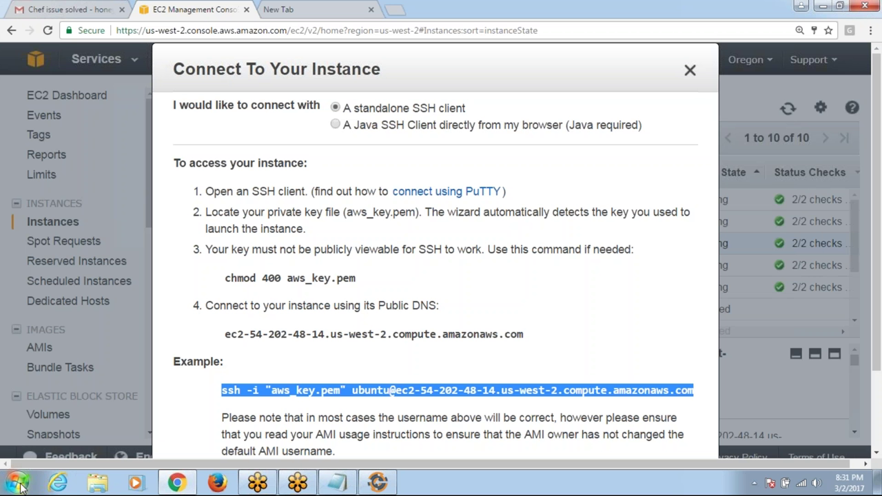
left_click(19, 483)
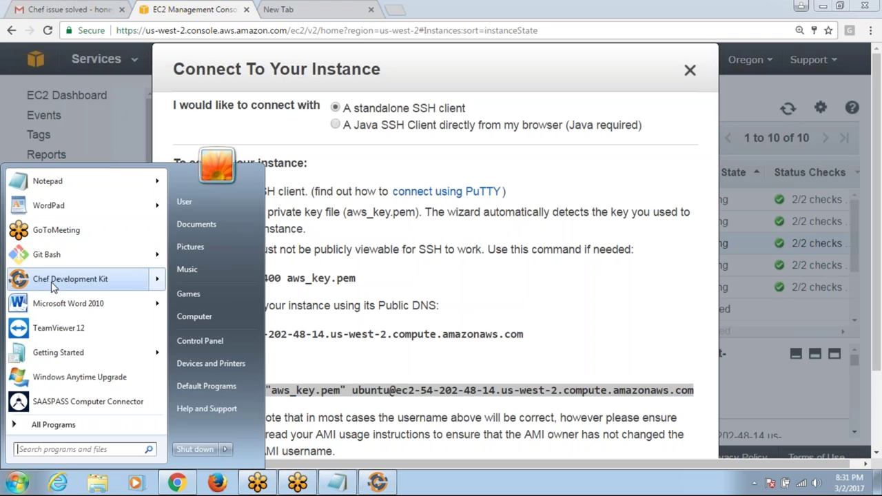
left_click(57, 449)
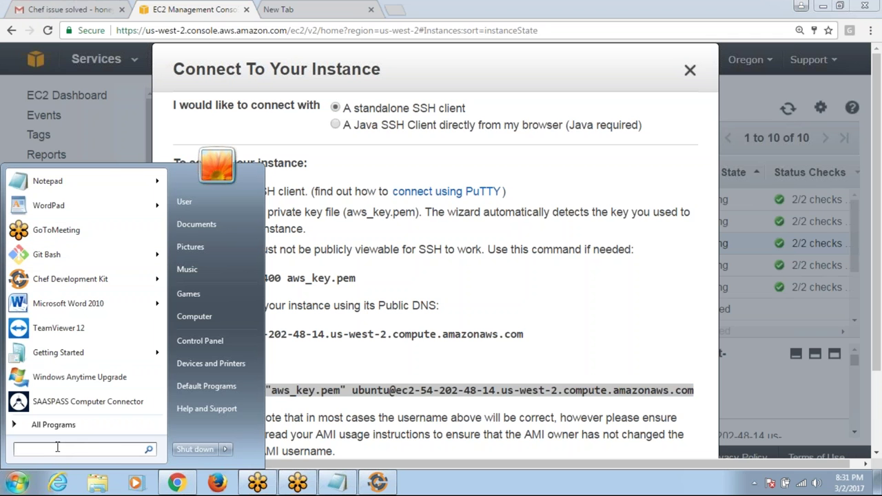
type("telnet")
key("Return")
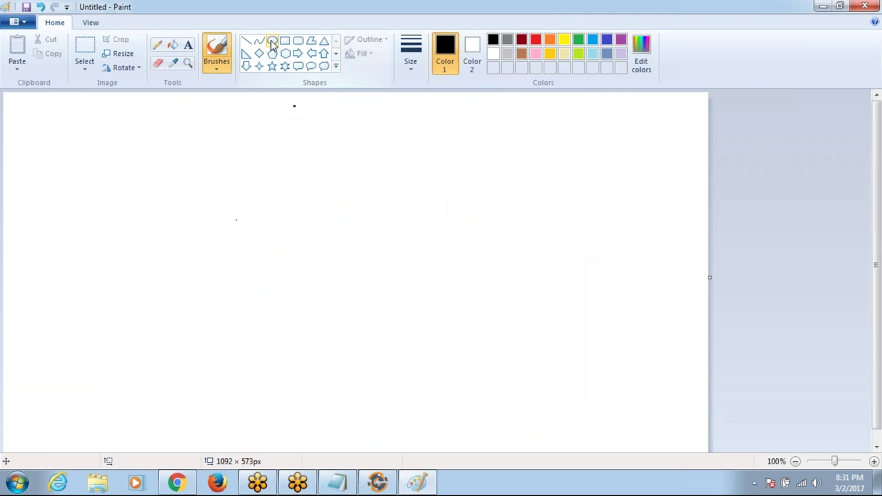
Step: Draw a left ellipse, a tall central rectangle and two ellipses on the right
left_click(272, 41)
left_click_drag(68, 184, 222, 298)
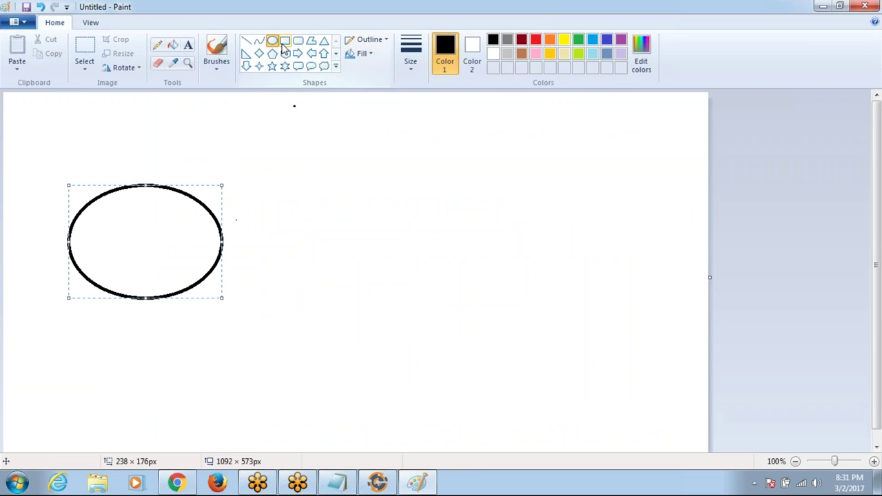
left_click(285, 41)
left_click_drag(306, 108, 448, 392)
left_click(272, 40)
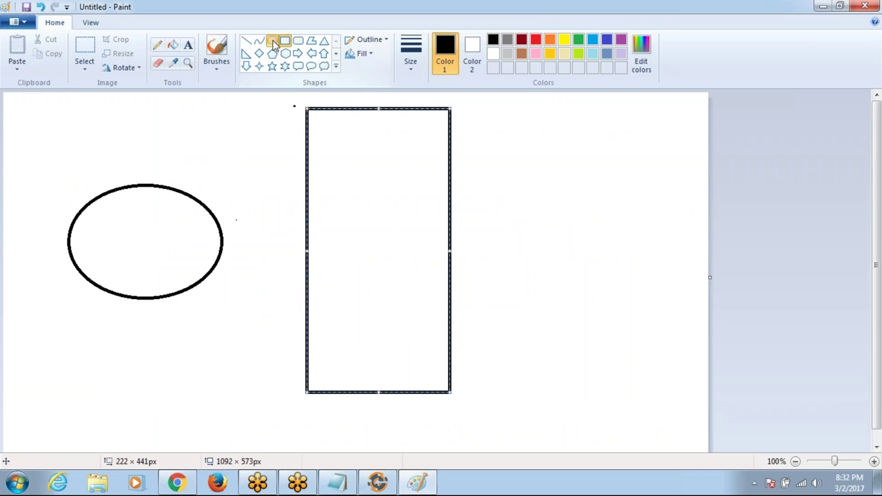
left_click_drag(551, 140, 658, 186)
left_click_drag(551, 241, 680, 302)
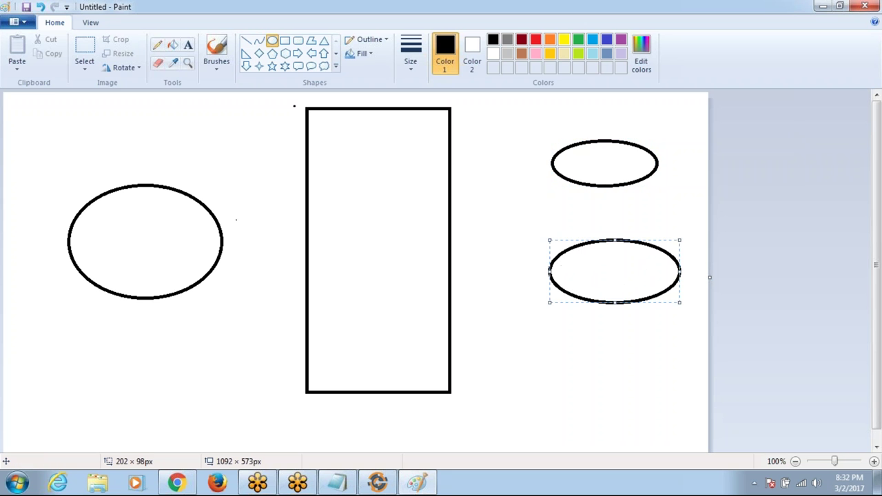
Step: Label the left ellipse 'Worskation' and the rectangle 'hosted chef'
left_click(190, 47)
left_click(93, 163)
type("Wo")
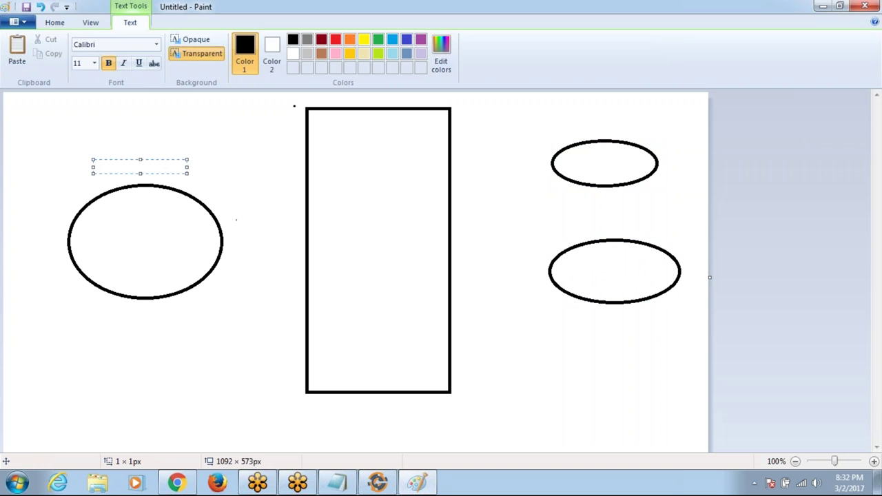
type("rskation")
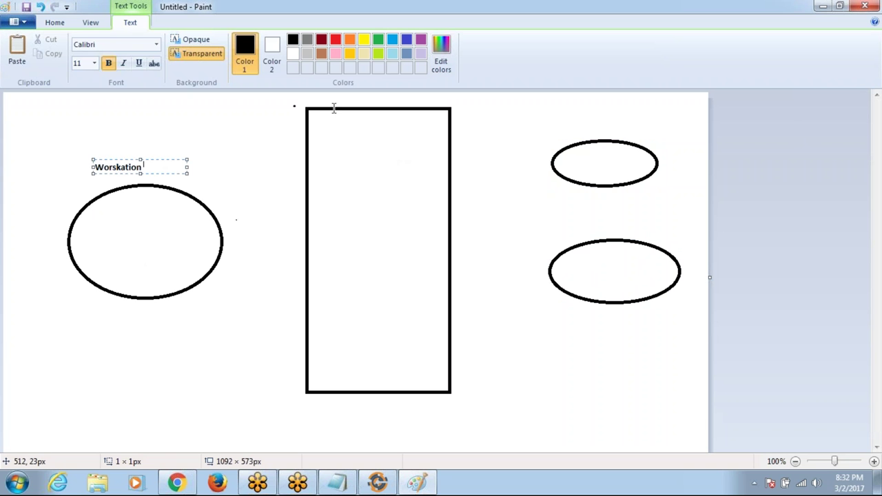
left_click(330, 135)
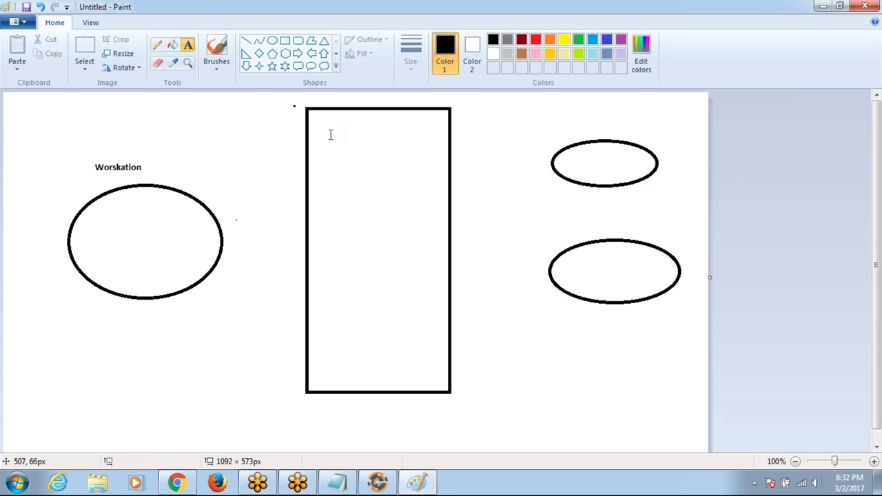
left_click(329, 135)
type("hosted chef")
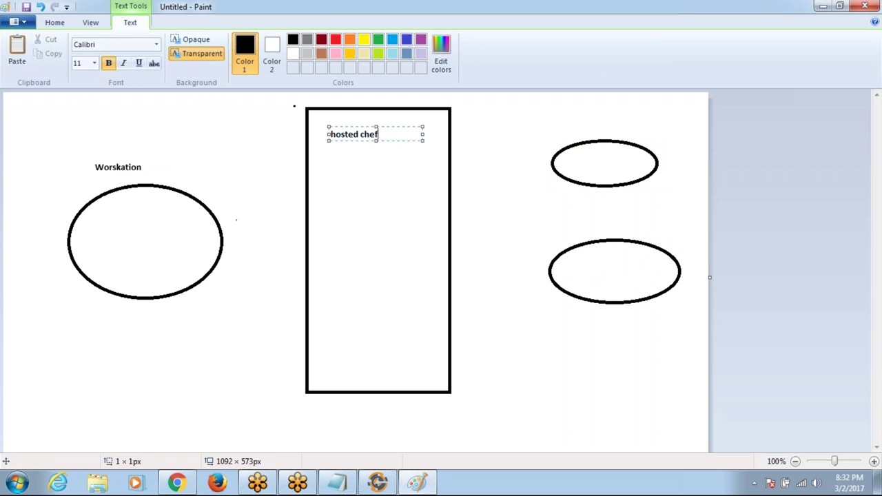
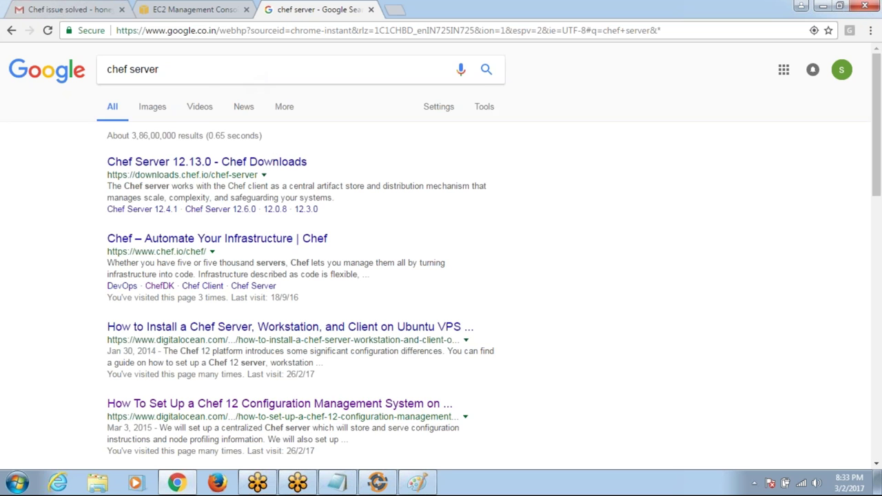
Step: Search Google for 'manage chef io' and open the Manage Chef site
triple_click(202, 72)
type("ma")
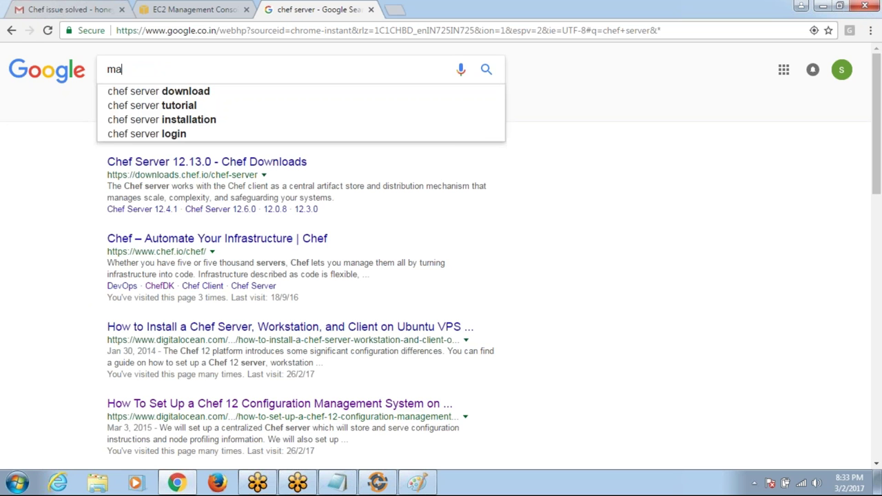
type("nage")
key("Down")
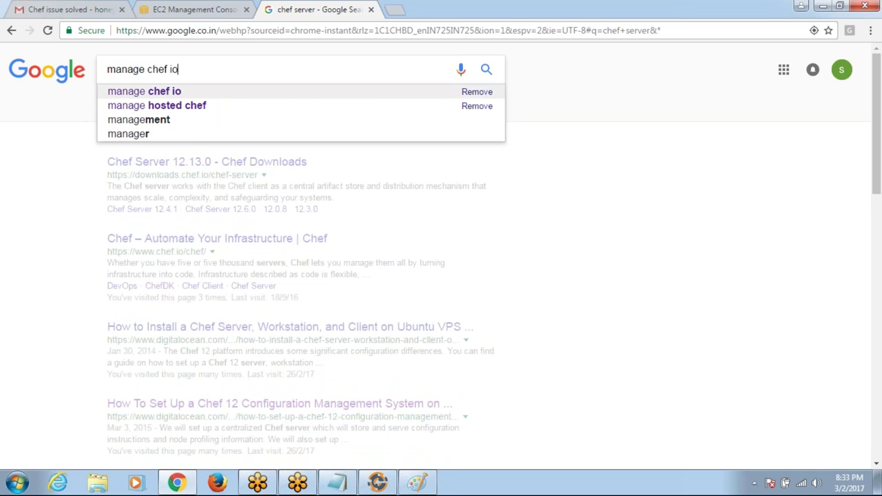
key("Return")
left_click(112, 164)
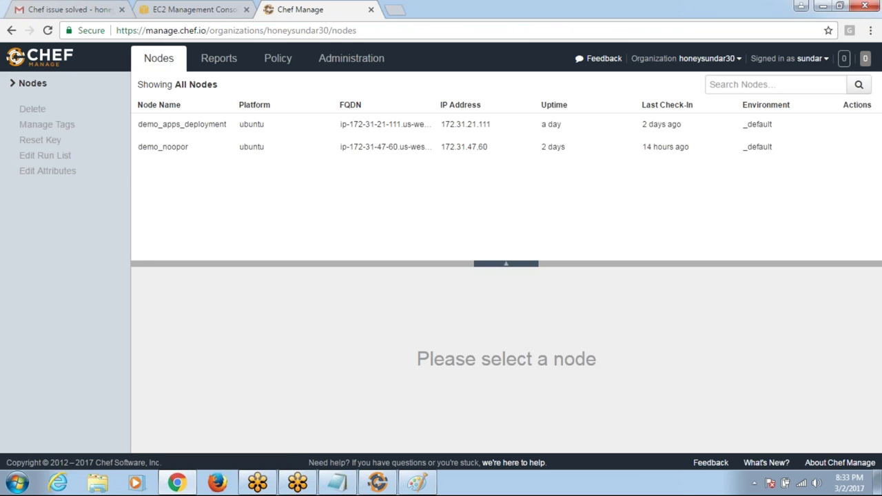
Step: Show the organization's details and members under Administration, then bring up File Explorer
left_click(370, 67)
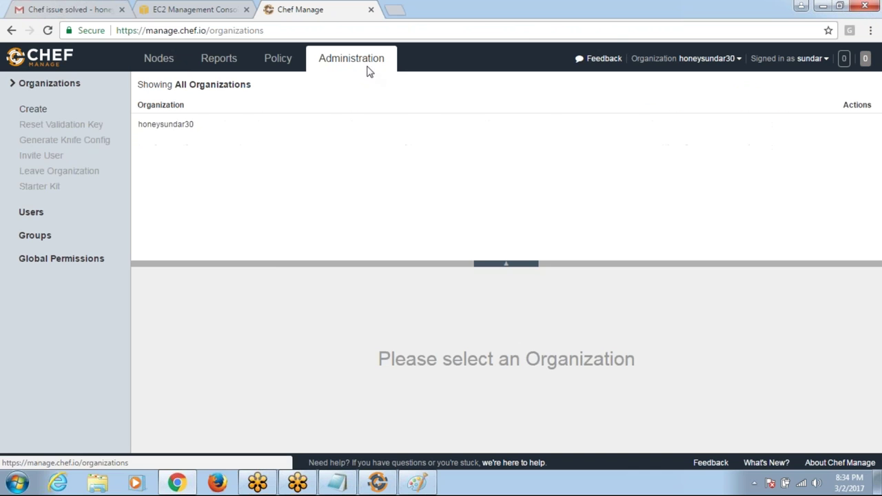
left_click(157, 133)
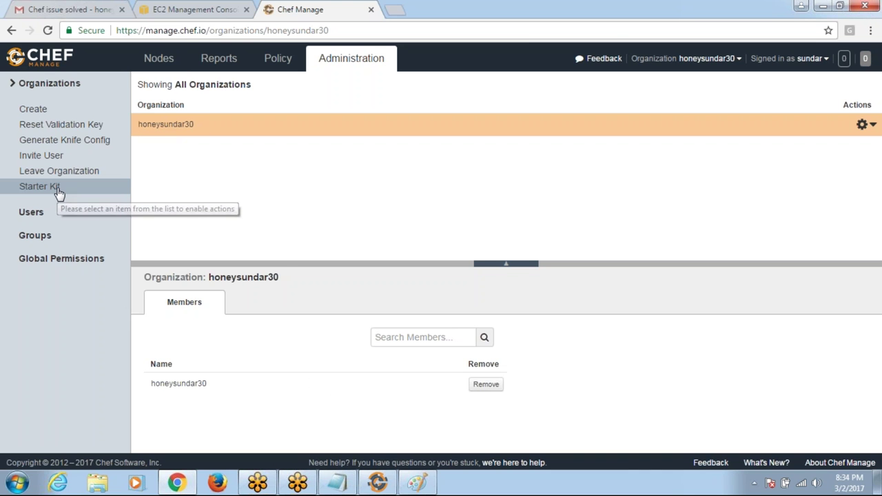
left_click(97, 483)
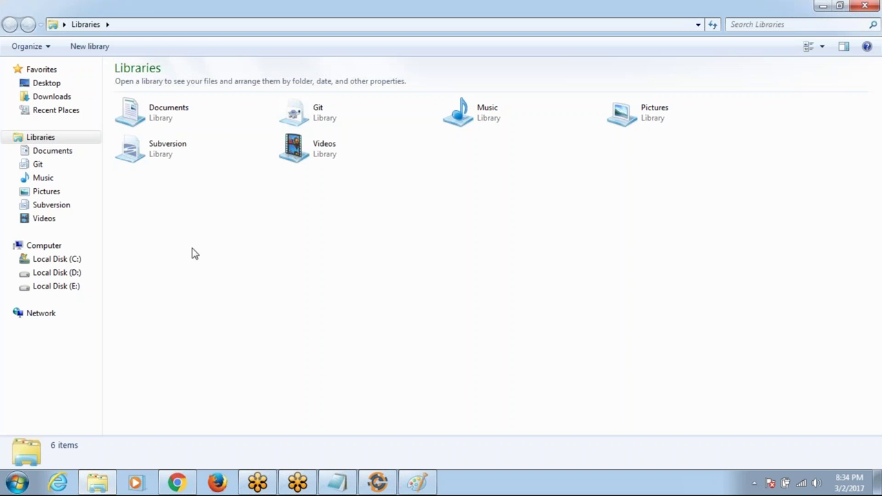
Step: Browse to C:\chef\chef-repo\.chef and open the knife configuration file in WordPad
left_click(47, 259)
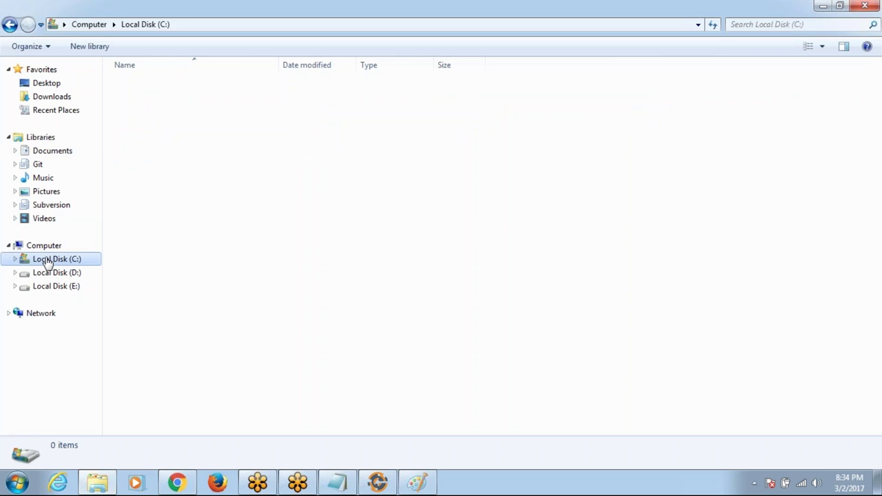
double_click(141, 112)
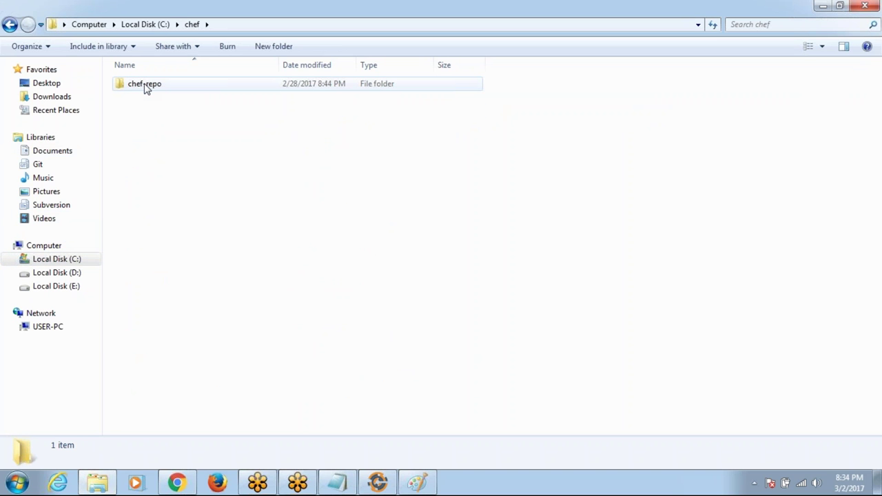
double_click(144, 85)
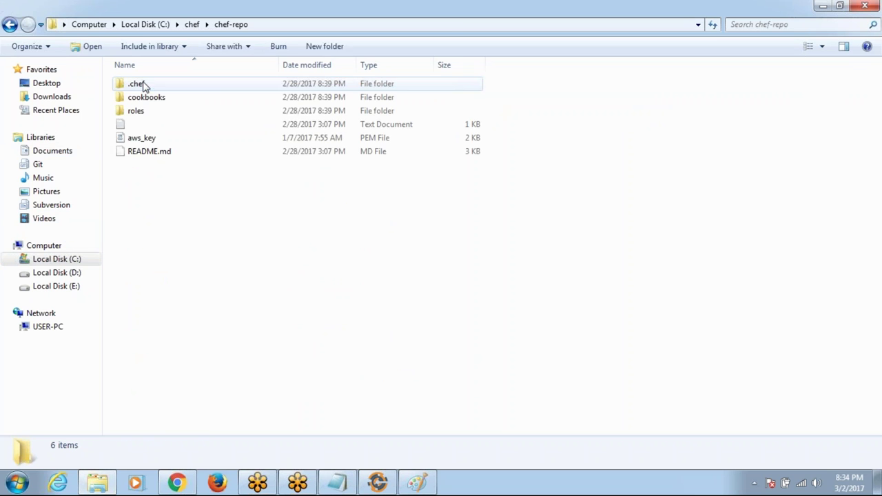
double_click(137, 84)
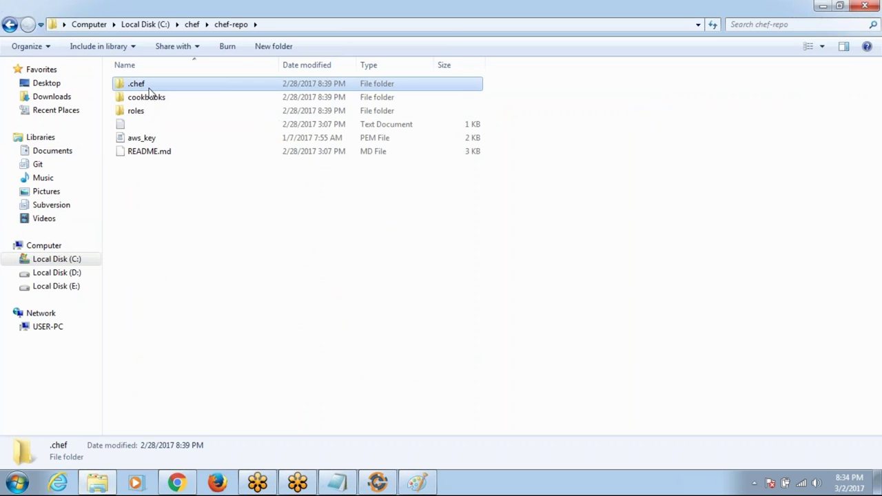
left_click(418, 483)
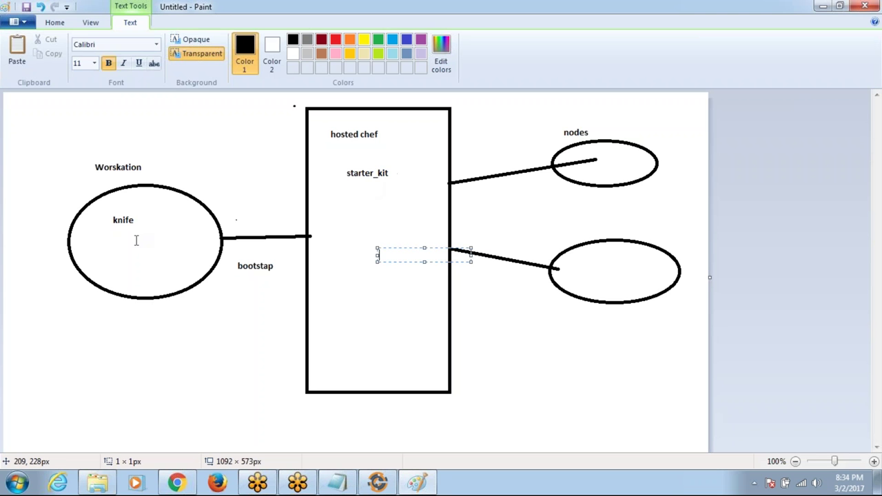
key("alt+Tab")
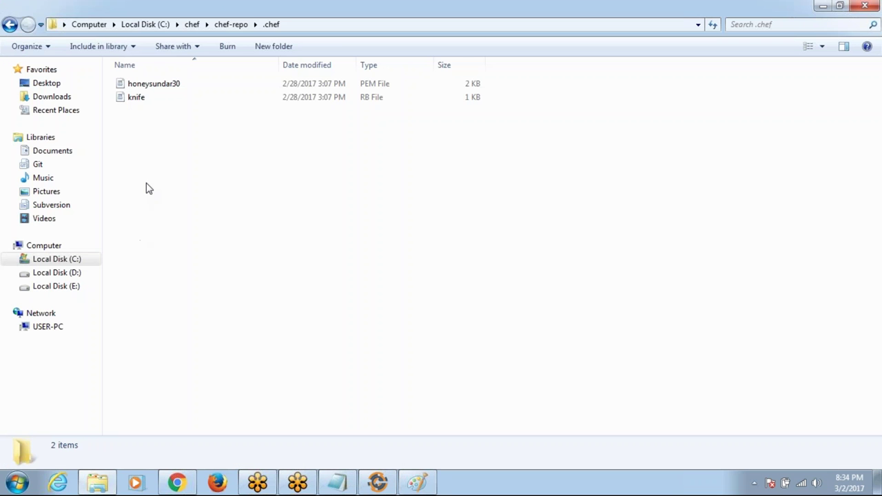
left_click(140, 99)
key("Return")
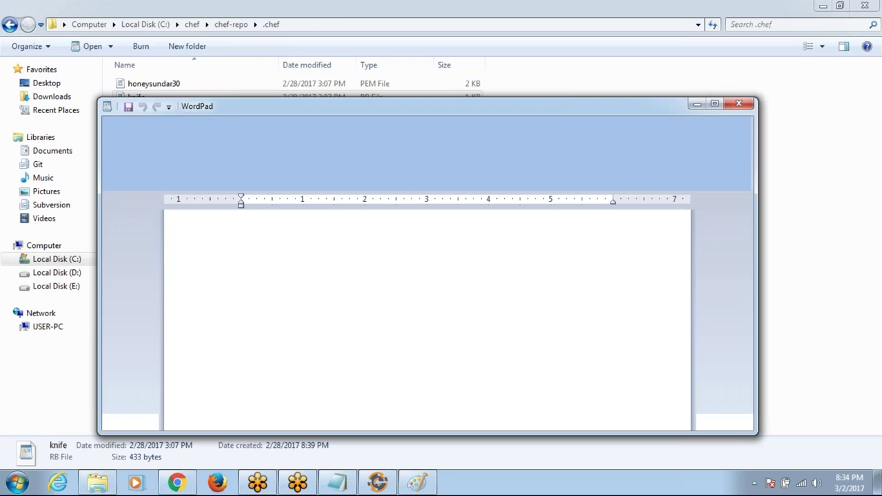
Step: Highlight the chef_server_url and current_dir–client_key lines in the knife file, then close it
left_click_drag(540, 324, 235, 317)
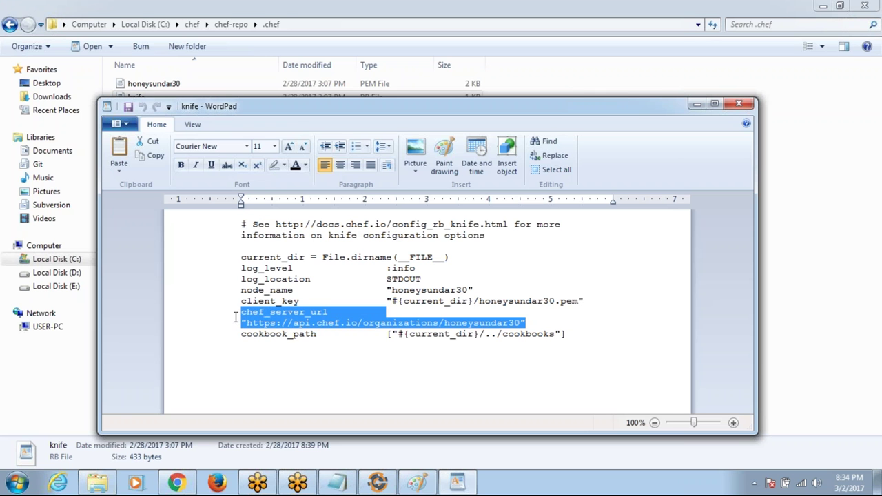
left_click(214, 319)
left_click(336, 321)
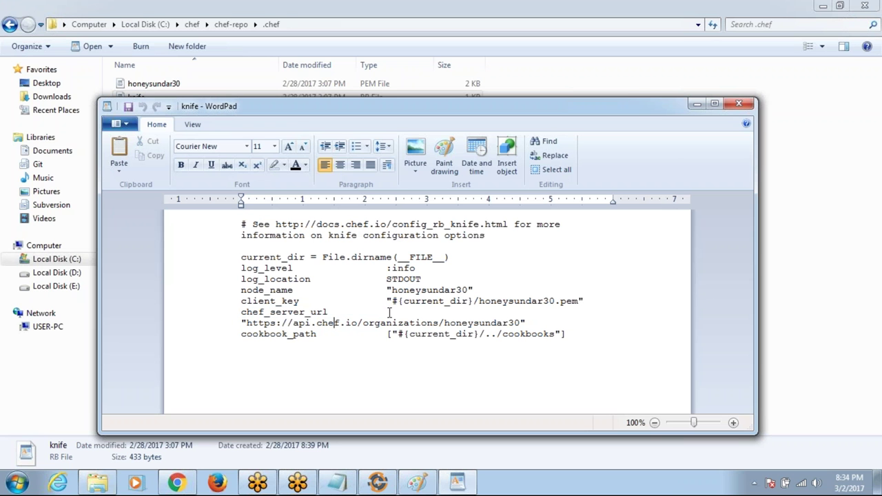
left_click_drag(605, 299, 279, 250)
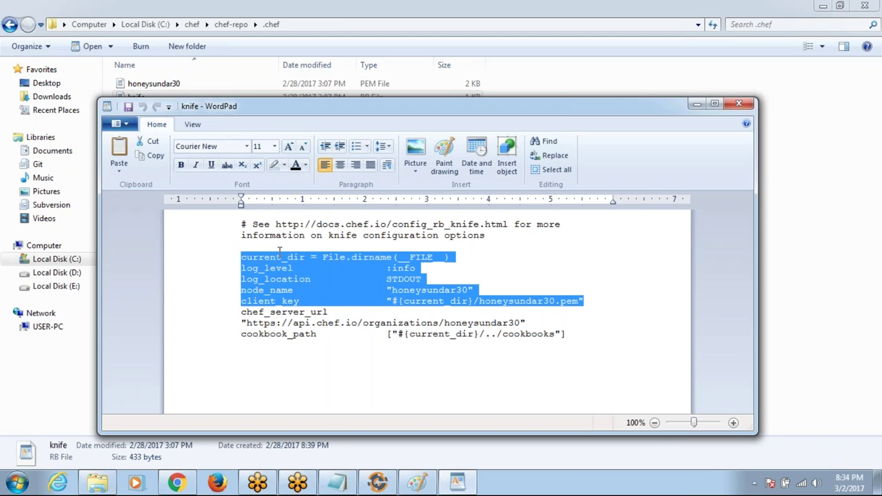
left_click(232, 260)
left_click(572, 263)
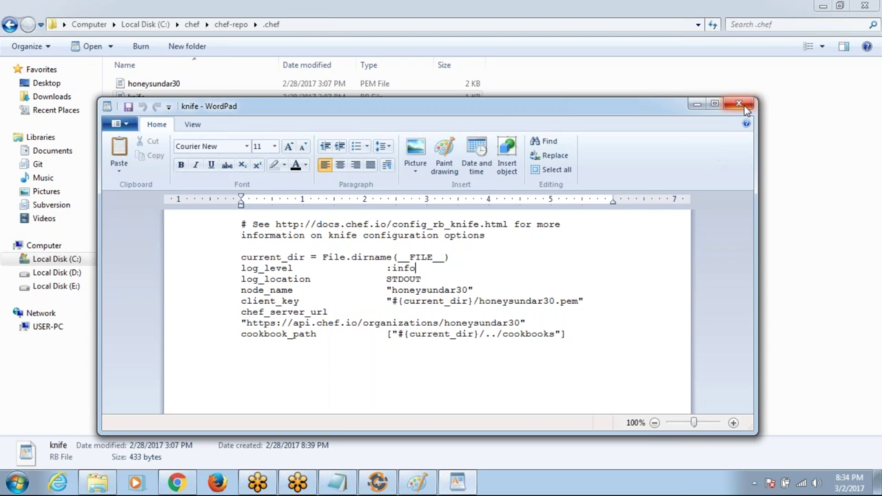
left_click(739, 103)
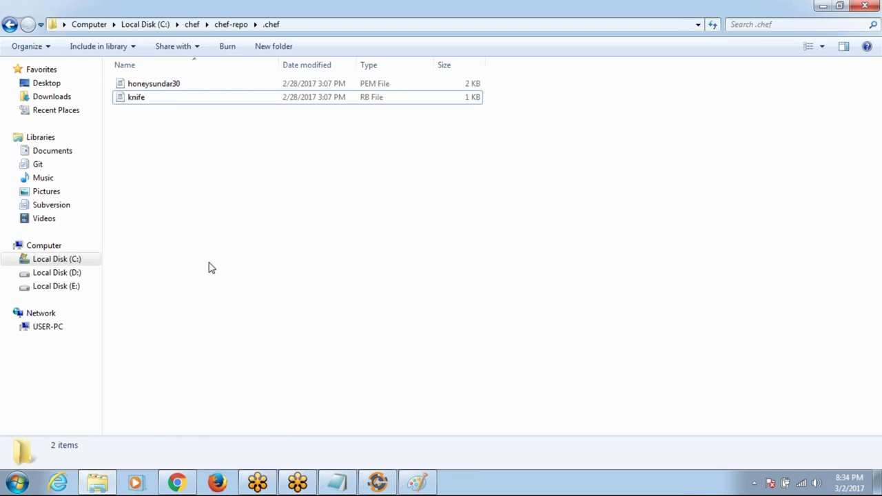
Step: Commit the empty text box on the Paint diagram and return to Chef Manage in Chrome
key("alt+Tab")
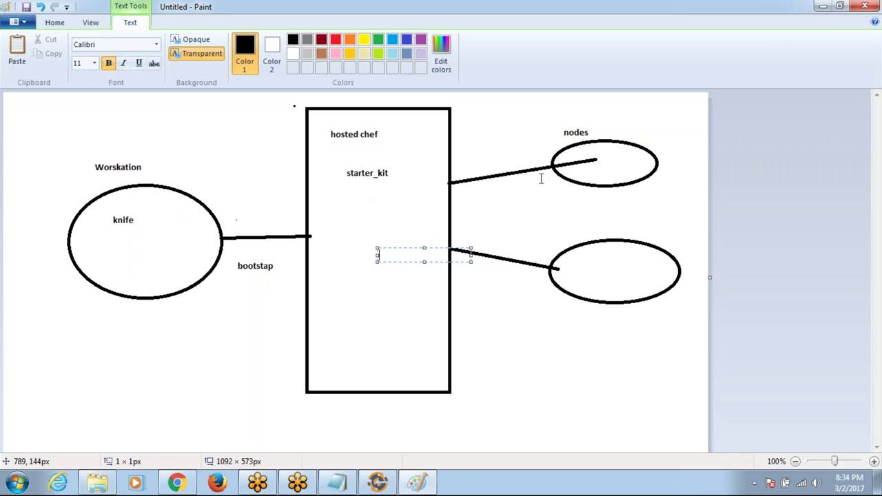
left_click(232, 297)
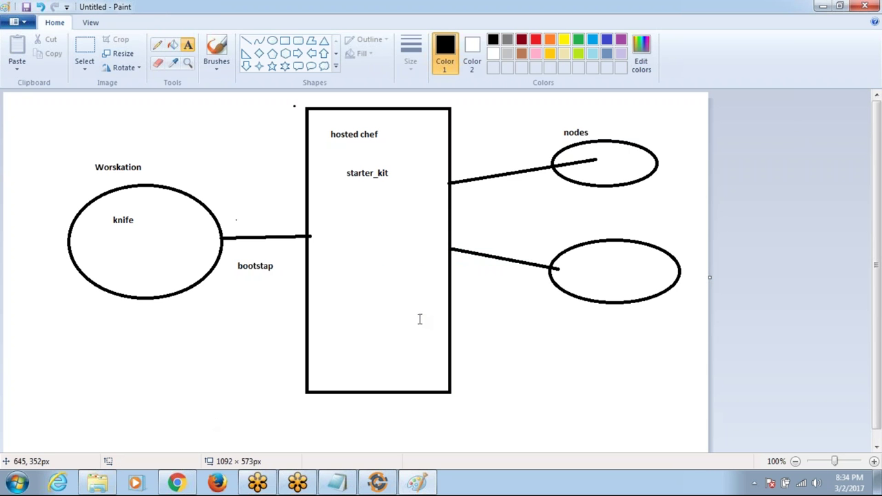
left_click(177, 482)
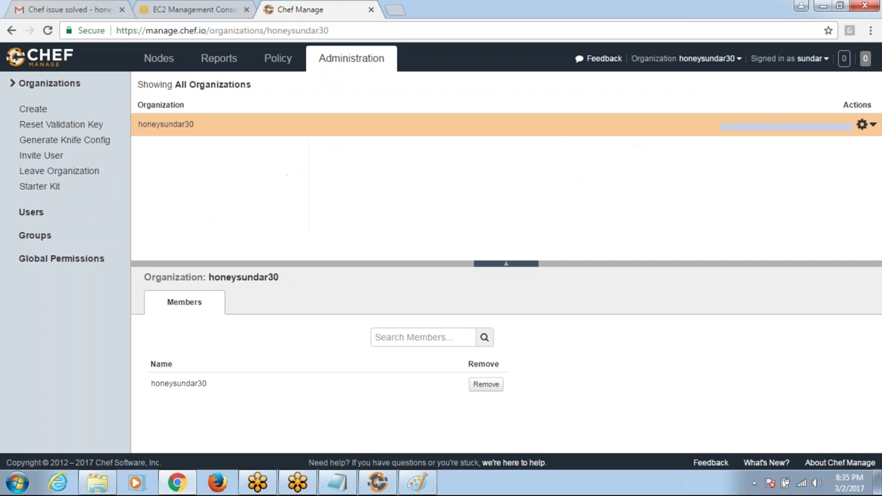
Step: Select the jenkins EC2 instance instead of Deployment_node_test and highlight its public DNS in Connect
left_click(175, 9)
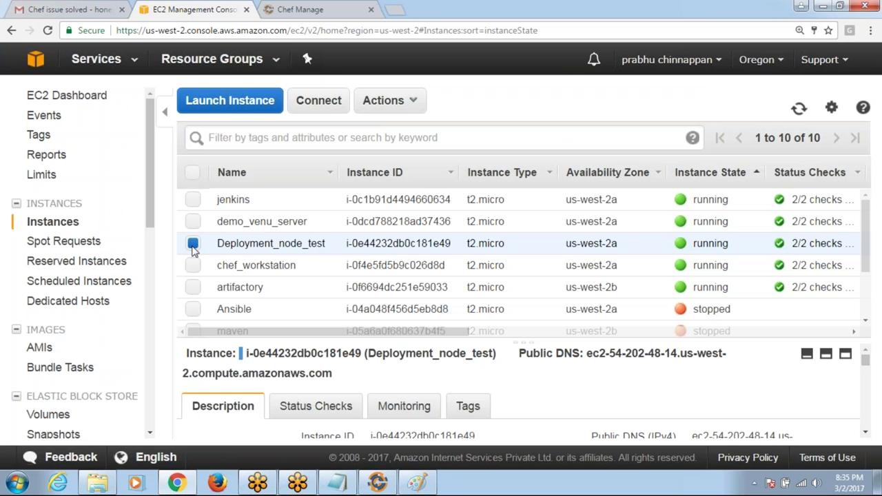
left_click(193, 245)
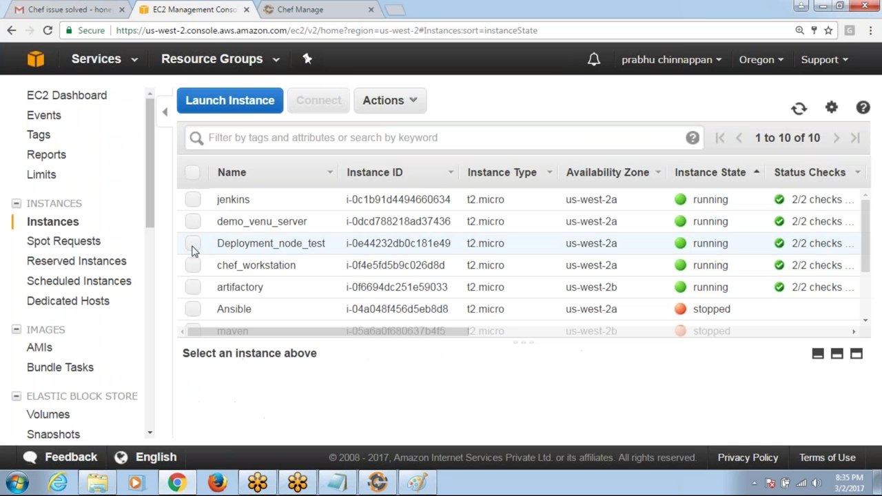
left_click(192, 200)
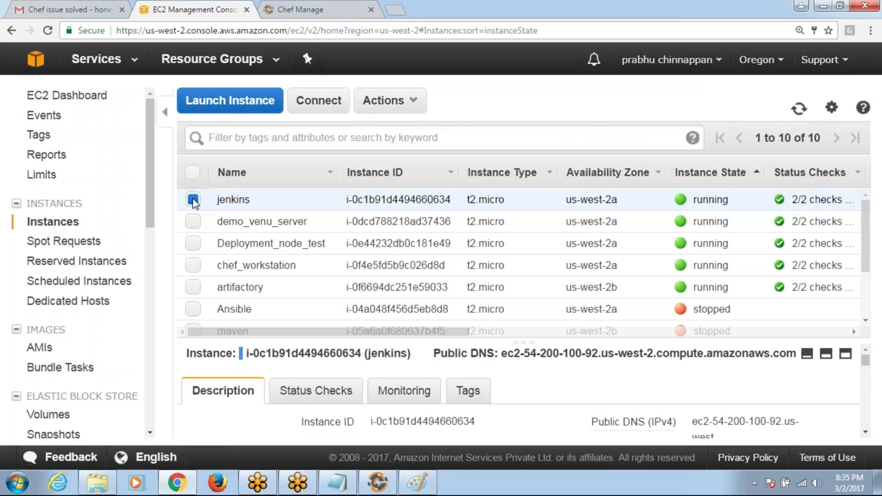
left_click(316, 101)
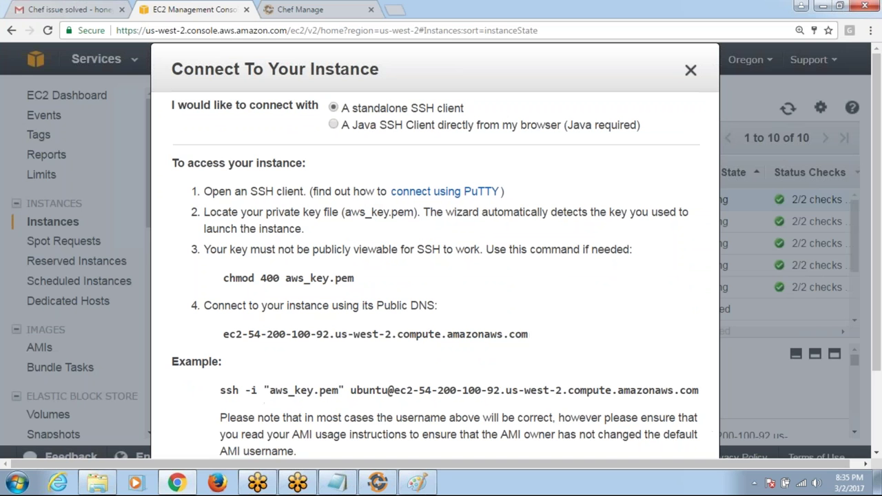
left_click_drag(225, 334, 423, 328)
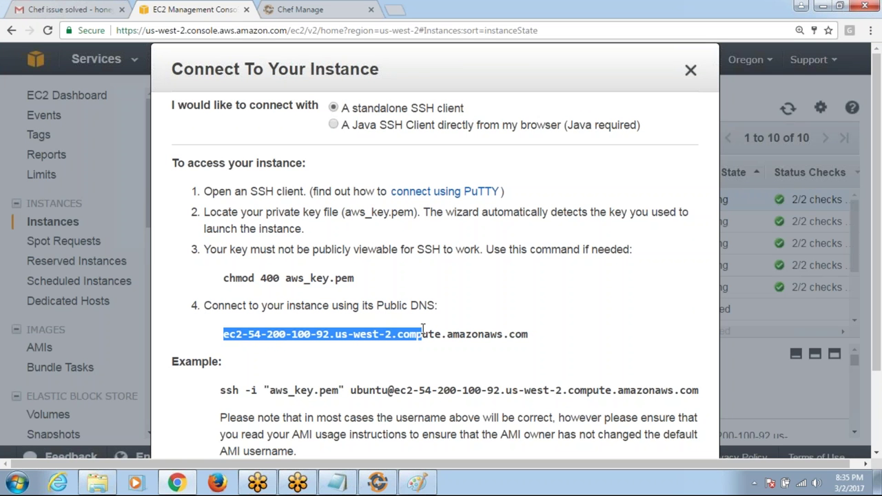
left_click(337, 482)
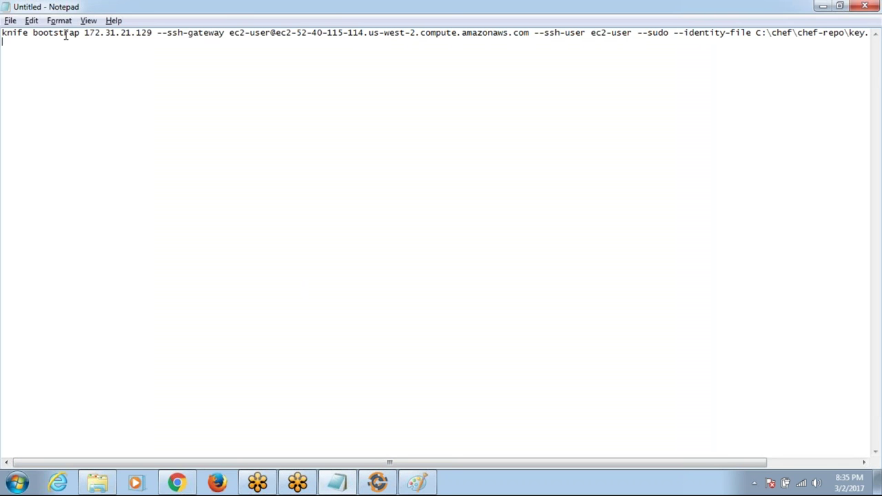
Step: Replace the knife command's target IP with jenkins's private IP 172.31.24.30
key("alt+Tab")
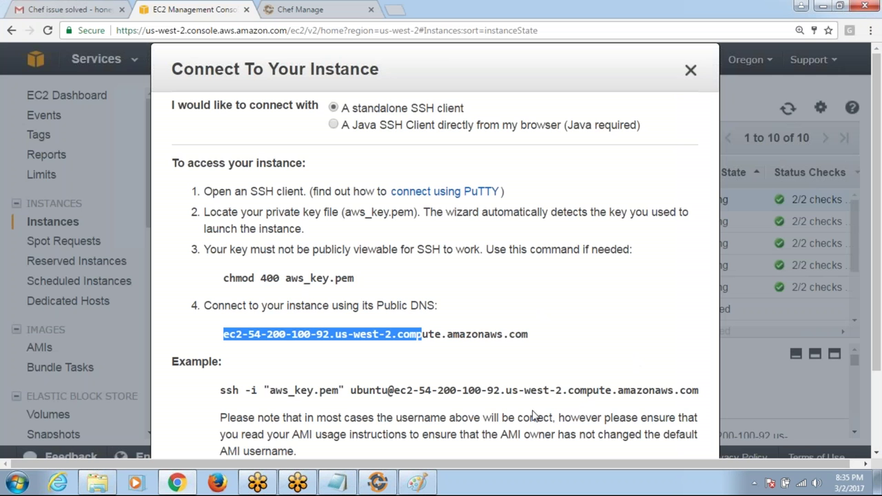
left_click(544, 364)
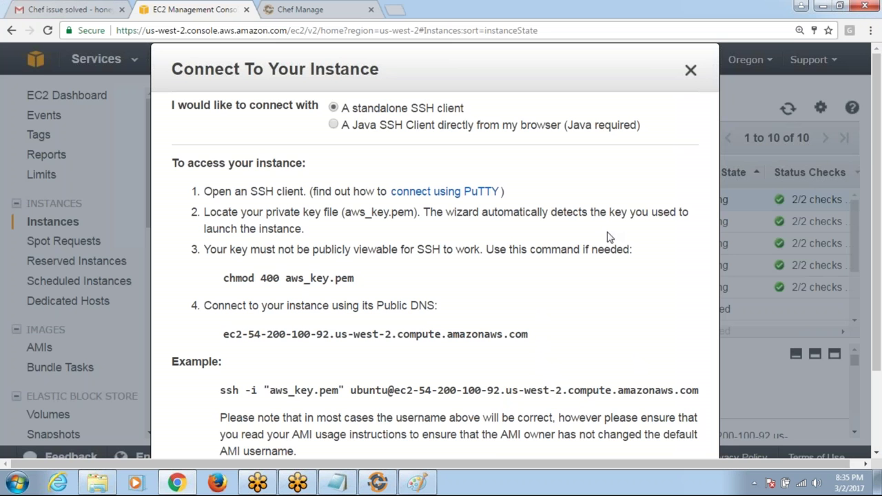
left_click(689, 70)
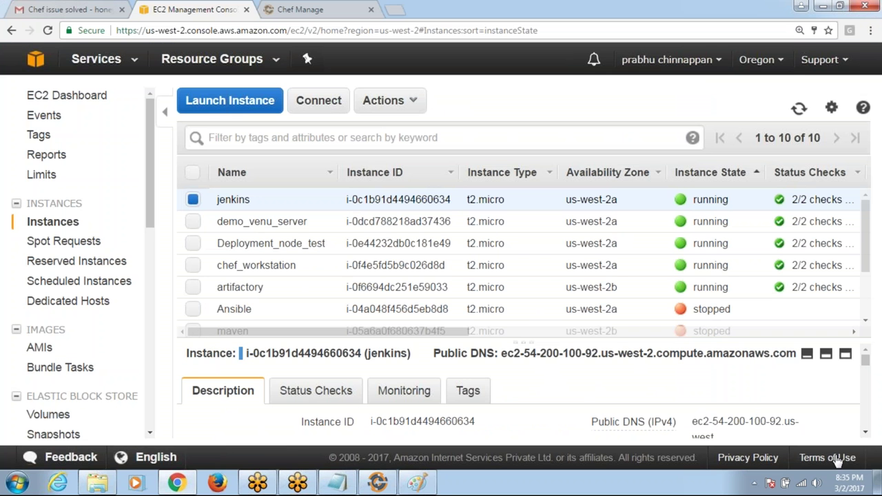
scroll(868, 434, "down", 3)
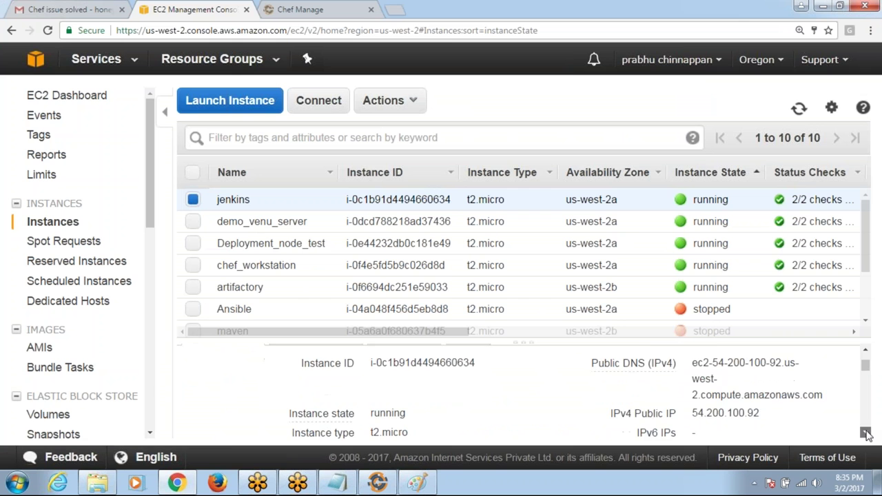
left_click(865, 433)
left_click(865, 432)
left_click_drag(754, 364, 693, 363)
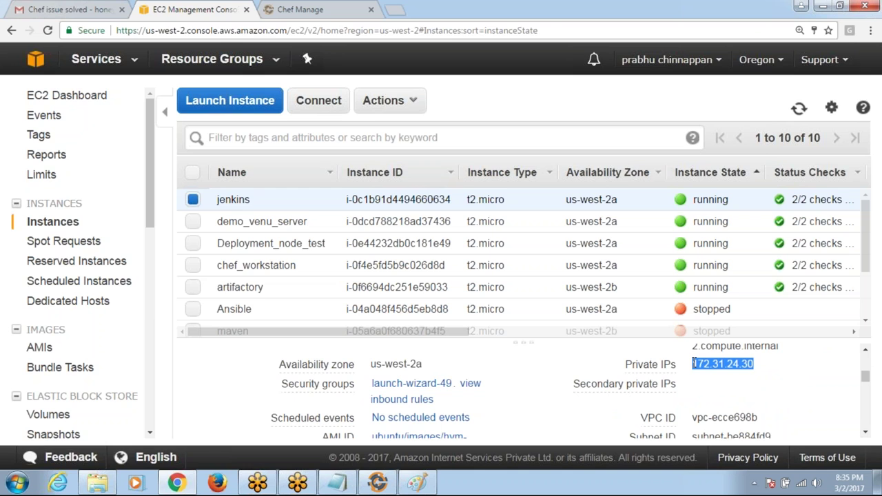
key("alt+Tab")
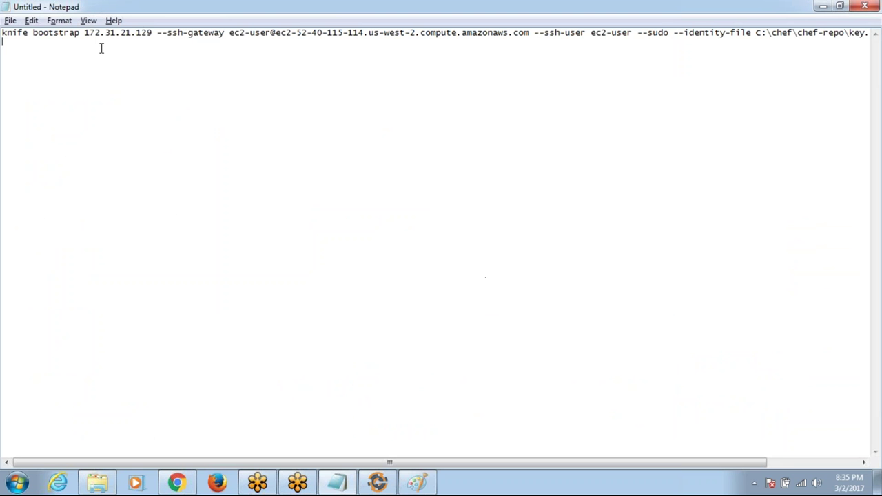
left_click_drag(152, 33, 91, 32)
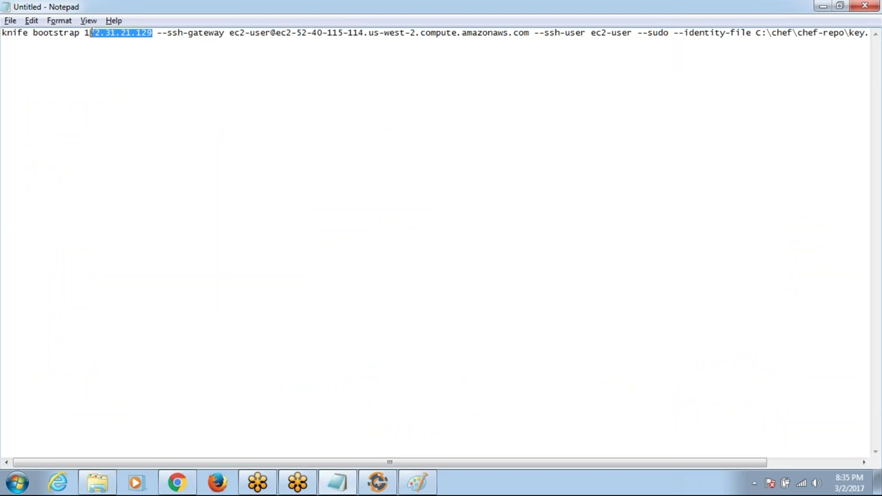
type("172.31.24.30")
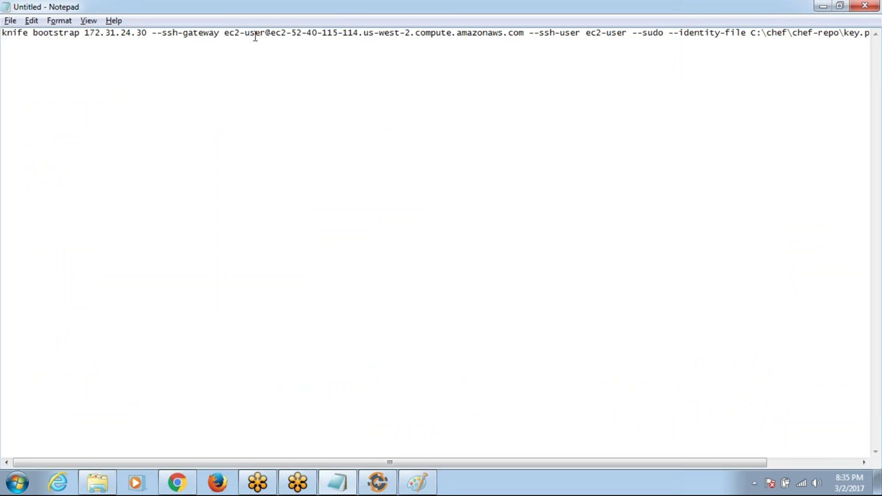
Step: Replace the SSH gateway with the jenkins ubuntu@ public DNS address from the Connect dialog
key("alt+Tab")
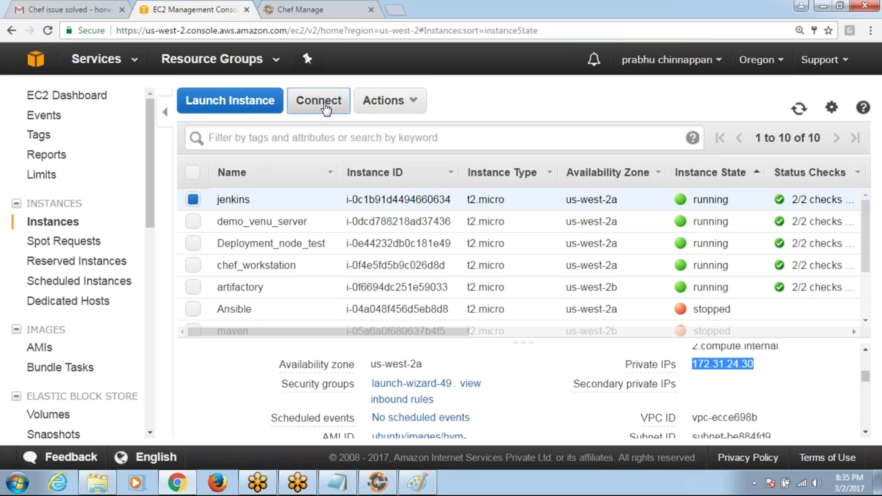
left_click(325, 108)
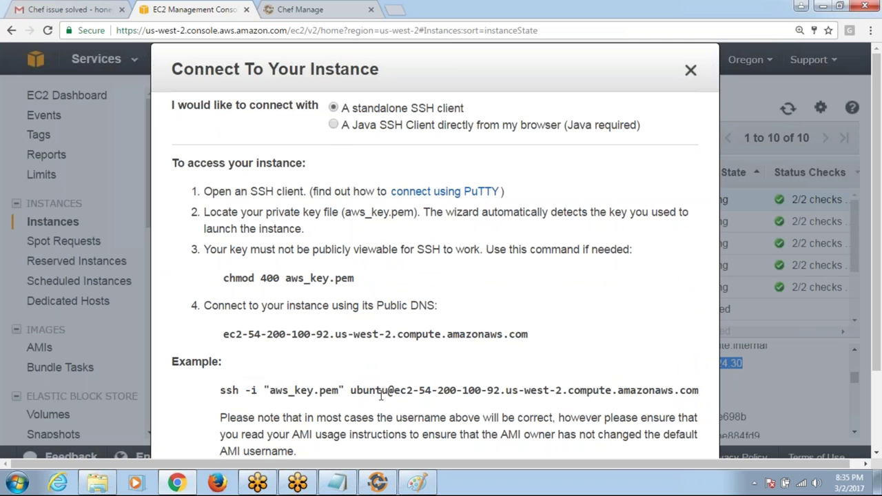
left_click_drag(349, 391, 699, 390)
key("ctrl+c")
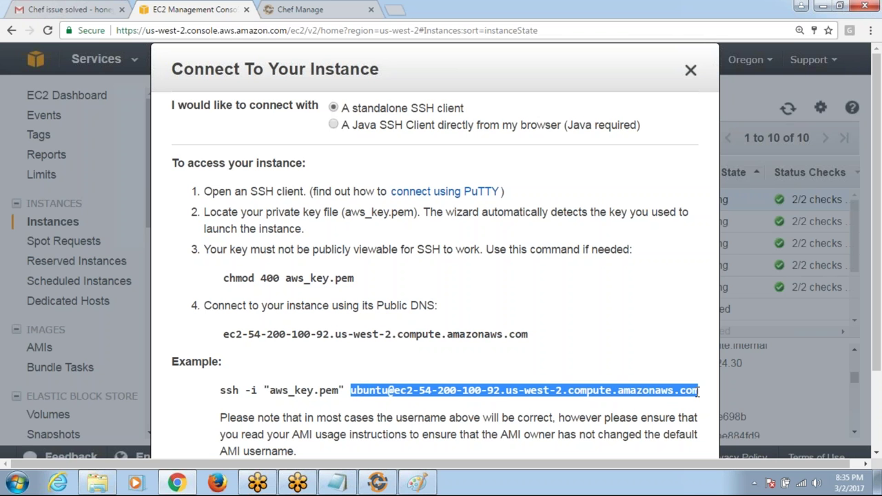
key("alt+Tab")
left_click_drag(225, 35, 518, 38)
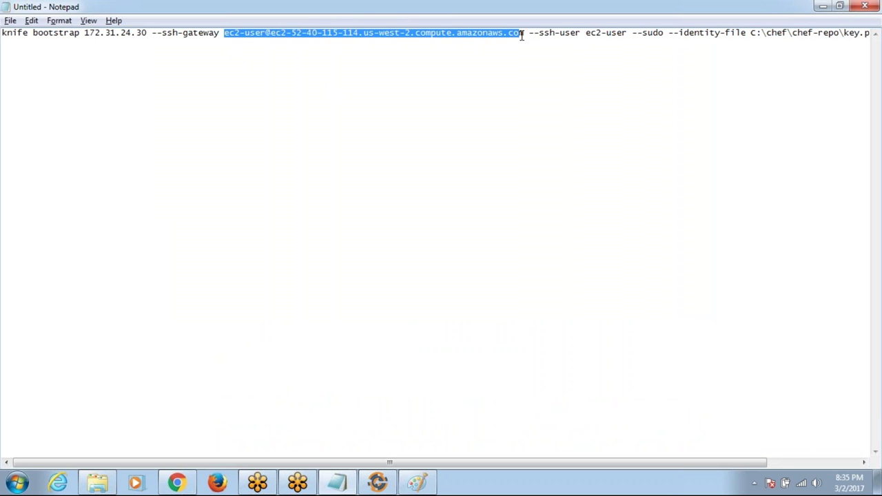
key("ctrl+v")
left_click(515, 122)
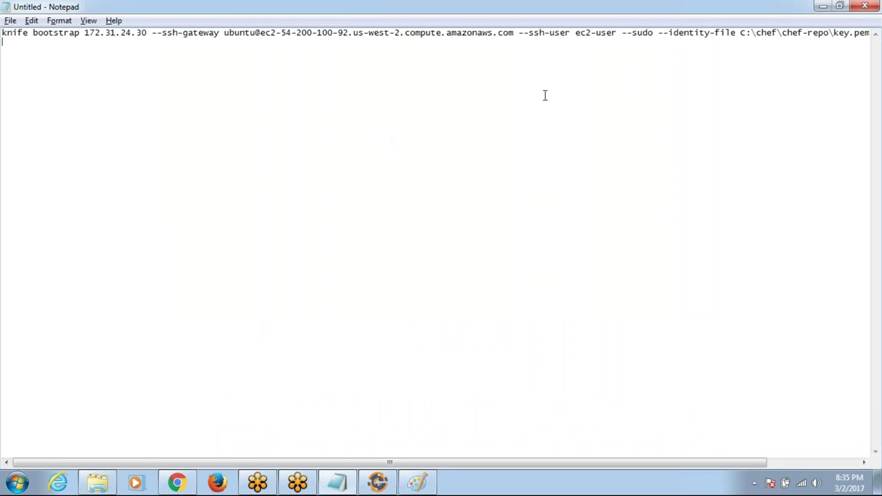
Step: Change the --ssh-user value from ec2-user to ubuntu
left_click(615, 35)
key("BackSpace")
key("BackSpace")
key("BackSpace")
key("BackSpace")
key("BackSpace")
key("BackSpace")
key("BackSpace")
key("BackSpace")
type("ubuntu")
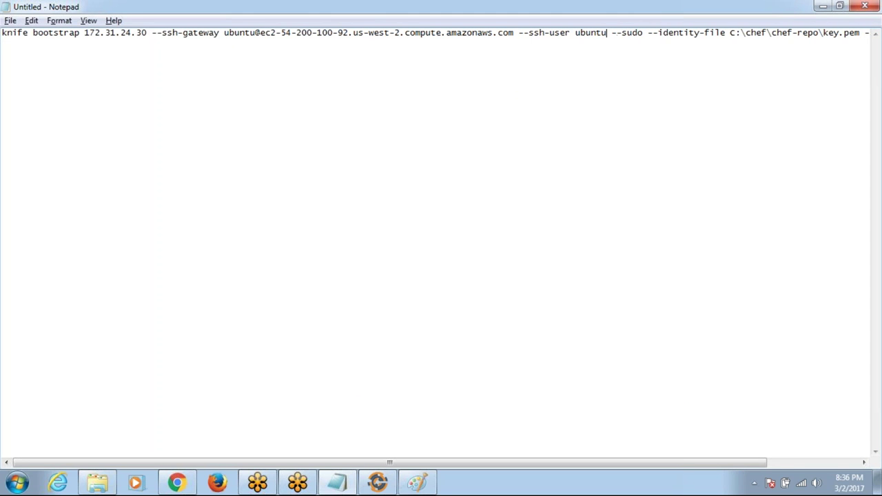
left_click(706, 94)
Step: Set --identity-file to aws_key.pem, checking the key name in the Connect dialog
left_click_drag(731, 35, 819, 35)
key("BackSpace")
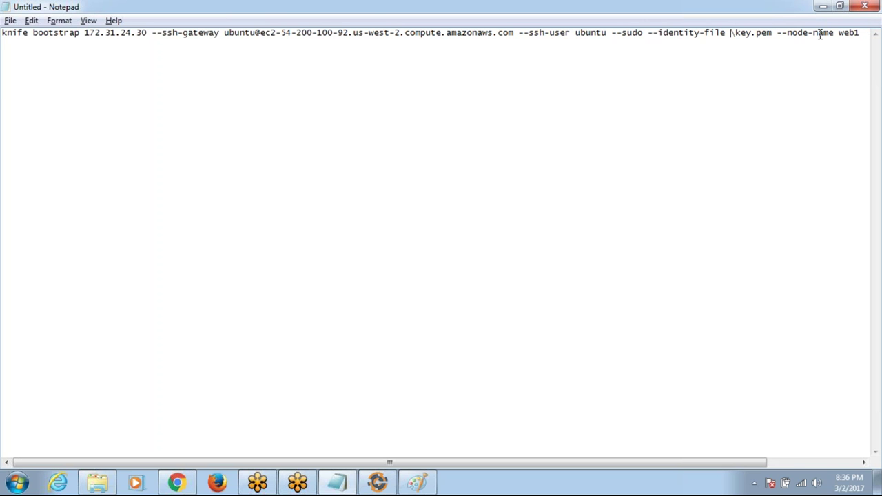
key("Delete")
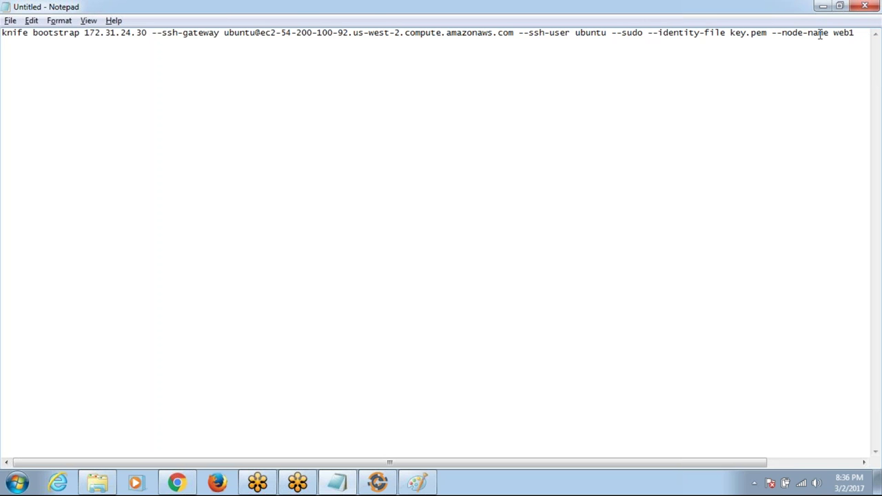
type("aws_")
key("alt+Tab")
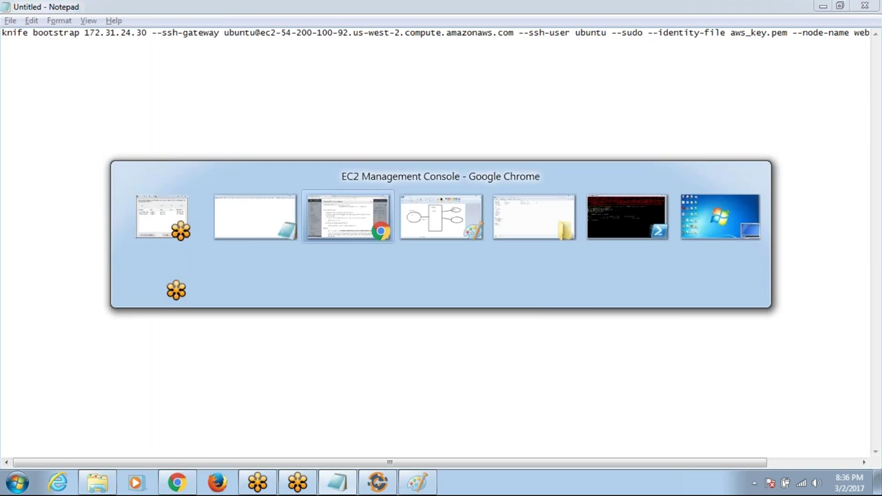
left_click(486, 299)
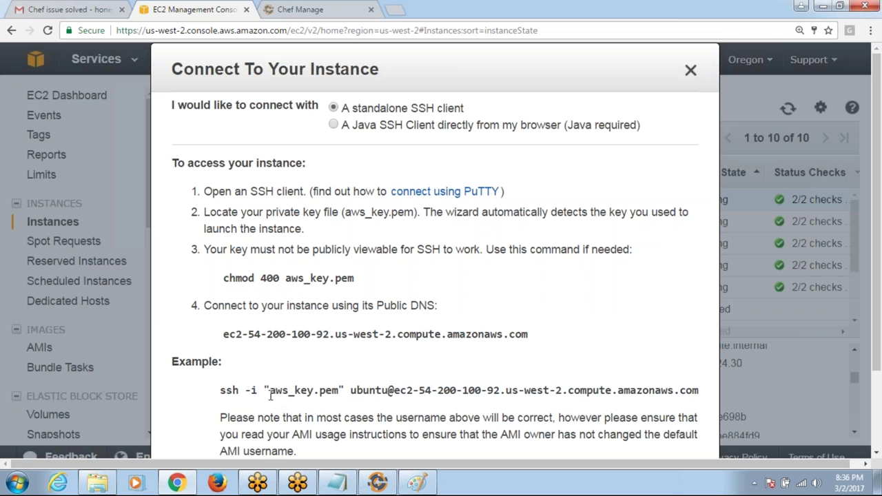
left_click_drag(269, 390, 339, 391)
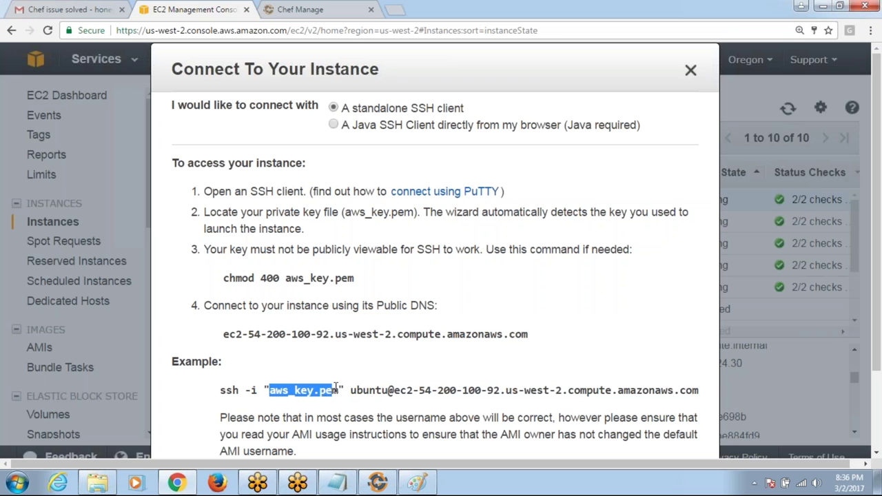
left_click(344, 380)
key("alt+Tab")
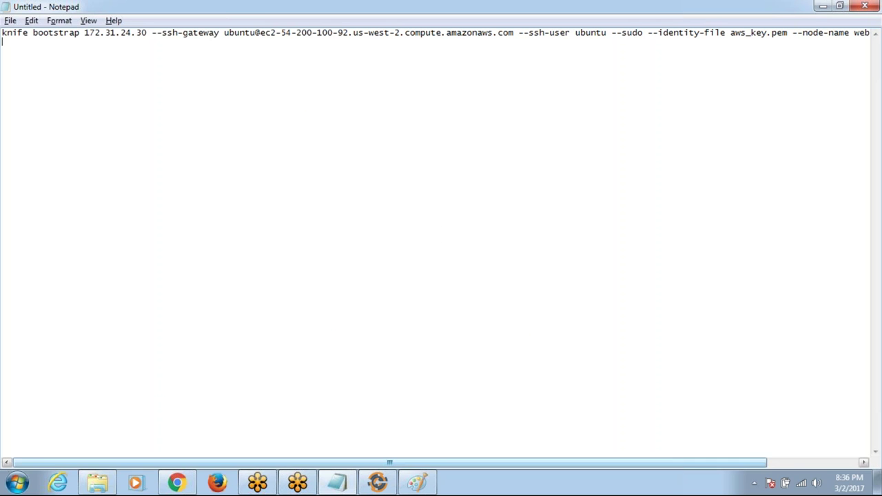
Step: Confirm the aws_key file is in C:\chef\chef-repo, then return to Notepad
left_click(97, 483)
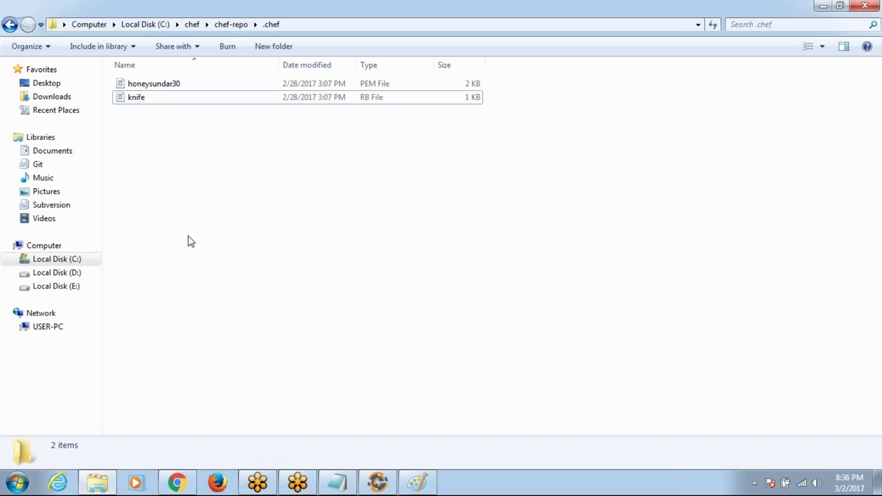
left_click(231, 25)
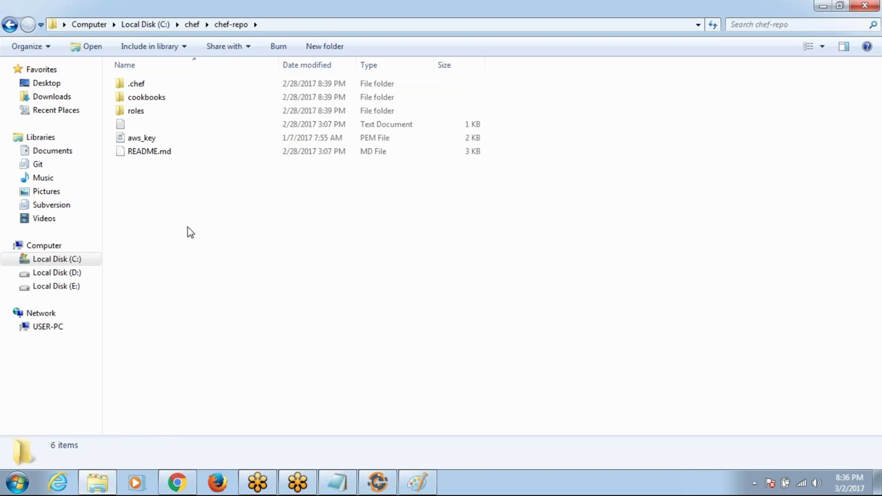
left_click(142, 141)
left_click(195, 308)
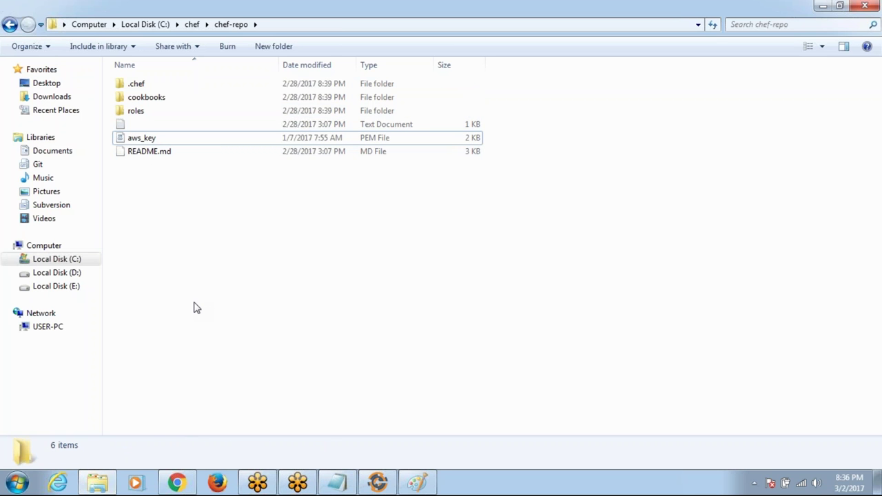
key("alt+Tab")
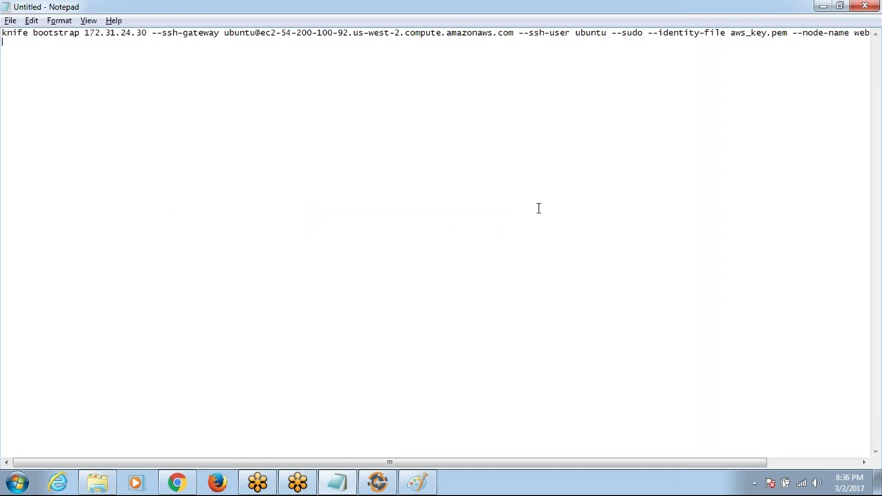
Step: Set the bootstrap command's --node-name to jenkins
left_click_drag(452, 463, 681, 464)
left_click(795, 32)
type("jenk")
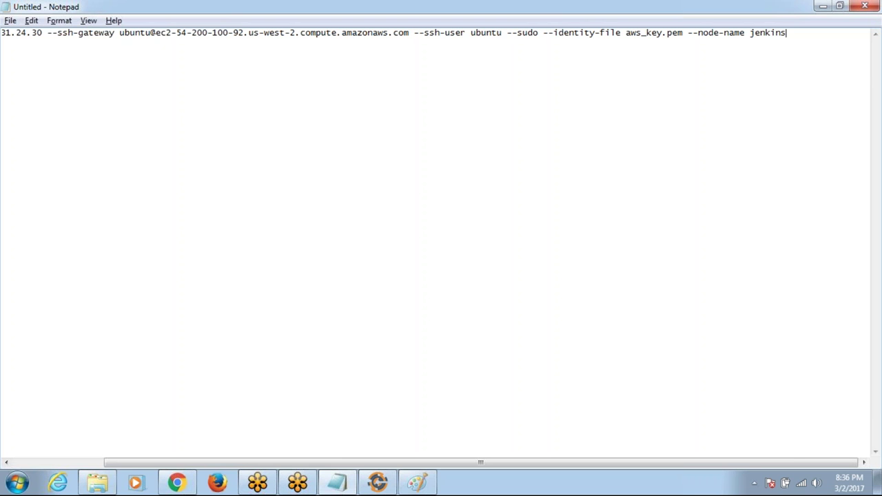
type("ins")
Step: Select the entire knife bootstrap command line for copying
left_click_drag(462, 462, 188, 236)
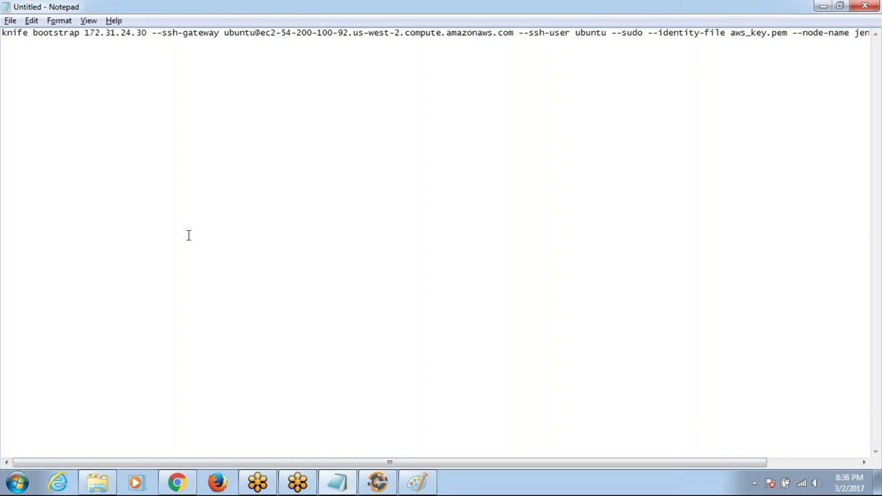
key("shift+Right")
key("shift+Right")
key("shift+Right")
key("shift+Right")
key("shift+Right")
key("shift+Right")
key("shift+Right")
key("shift+Right")
key("shift+Right")
key("shift+Right")
key("shift+Right")
key("shift+Right")
key("shift+Right")
key("shift+Right")
key("shift+Right")
key("shift+Right")
key("shift+Right")
key("shift+Right")
key("shift+Right")
key("shift+Right")
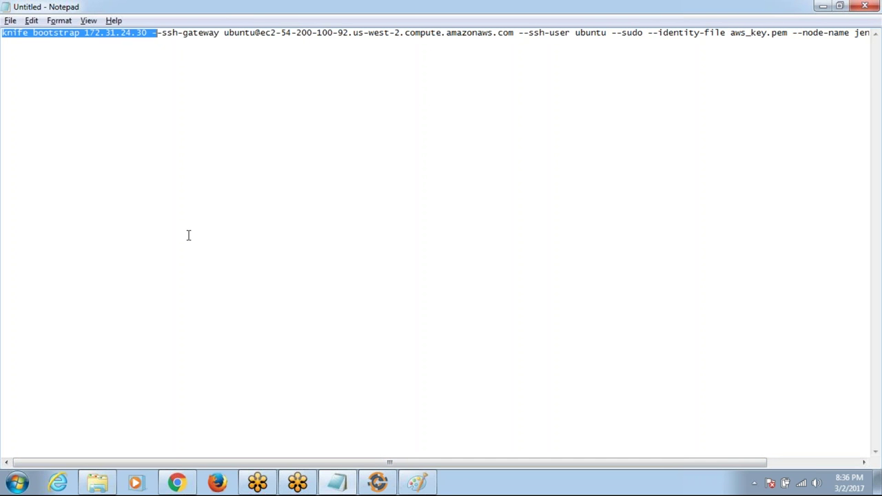
key("shift+Right")
key("shift+Right")
key("shift+Right")
key("shift+Right")
key("shift+Right")
key("shift+Right")
key("shift+Right")
key("shift+Right")
key("shift+Right")
key("shift+Right")
key("shift+Right")
key("shift+Right")
key("shift+Right")
key("shift+Right")
key("shift+Right")
key("shift+Right")
key("shift+Right")
key("shift+Right")
key("shift+Right")
key("shift+Right")
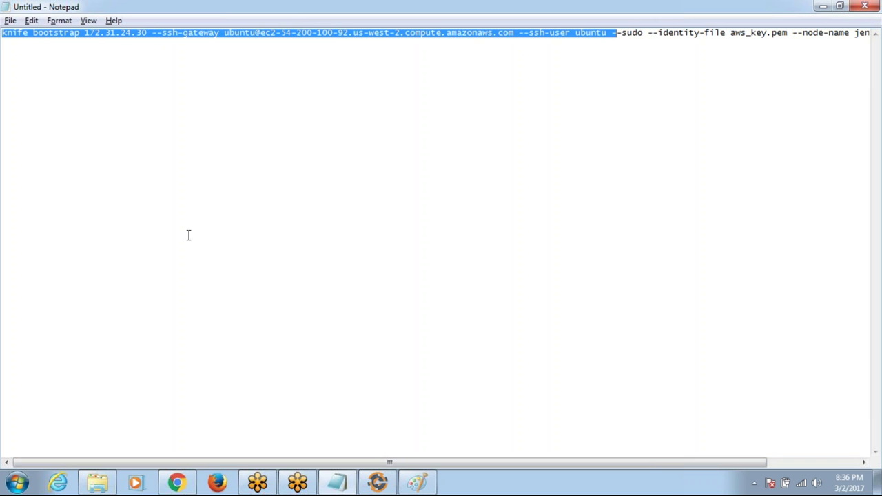
key("shift+Right")
key("shift+Right")
key("shift+Right")
key("shift+Right")
key("shift+Right")
key("shift+Right")
key("shift+Right")
key("shift+Right")
key("shift+Right")
key("shift+Right")
key("shift+Right")
key("shift+Right")
key("shift+Right")
key("shift+Right")
key("shift+Right")
key("shift+Right")
key("shift+Right")
key("shift+Right")
key("shift+Right")
key("shift+Right")
key("ctrl+c")
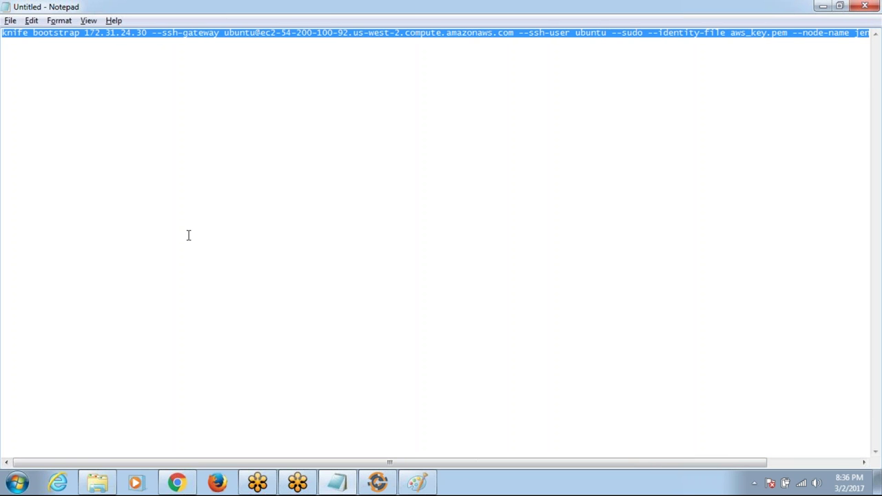
key("alt+Tab")
key("alt+Tab")
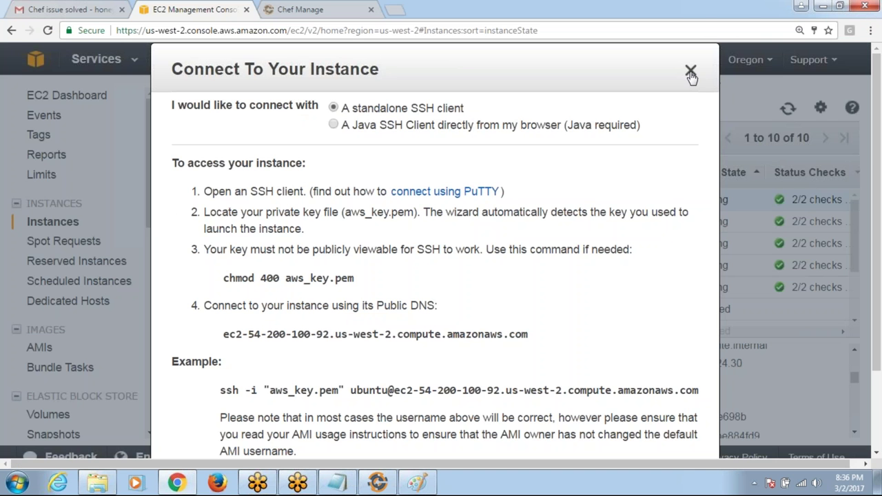
Step: Close the EC2 Connect dialog and change ChefDK PowerShell into the chef-repo folder
left_click(690, 73)
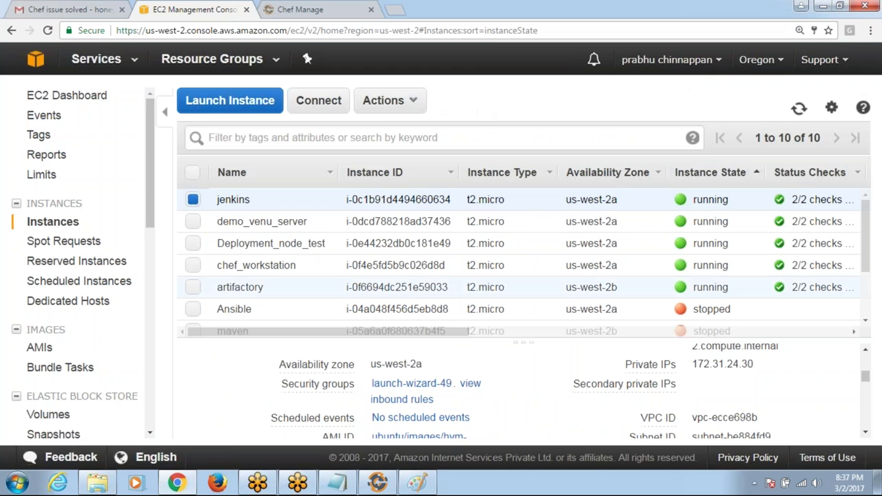
left_click(377, 486)
type("cd ch")
key("Tab")
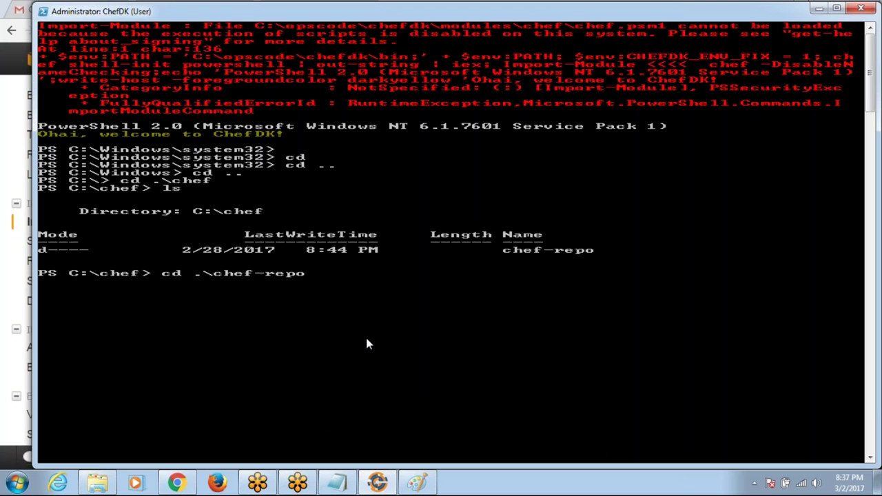
key("Return")
Step: Paste and run the knife bootstrap command for jenkins at 172.31.24.30
right_click(366, 338)
left_click(396, 376)
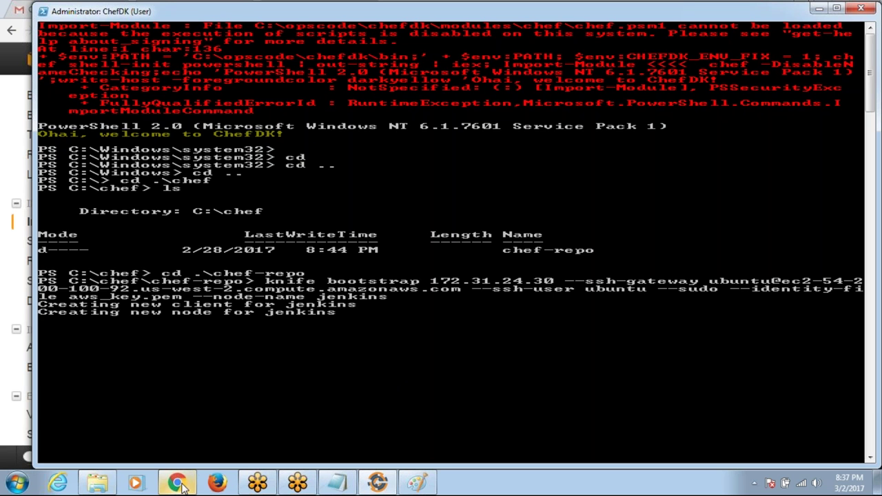
mouse_move(179, 485)
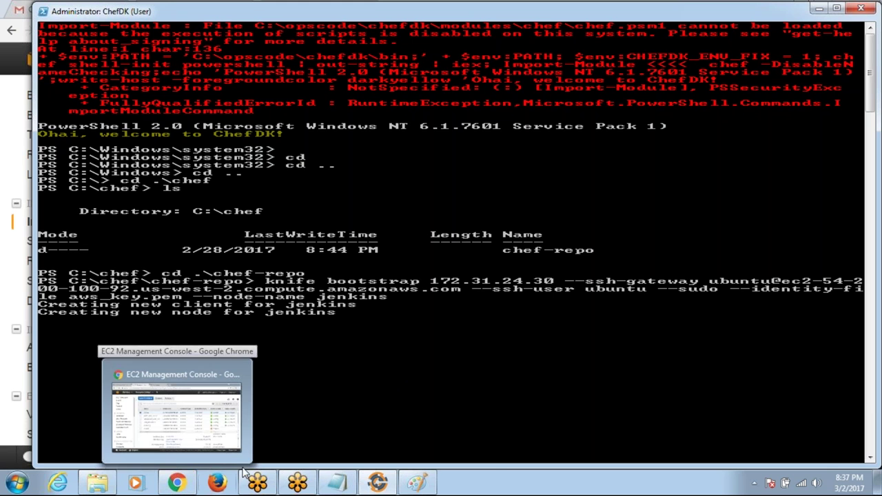
mouse_move(414, 470)
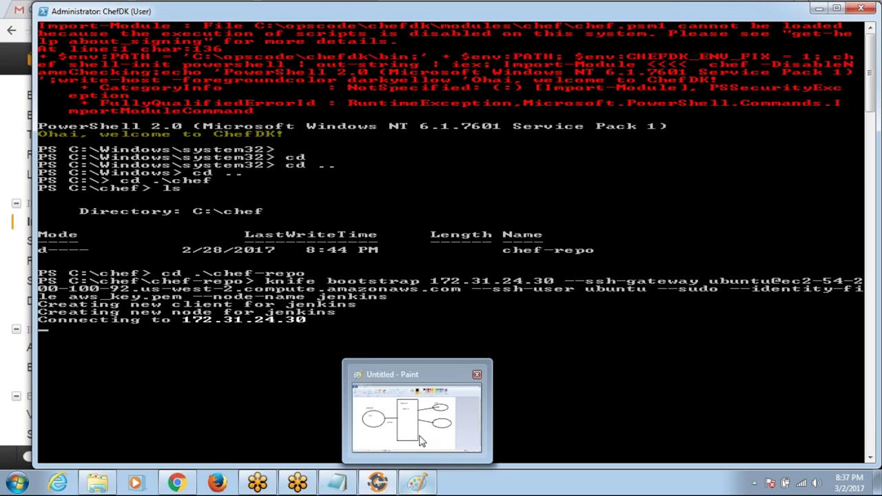
left_click(422, 441)
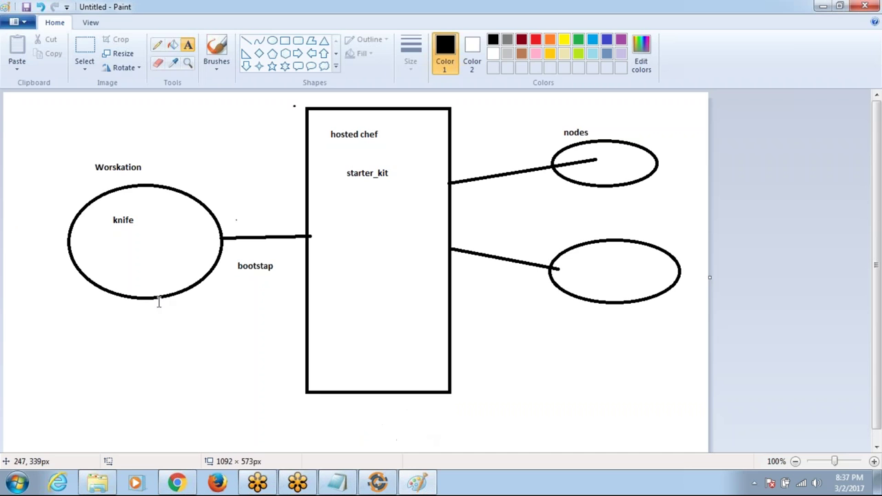
left_click(122, 215)
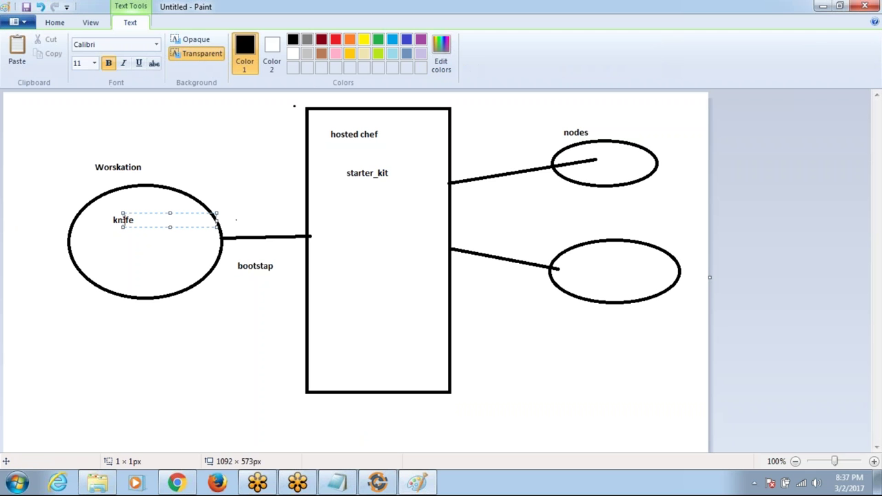
left_click(364, 172)
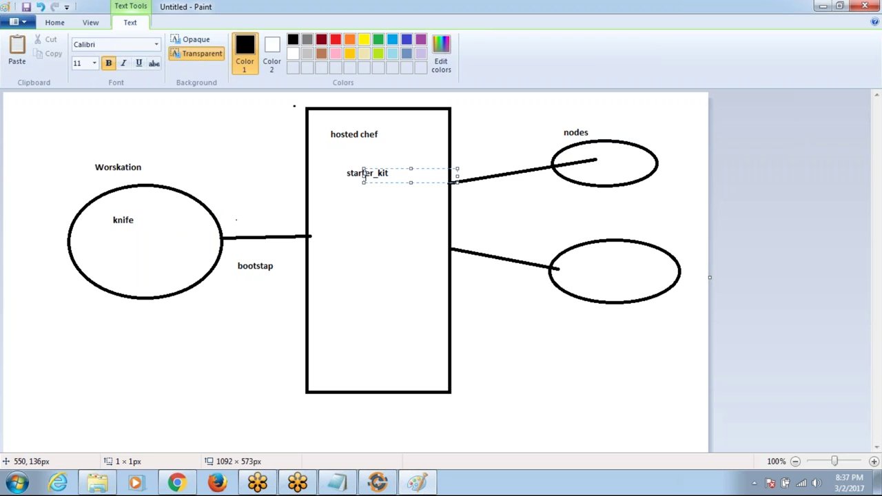
left_click(337, 195)
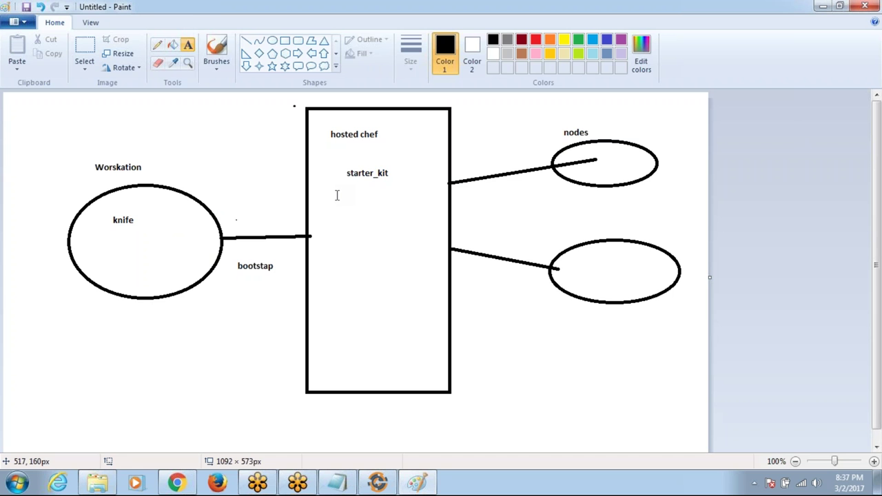
key("alt+Tab")
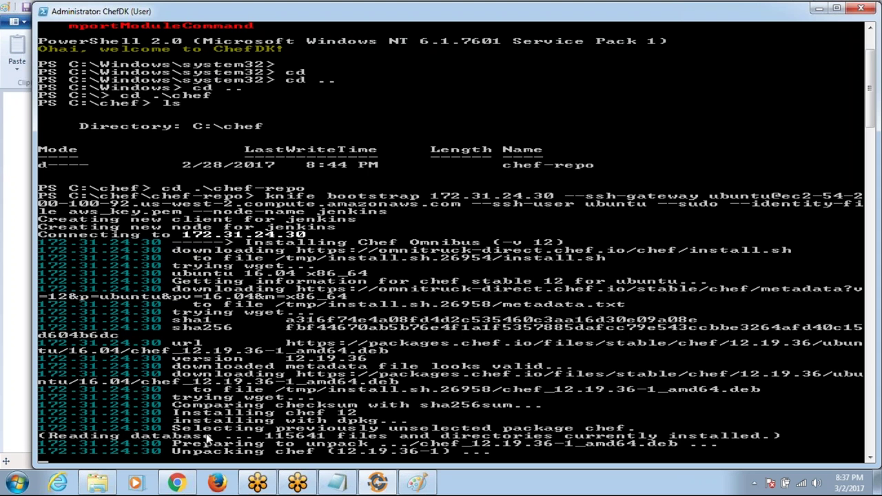
Step: Open the Chef Manage Nodes page in Chrome and reload it
left_click(177, 482)
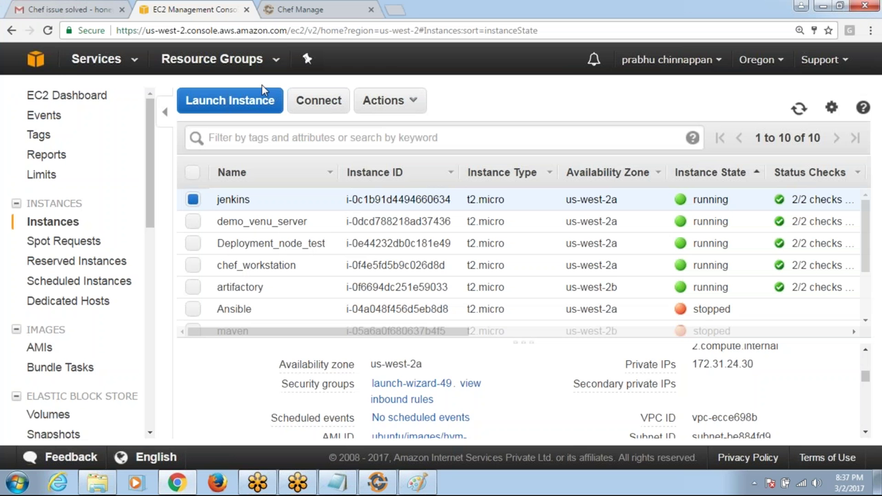
left_click(299, 8)
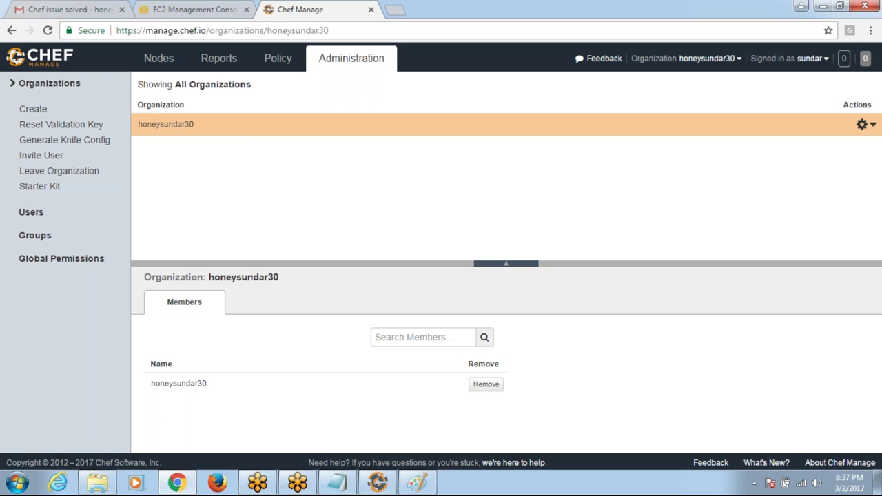
left_click(158, 58)
left_click(234, 30)
key("Return")
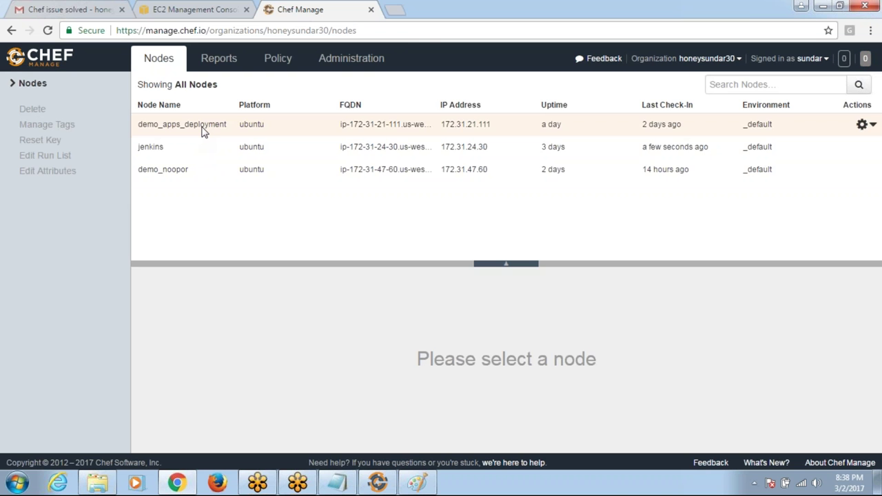
Step: Inspect the demo_apps_deployment, jenkins and demo_noopor node details
left_click(203, 132)
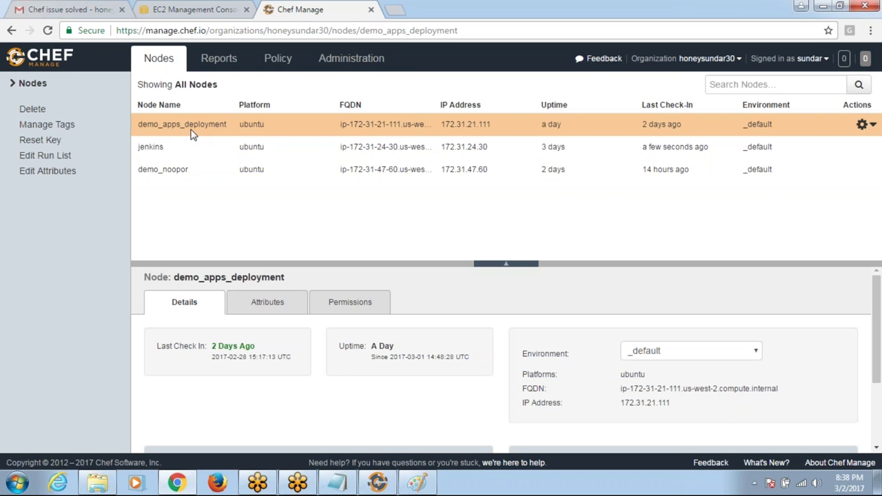
left_click(166, 157)
left_click(162, 173)
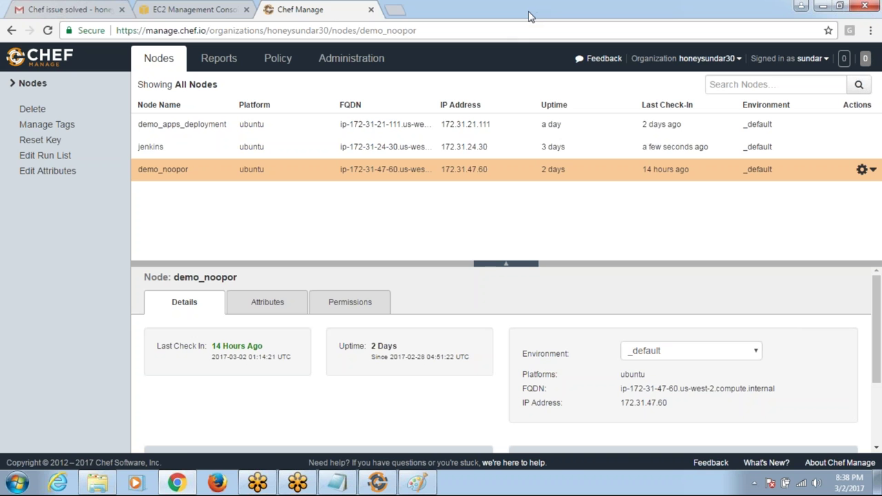
left_click(372, 485)
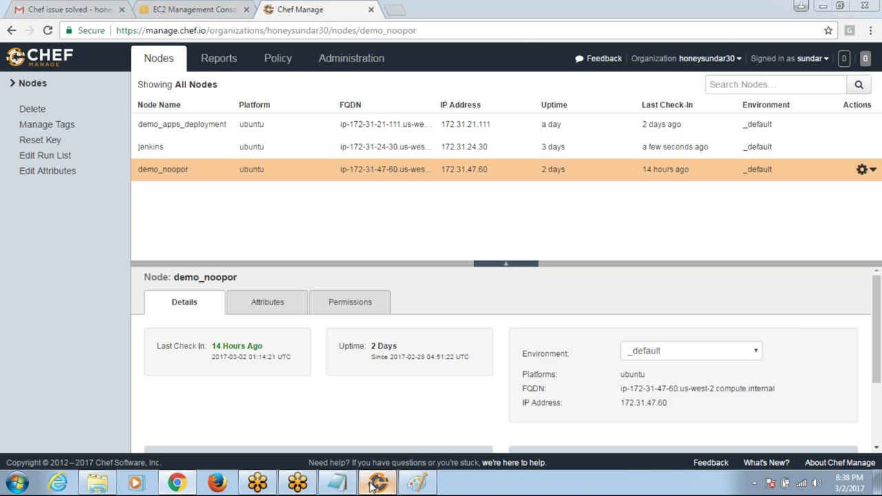
Step: In the Paint chef diagram, add 'run list :', 'cookbook ?', 'recipe ?', 'resource ?' under starter_kit, then begin typing 'instal' before run list
left_click(417, 484)
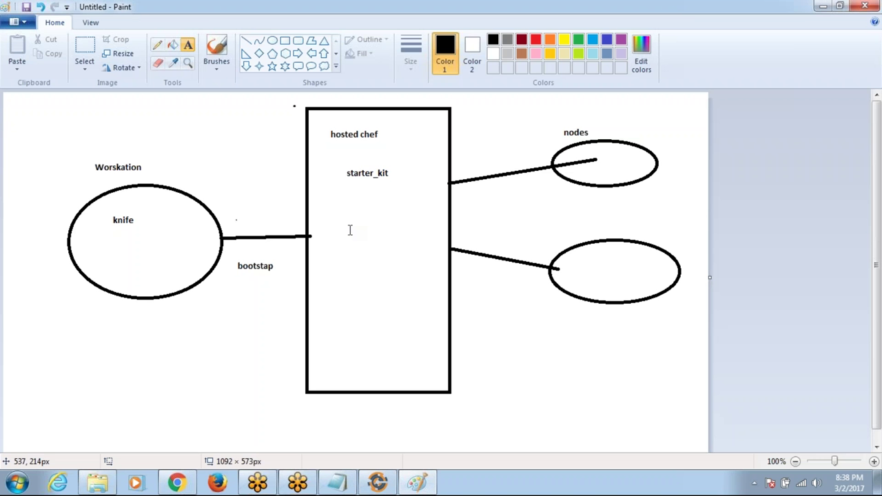
left_click(347, 200)
type("run list :")
key("Return")
key("Return")
type("cook")
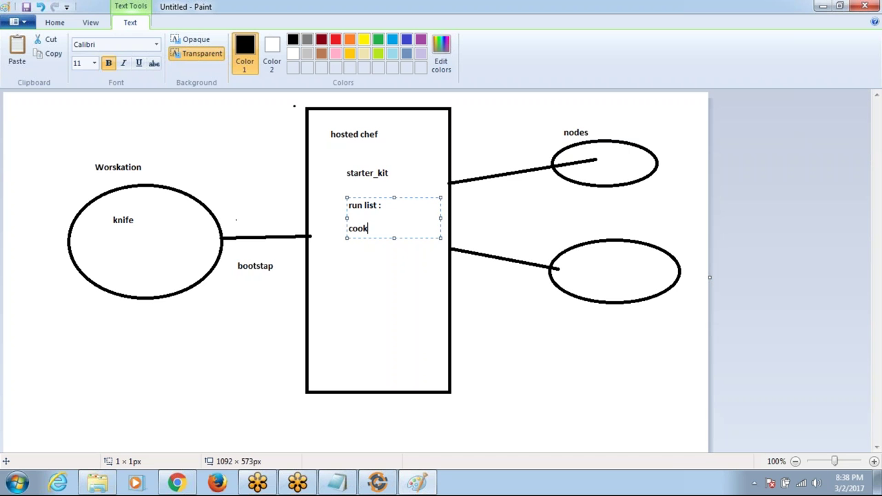
type("book ?")
key("Return")
key("Return")
type("recipe ?")
key("Return")
key("Return")
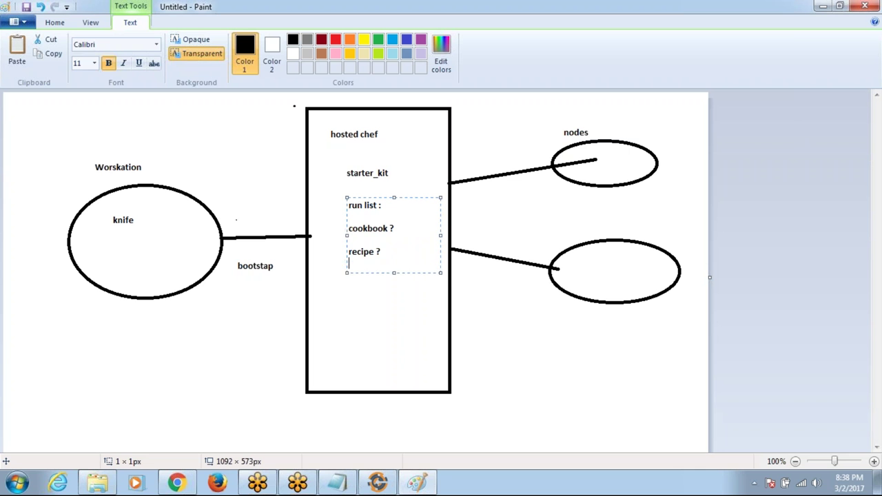
type("resource ?")
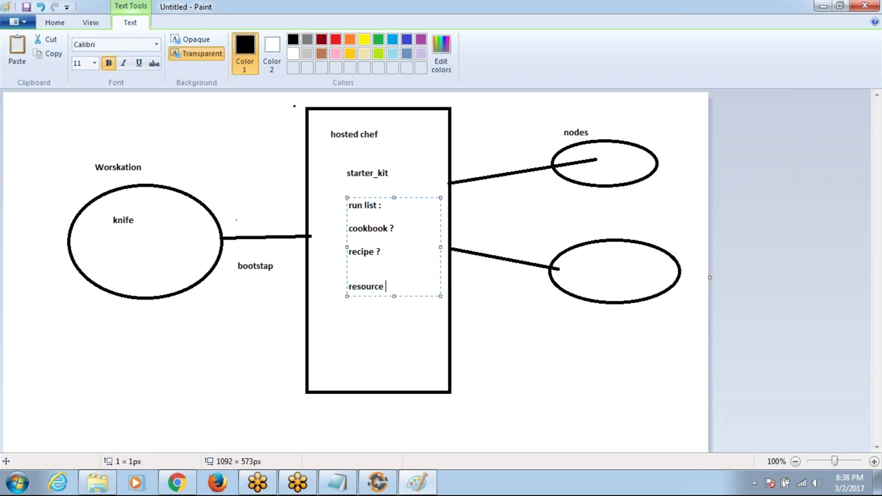
key("Return")
key("Return")
left_click(349, 204)
type("instal")
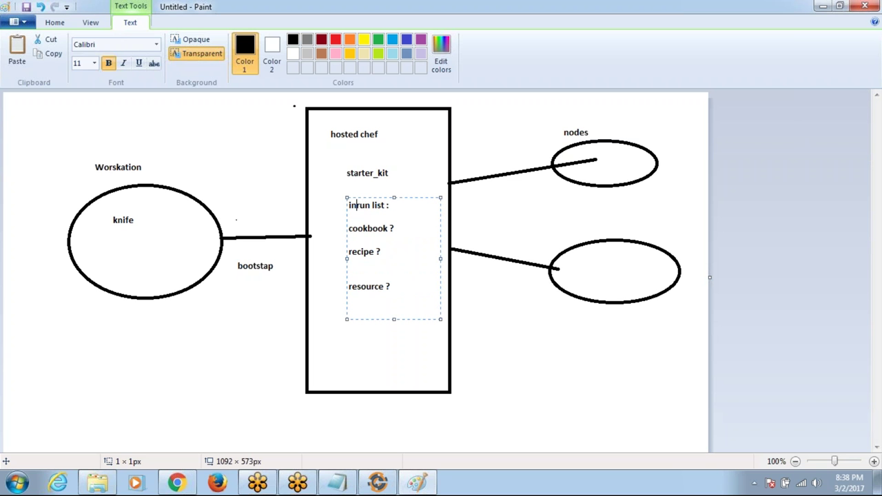
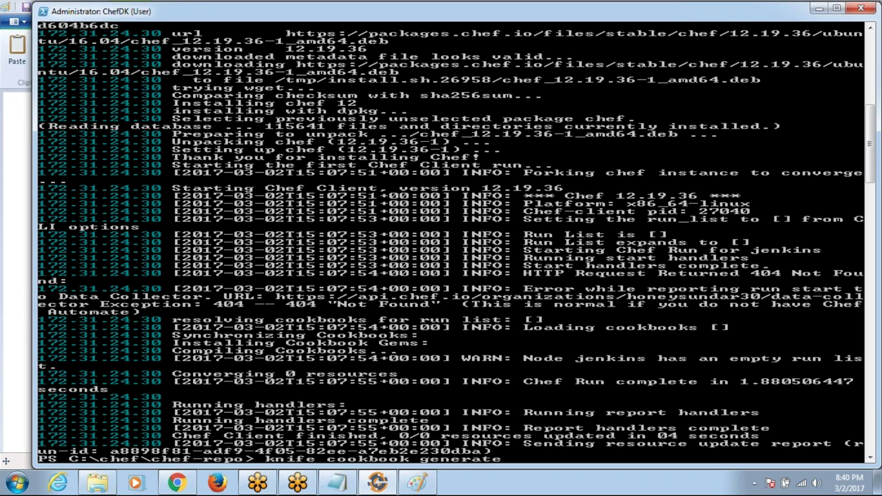
Step: Run knife cookbook generate demo_siva, which fails with an unknown-subcommand error
type("demo_siva")
key("Return")
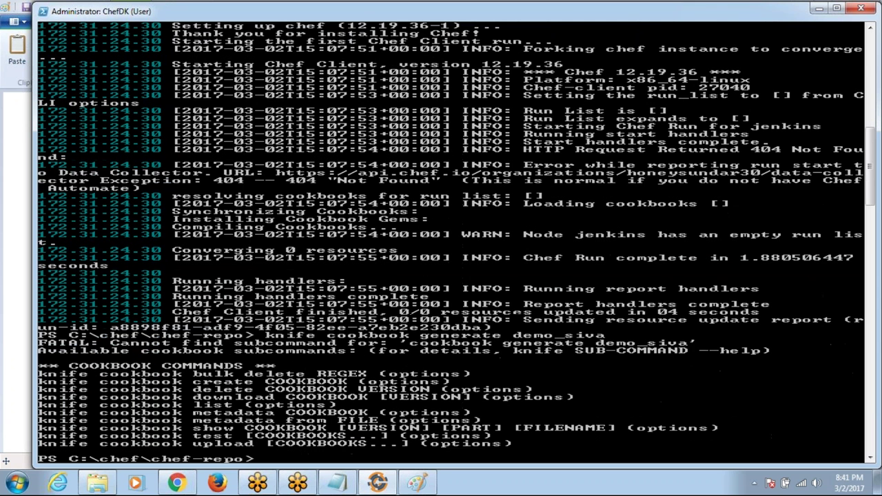
left_click(97, 484)
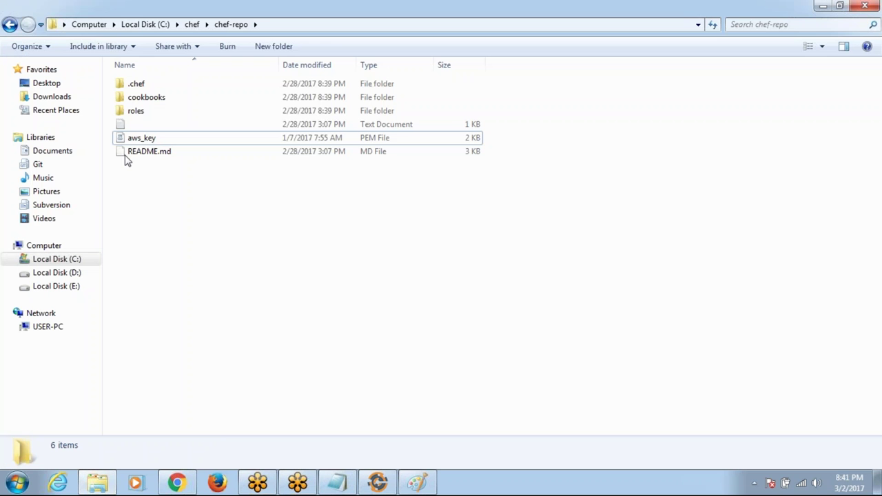
left_click(144, 101)
double_click(144, 100)
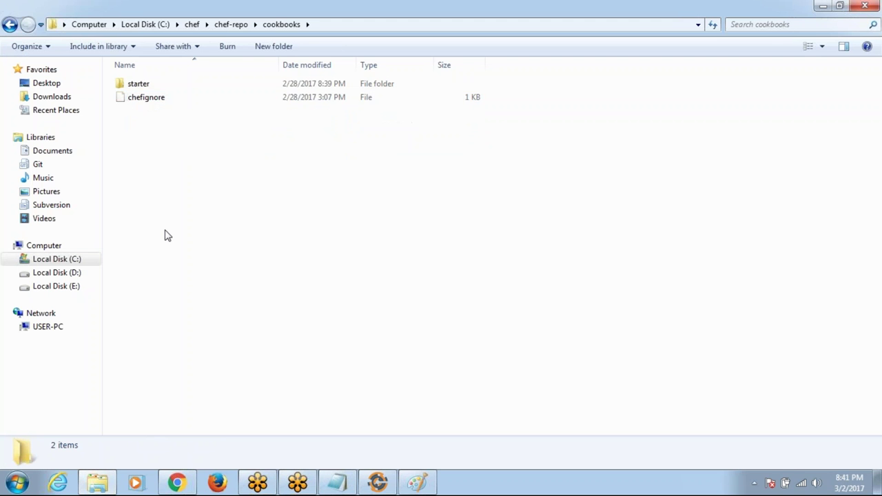
double_click(143, 84)
left_click(231, 24)
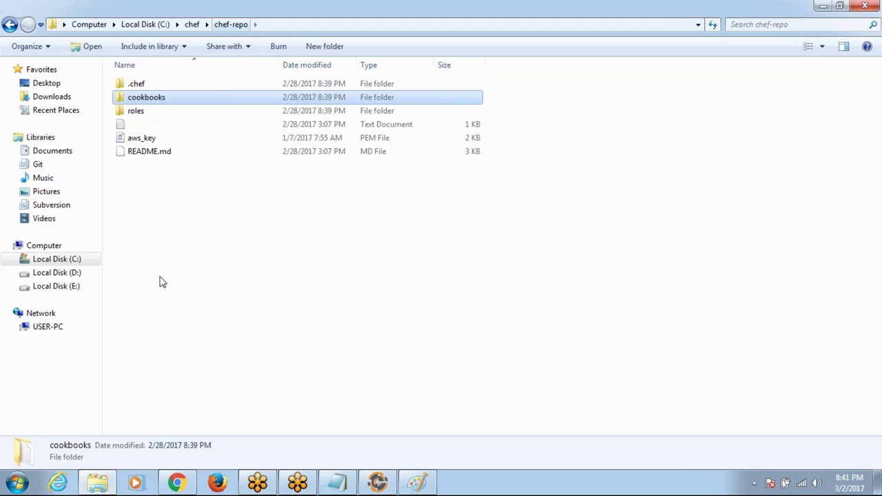
left_click(191, 24)
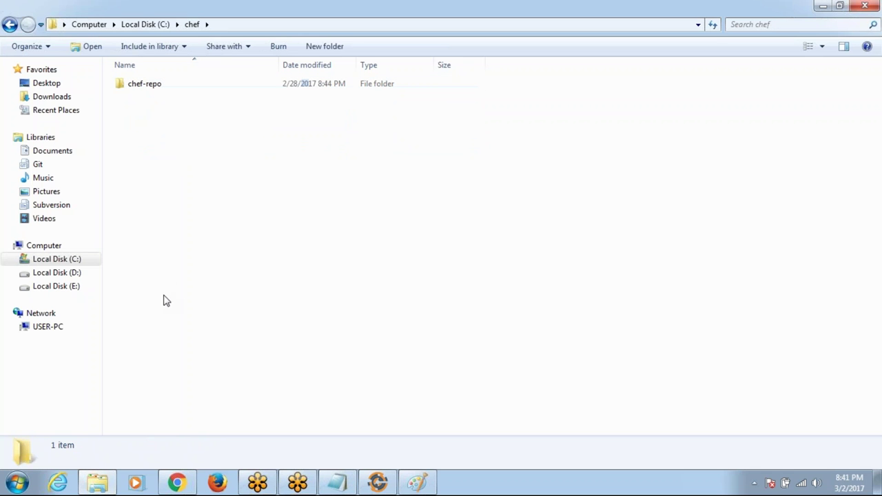
double_click(146, 86)
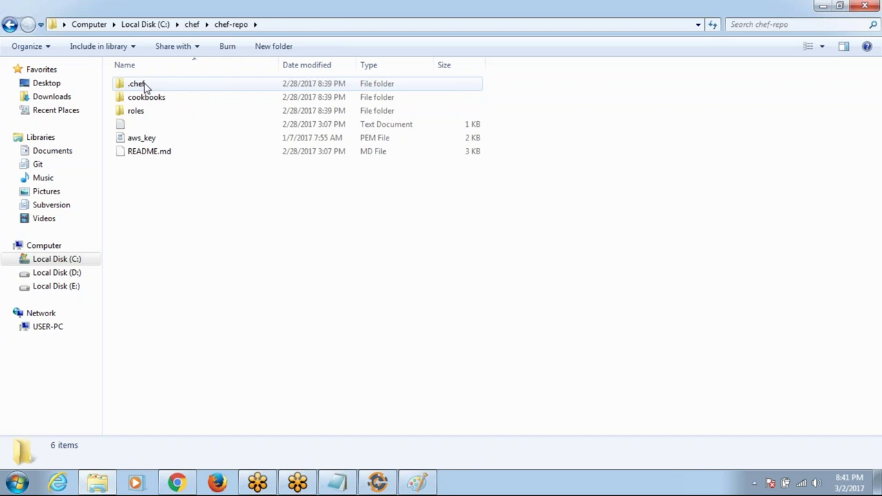
double_click(155, 98)
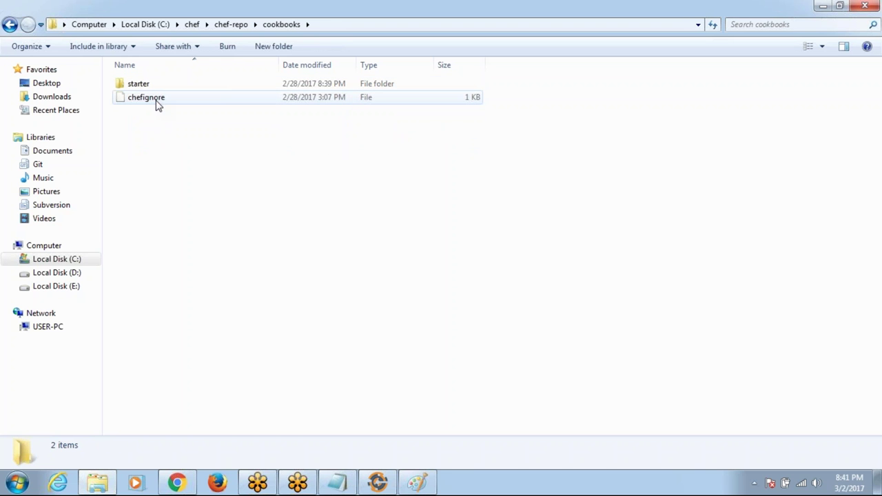
double_click(153, 87)
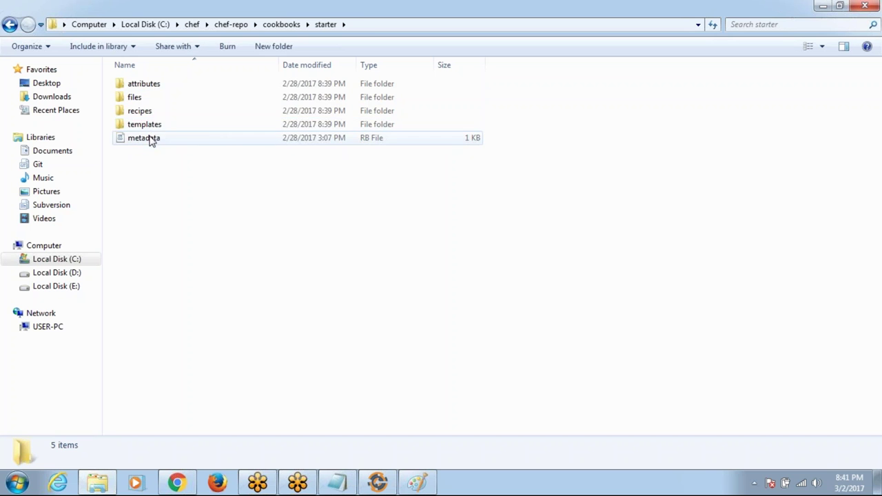
left_click(152, 115)
double_click(140, 110)
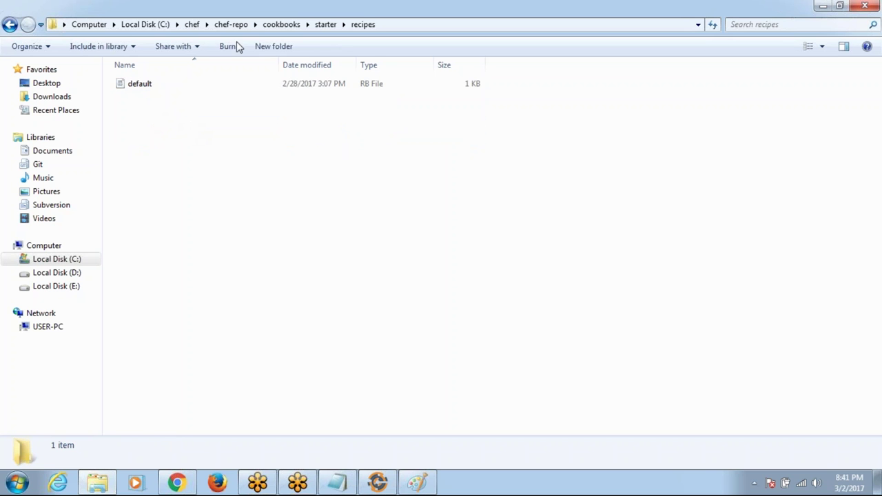
left_click(267, 23)
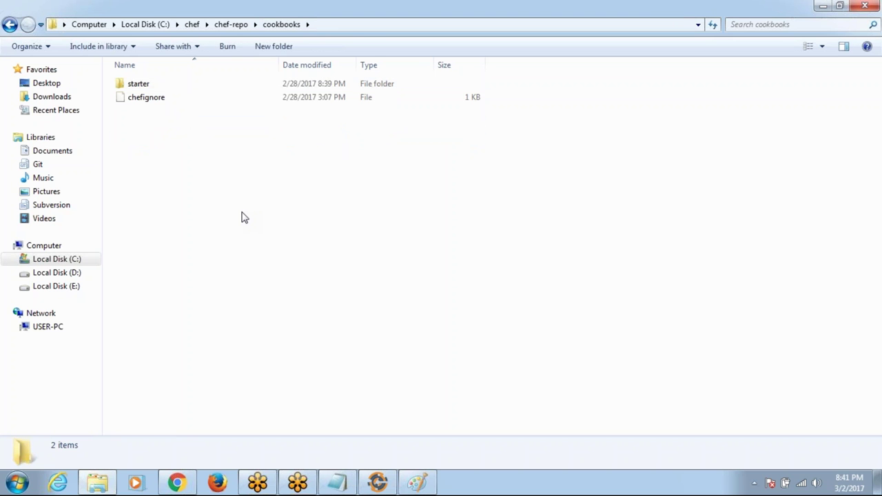
key("alt+Tab")
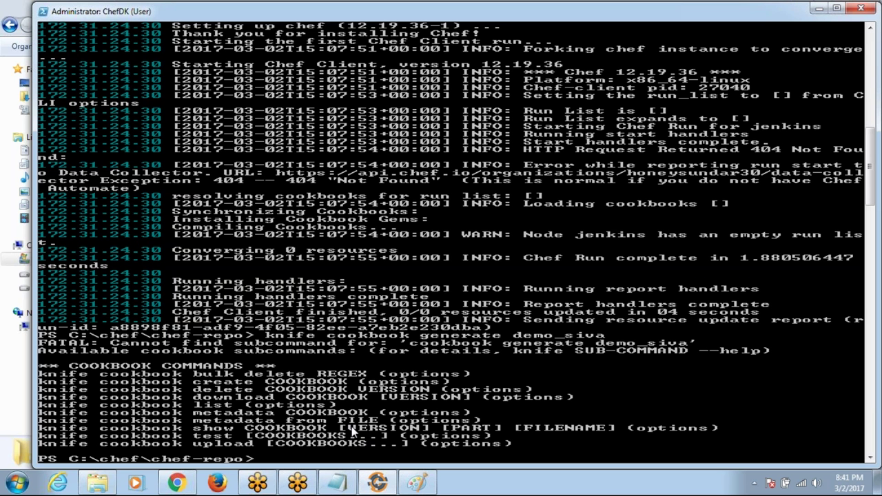
Step: Edit the previous command into knife cookbook create demo_siva and run it
key("Up")
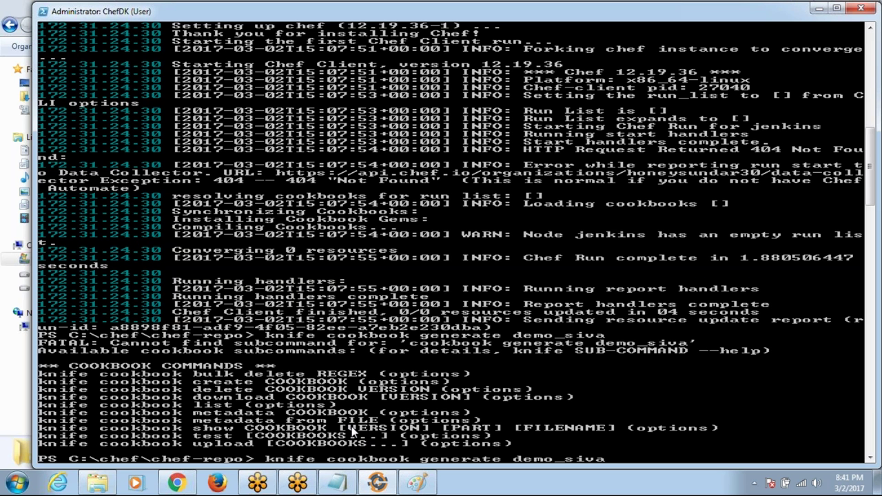
key("Left")
key("Left")
key("Left")
key("Left")
key("Left")
key("Left")
key("Left")
key("Left")
key("Left")
key("Left")
key("BackSpace")
key("BackSpace")
key("BackSpace")
key("BackSpace")
key("BackSpace")
key("BackSpace")
key("BackSpace")
key("BackSpace")
key("BackSpace")
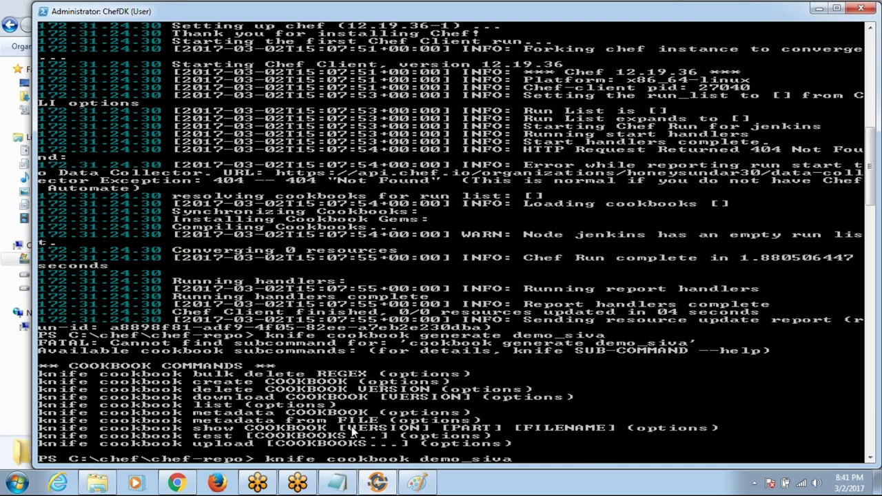
type("create")
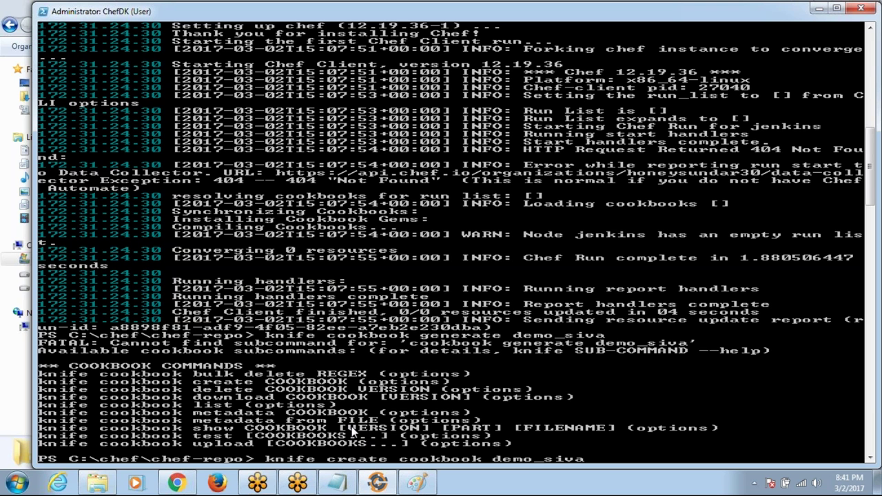
key("Return")
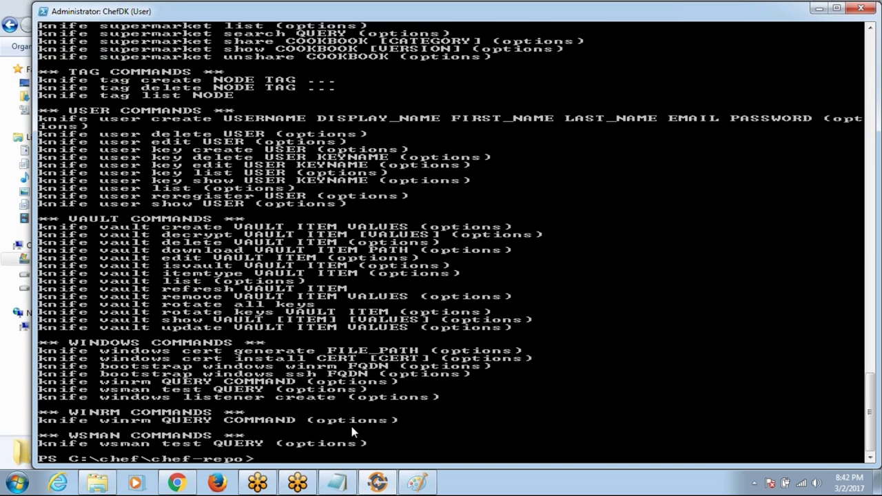
Step: Run knife cookbook create demo_siva again so demo_siva appears under chef-repo\cookbooks
key("Up")
key("Left")
key("Left")
key("Left")
key("Left")
key("Left")
key("Left")
key("Left")
key("Left")
key("Left")
key("Left")
key("Left")
key("Left")
key("Left")
key("Left")
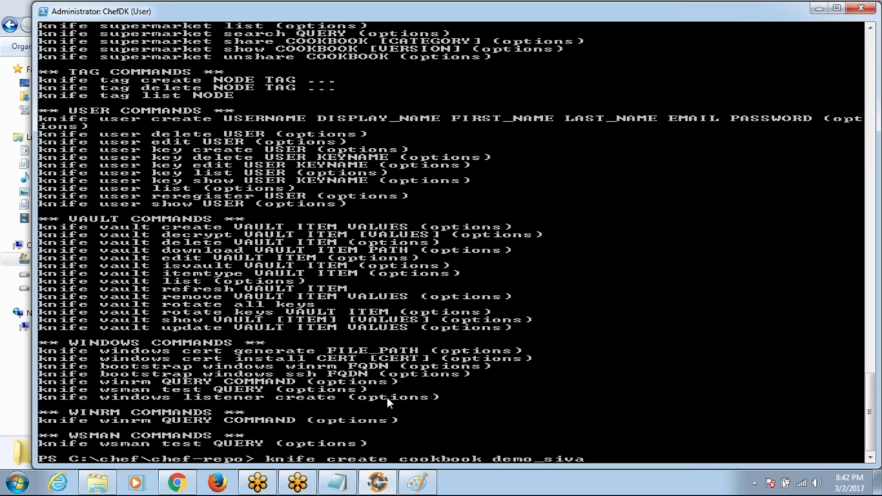
left_click_drag(872, 396, 876, 125)
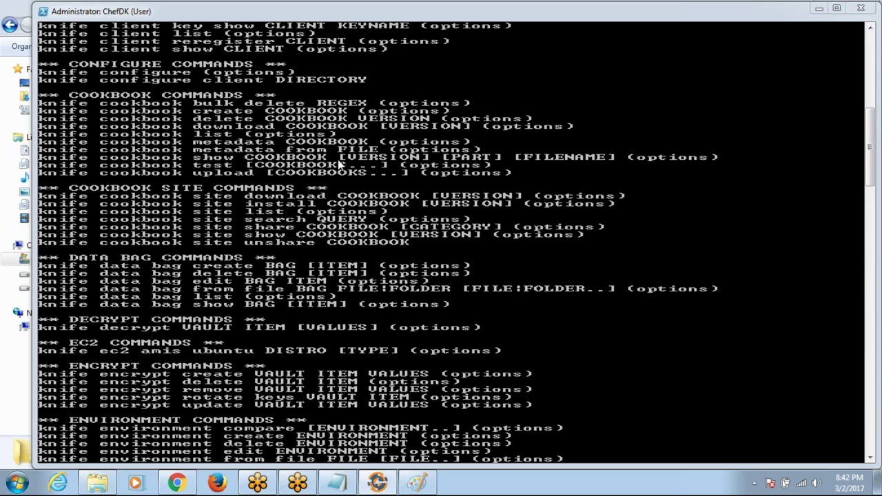
key("alt+Tab")
key("alt+Tab")
key("Right")
key("Right")
key("BackSpace")
key("BackSpace")
key("BackSpace")
key("BackSpace")
key("BackSpace")
key("BackSpace")
key("BackSpace")
key("BackSpace")
key("BackSpace")
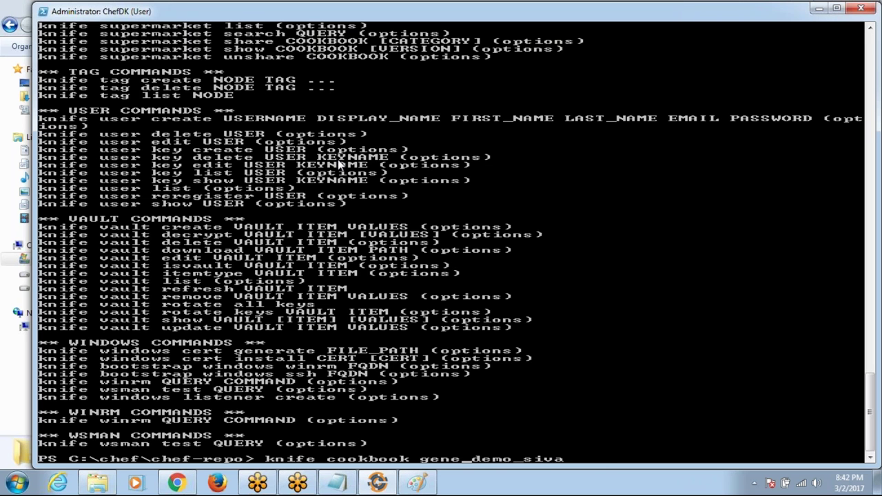
type("c")
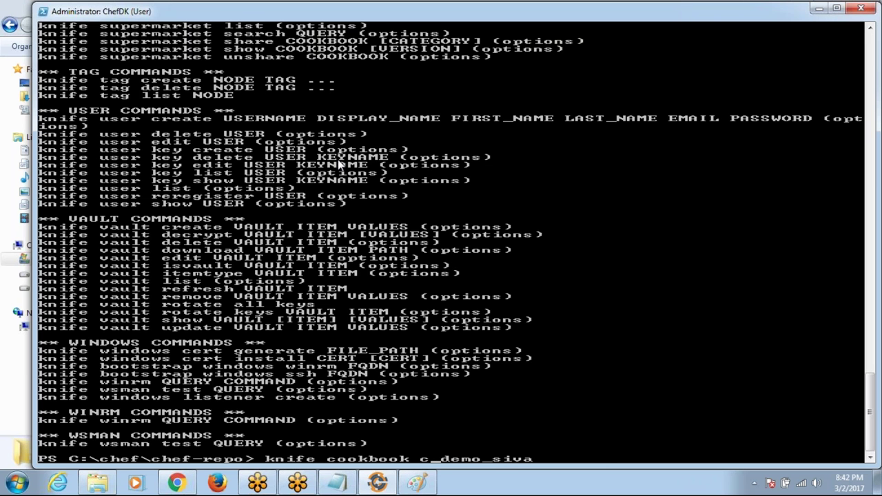
type("r")
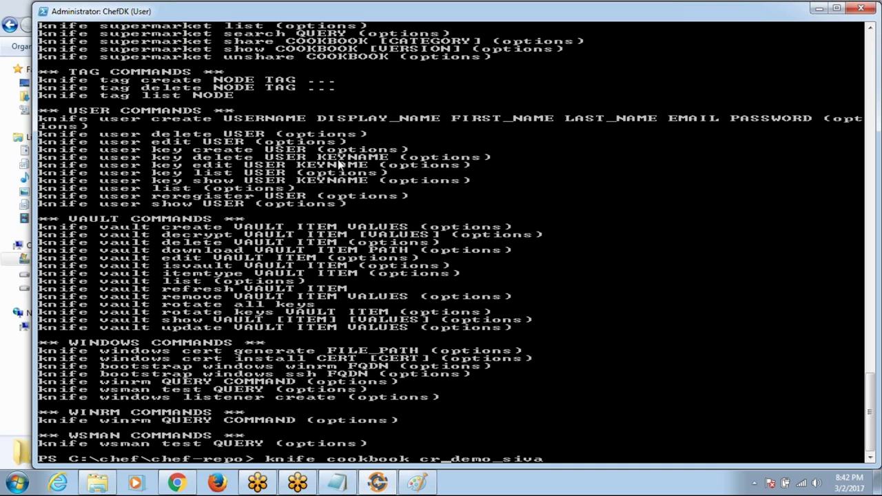
type("ea")
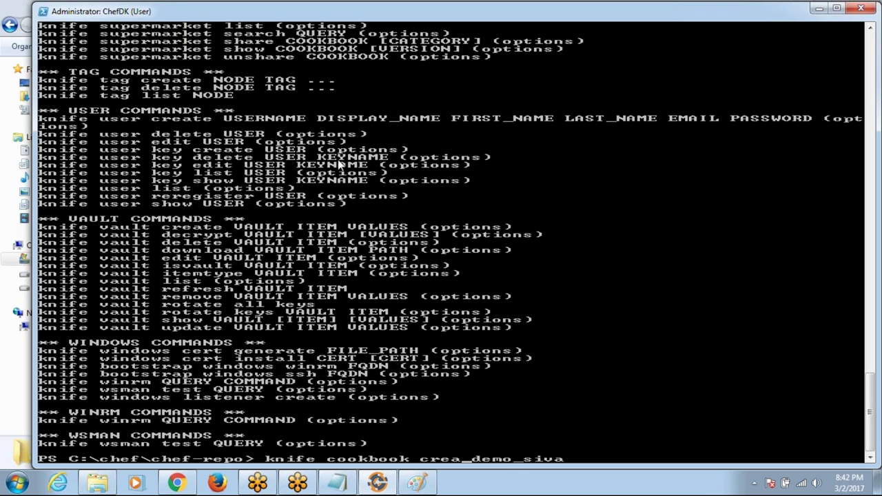
type("te")
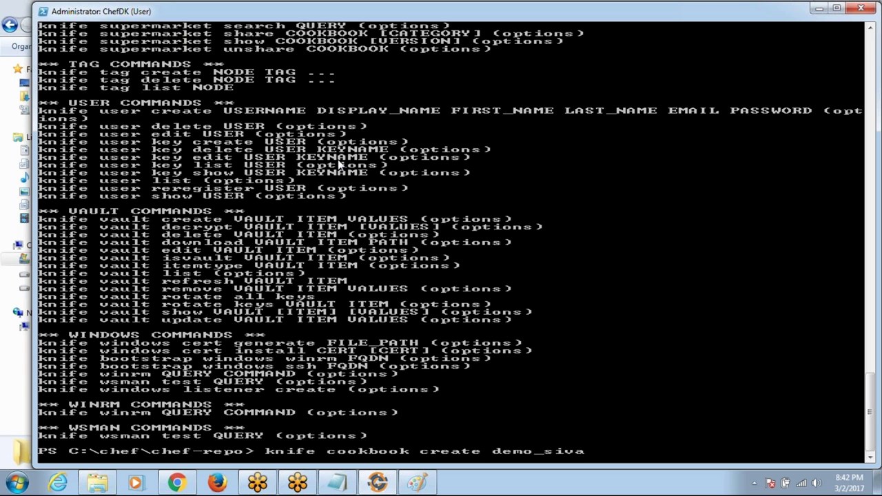
key("Return")
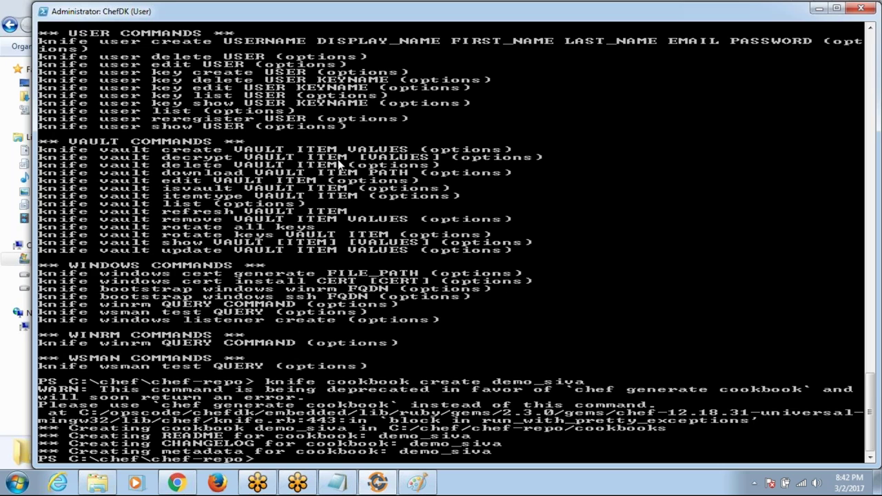
key("alt+Tab")
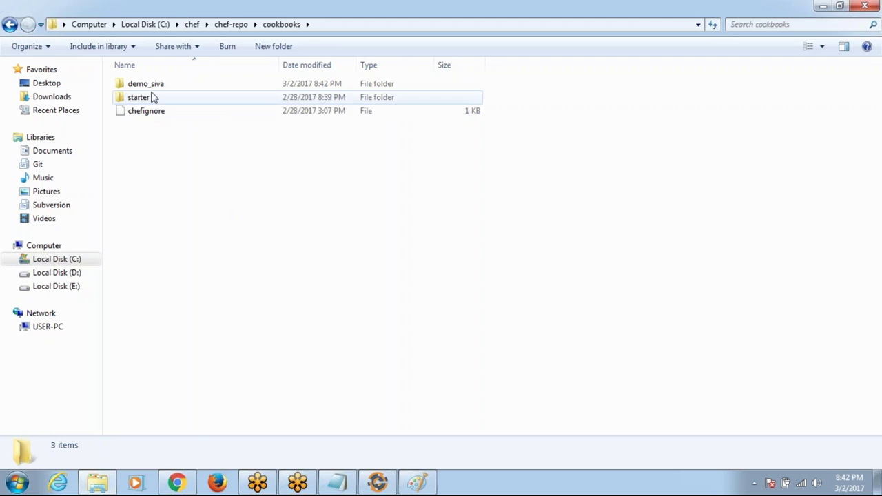
Step: Open demo_siva\recipes\default.rb in WordPad, showing only its generated header comments
left_click(156, 88)
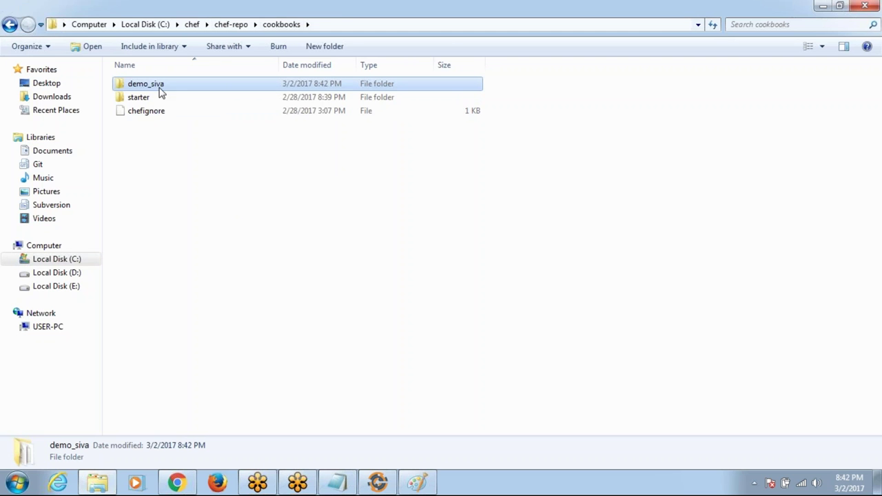
double_click(133, 89)
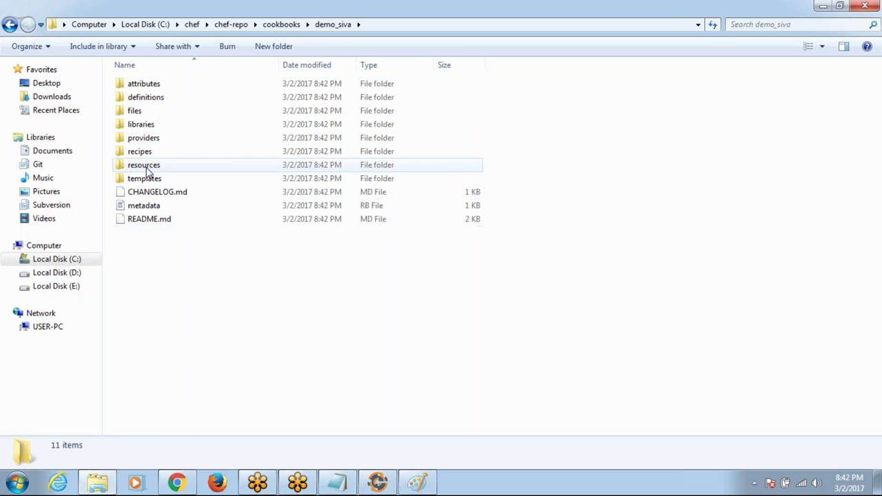
double_click(141, 152)
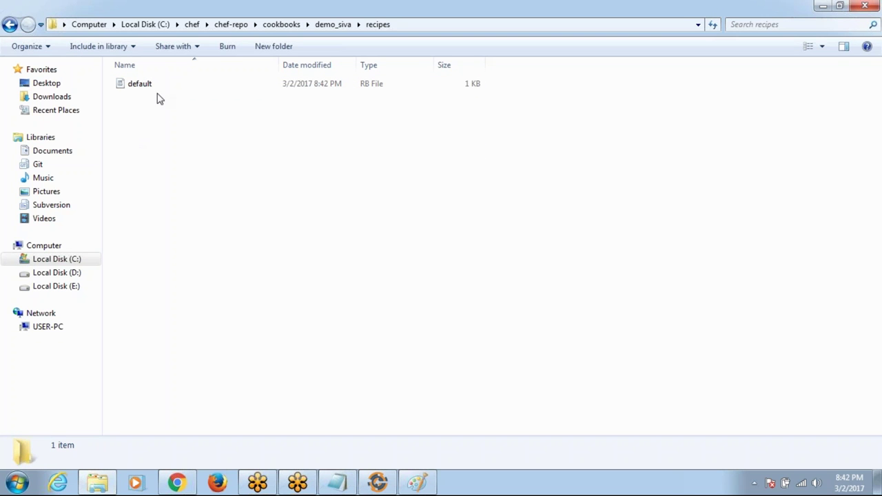
left_click(281, 26)
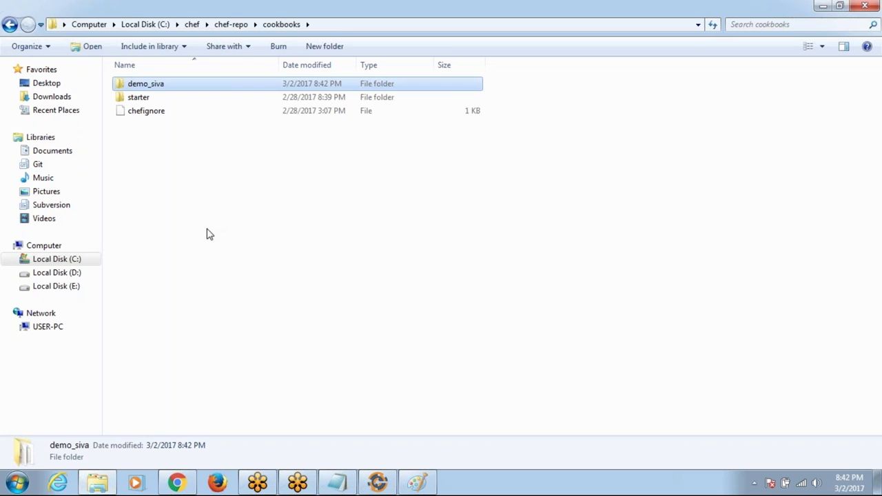
double_click(163, 88)
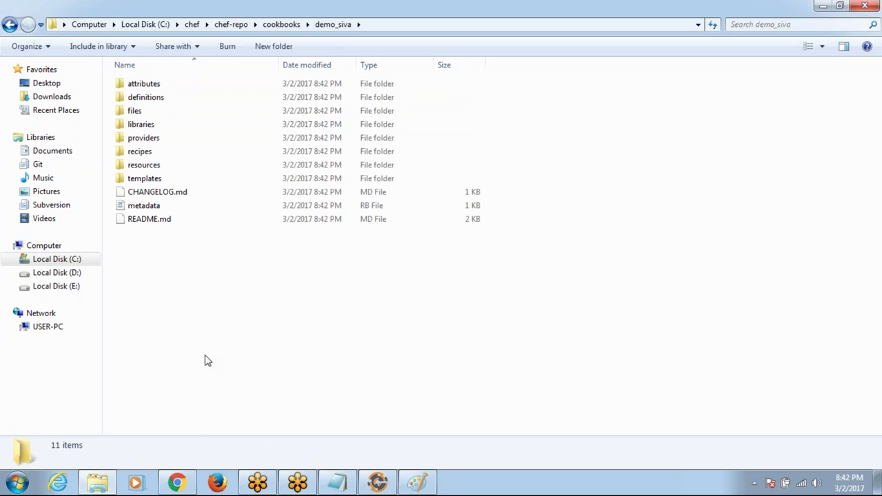
left_click(144, 154)
double_click(145, 155)
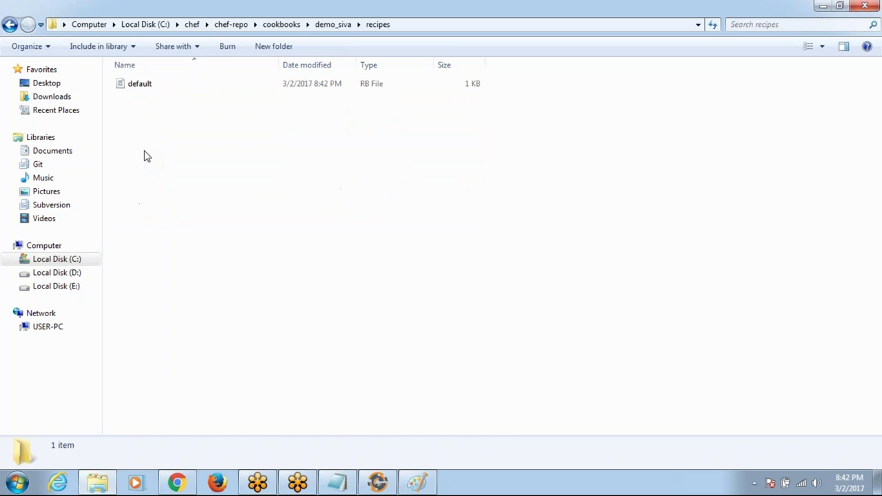
left_click(141, 91)
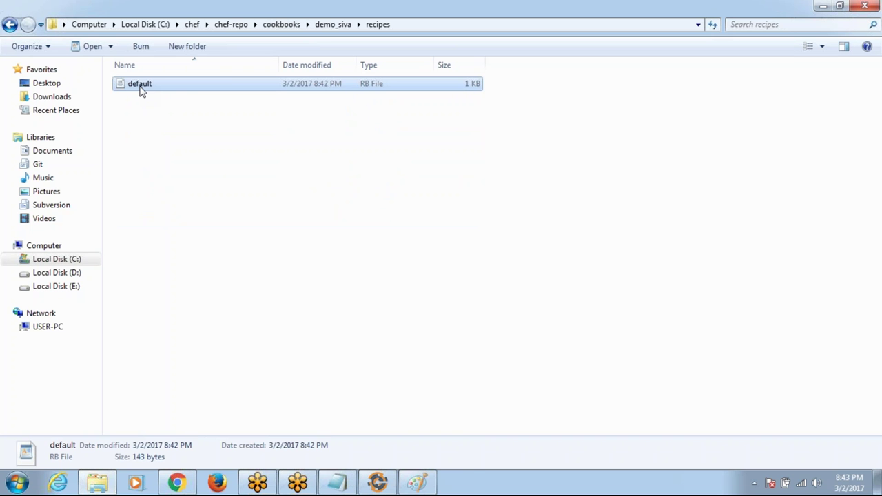
double_click(141, 91)
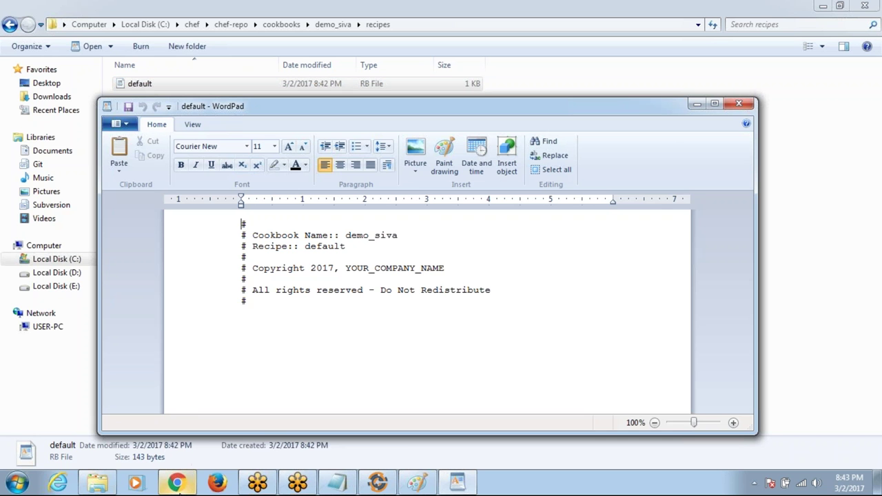
left_click(177, 482)
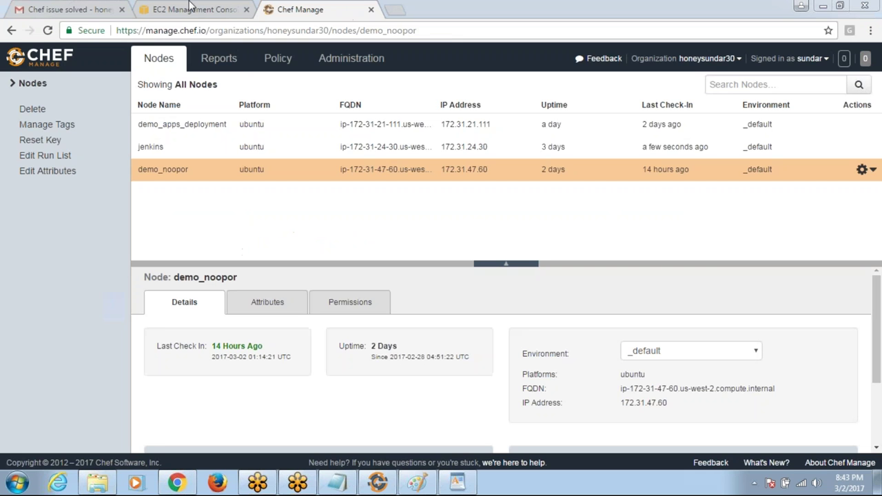
Step: Search Google for 'file resource chef example'
left_click(397, 12)
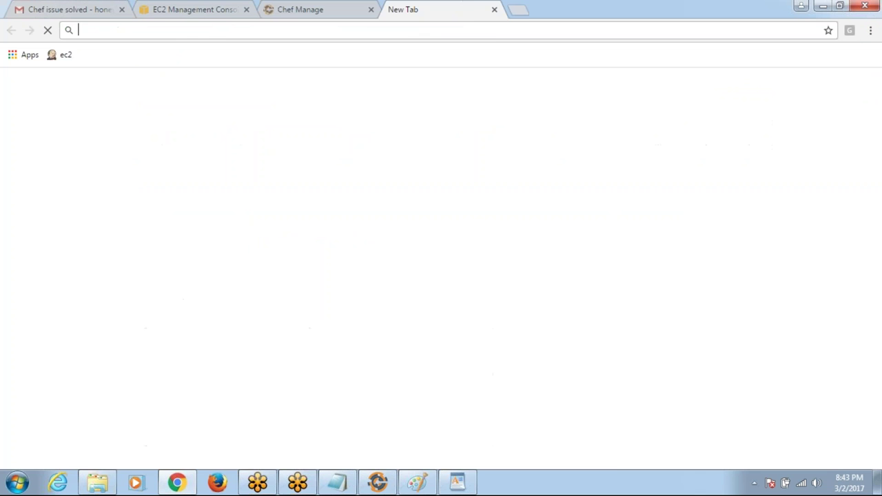
type("g")
key("Return")
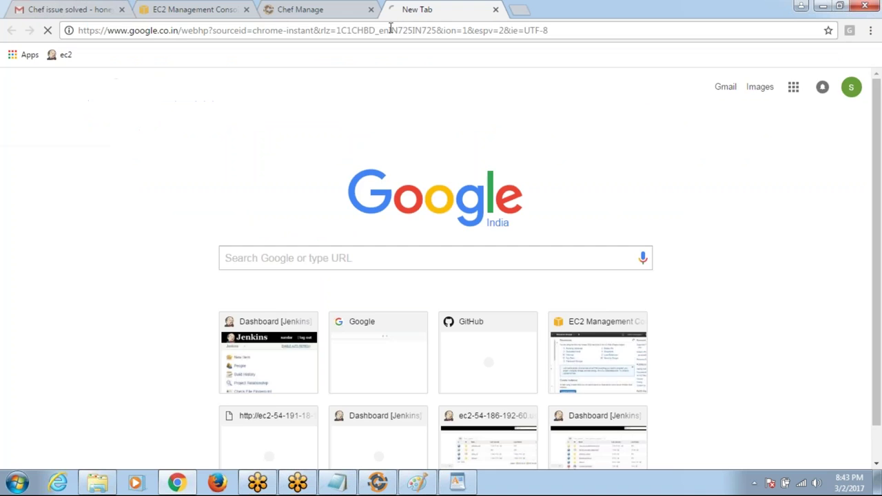
type("file rec")
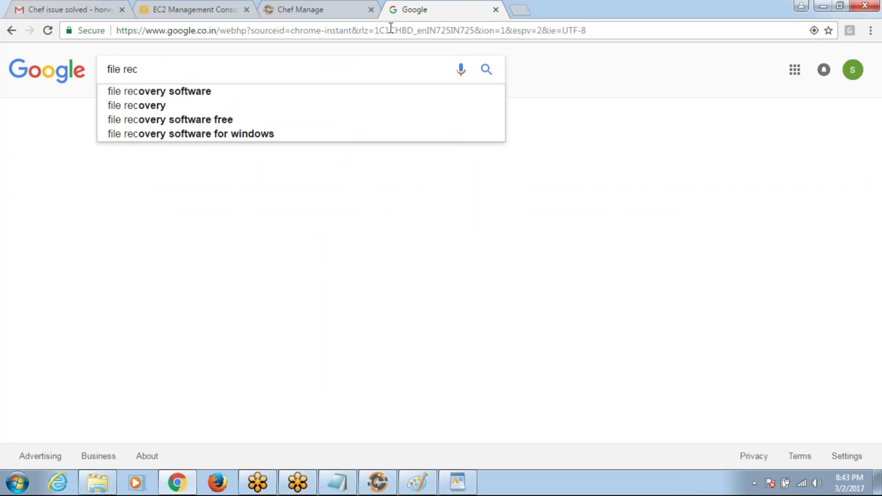
key("Down")
key("BackSpace")
key("BackSpace")
key("BackSpace")
key("BackSpace")
key("BackSpace")
key("BackSpace")
key("BackSpace")
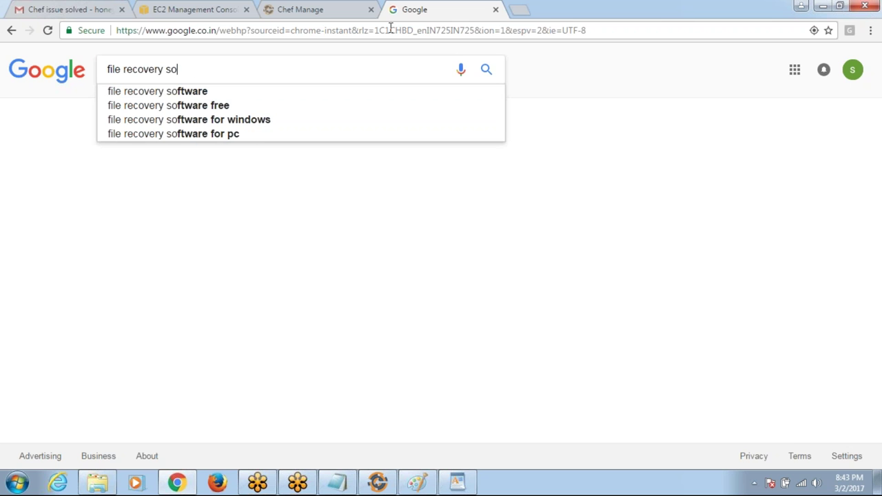
key("BackSpace")
key("BackSpace")
key("BackSpace")
key("BackSpace")
key("BackSpace")
key("BackSpace")
key("BackSpace")
key("BackSpace")
type("s")
key("Down")
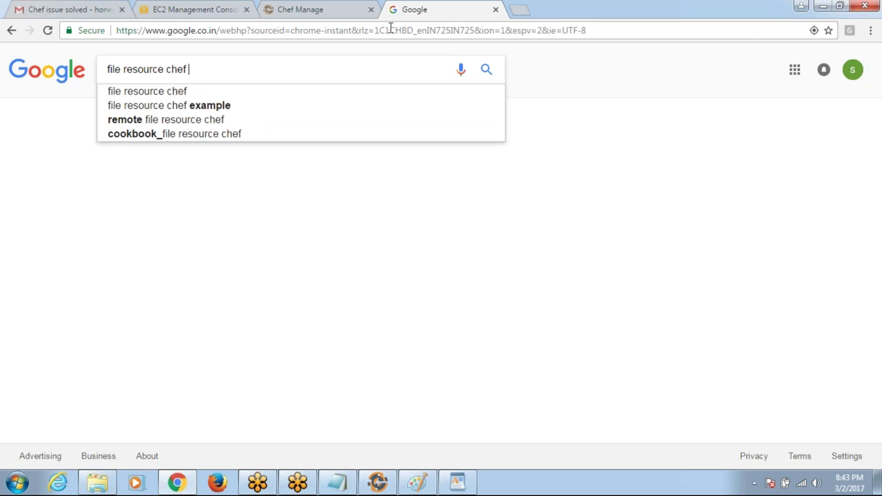
key("Down")
key("Down")
key("Return")
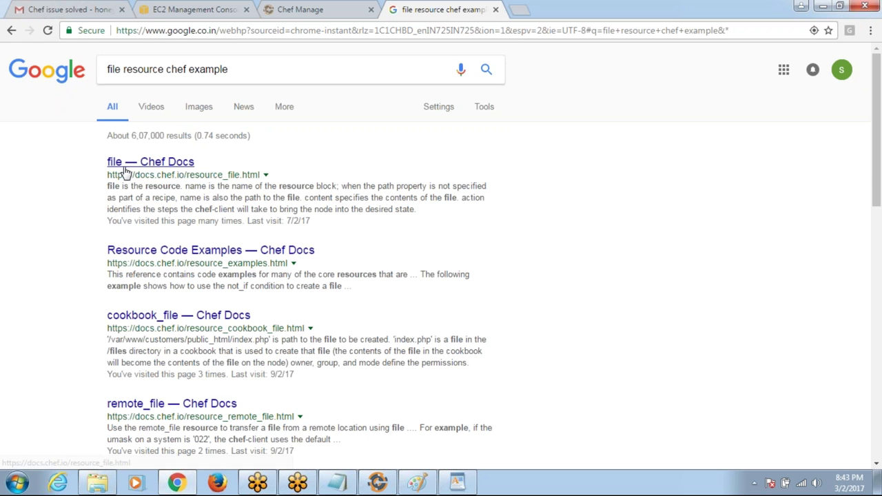
Step: Open the file — Chef Docs result and select its example file resource code
middle_click(125, 167)
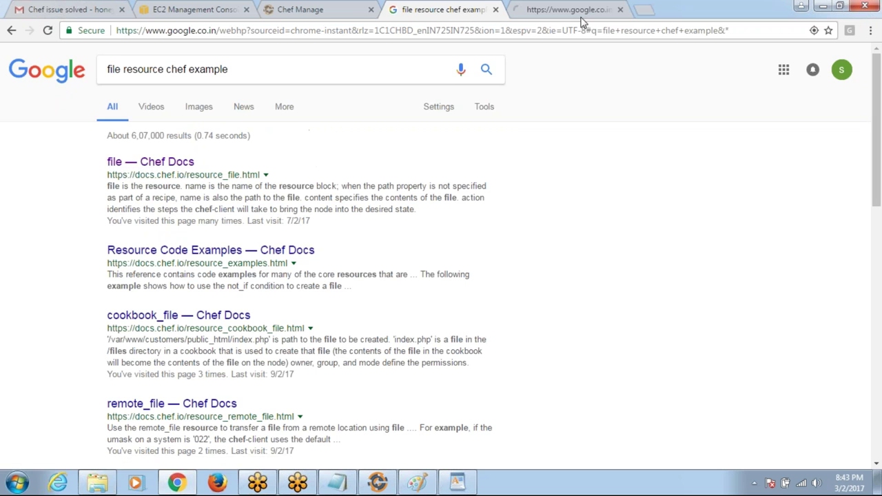
left_click(575, 11)
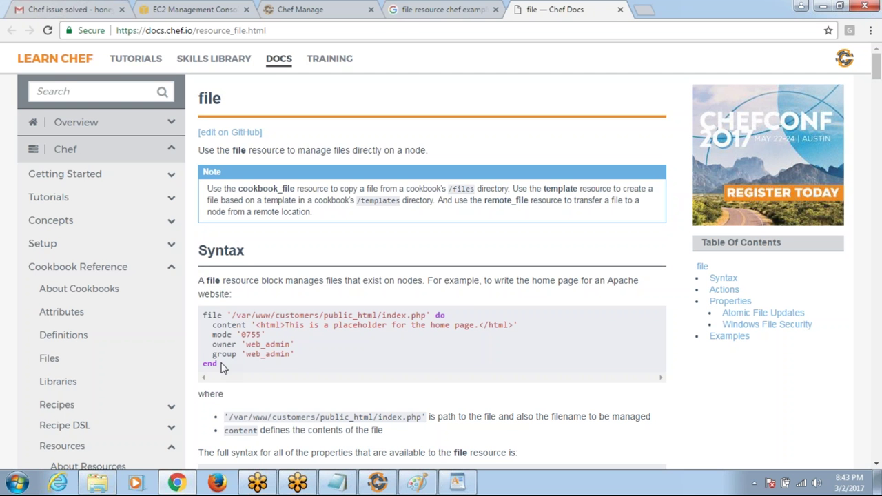
left_click_drag(218, 363, 202, 315)
key("ctrl+c")
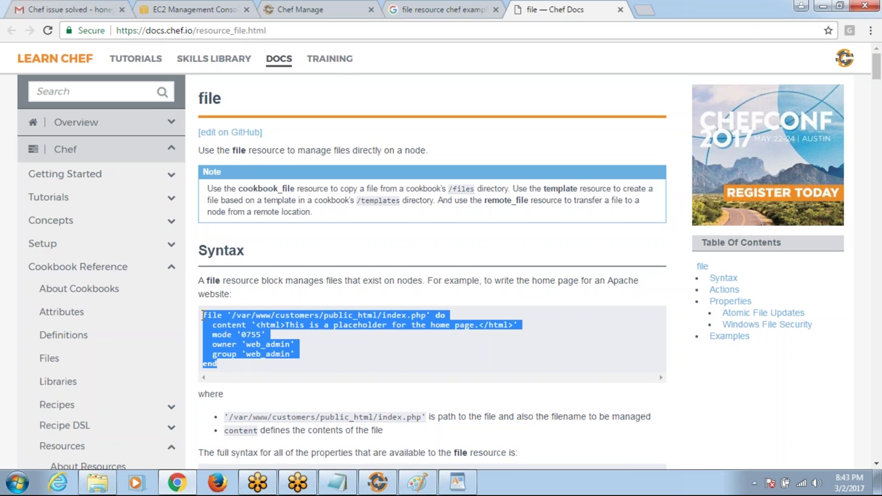
scroll(429, 292, "down", 3)
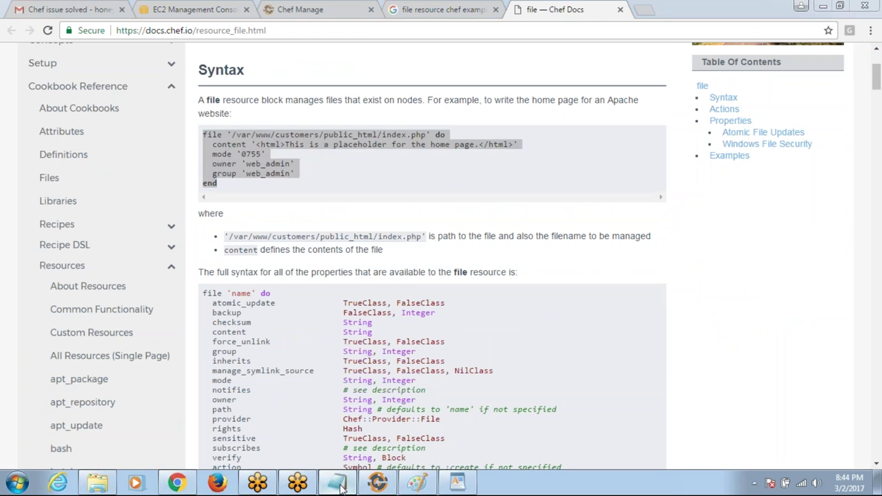
left_click(456, 482)
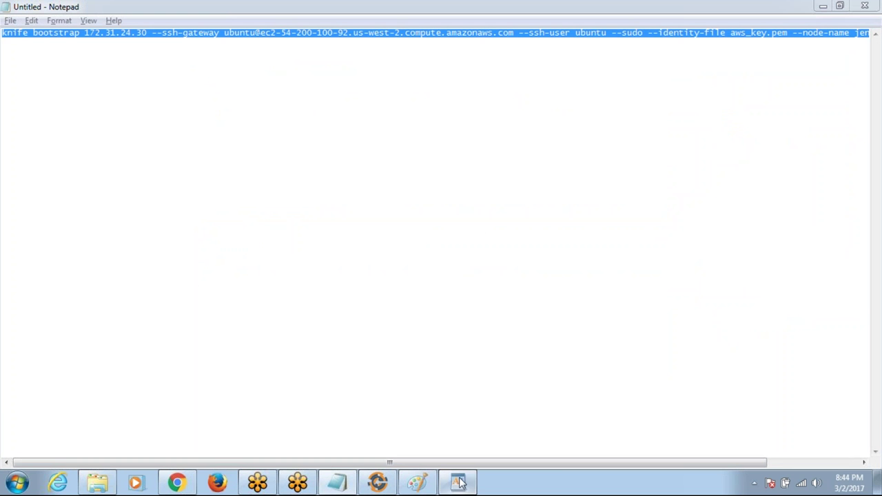
left_click(457, 482)
Step: Paste the index.php file resource into default.rb, set owner 'web_admin', and add a blank line above
key("ctrl+v")
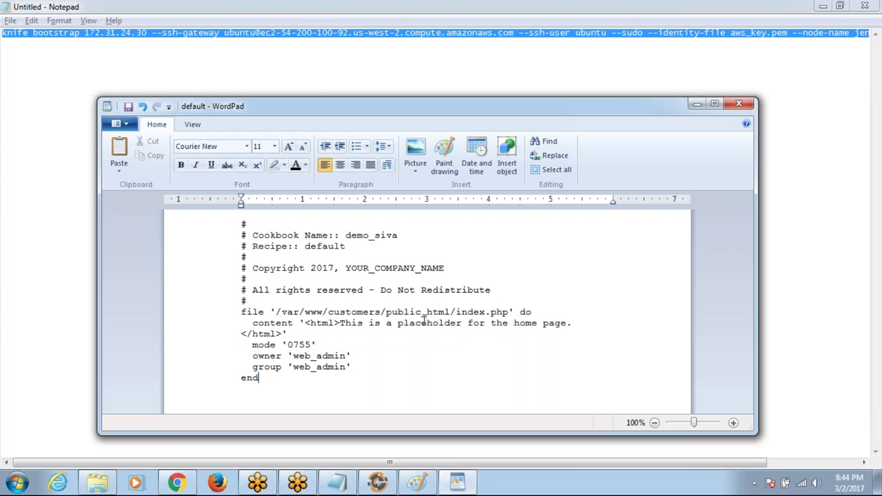
left_click(508, 312)
left_click(349, 356)
key("BackSpace")
key("BackSpace")
key("BackSpace")
key("BackSpace")
key("BackSpace")
key("BackSpace")
key("BackSpace")
type("b_admin")
left_click(377, 367)
left_click(241, 313)
key("Return")
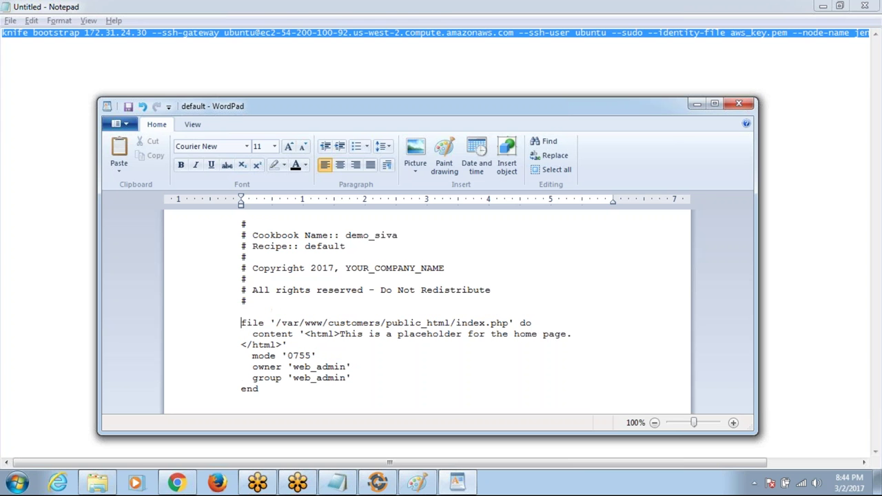
double_click(249, 322)
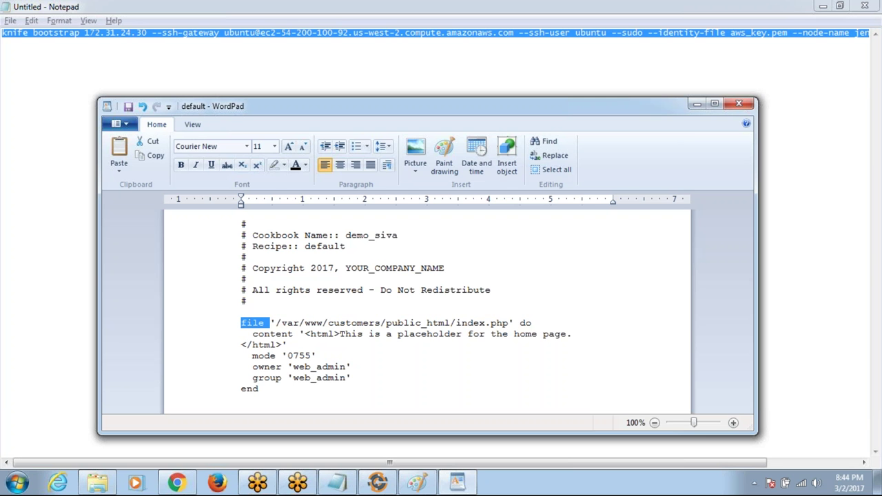
left_click(307, 356)
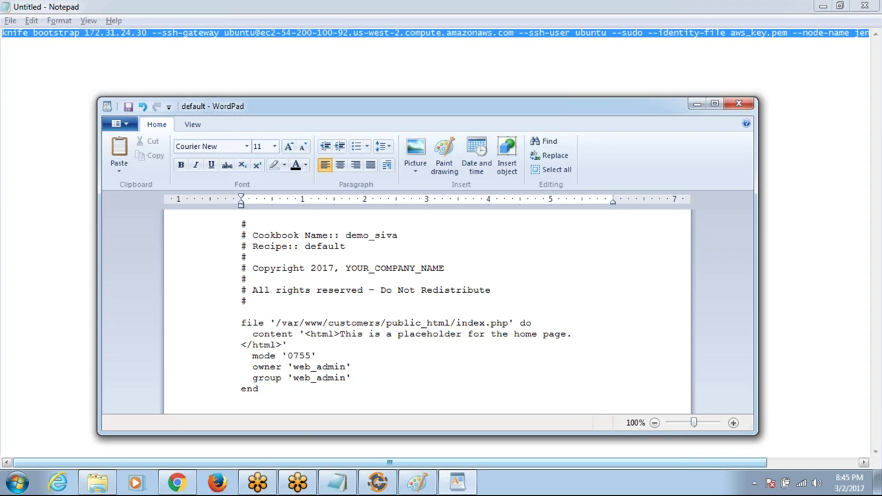
left_click(95, 486)
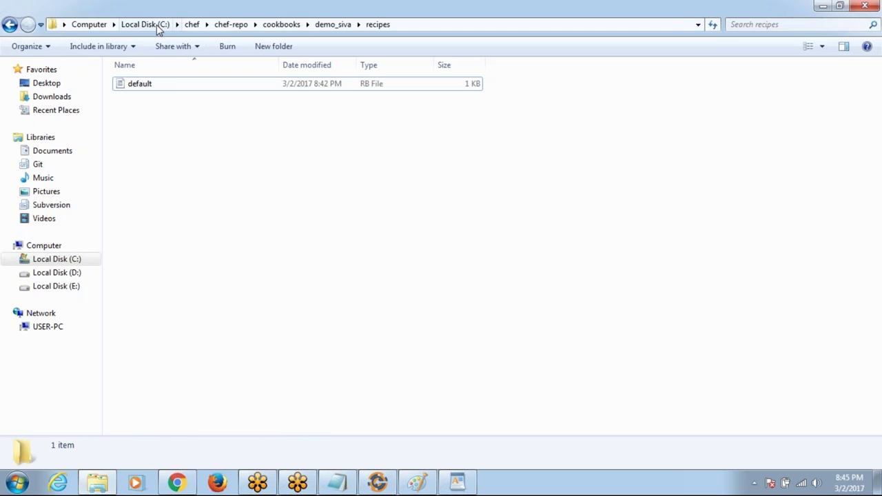
Step: Browse C:\chef\chef-repo\cookbooks into the starter cookbook, then back up to cookbooks
left_click(145, 24)
double_click(146, 113)
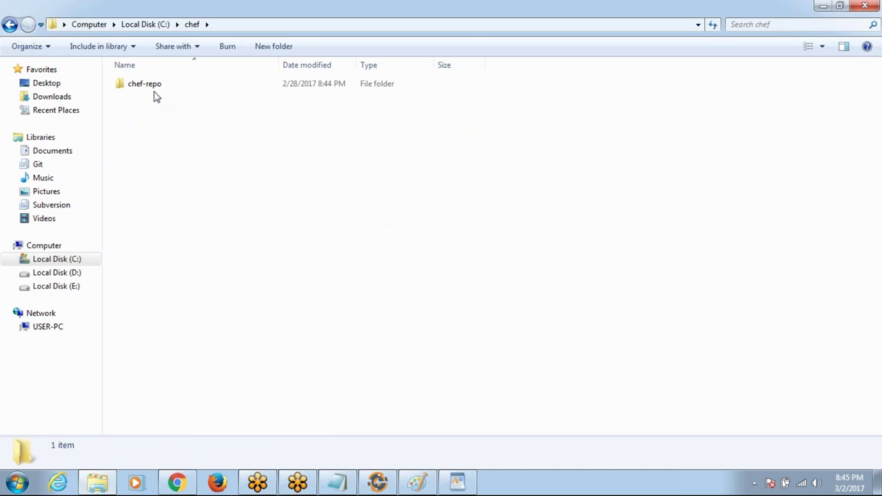
double_click(154, 88)
double_click(154, 97)
double_click(152, 97)
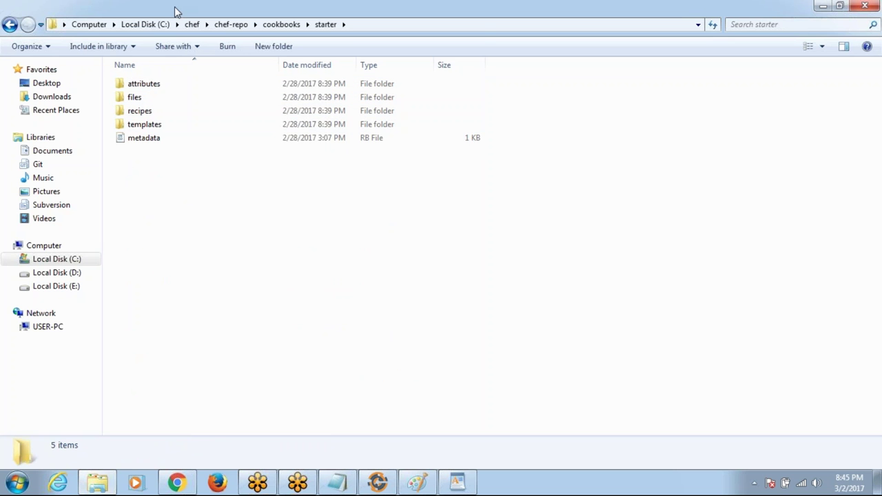
left_click(289, 24)
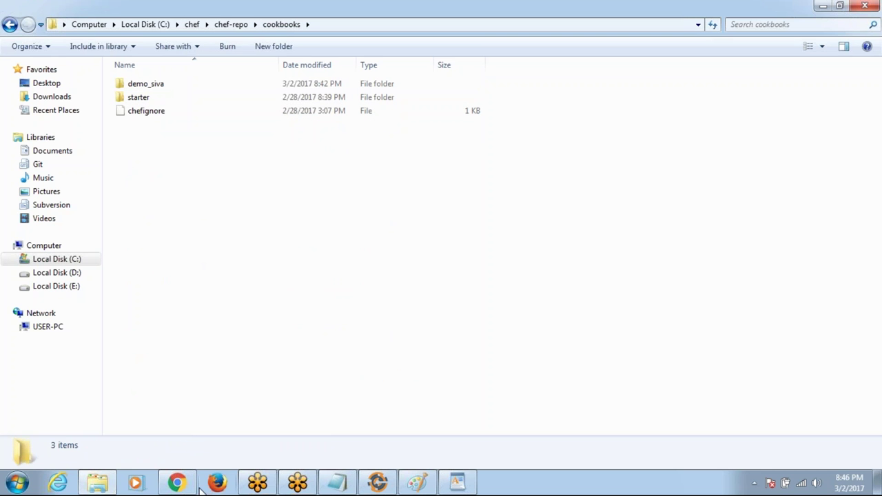
Step: Cycle through the Chrome tabs and settle on the 'file resource chef example' results
mouse_move(179, 483)
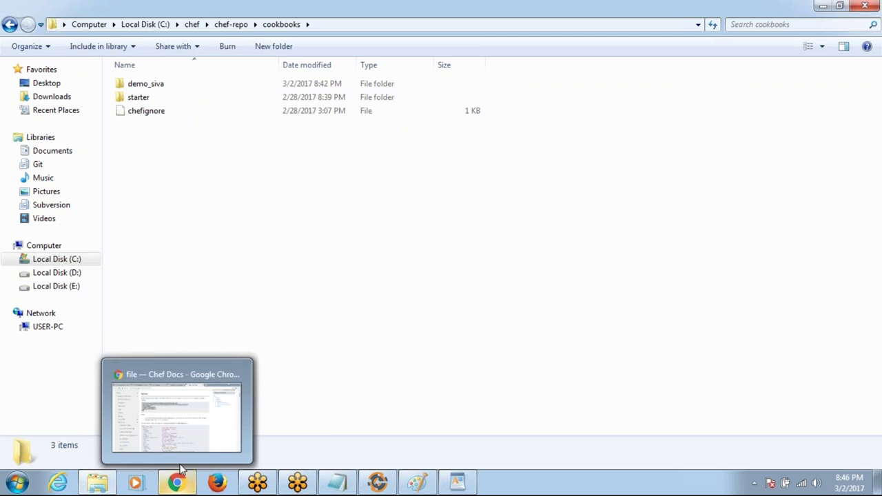
left_click(183, 439)
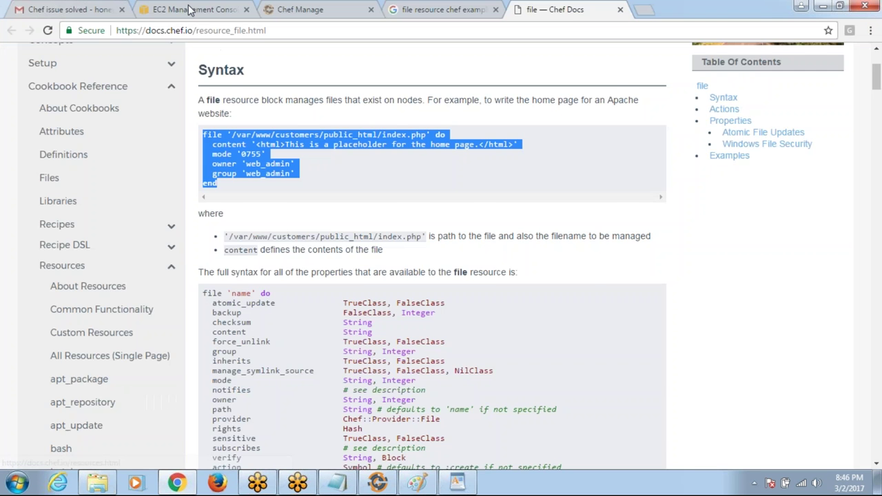
left_click(190, 10)
left_click(69, 9)
left_click(193, 10)
left_click(296, 9)
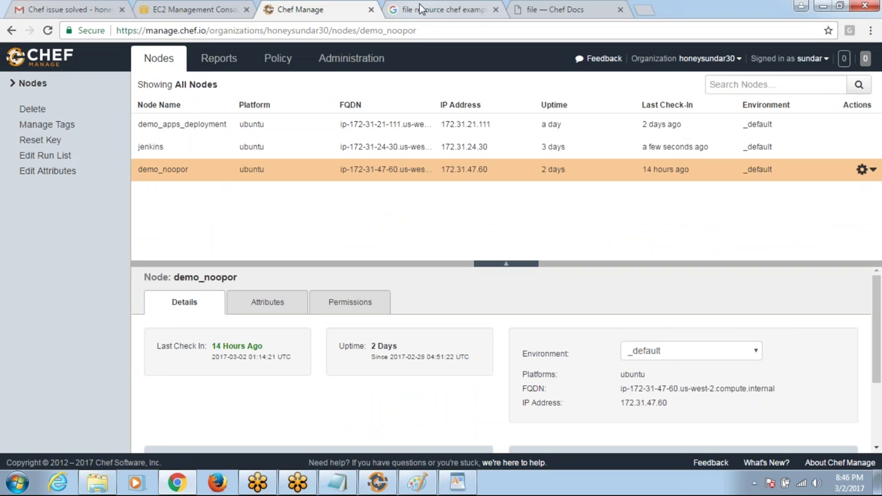
left_click(421, 9)
left_click(201, 10)
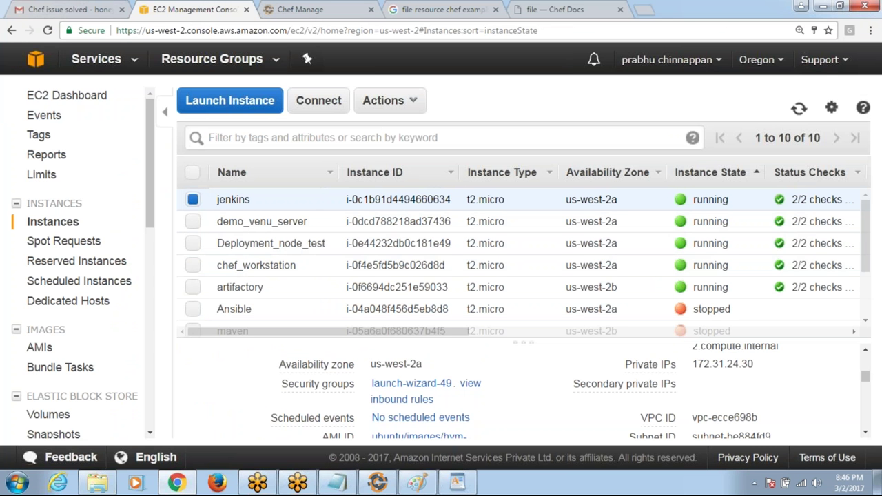
left_click(424, 11)
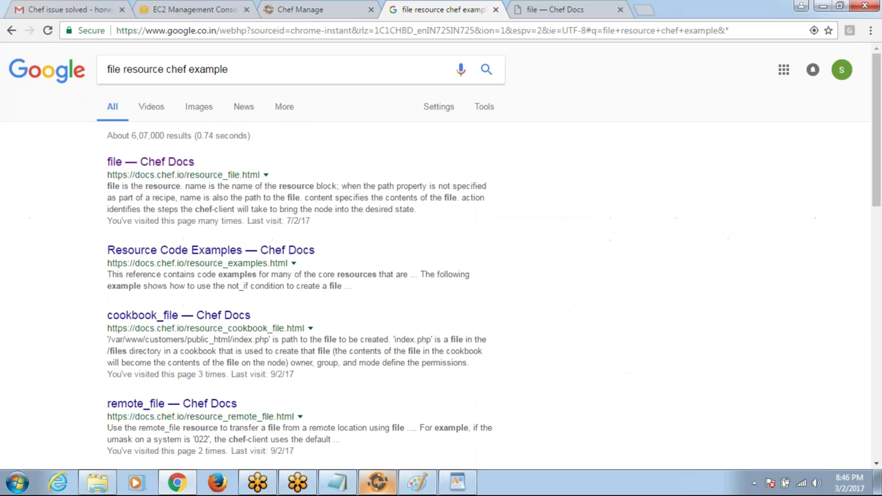
Step: Review the file path and content lines in default.rb, then close WordPad
left_click(458, 484)
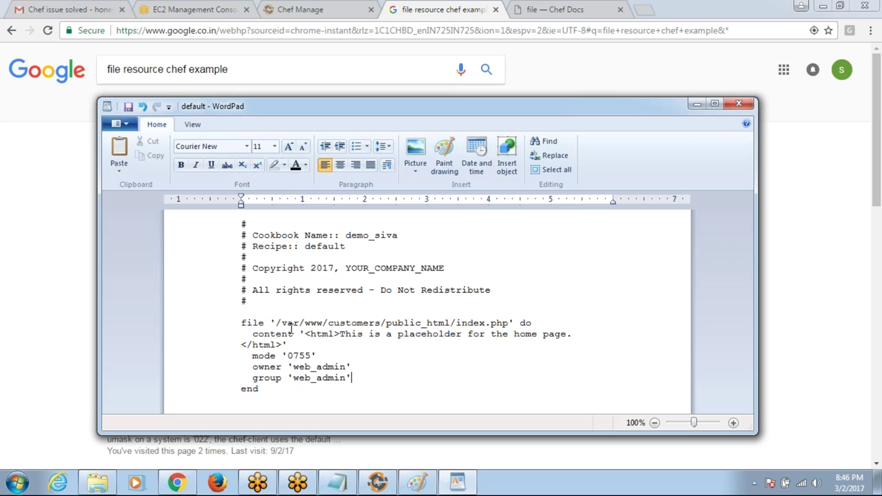
left_click_drag(270, 324, 300, 323)
left_click_drag(247, 334, 357, 376)
left_click(314, 393)
key("alt+f")
key("Escape")
left_click(738, 104)
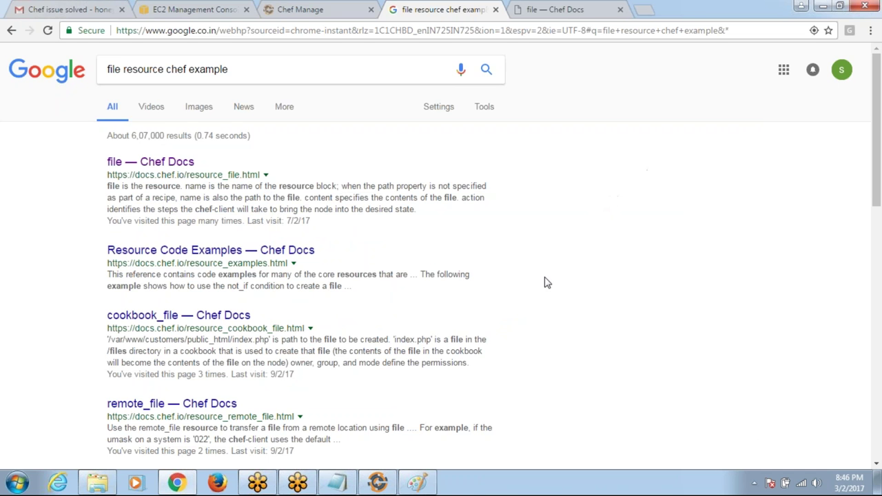
Step: Try uploading with knife cookbook upload .\cookbooks
left_click(376, 484)
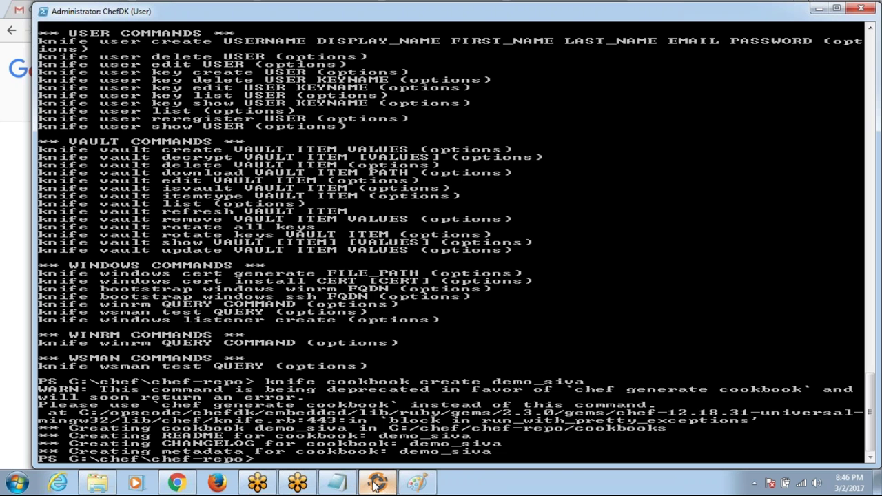
key("Up")
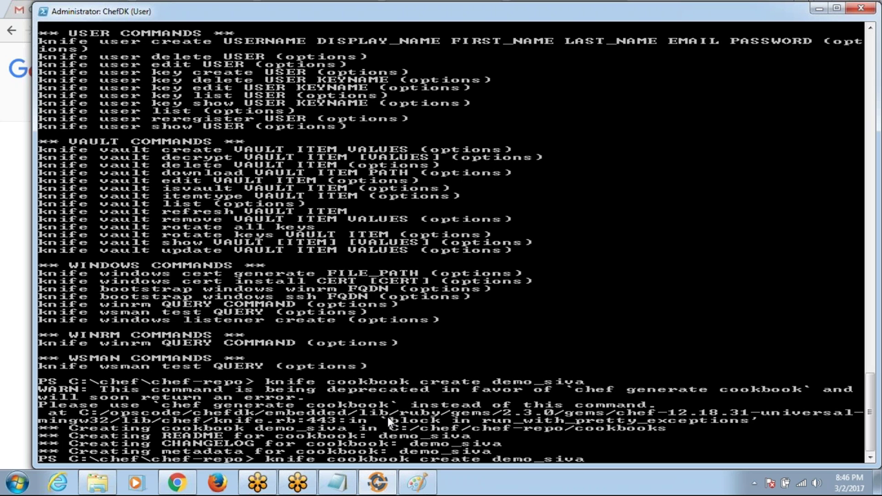
key("Left")
key("Left")
key("Left")
key("Left")
key("Left")
key("Left")
key("Delete")
key("BackSpace")
key("BackSpace")
key("BackSpace")
key("BackSpace")
key("BackSpace")
type("up")
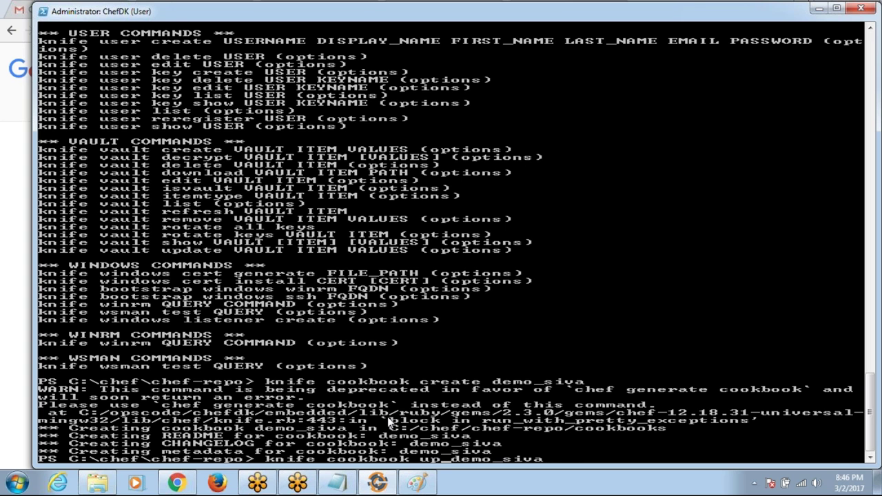
type("load")
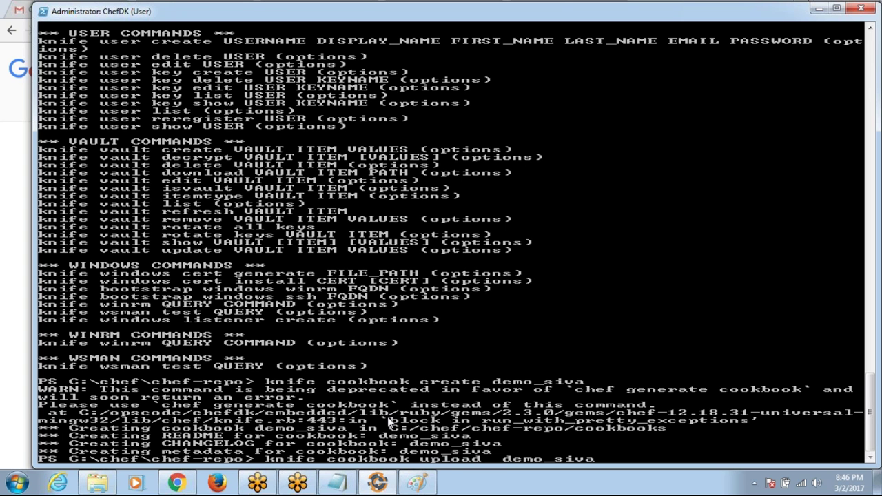
key("BackSpace")
key("BackSpace")
key("BackSpace")
key("BackSpace")
key("BackSpace")
key("BackSpace")
key("BackSpace")
key("BackSpace")
key("BackSpace")
type(".\\cookbooks")
key("Return")
Step: Change into the cookbooks folder and list its contents with ls
type("cd .\\cookbooks")
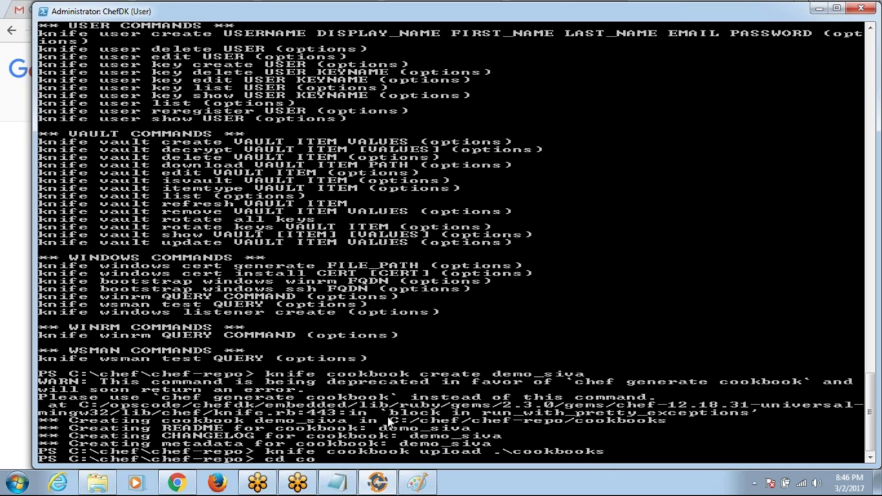
key("Return")
type("ls")
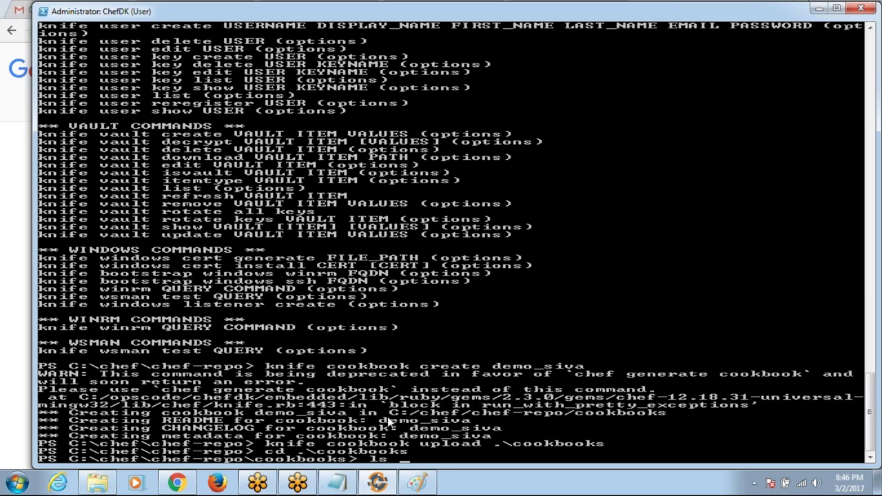
key("Return")
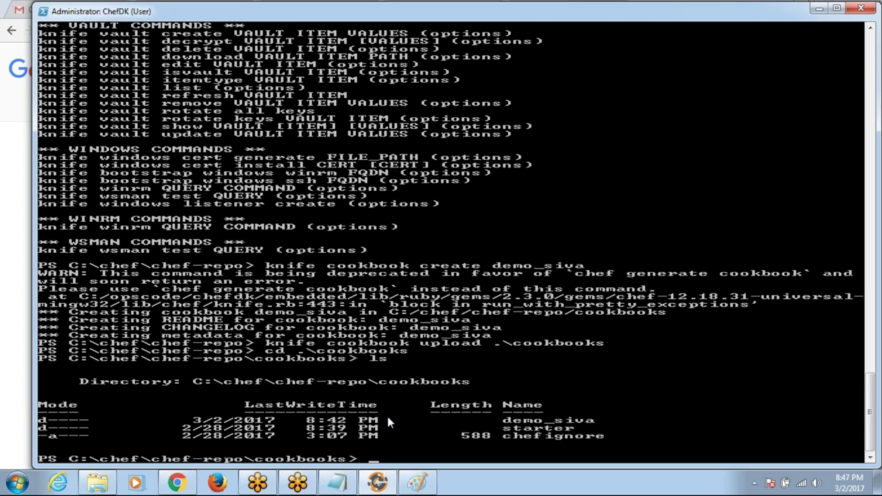
Step: Run knife cookbook upload demo_siva, uploading demo_siva [0.1.0] to the server
key("Up")
key("Up")
key("Up")
key("Up")
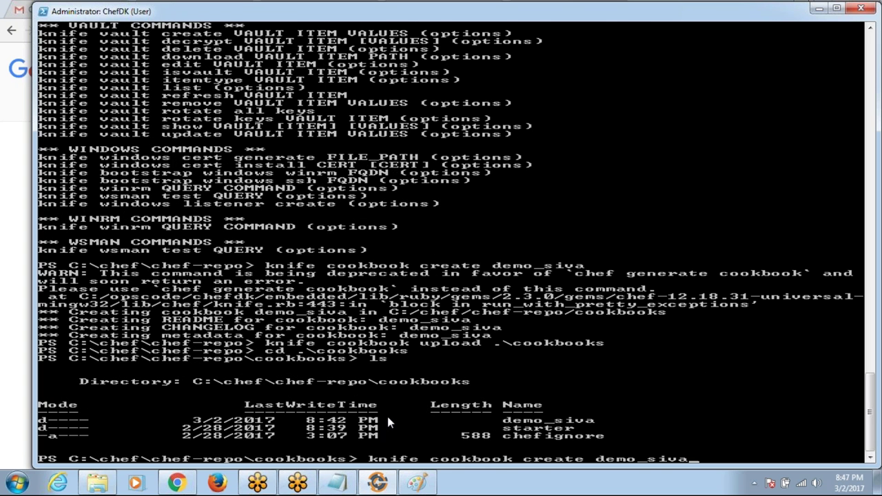
key("Left")
key("Left")
key("Left")
key("Left")
key("Left")
key("Left")
key("Left")
key("Left")
key("Left")
key("BackSpace")
key("BackSpace")
key("BackSpace")
key("BackSpace")
key("BackSpace")
key("BackSpace")
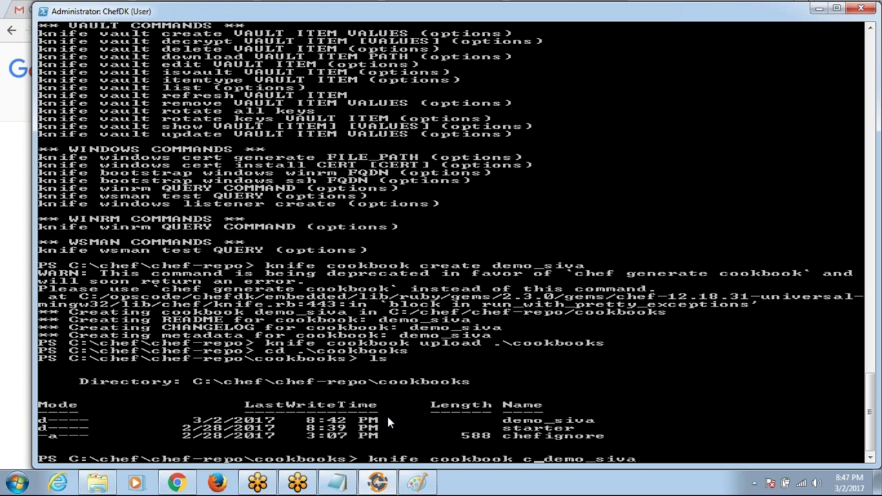
key("BackSpace")
type("up")
key("Delete")
key("Delete")
key("Delete")
key("Delete")
key("Delete")
key("Delete")
key("Delete")
key("Delete")
key("Delete")
key("Delete")
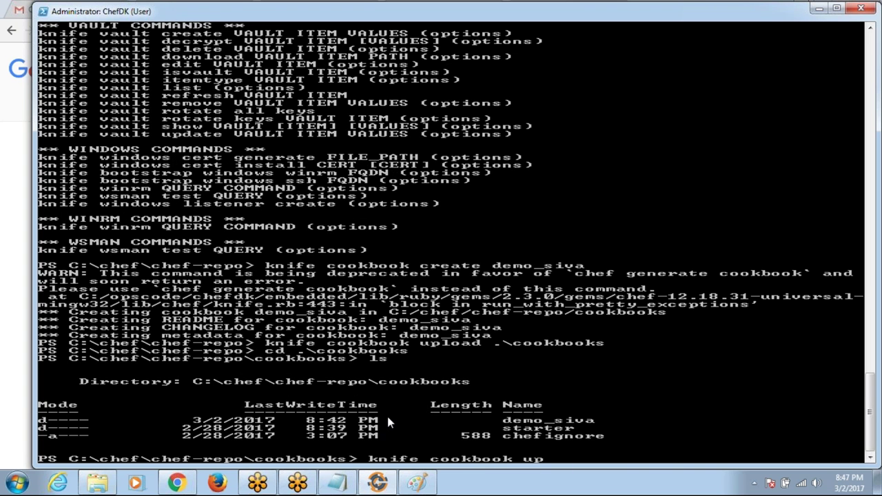
type("load")
key("Down")
key("Down")
key("Up")
key("Up")
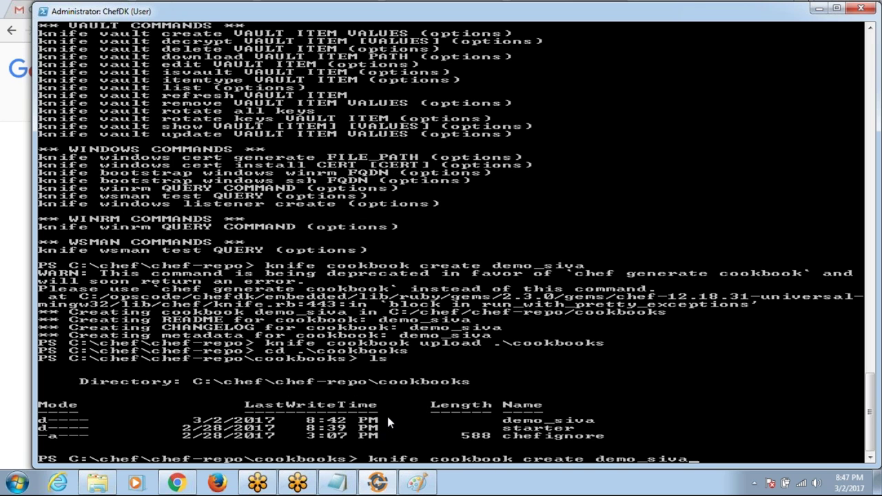
key("Left")
key("Left")
key("Left")
key("Left")
key("Left")
key("Left")
key("Left")
key("Left")
key("Left")
key("Left")
key("Left")
key("Right")
key("BackSpace")
key("BackSpace")
key("BackSpace")
key("BackSpace")
key("BackSpace")
key("BackSpace")
type("upload")
key("Return")
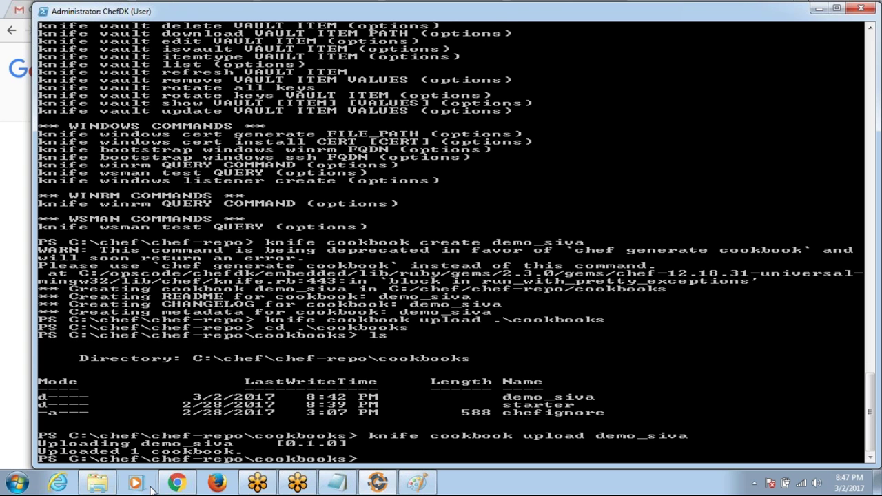
Step: Reload Chef Manage's Nodes page and open demo_apps_deployment's details after a glance at jenkins
left_click(177, 482)
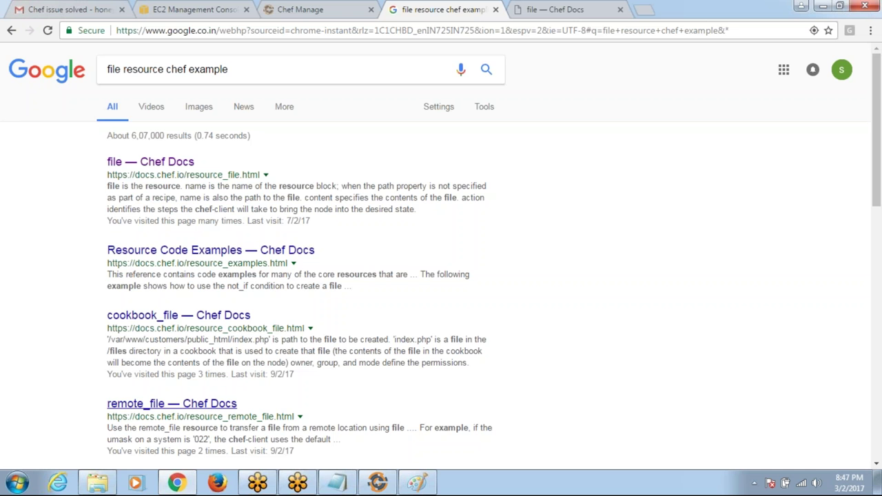
left_click(311, 9)
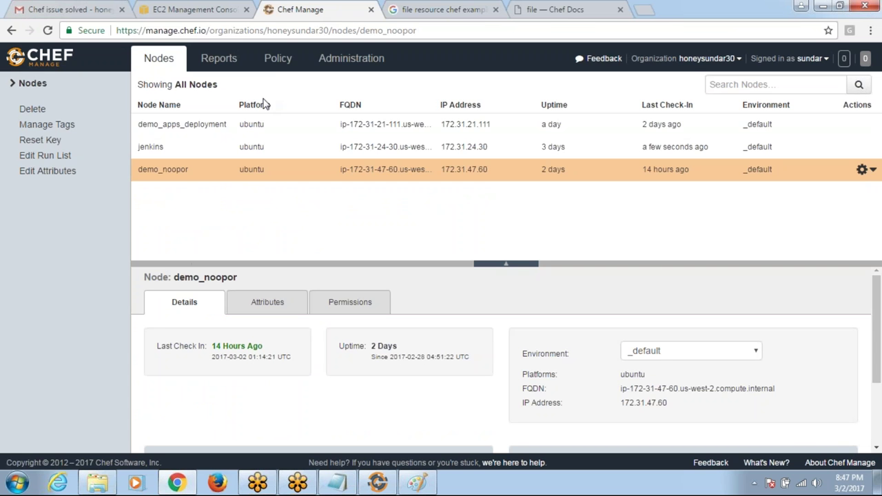
left_click(279, 30)
key("Return")
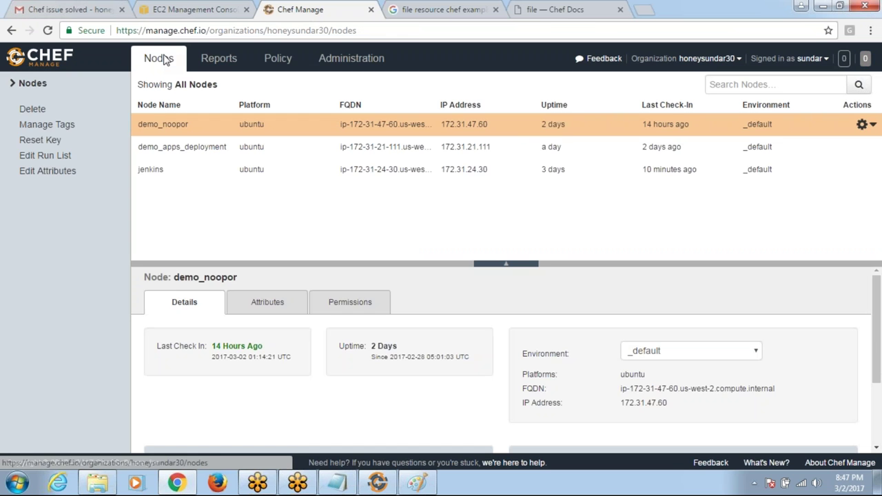
left_click(163, 58)
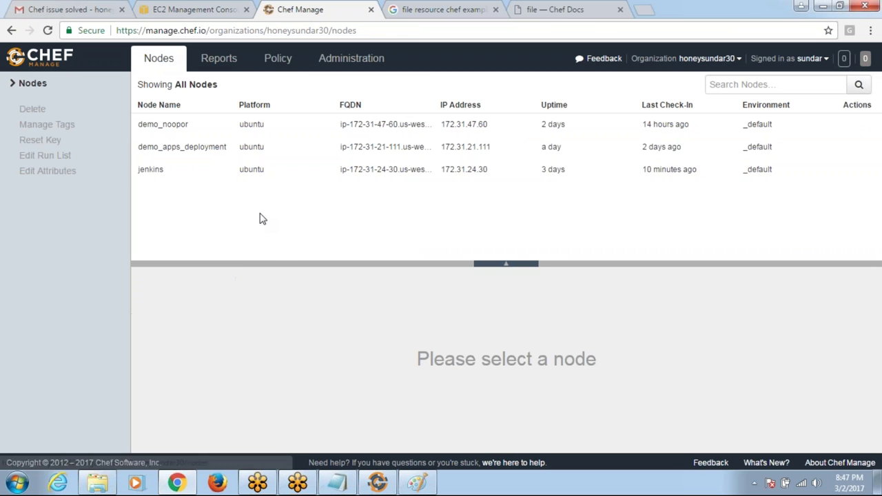
left_click(169, 150)
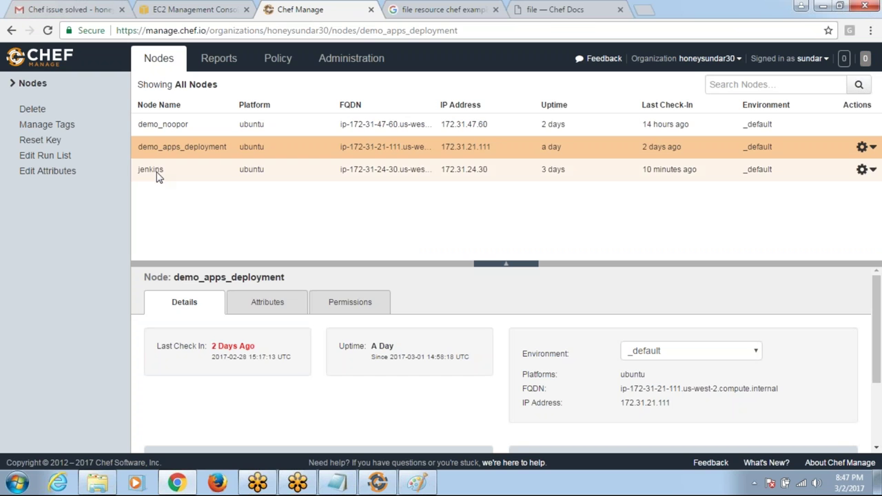
left_click(157, 175)
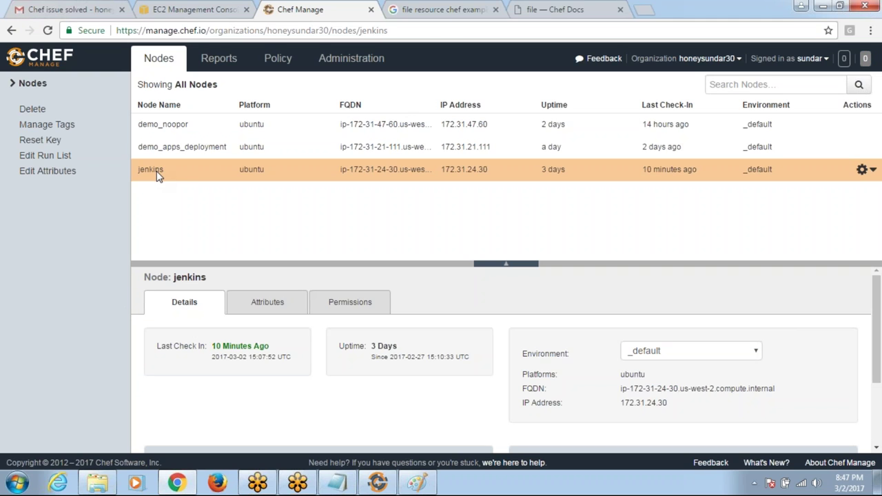
left_click(178, 151)
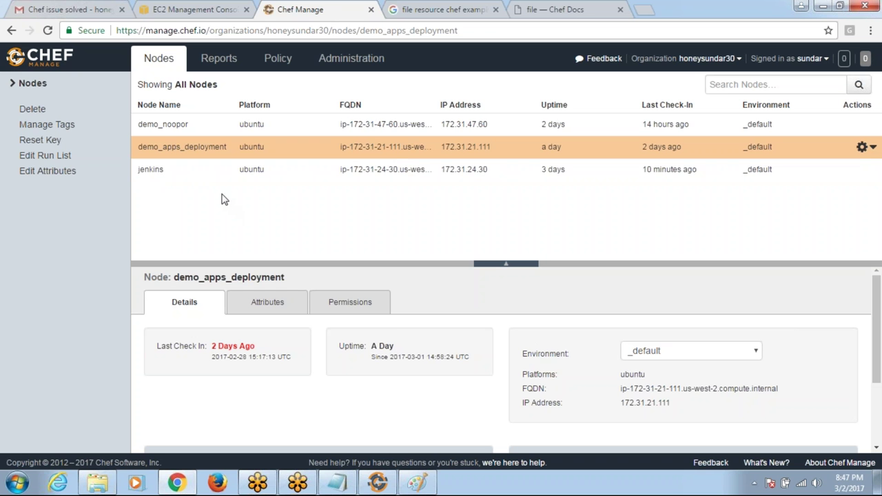
Step: Add the demo_siva recipe to demo_apps_deployment's run list and save it
left_click(44, 156)
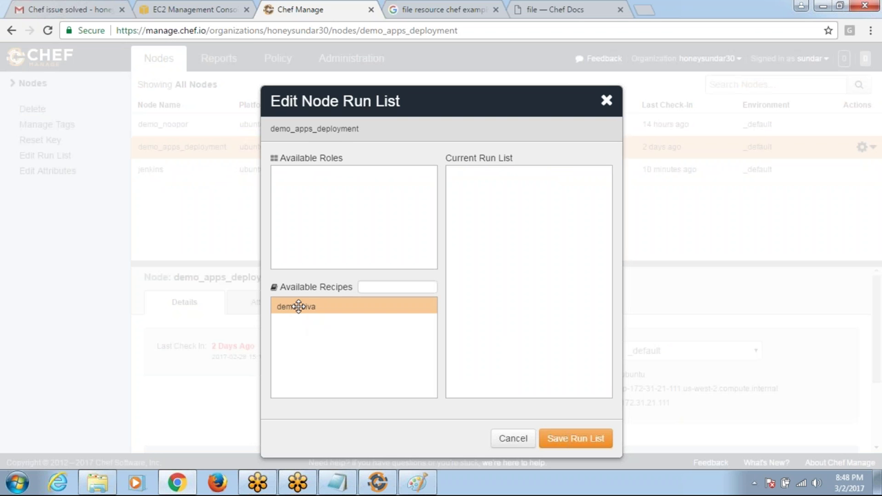
left_click_drag(297, 307, 482, 200)
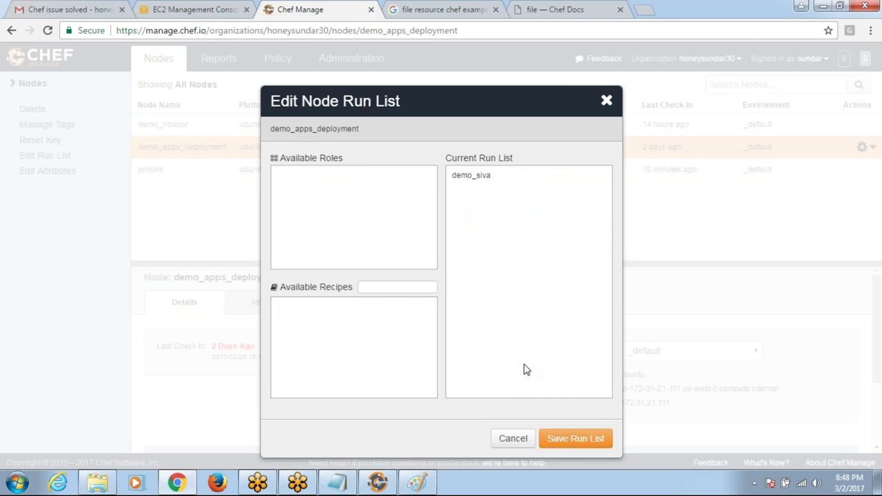
left_click(562, 441)
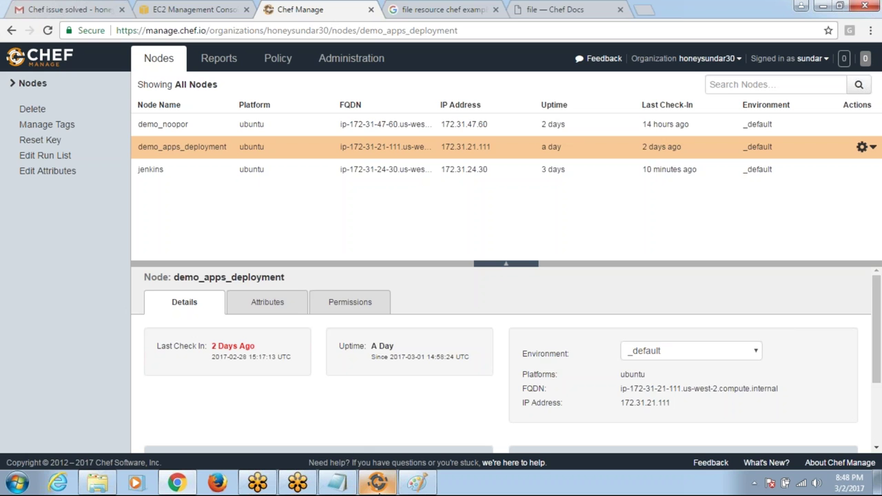
Step: Go to the EC2 Management Console's running instances list
left_click(379, 486)
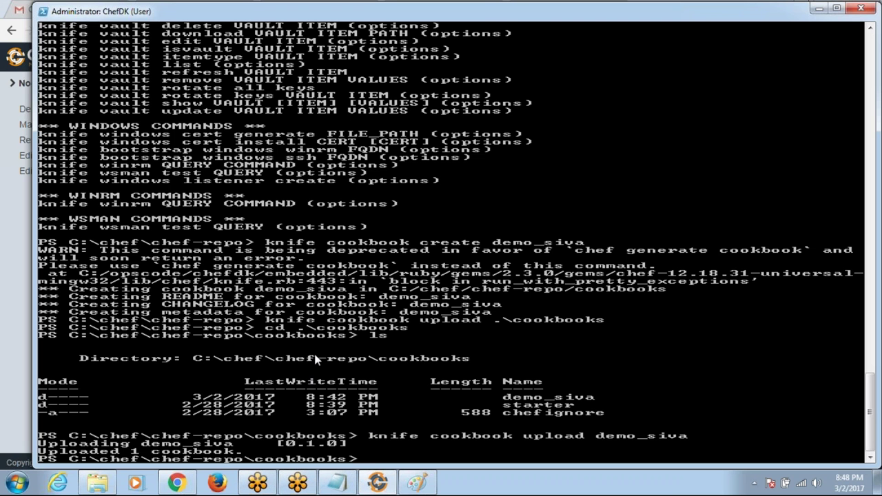
left_click(8, 262)
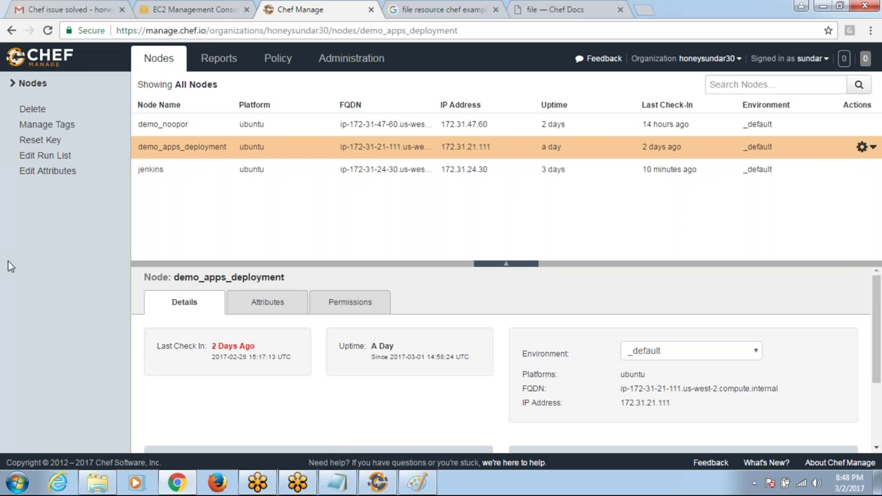
left_click(211, 15)
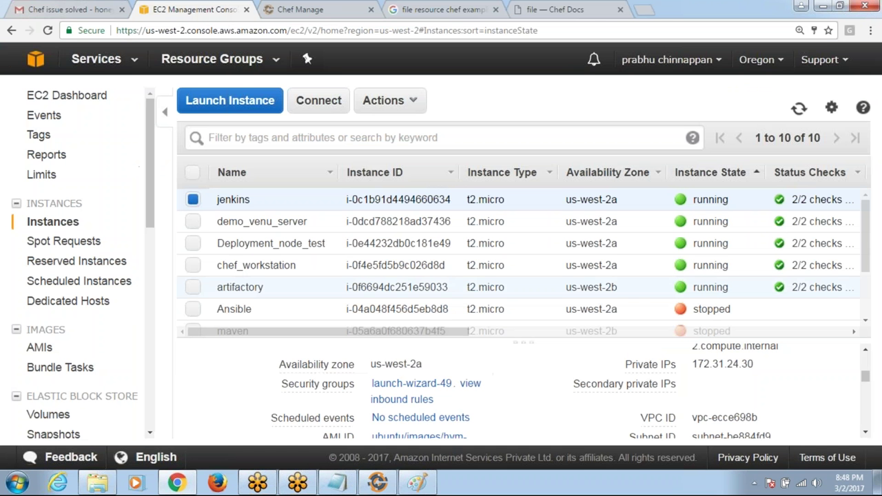
Step: Show SSH connection instructions for Deployment_node_test only and select its example ssh command
left_click(193, 244)
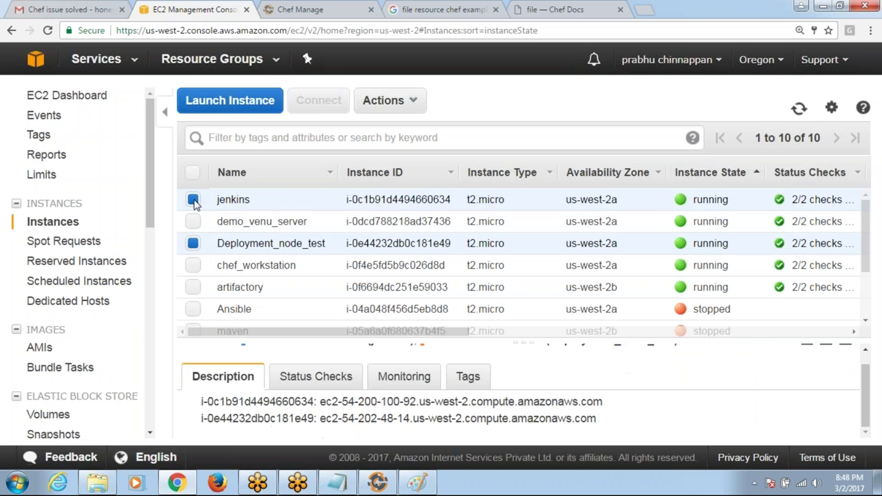
left_click(193, 199)
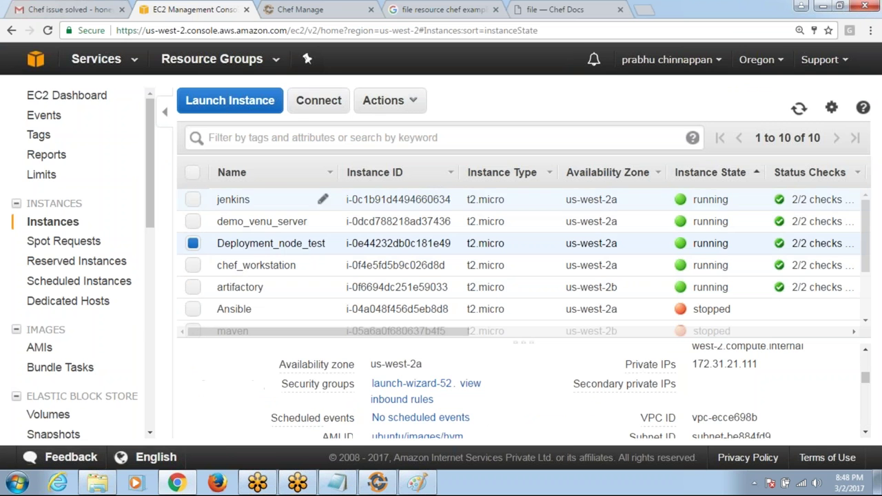
left_click(322, 100)
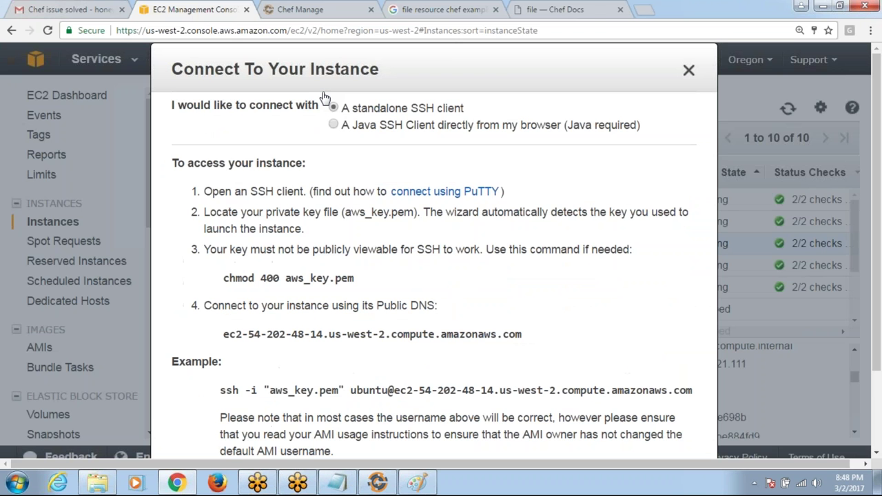
left_click_drag(220, 390, 694, 392)
key("ctrl+c")
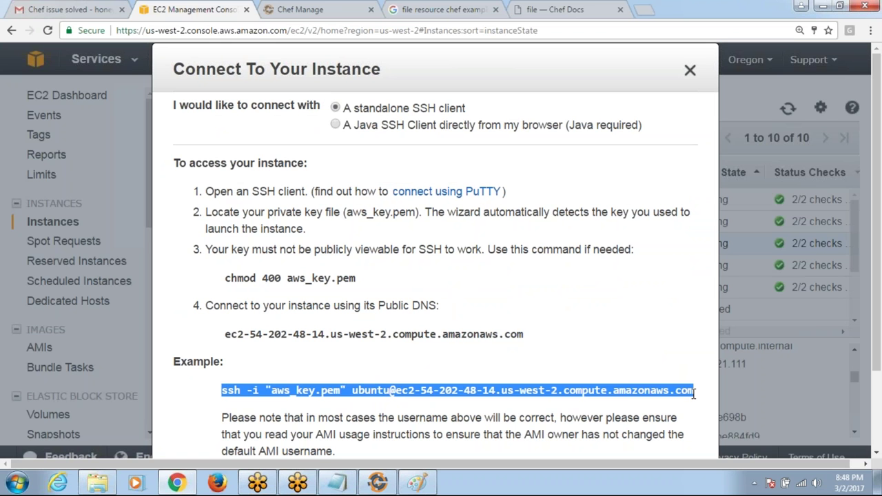
Step: Launch Git Bash from the Start menu
left_click(257, 482)
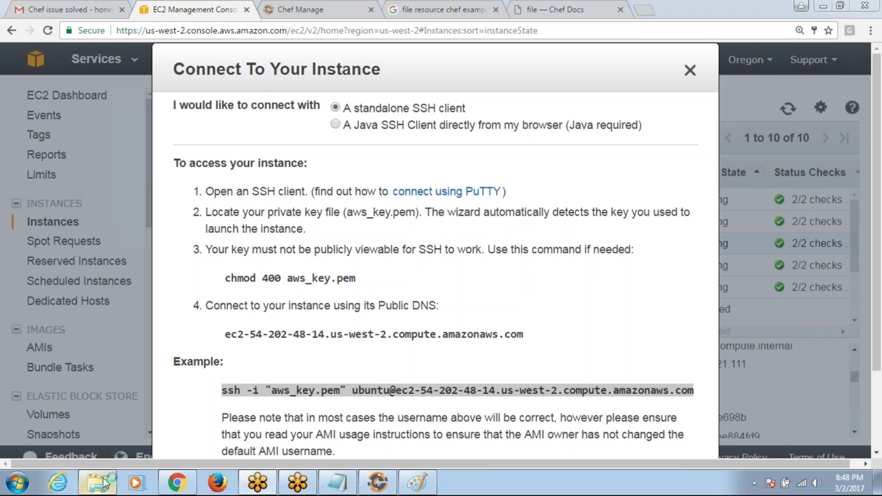
left_click(17, 483)
left_click(57, 254)
Step: Change into Downloads and SSH into the Ubuntu server with the pasted aws_key.pem command
type("cd dow")
key("Tab")
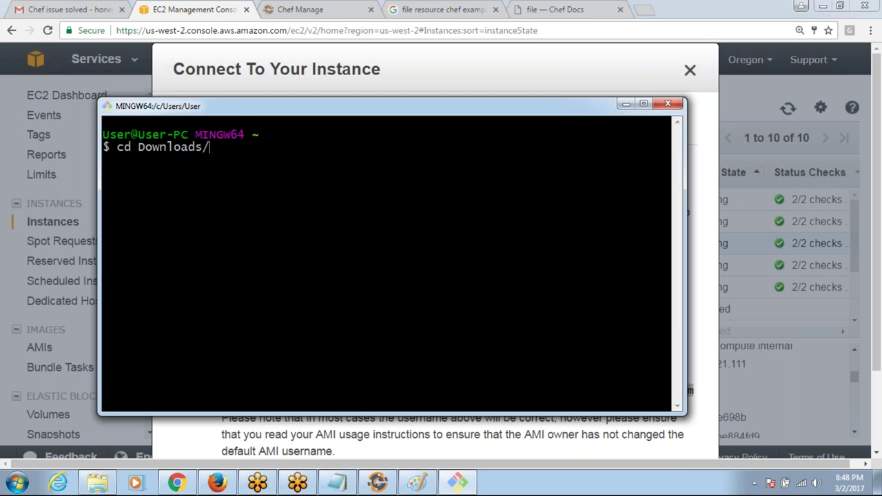
key("Return")
key("shift+Insert")
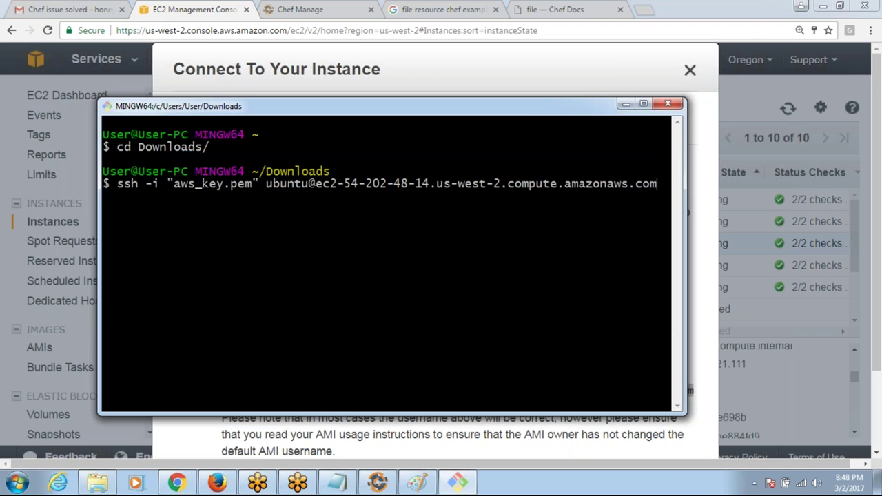
key("Return")
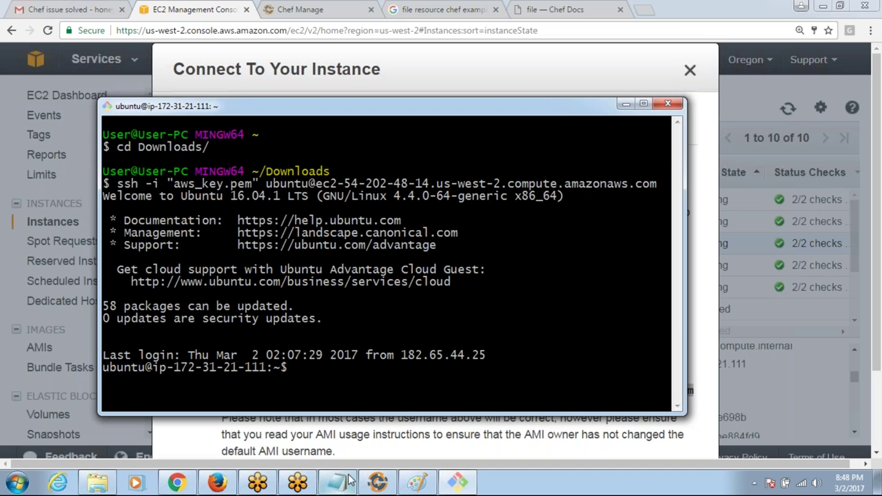
left_click(99, 487)
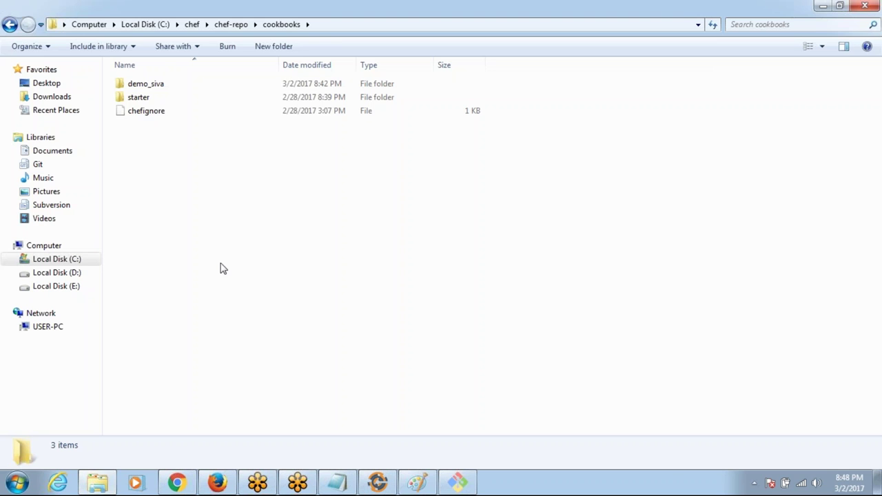
Step: Back in the server terminal, become root with sudo su -
key("alt+Tab")
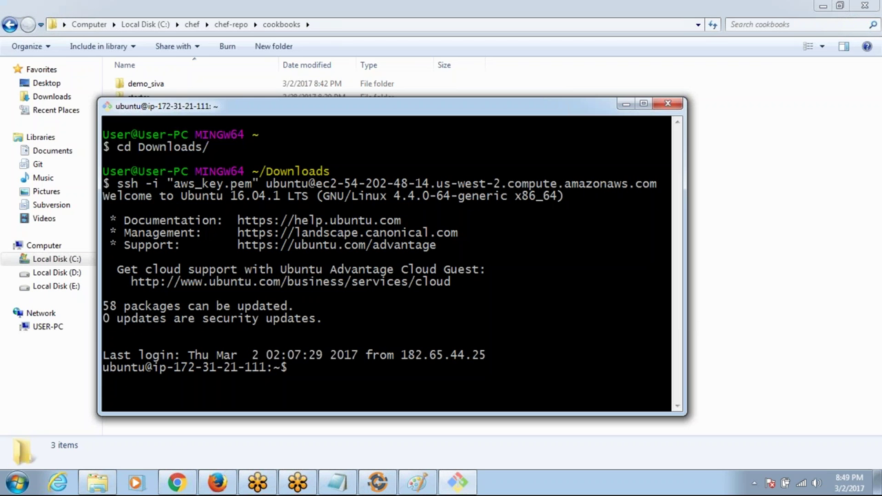
type("sudo su -")
key("Return")
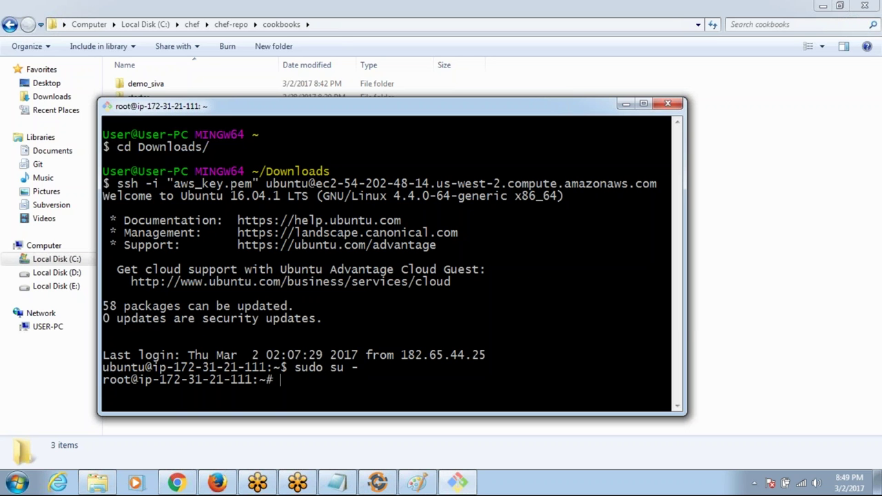
Step: Run chef-client on the node and inspect the missing web_admin user error
type("che")
key("Tab")
key("Tab")
key("Tab")
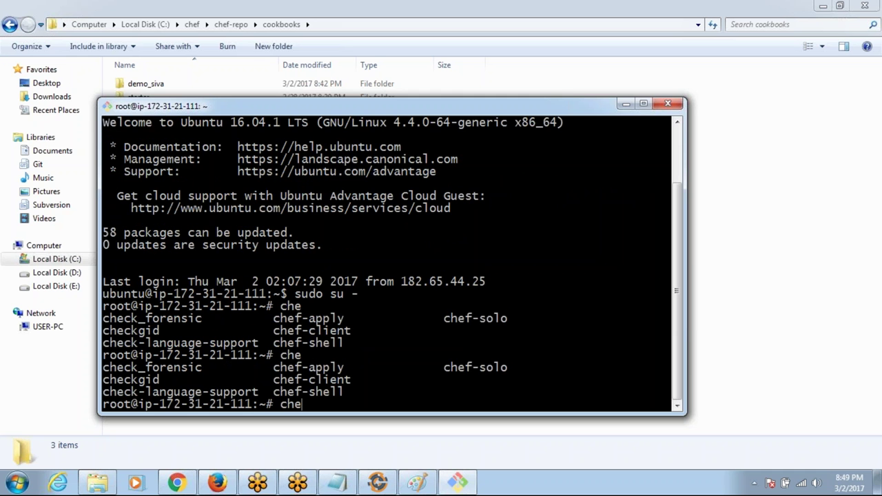
key("Tab")
type("f-c")
key("Tab")
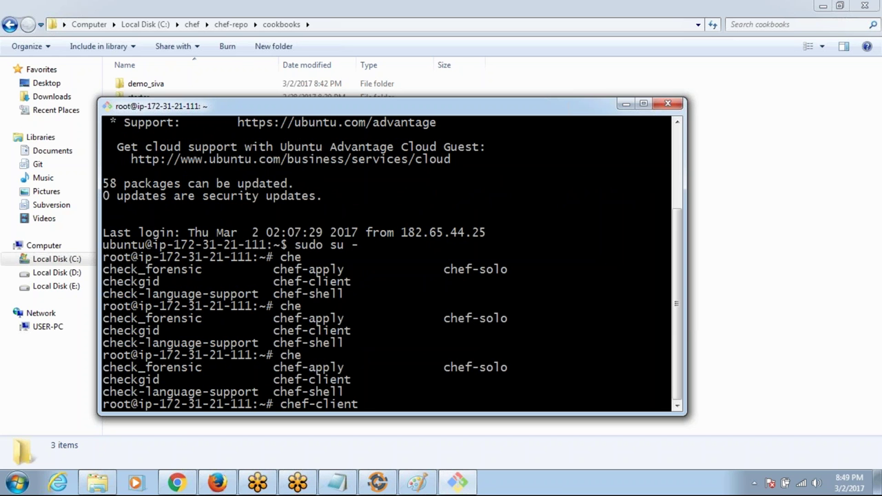
key("Return")
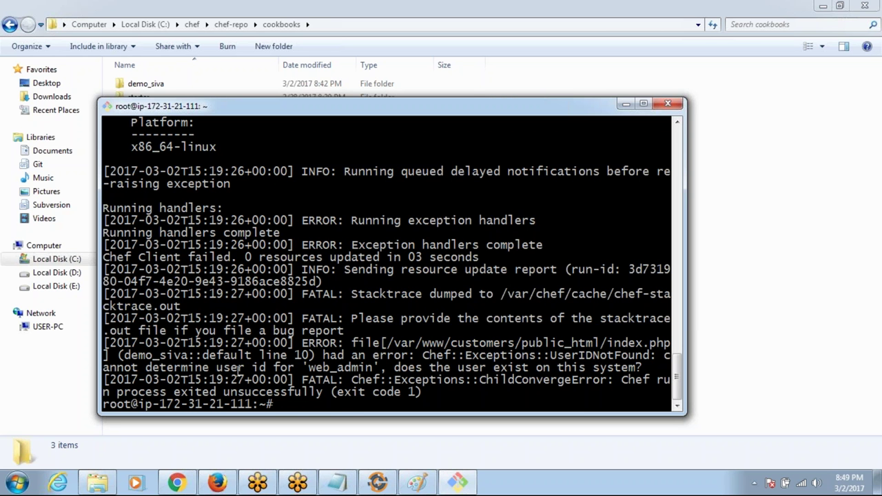
double_click(324, 368)
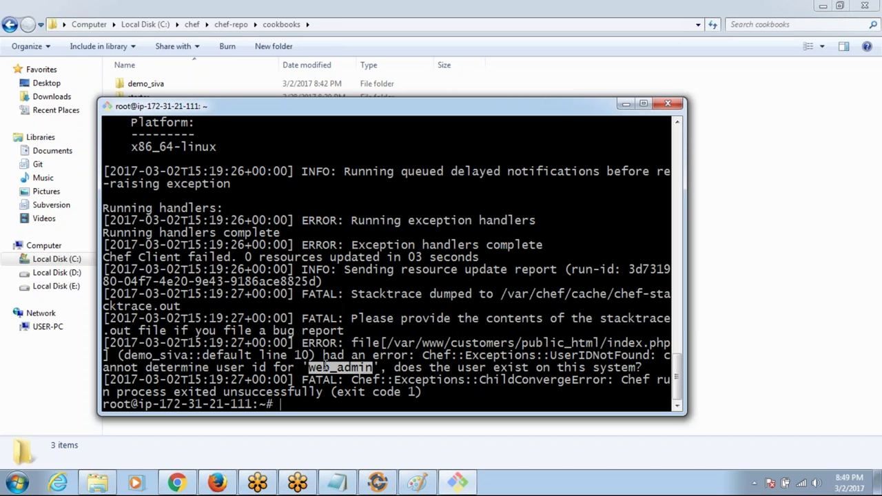
left_click(312, 378)
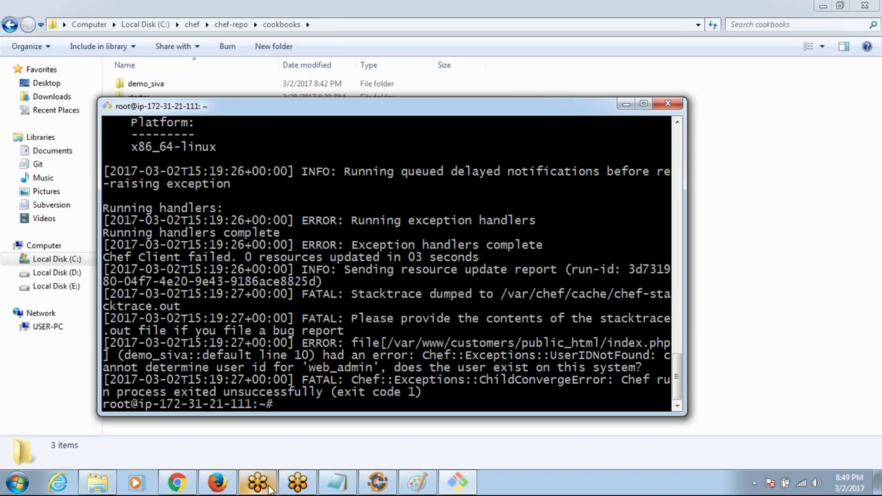
Step: Open demo_siva's recipes/default recipe in WordPad from the cookbooks folder
left_click(338, 485)
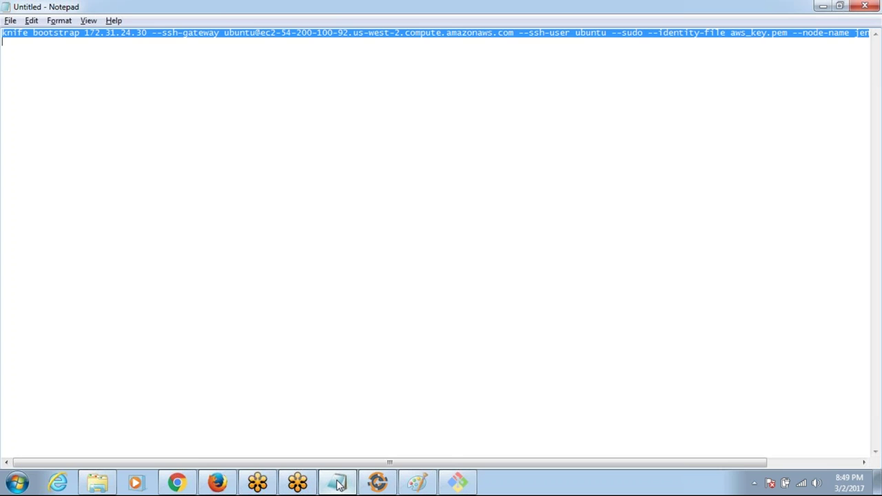
left_click(96, 484)
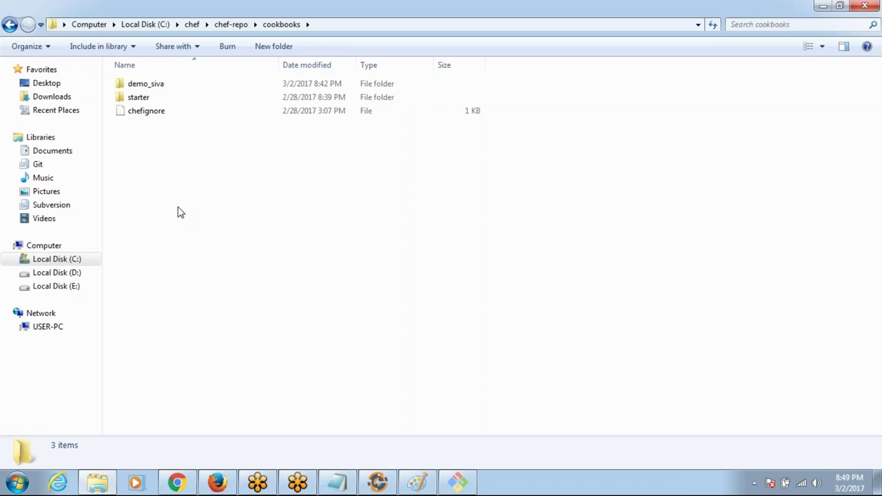
double_click(150, 85)
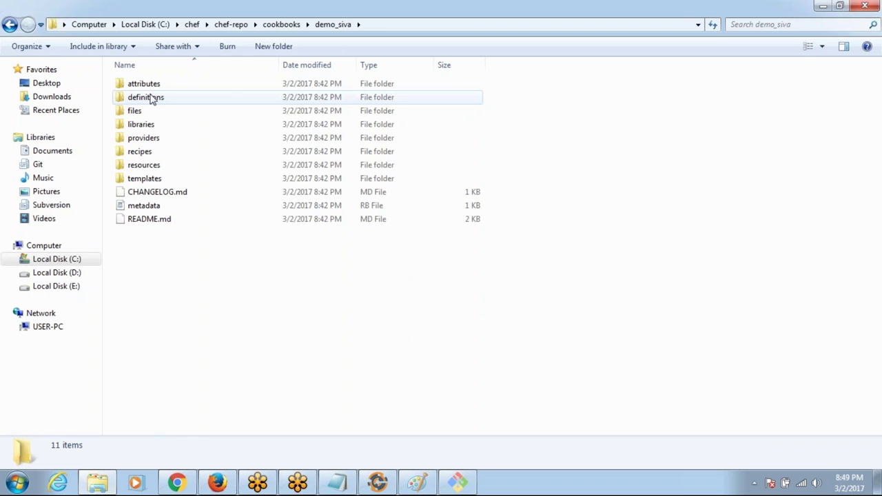
double_click(144, 152)
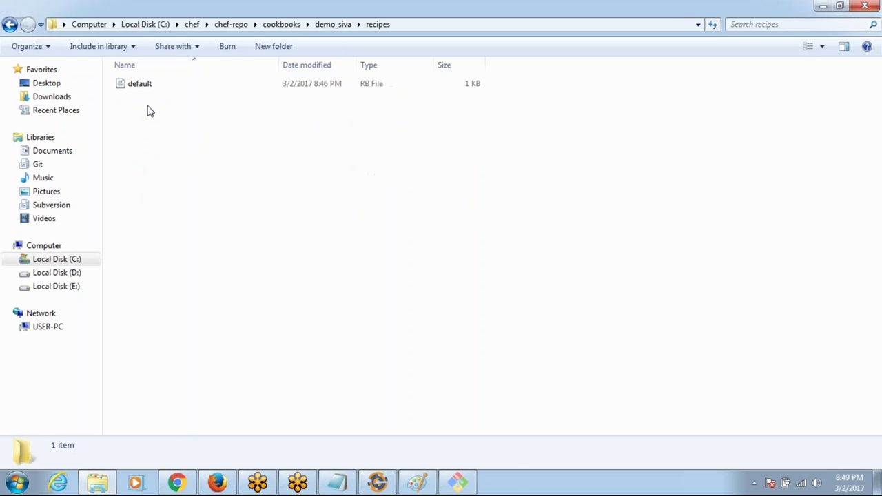
left_click(142, 86)
key("Return")
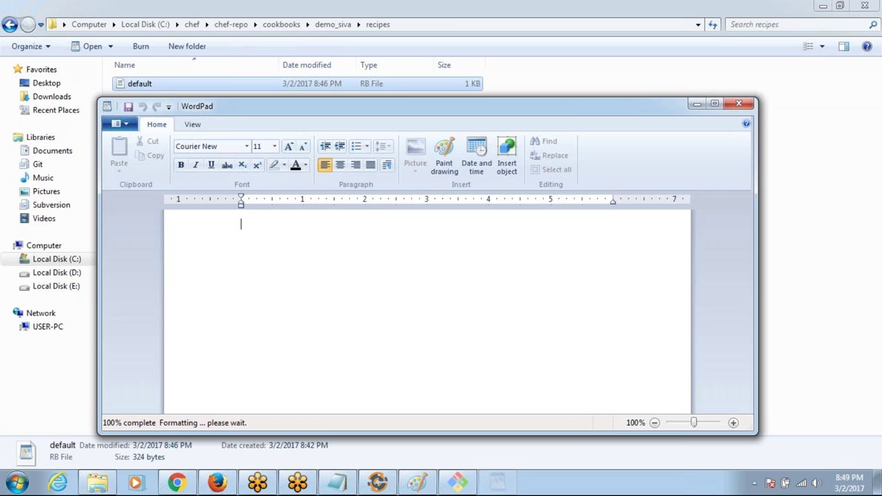
Step: Delete the owner and group lines and change the mode to '0777'
left_click_drag(252, 355, 354, 364)
key("Delete")
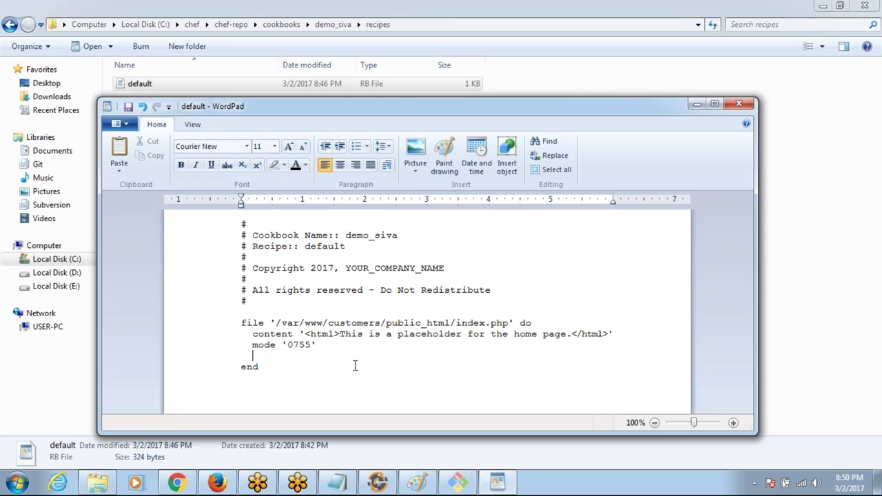
left_click(309, 345)
key("BackSpace")
key("BackSpace")
key("BackSpace")
type("777")
double_click(290, 361)
key("Delete")
Step: Save and close the recipe, returning to the server terminal
key("alt+f")
key("s")
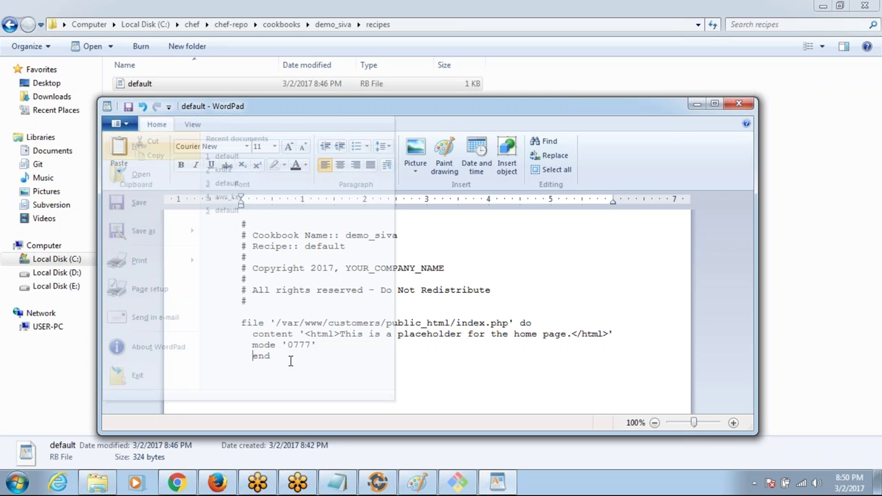
left_click(750, 103)
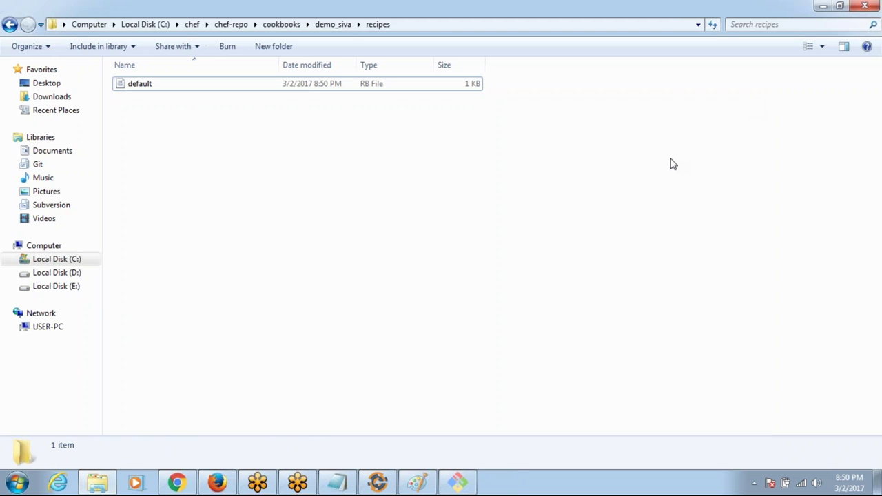
key("alt+Tab")
key("alt+Tab")
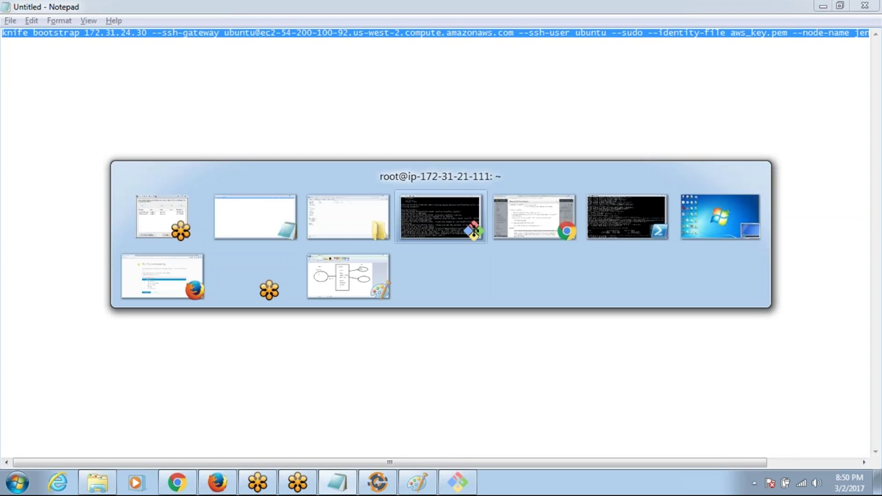
Step: Recall and run 'knife cookbook upload demo_siva' in ChefDK, then return to the node terminal
type("chef-client")
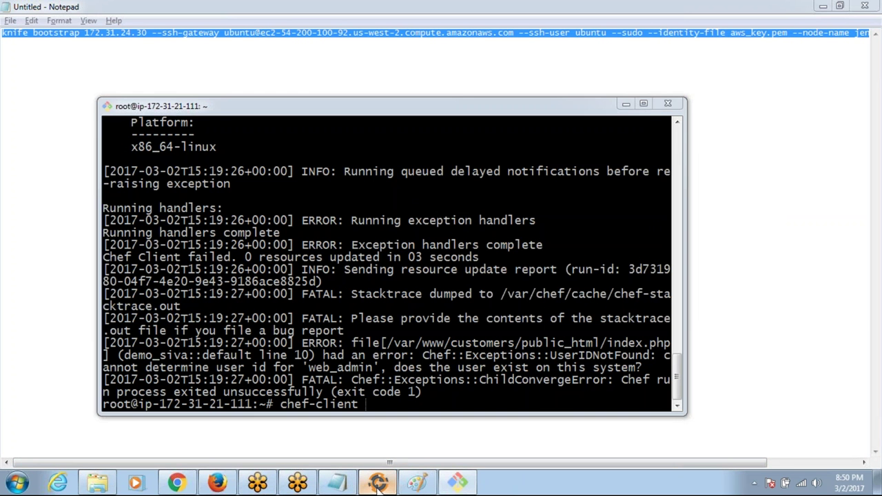
left_click(353, 447)
key("Up")
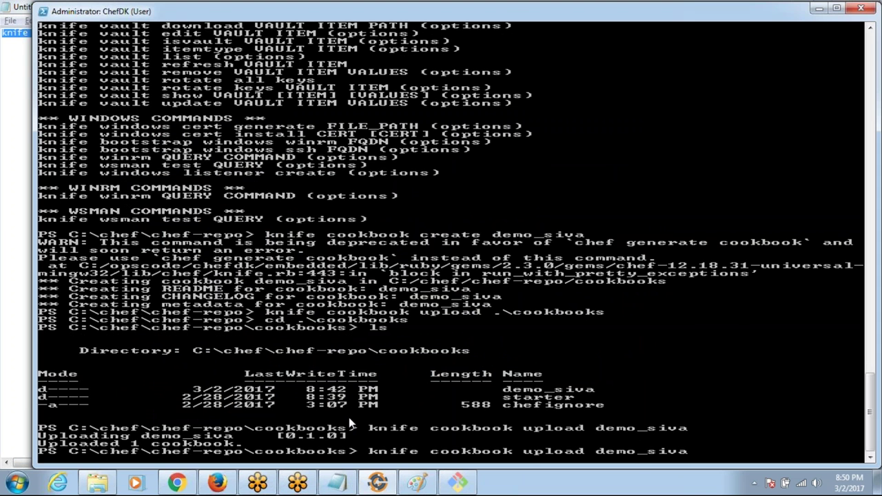
key("alt+Tab")
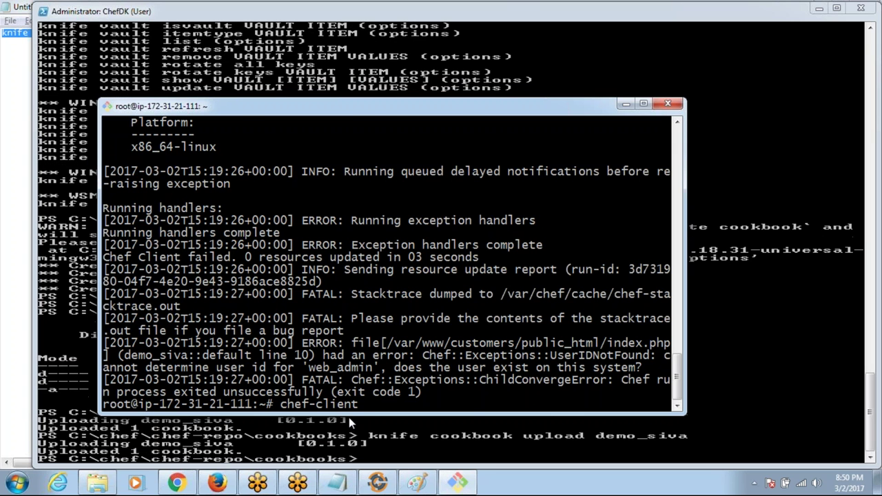
left_click(72, 440)
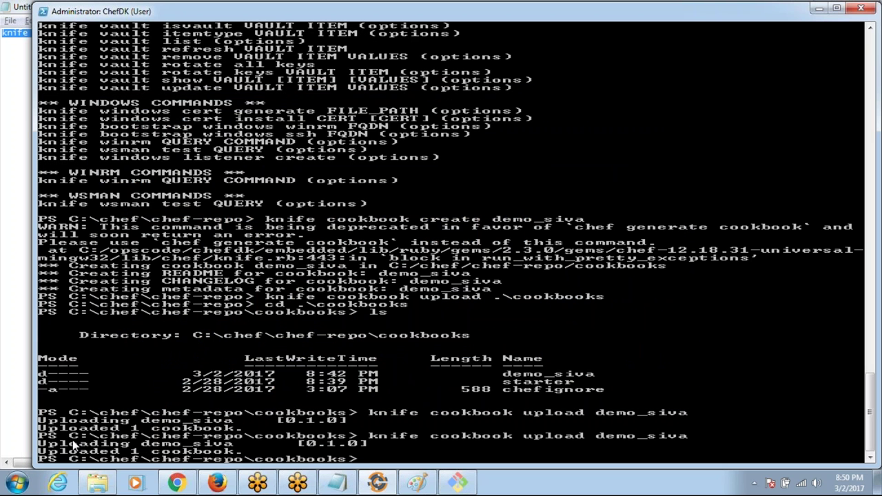
key("alt+Tab")
key("Up")
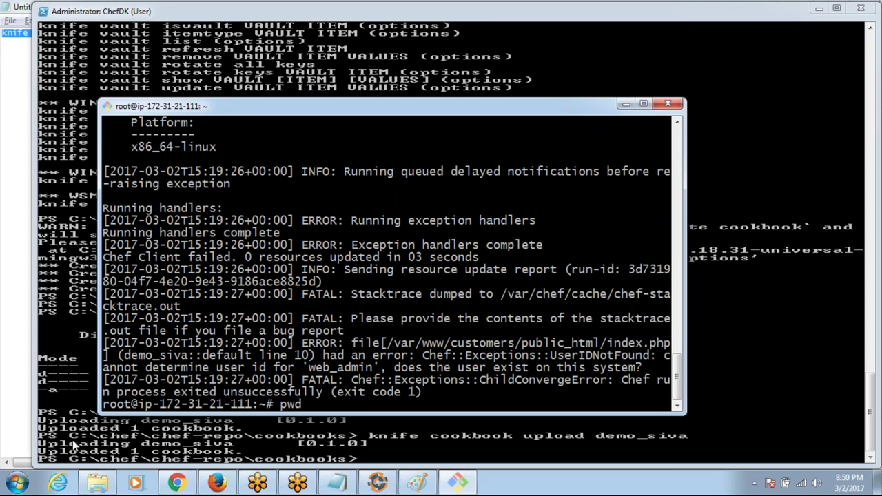
Step: Rerun chef-client on the node; it fails on missing /var/www/customers/public_html
key("Up")
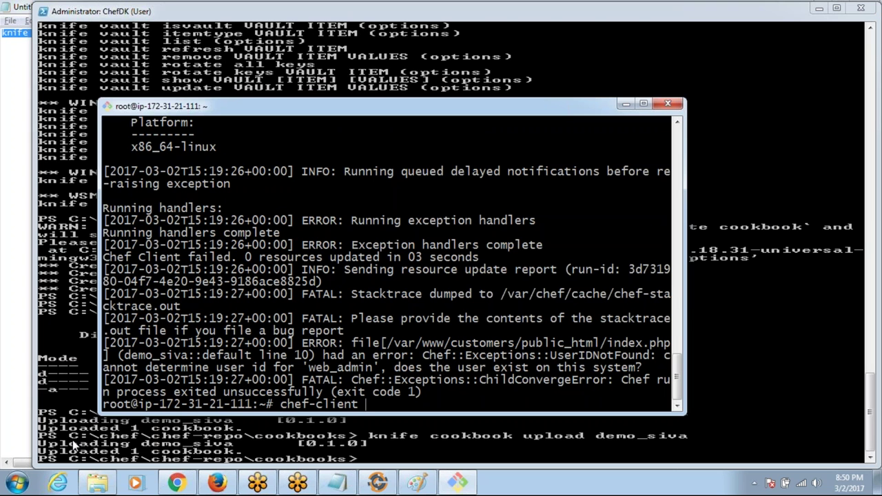
key("Return")
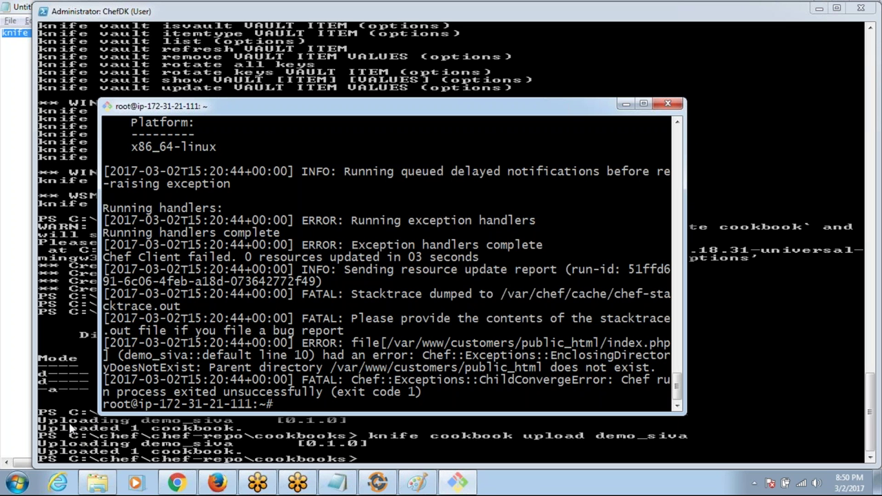
type("cd")
Step: Reopen demo_siva's default.rb from the recipes folder in WordPad
left_click(148, 446)
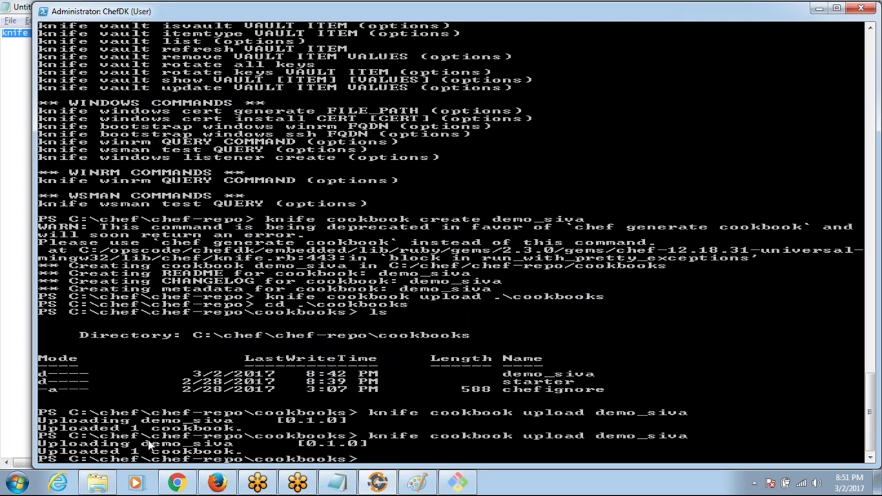
key("alt+Tab")
key("alt+Tab")
key("alt+Tab")
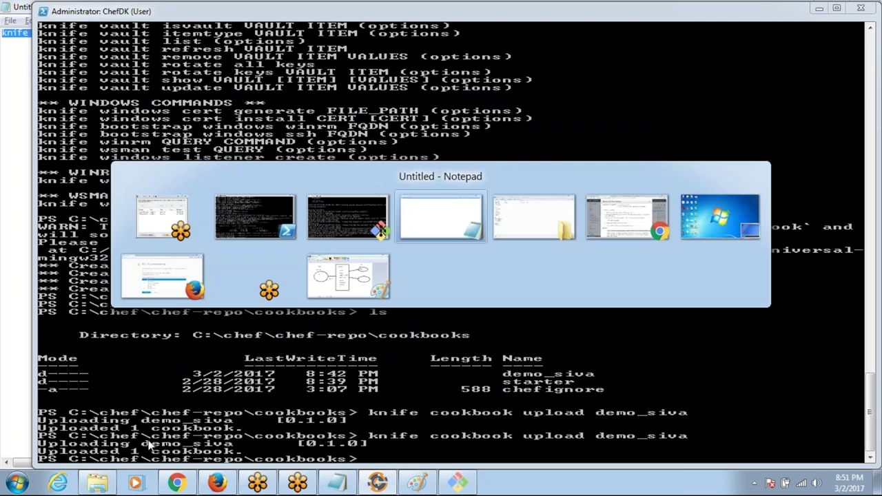
key("alt+Tab")
key("alt+Tab")
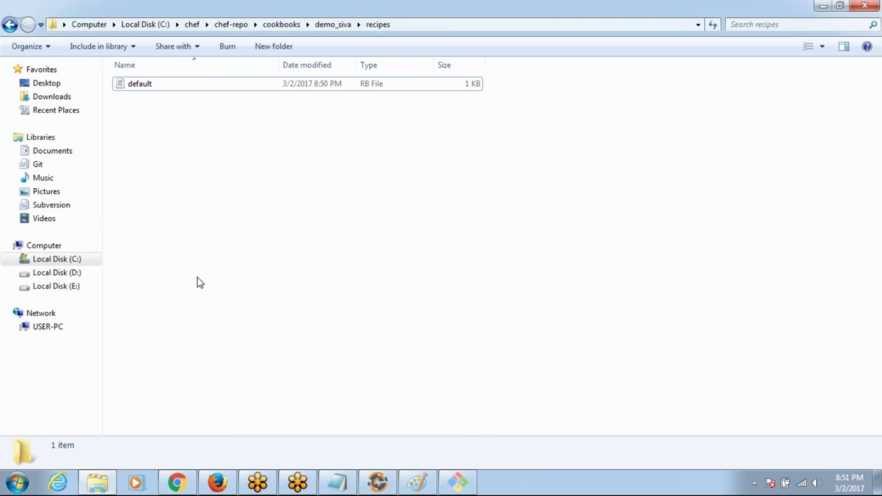
left_click(133, 91)
double_click(133, 91)
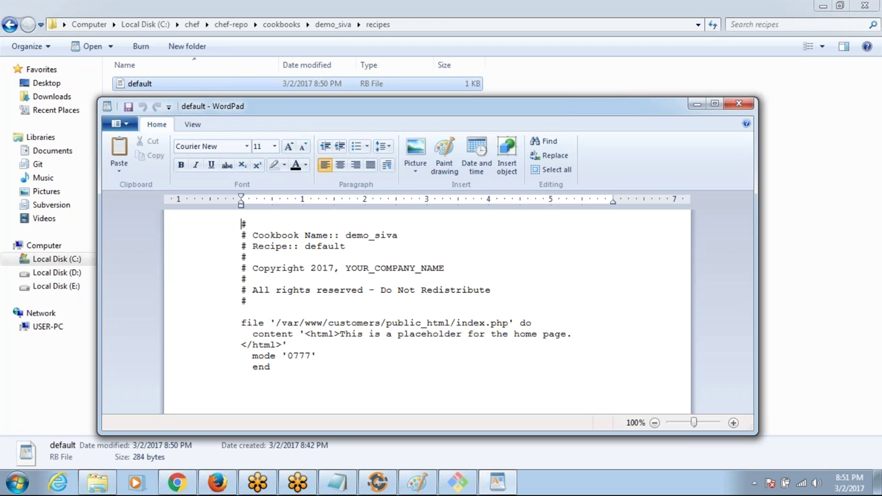
Step: Delete the old web path after '/var/' in the file resource
left_click(367, 384)
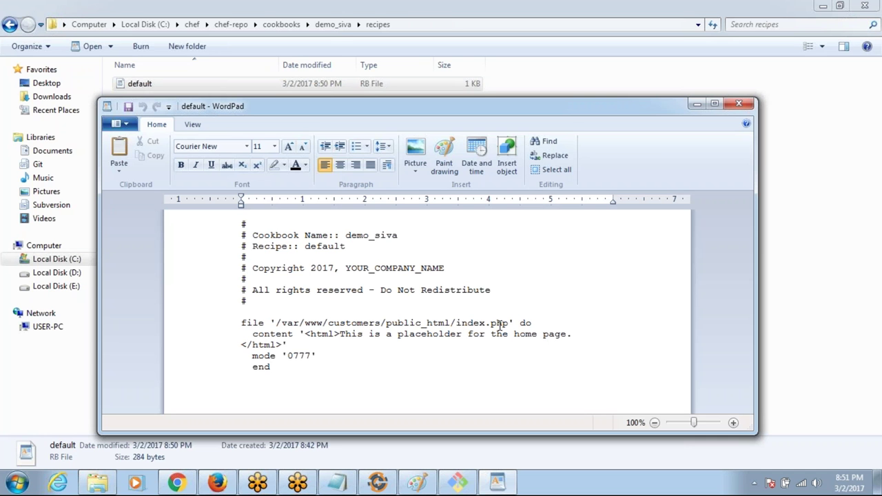
left_click_drag(506, 322, 322, 323)
key("Delete")
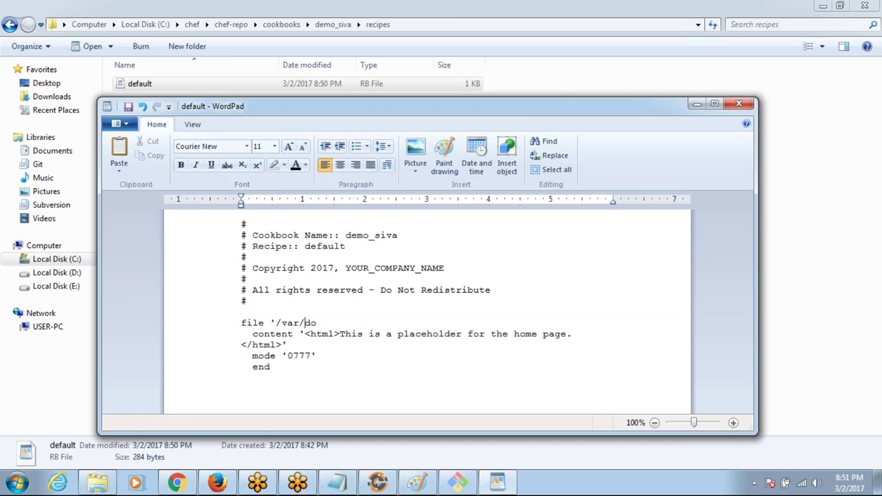
key("alt+Tab")
key("alt+Tab")
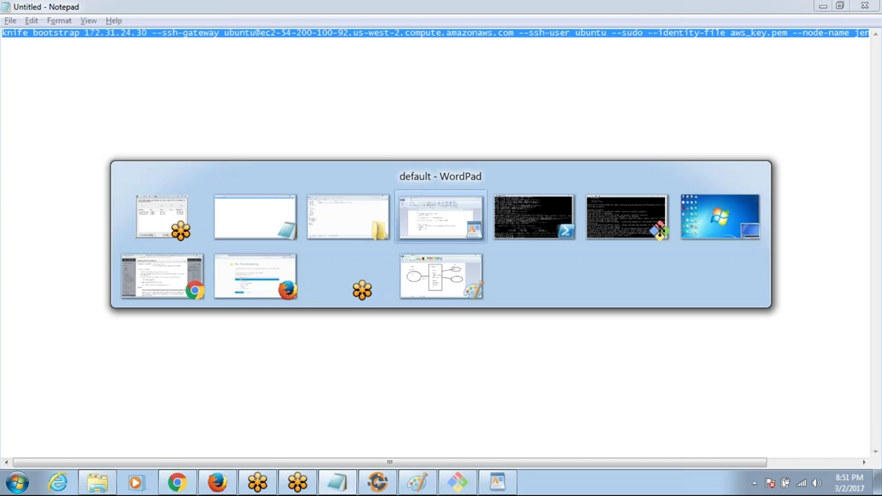
Step: Change into /var/lib/tomcat8 on the node and list its contents
key("alt+Tab")
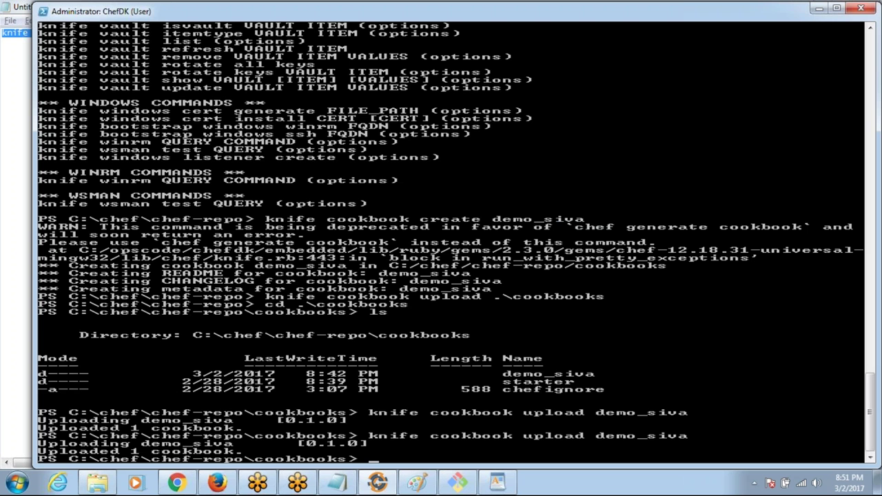
key("alt+Tab")
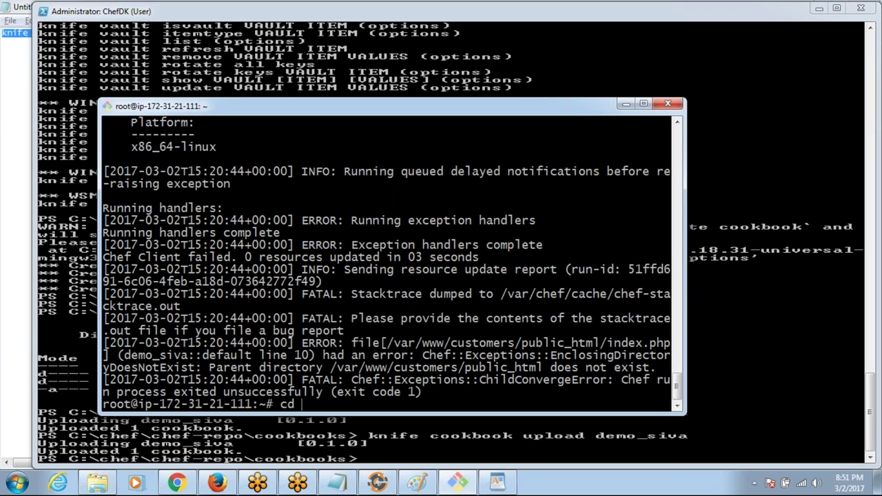
key("ctrl+c")
type("cd /var/")
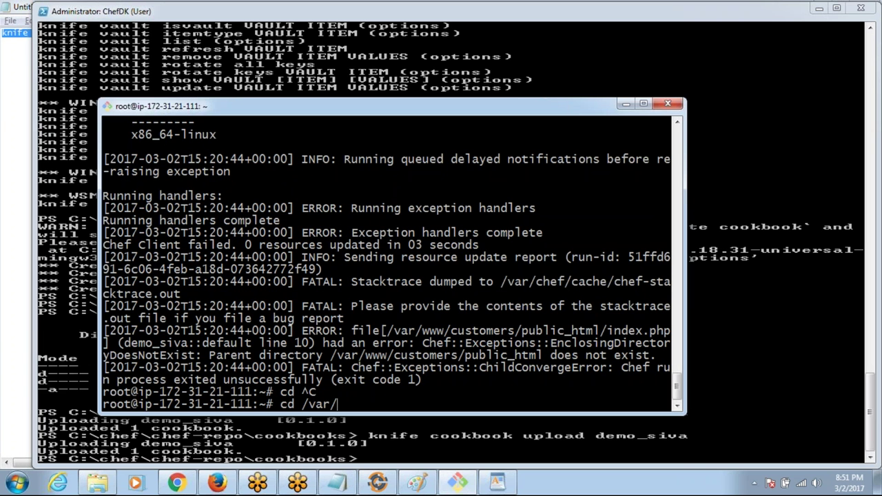
type("lib/")
type("je")
key("BackSpace")
key("BackSpace")
type("tomcat8/")
key("Return")
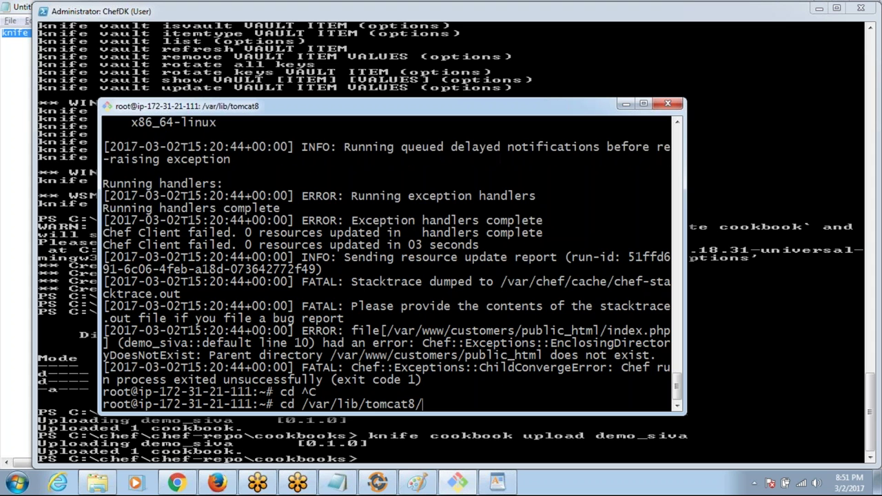
type("ls")
key("Return")
Step: Create test file f1, then check listings with ls, ls -ls and ls -ld
type("touch f1")
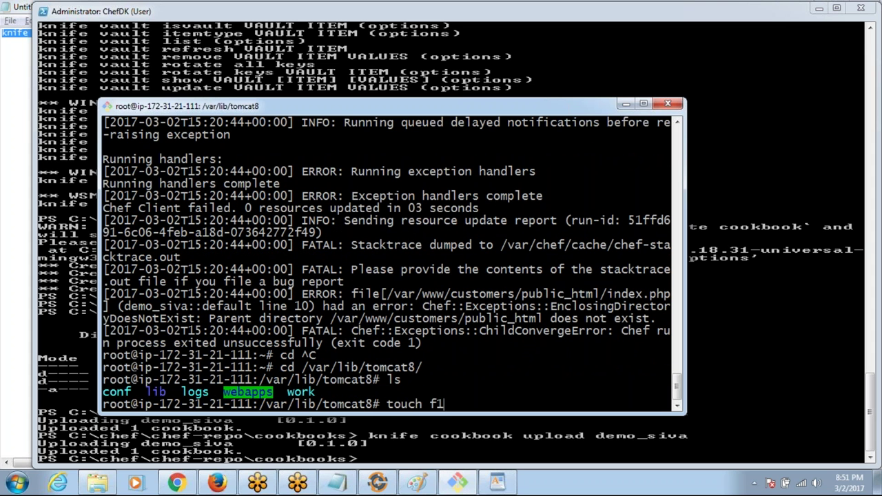
key("Return")
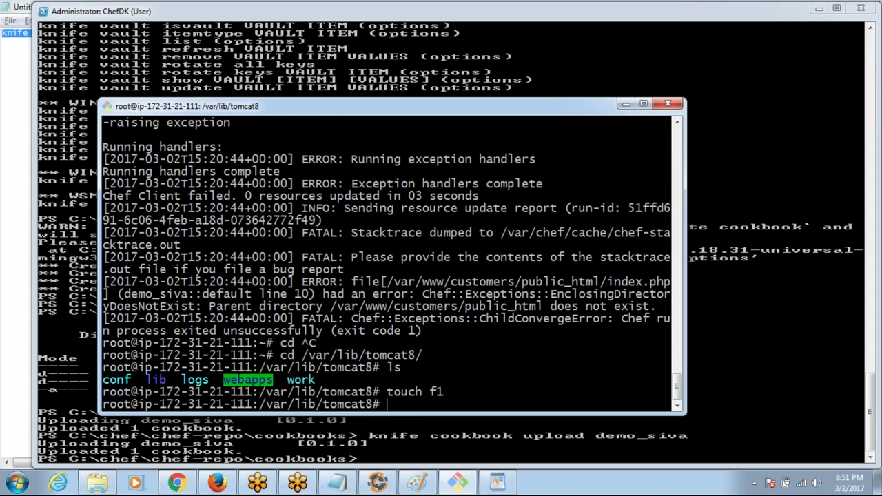
type("ls")
key("Return")
type("ls -ls")
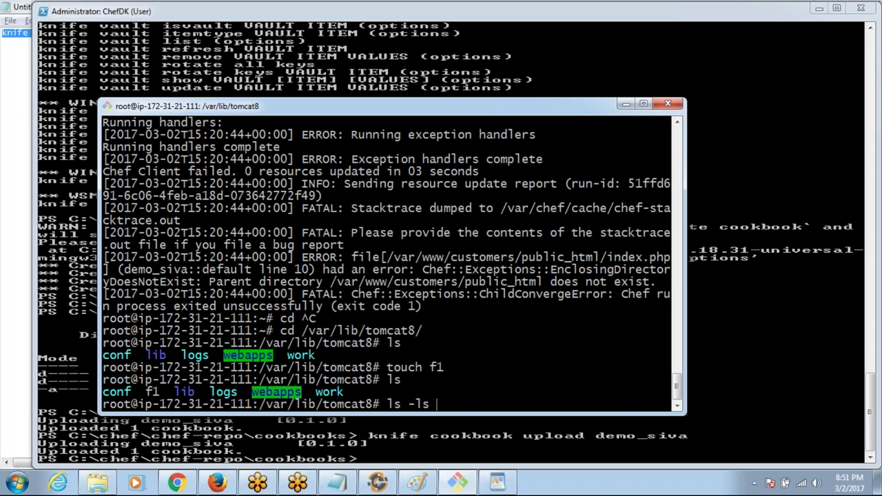
key("Return")
type("ls -ld")
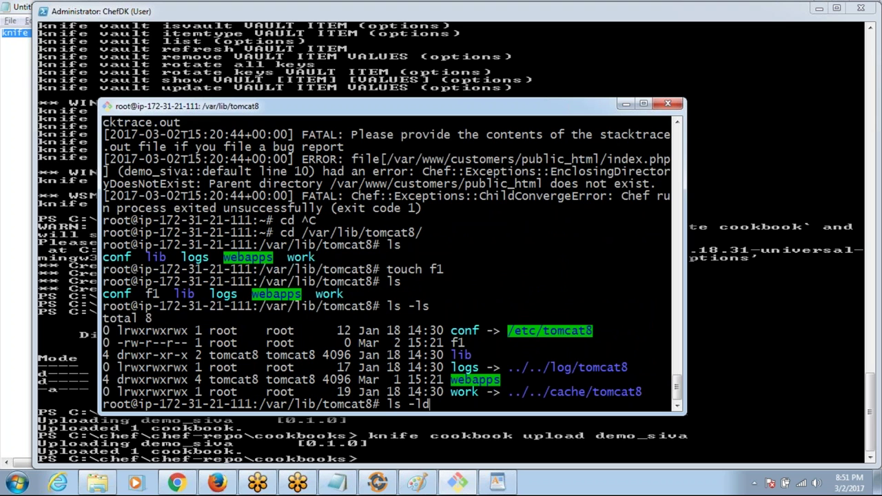
key("Return")
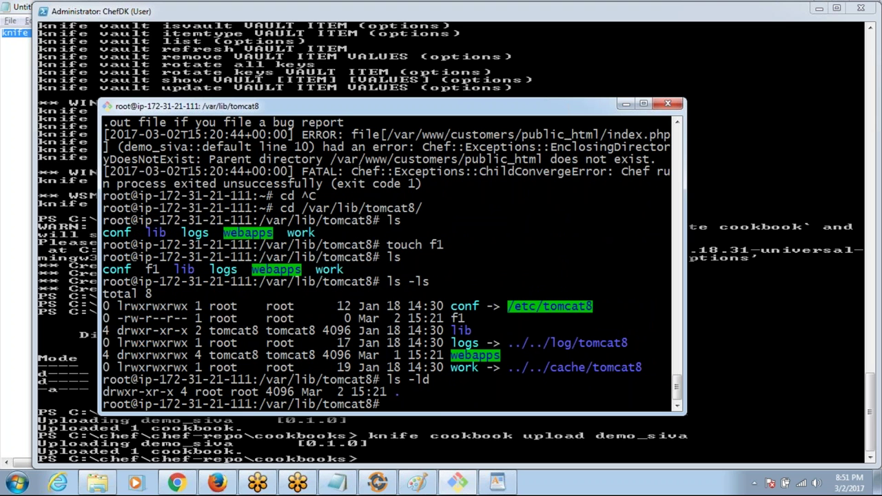
type("cd")
key("BackSpace")
key("BackSpace")
key("BackSpace")
Step: Print the node's current directory with pwd and copy the /var/lib/tomcat8 path
key("alt+Tab")
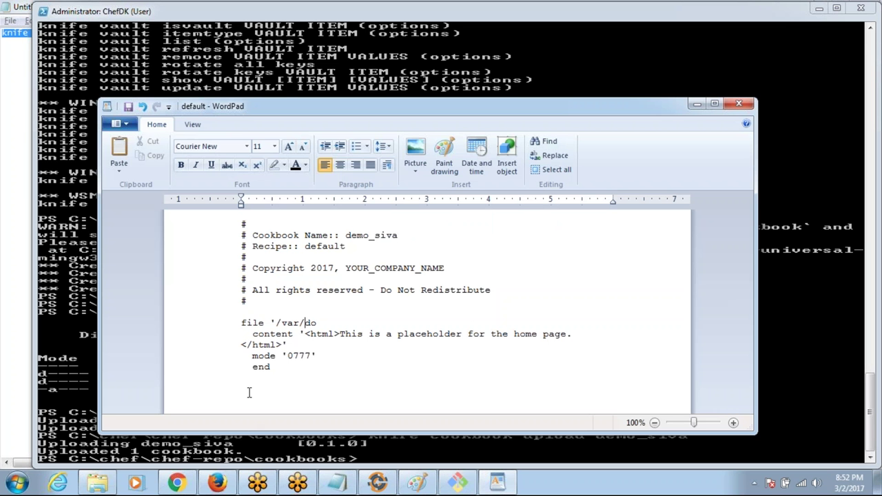
key("alt+Tab")
type("pwd")
key("Return")
double_click(186, 392)
Step: Replace the recipe's file path with /var/lib/tomcat8/test.txt
key("alt+Tab")
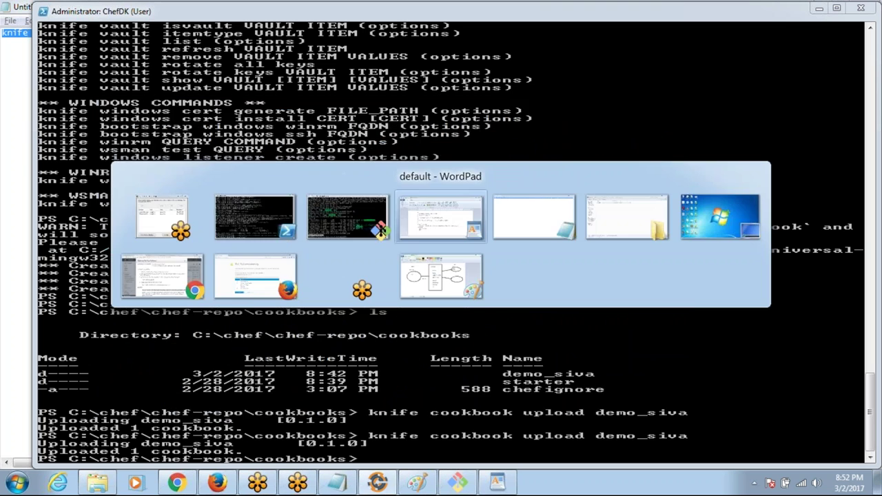
left_click_drag(317, 322, 290, 320)
key("ctrl+v")
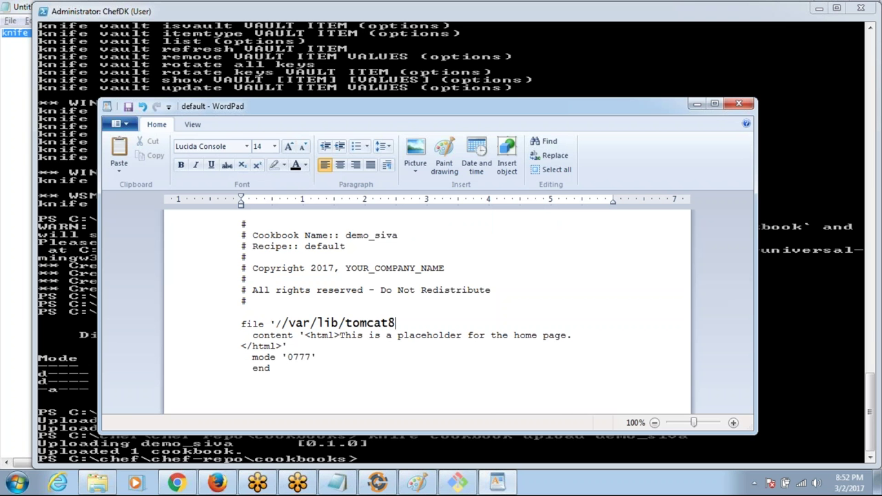
left_click(278, 323)
key("BackSpace")
key("End")
key("Right")
key("Left")
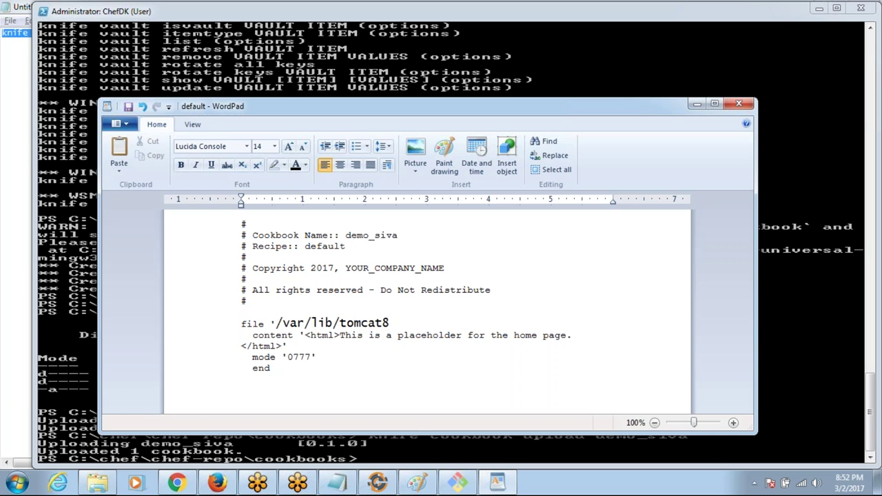
type("/")
type("test")
type(".txt")
Step: Save the recipe in Text-Only format and move to the PowerShell console
type(":wq")
key("BackSpace")
key("BackSpace")
key("BackSpace")
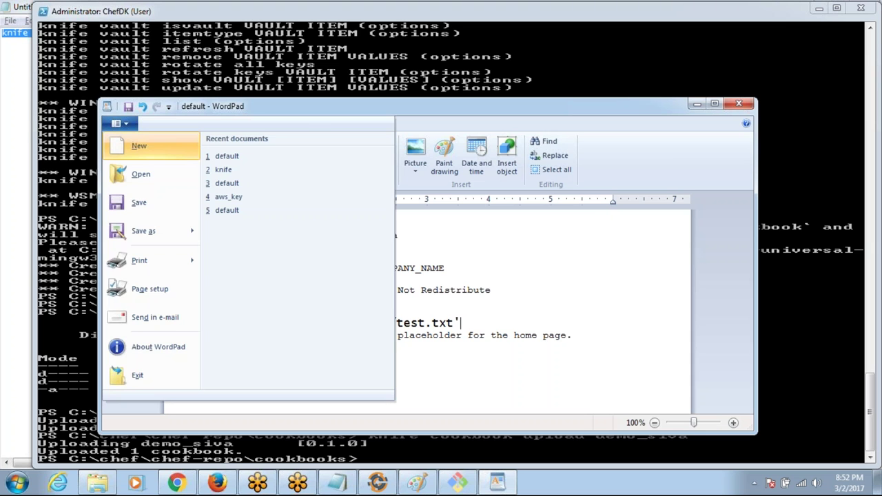
key("s")
key("Return")
key("alt+Tab")
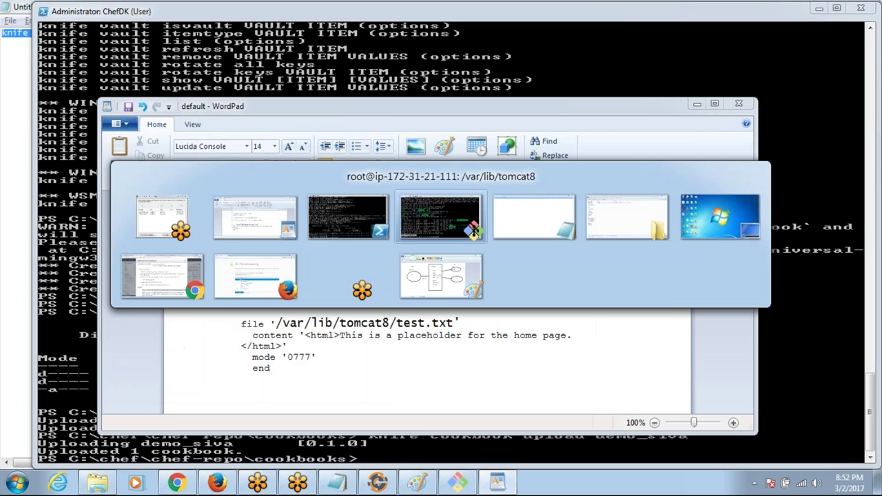
key("shift+Tab")
Step: Re-upload demo_siva, which fails on a line 14 syntax error, then fix the recipe's file path
key("Up")
key("Return")
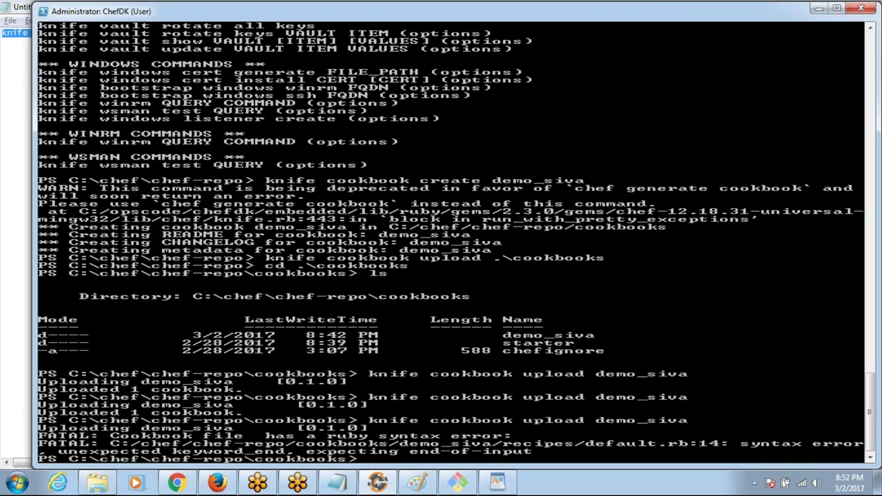
key("alt+Tab")
key("alt+Tab")
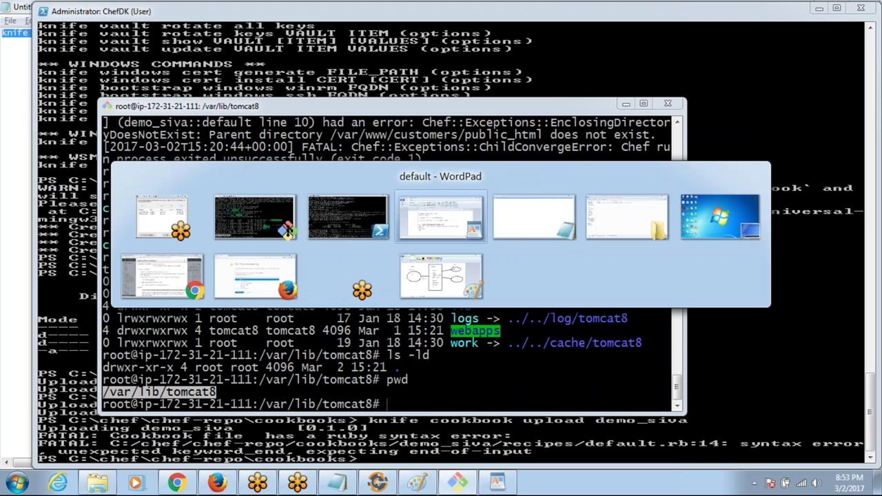
left_click(274, 322)
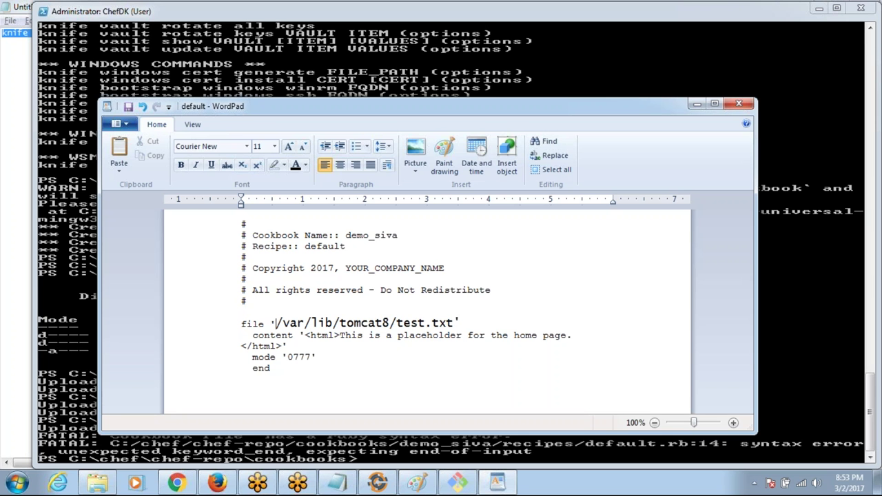
Step: Change the recipe's file path to '/var/lib/tomcat8/test'
left_click(467, 324)
key("BackSpace")
type("'")
key("ctrl+z")
key("ctrl+z")
left_click(318, 380)
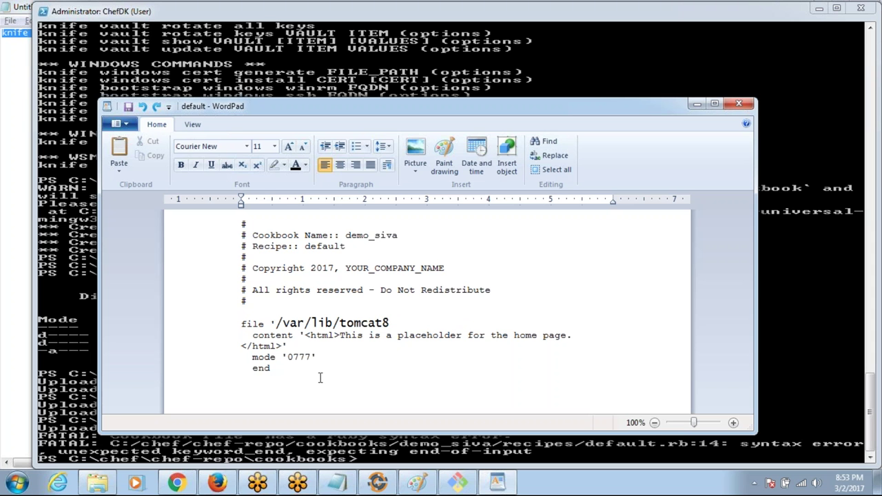
left_click(399, 322)
type("/test")
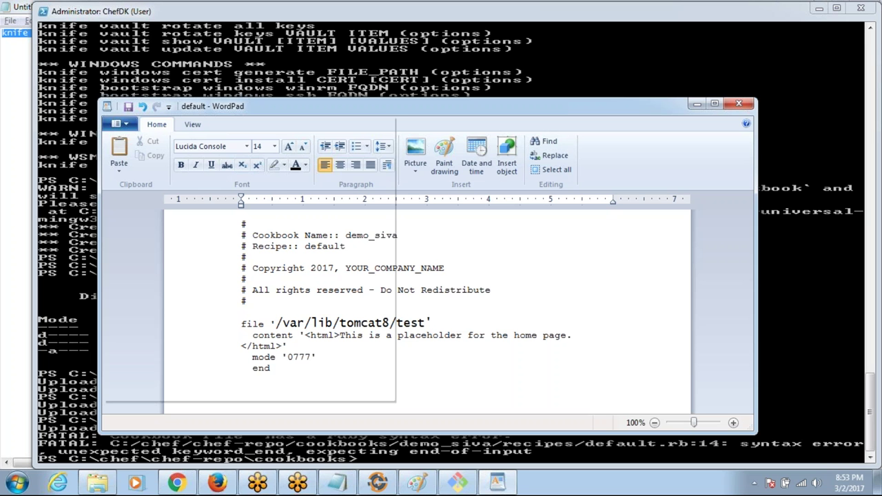
Step: Save the recipe as text-only and recall the knife upload command in ChefDK
left_click(138, 202)
left_click(465, 306)
left_click(464, 306)
key("alt+Tab")
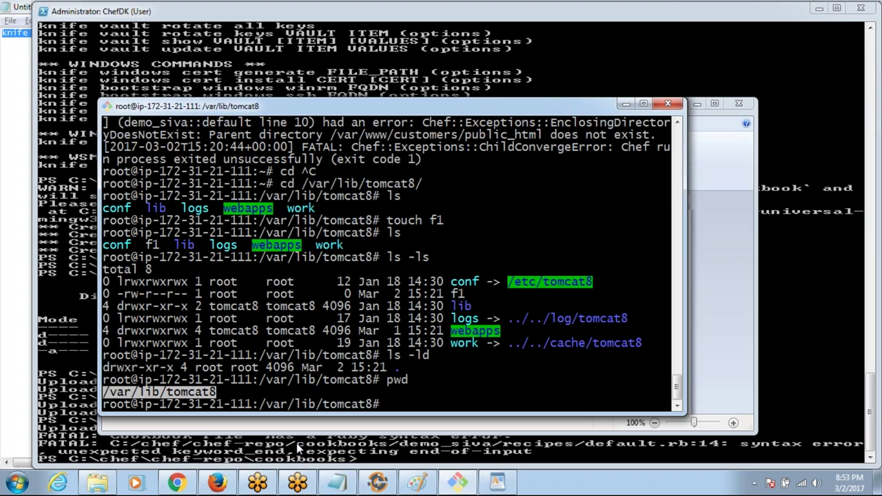
left_click(296, 443)
key("Up")
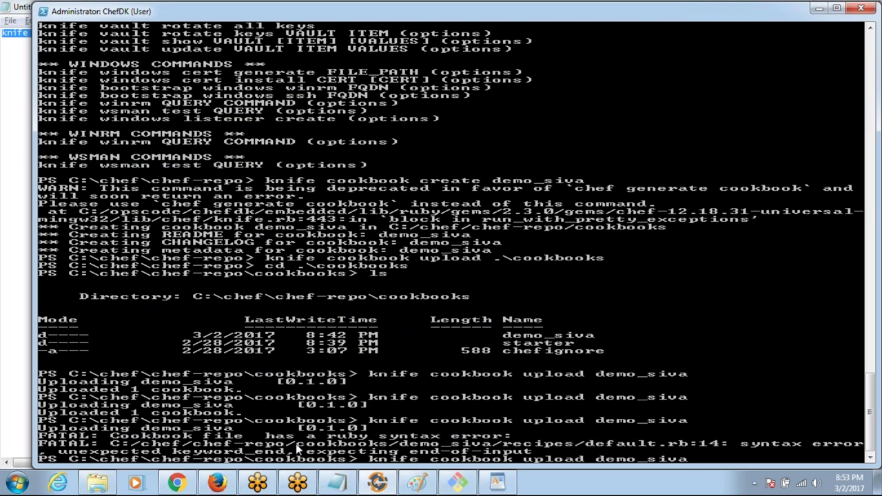
Step: Rerun knife cookbook upload demo_siva, which fails again at default.rb line 14
key("Return")
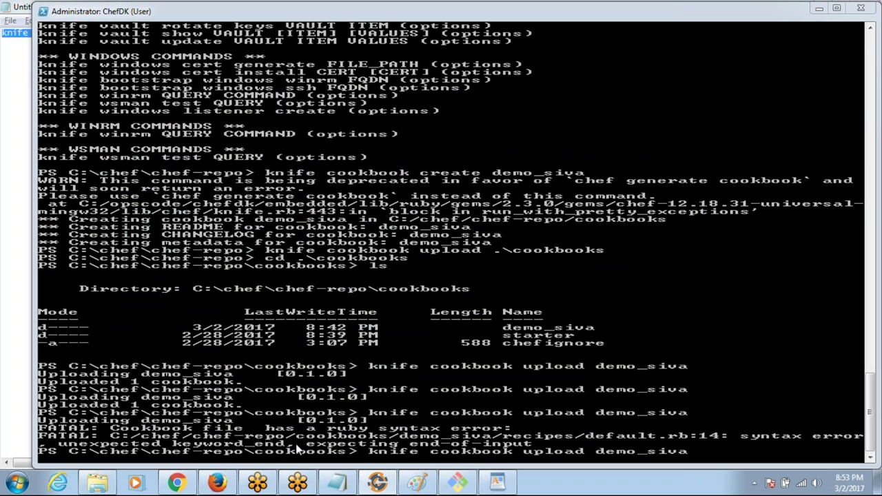
key("alt+Tab")
key("alt+Tab")
key("Tab")
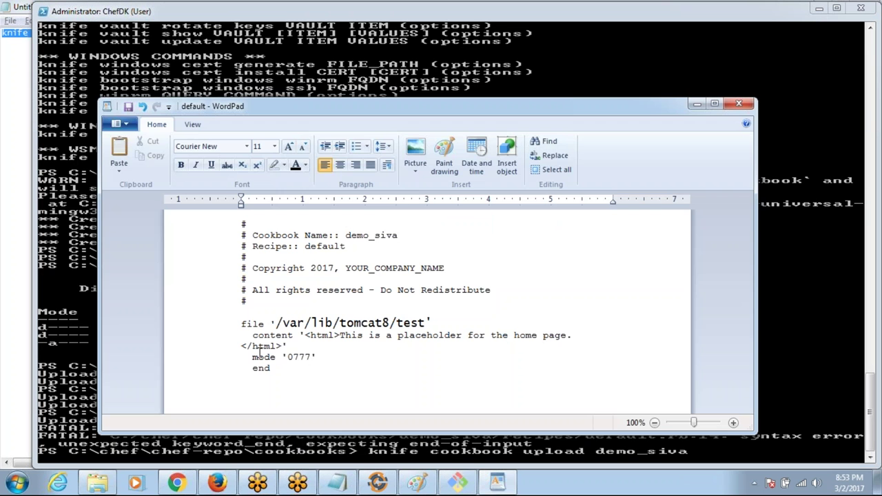
Step: Inspect the quotes around the file path in the recipe
left_click_drag(277, 323, 269, 323)
left_click(445, 323)
left_click_drag(436, 323, 397, 322)
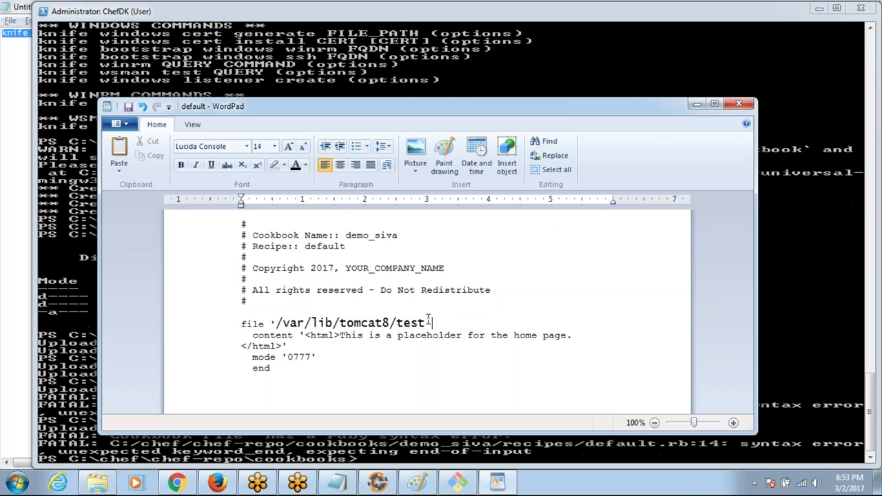
left_click(350, 448)
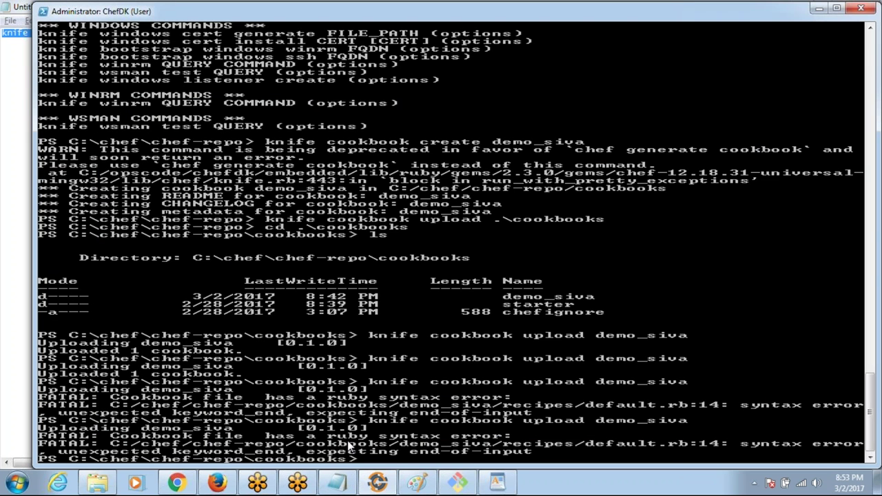
key("alt+Tab")
Step: Append 'do' after the path on the recipe's file resource line
left_click(321, 369)
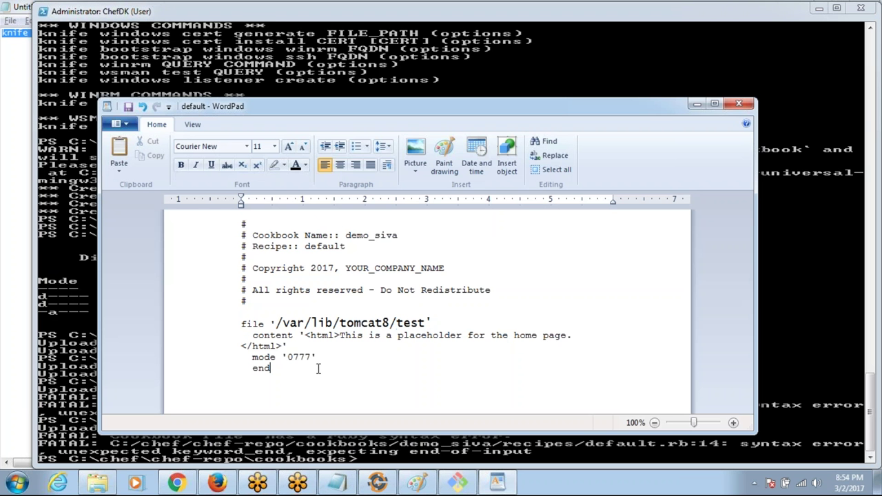
left_click(447, 322)
type("do")
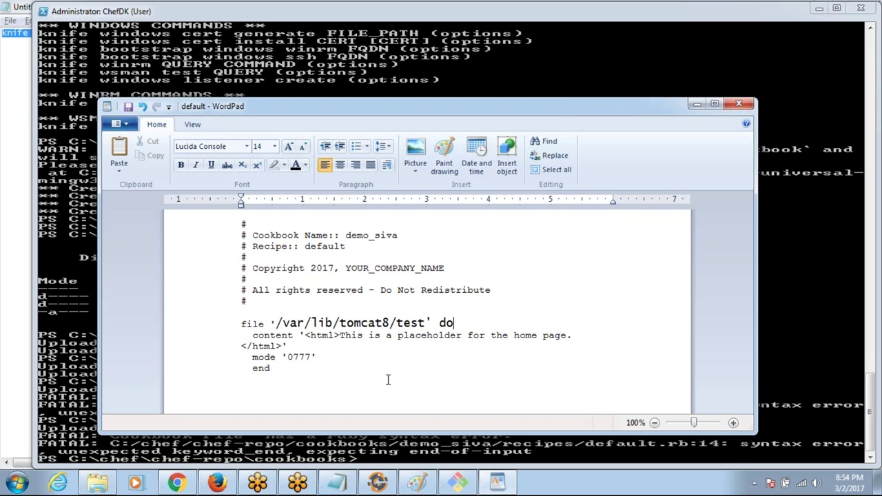
left_click(177, 484)
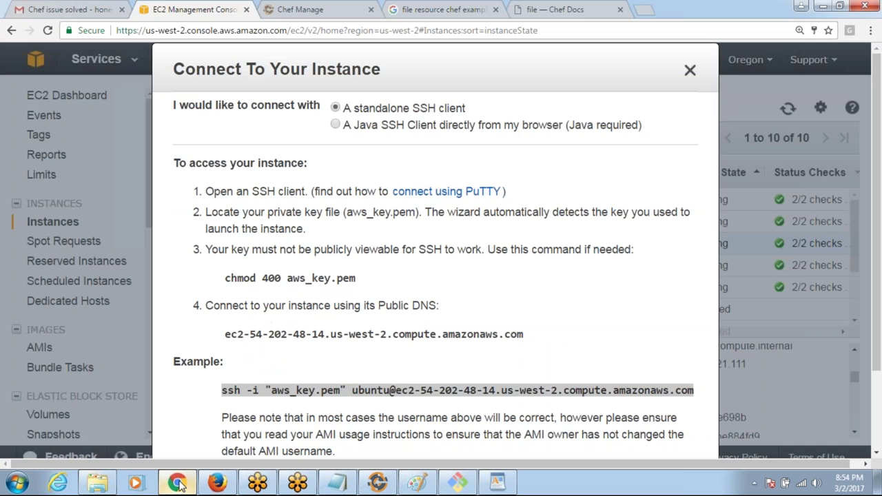
Step: Check the Chef Docs file resource syntax, whose file line ends with 'do'
left_click(455, 11)
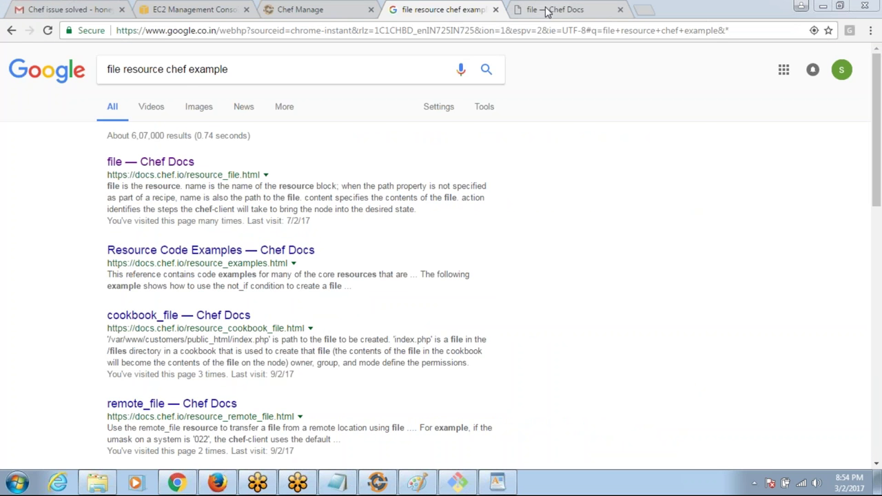
left_click(545, 11)
left_click(473, 179)
double_click(439, 134)
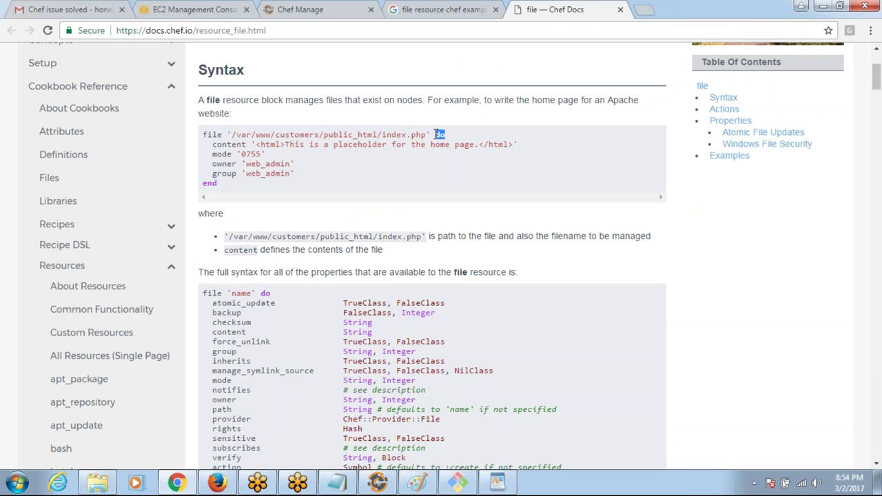
key("alt+Tab")
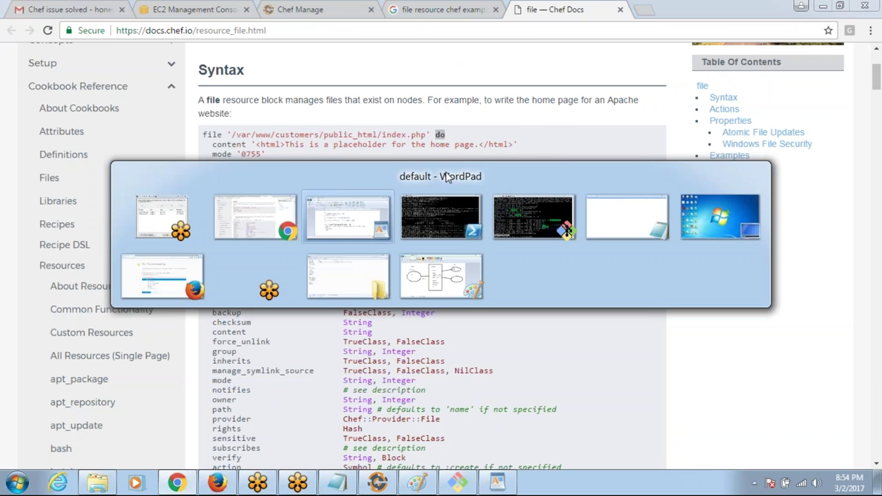
Step: Review the 'do' on the file line and the resource's closing end line
left_click(298, 349)
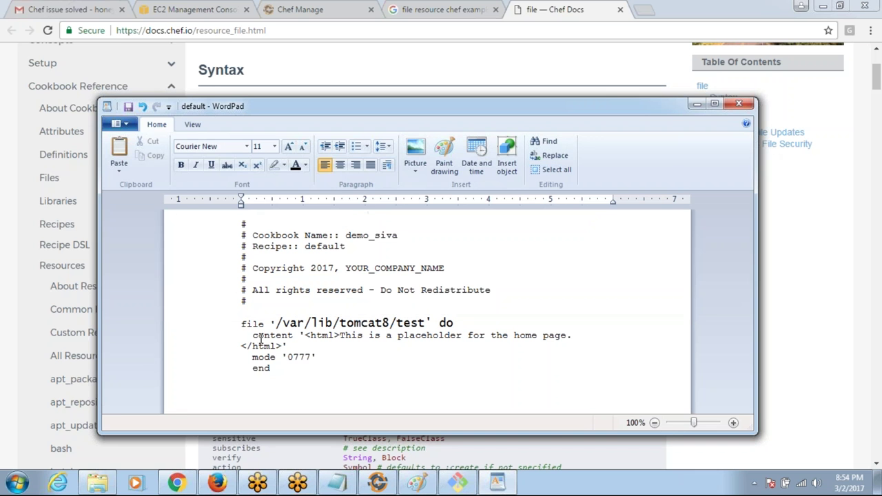
left_click_drag(276, 368, 241, 368)
left_click(459, 321)
left_click_drag(456, 322, 230, 331)
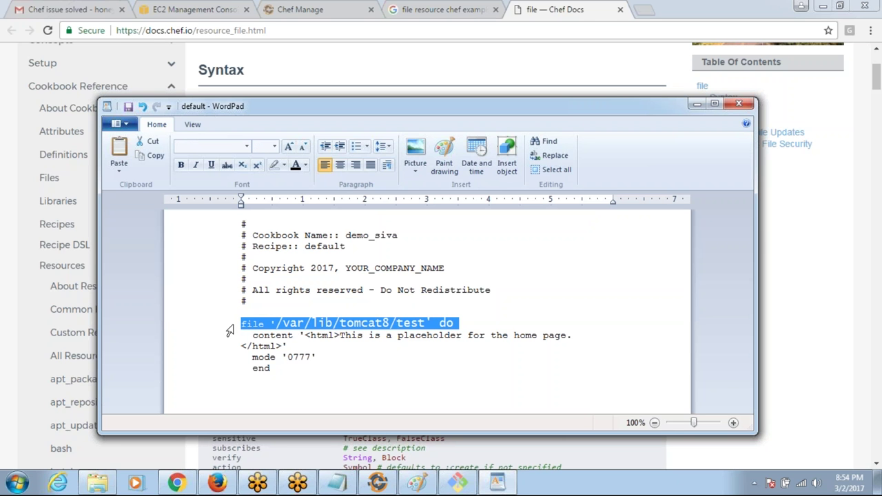
left_click(476, 325)
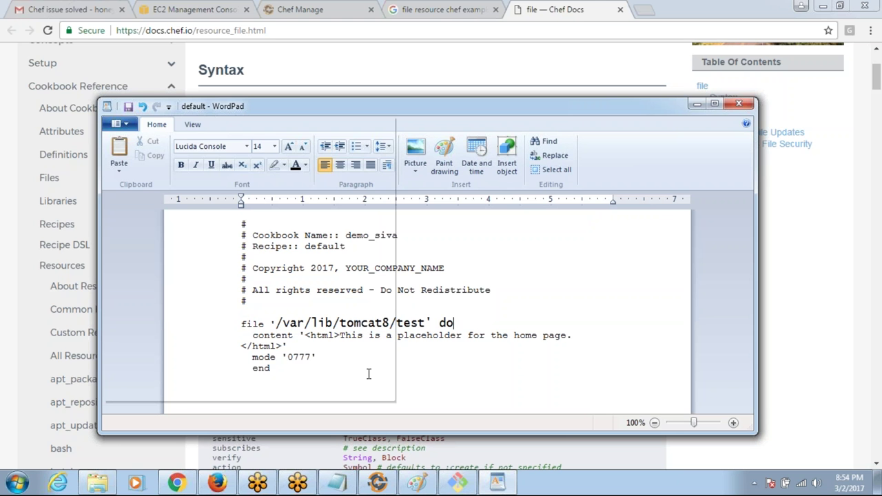
Step: Save the corrected recipe as plain text and recall the demo_siva upload in ChefDK
key("s")
left_click(480, 311)
left_click(377, 482)
key("Up")
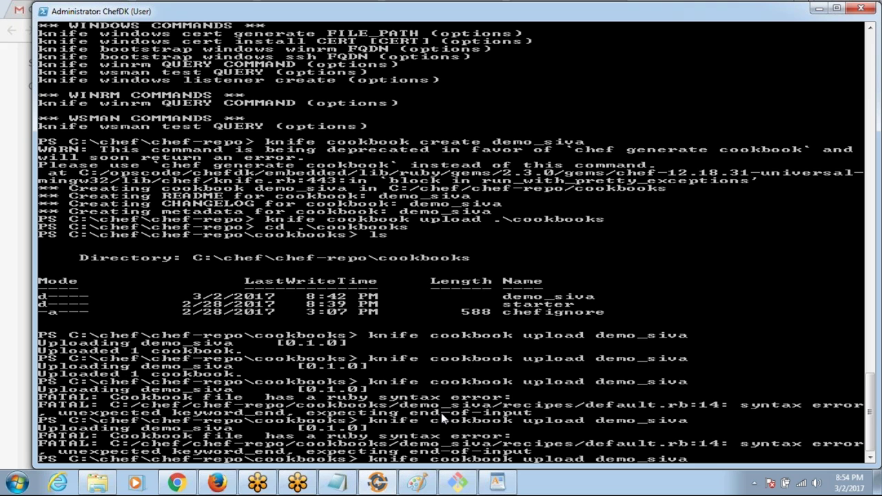
Step: Run knife cookbook upload demo_siva, now reporting 'Uploaded 1 cookbook.'
key("Return")
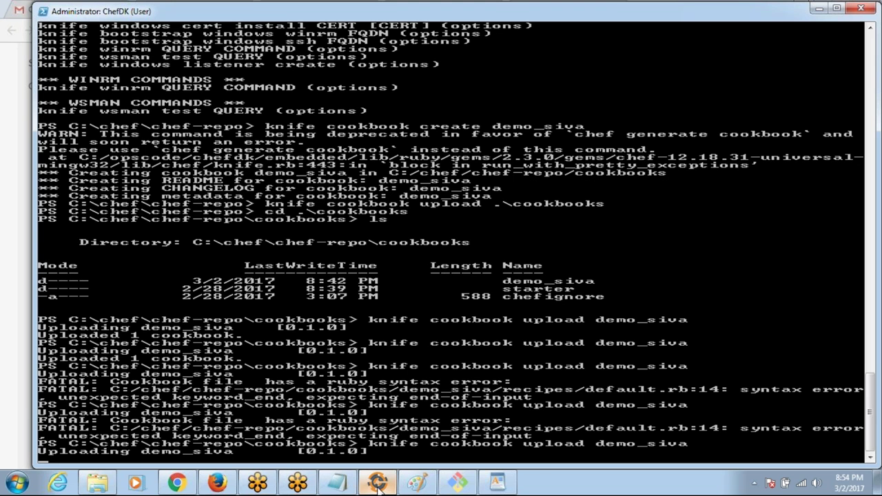
Step: Rerun chef-client on the node, creating /var/lib/tomcat8/test with mode 0777
mouse_move(470, 480)
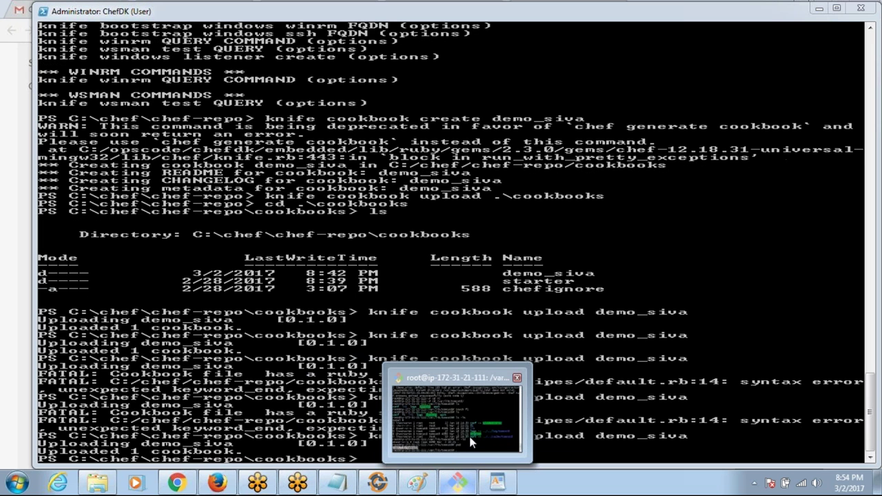
left_click(471, 481)
key("BackSpace")
key("BackSpace")
key("BackSpace")
key("Up")
key("Up")
key("Up")
key("Up")
key("Up")
key("Up")
key("Up")
key("Up")
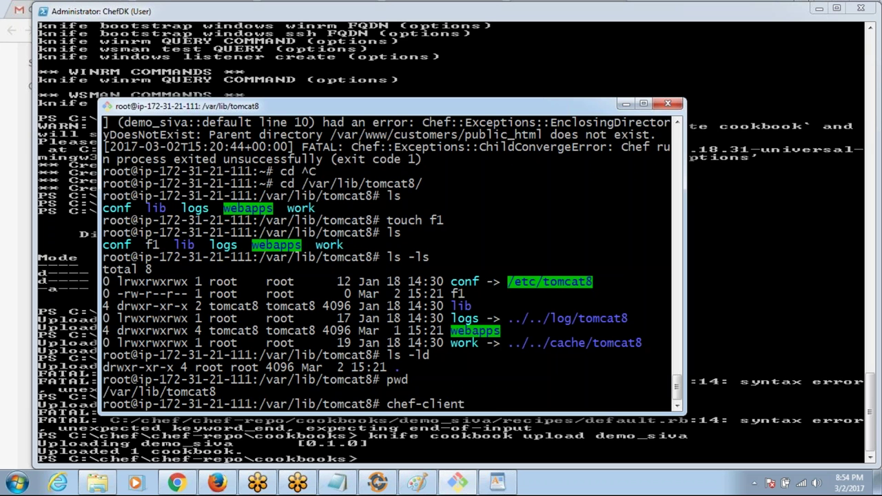
key("Return")
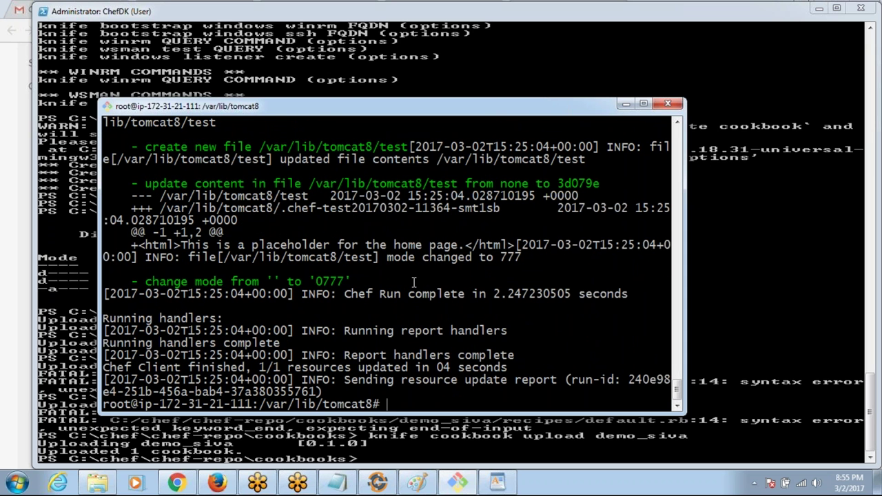
double_click(405, 183)
Step: Clear the terminal and cat /var/lib/tomcat8/test to show the placeholder home page HTML
left_click(405, 181)
type("cat")
key("ctrl+c")
type("clear")
key("Return")
type("cat")
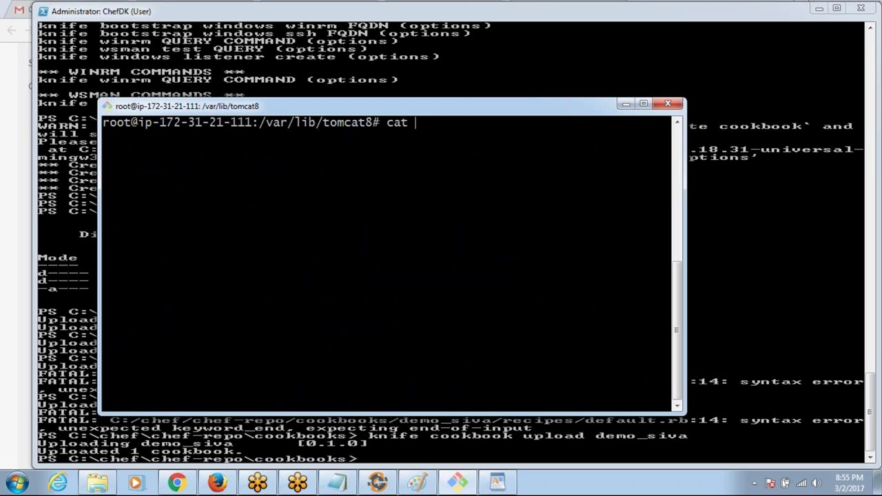
key("shift+Insert")
key("Return")
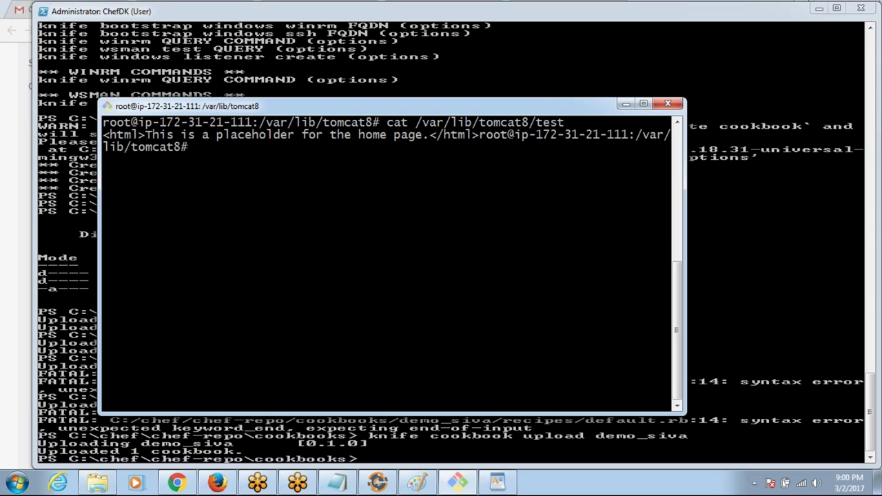
left_click(65, 274)
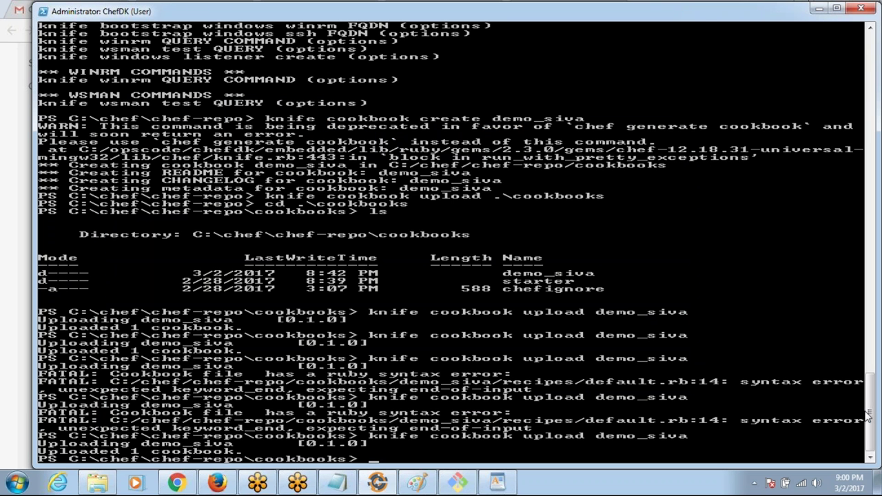
Step: Scroll the ChefDK console up through the knife help to the NODE COMMANDS section
left_click_drag(872, 423, 878, 355)
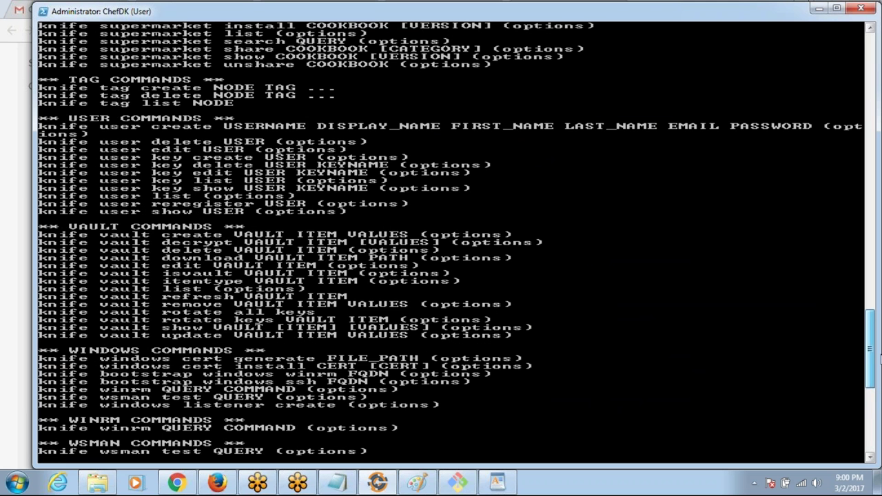
left_click_drag(880, 356, 880, 350)
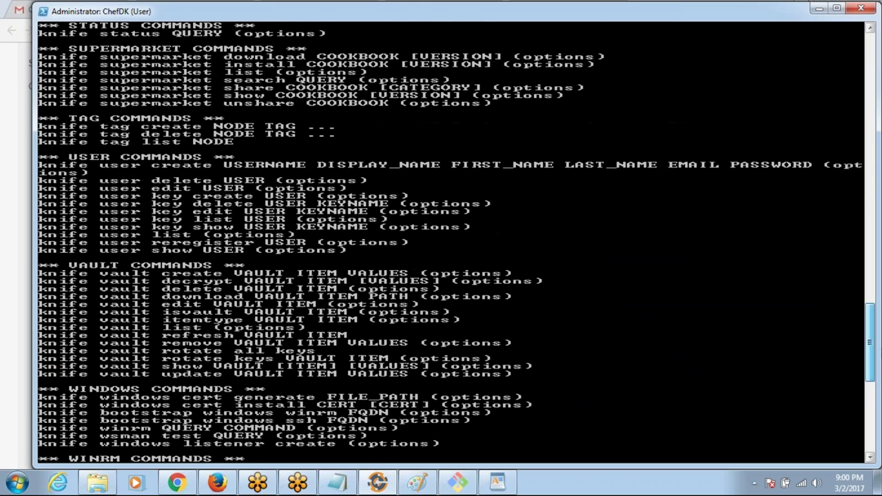
scroll(855, 348, "up", 2)
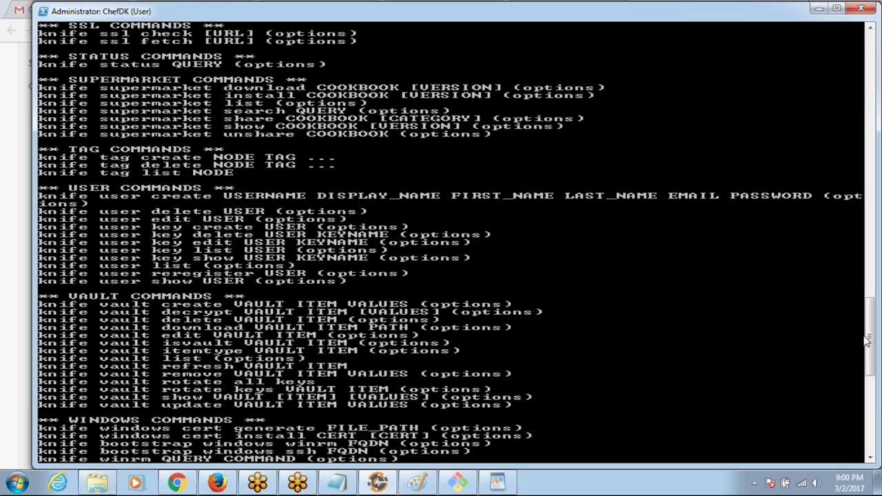
left_click_drag(872, 366, 878, 260)
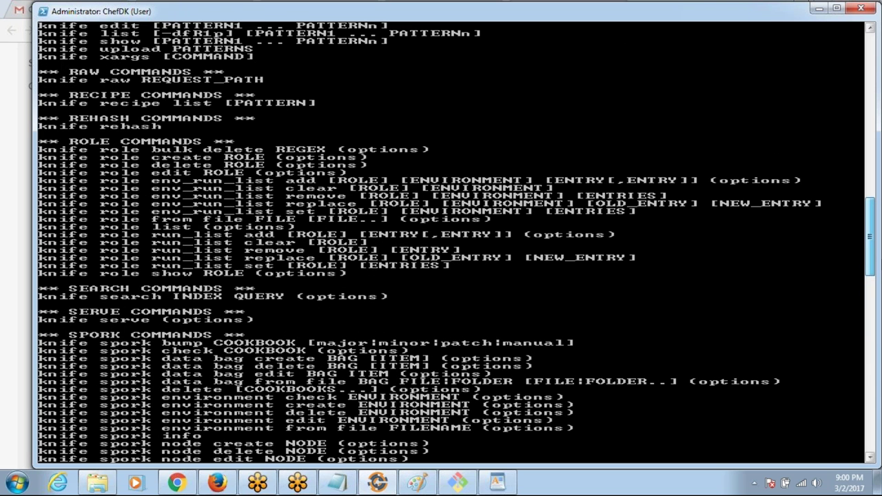
left_click_drag(879, 260, 878, 240)
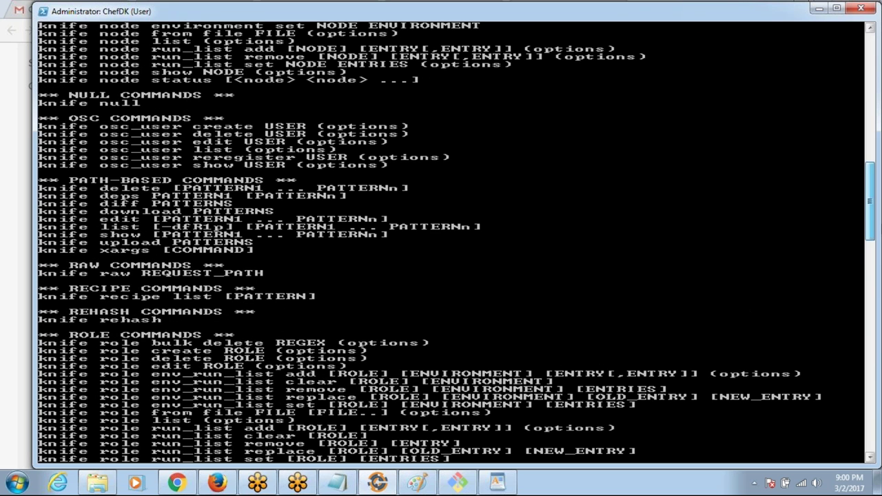
scroll(454, 241, "up", 4)
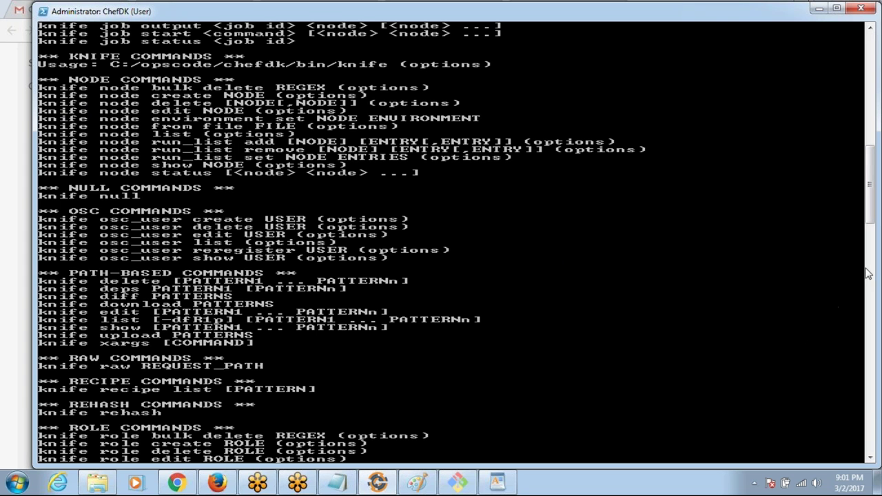
left_click_drag(871, 225, 871, 220)
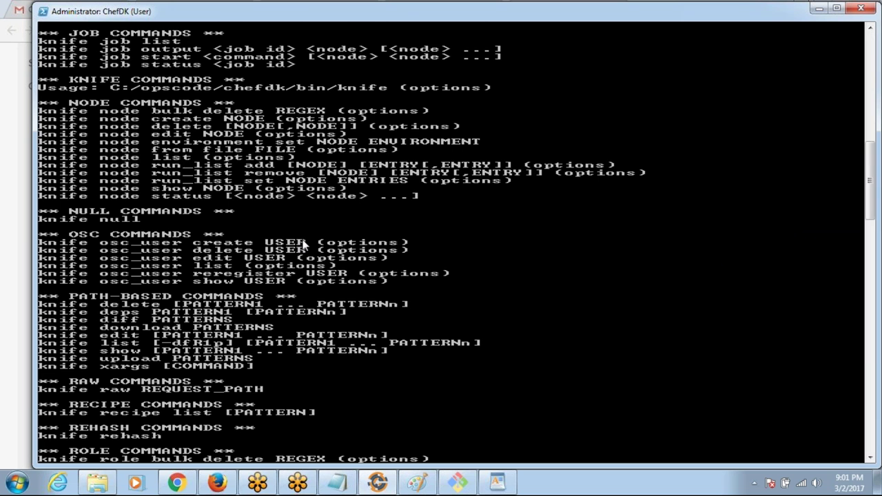
Step: Run knife node list, showing demo_apps_deployment, demo_noopor and jenkins
type("knife node list")
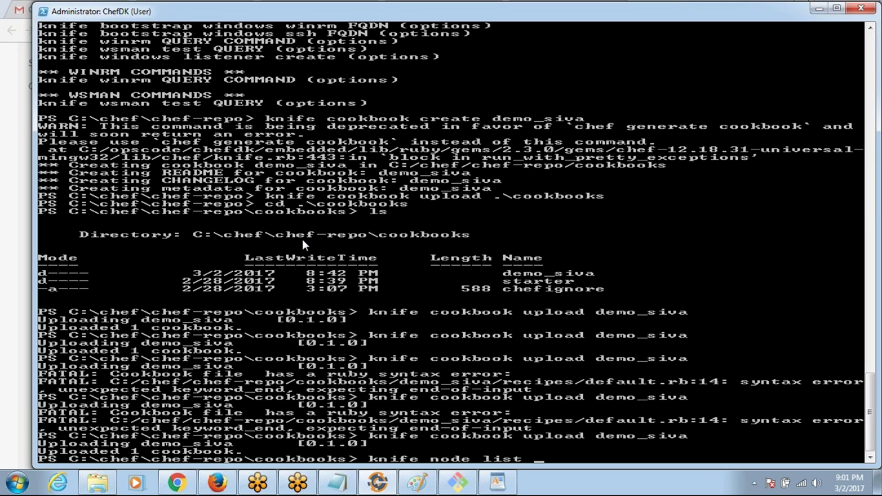
key("Return")
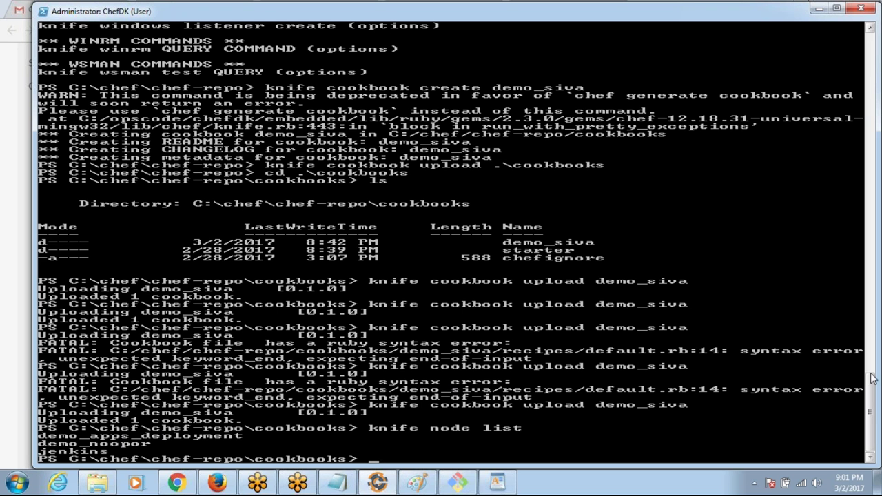
left_click_drag(871, 383, 856, 295)
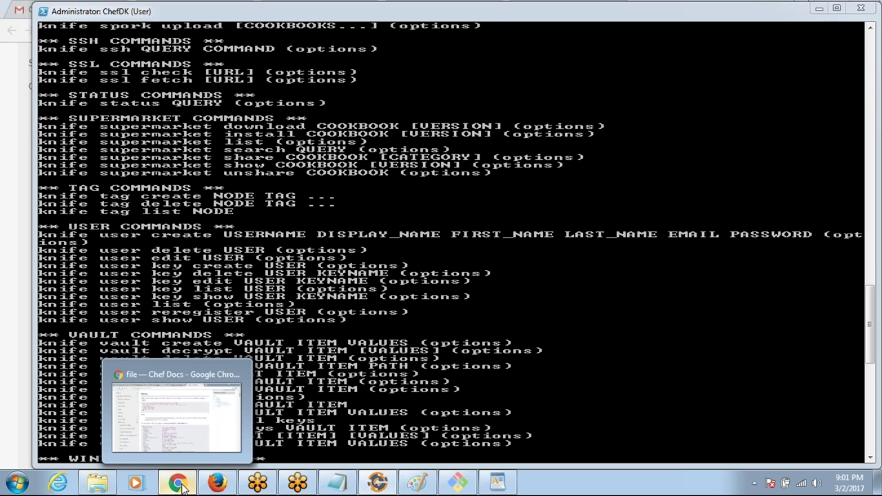
Step: Return to Chef Manage and open the jenkins node's details from the Nodes list
left_click(180, 484)
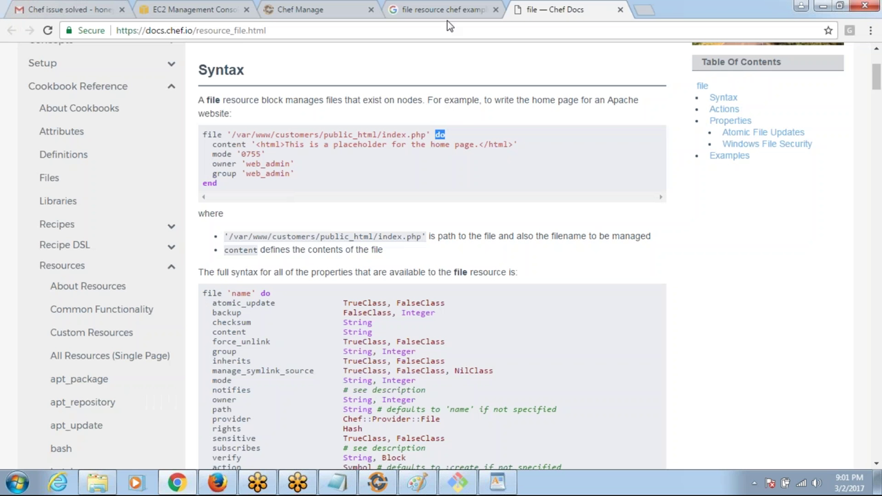
left_click(296, 9)
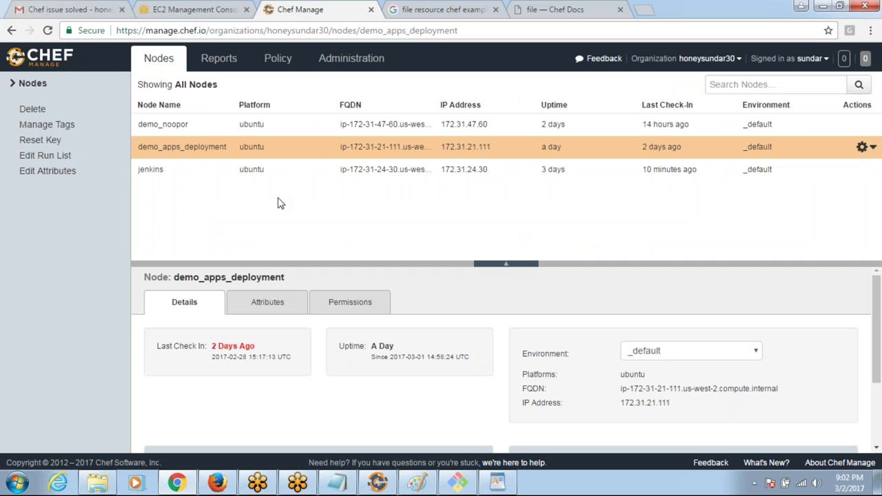
left_click(166, 170)
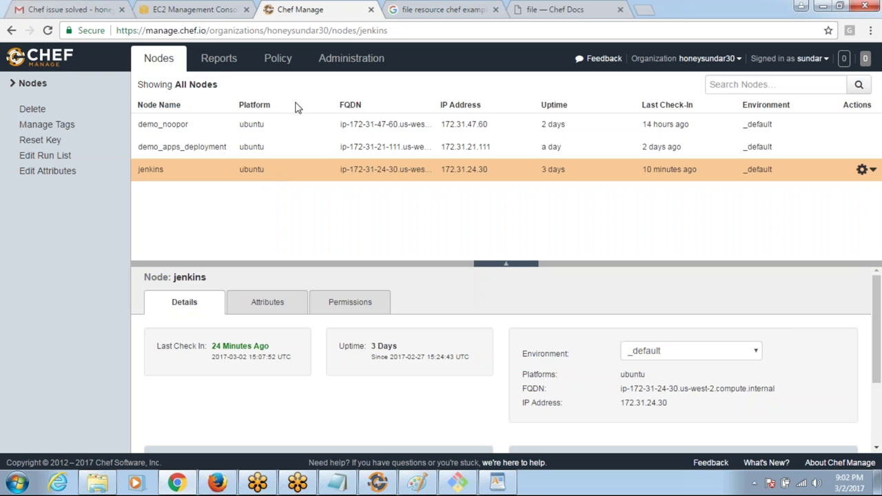
Step: Add demo_siva from Available Recipes to the jenkins node's Current Run List, then close the editor
left_click(46, 155)
left_click(302, 308)
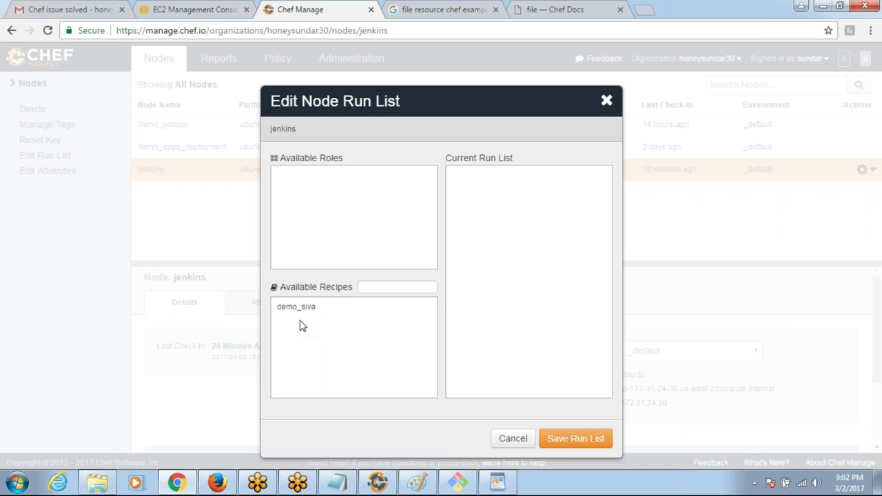
left_click_drag(295, 309, 475, 238)
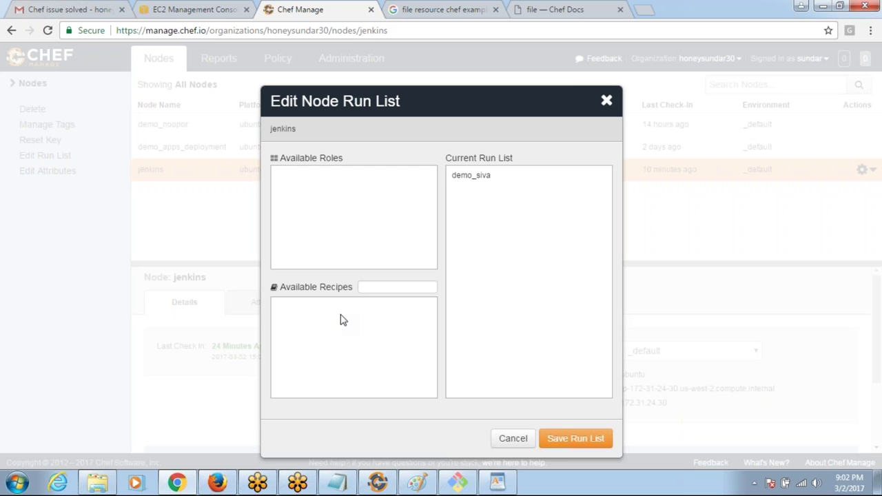
left_click(482, 175)
left_click(606, 102)
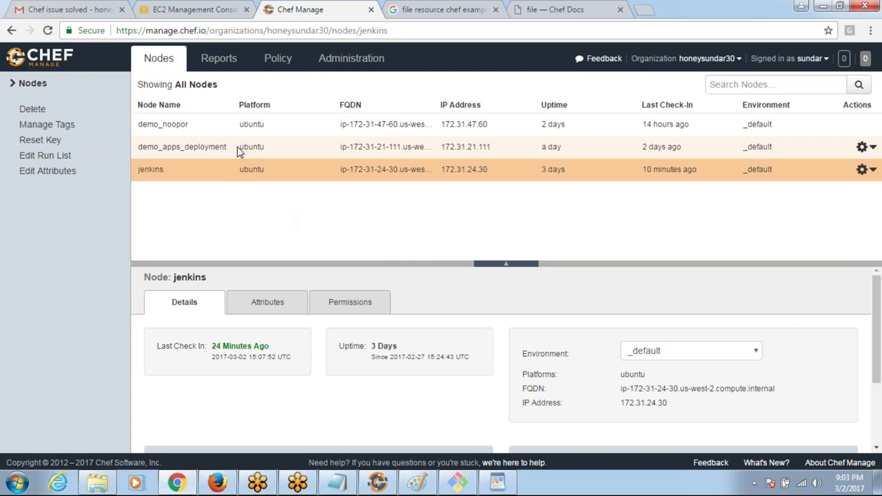
left_click(277, 60)
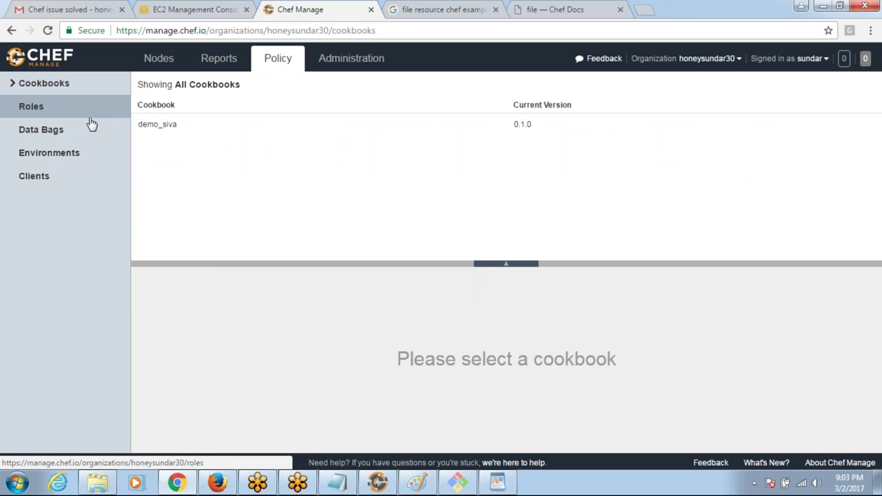
left_click(77, 154)
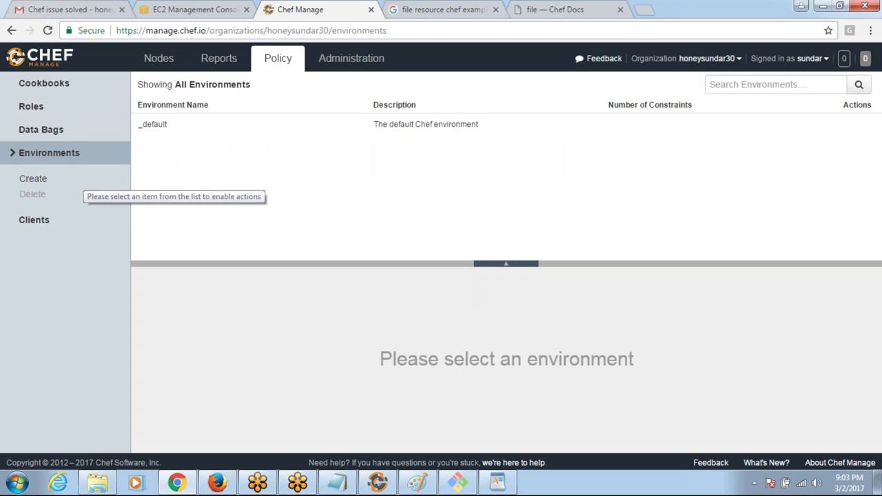
left_click(158, 59)
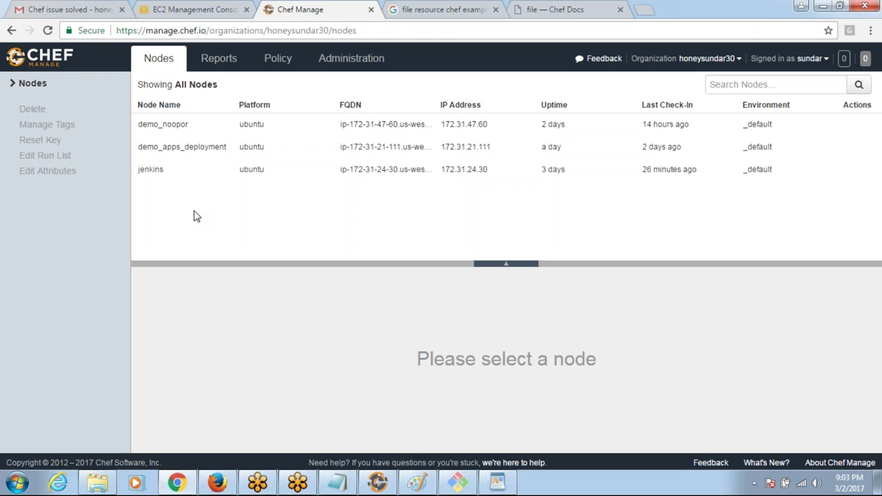
Step: Bring the Google search results tab back to the front
left_click(425, 12)
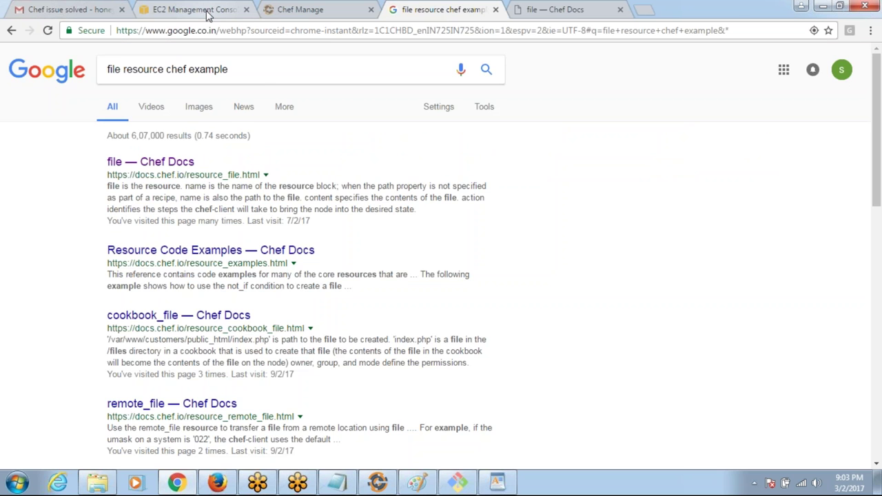
left_click(206, 12)
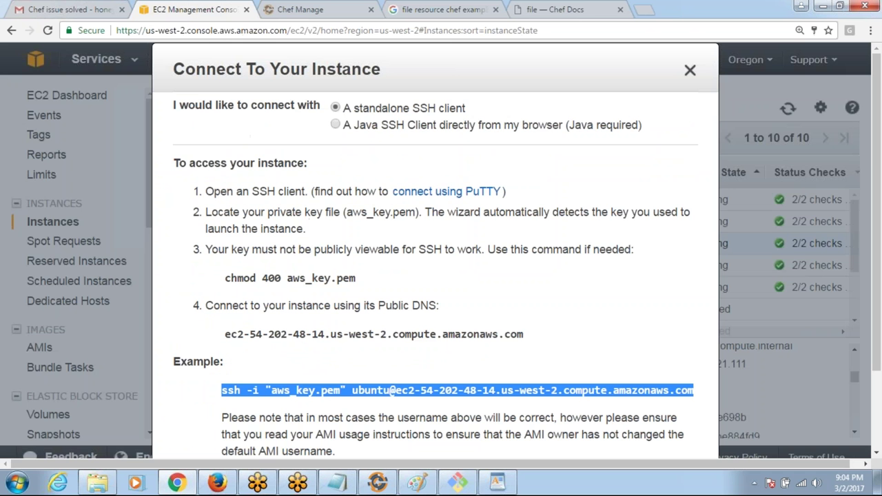
left_click(299, 10)
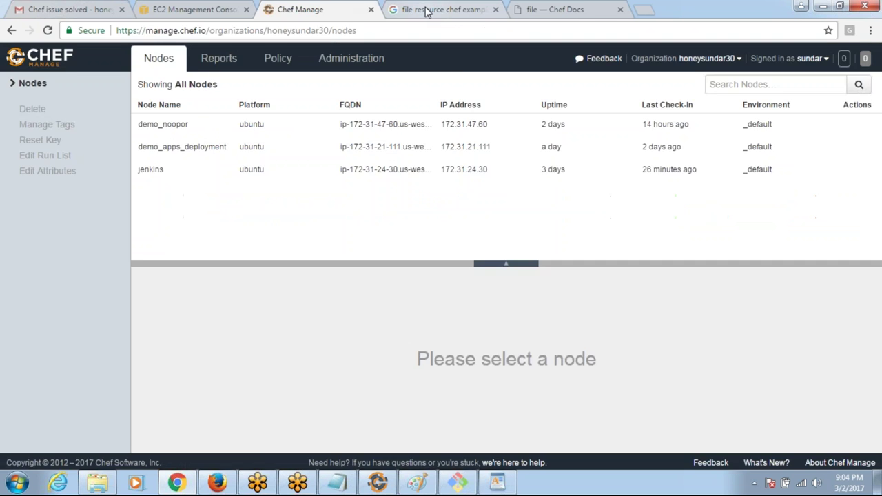
left_click(423, 10)
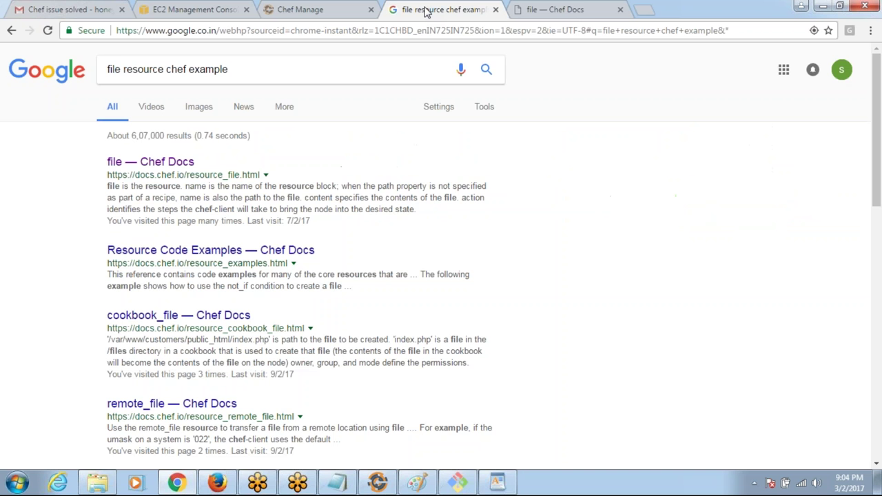
Step: Erase the 'file resource chef example' query so the search box is empty
triple_click(264, 77)
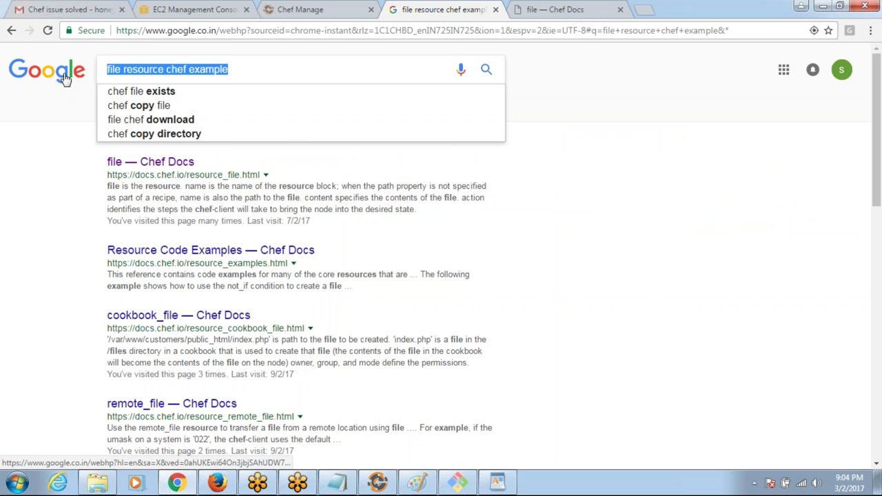
key("BackSpace")
type("reso")
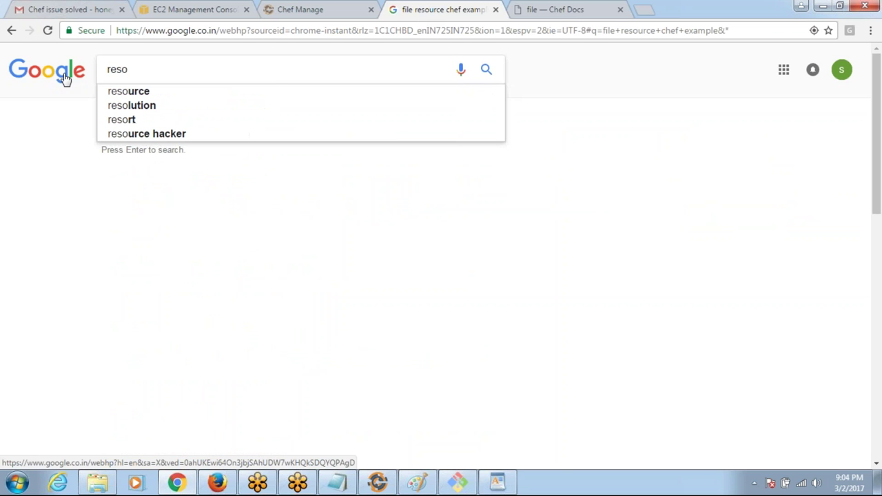
key("BackSpace")
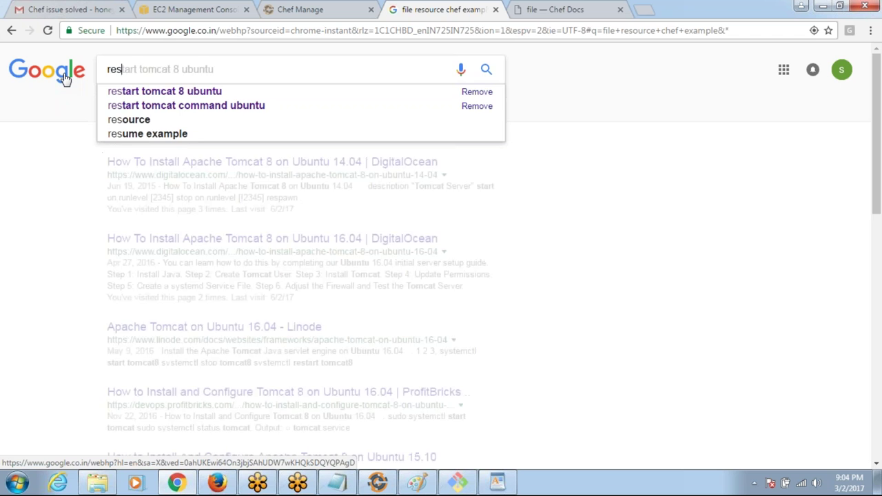
key("BackSpace")
key("BackSpace")
key("BackSpace")
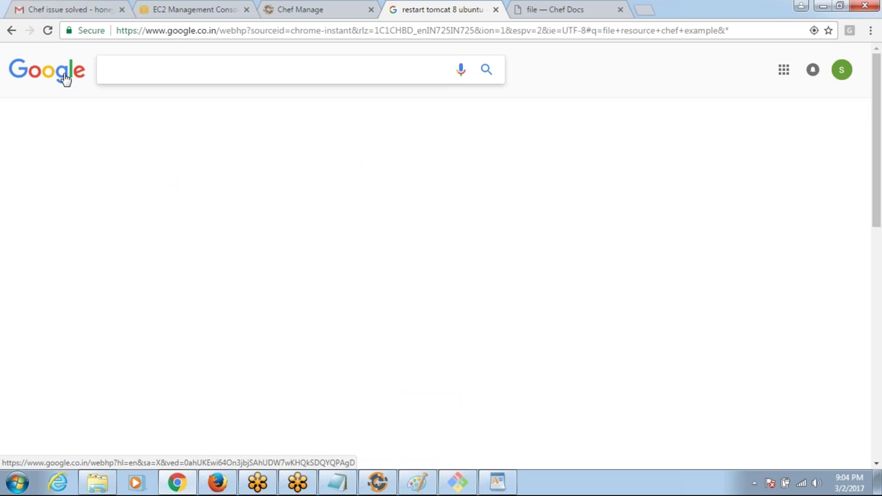